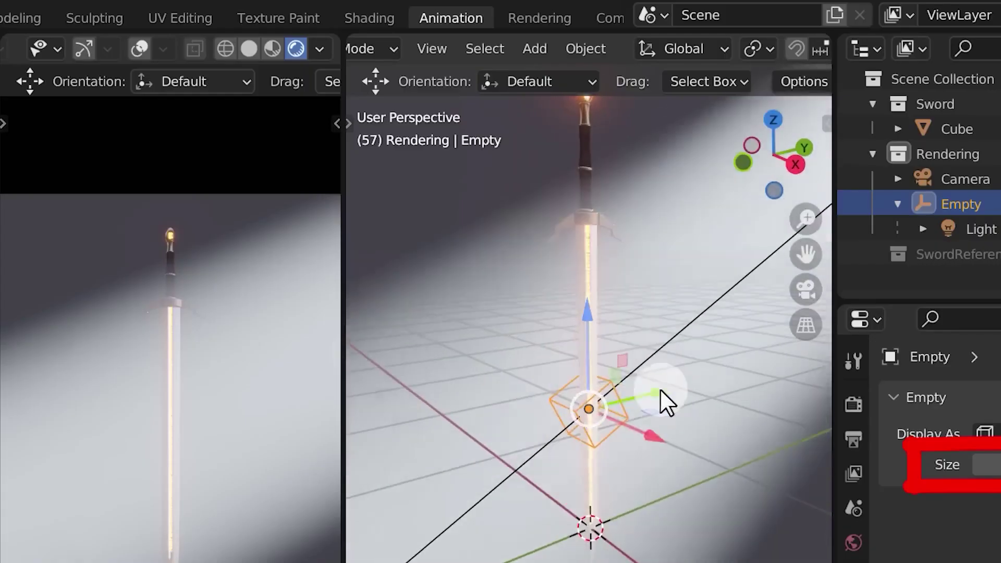
# Rotate the light's parent empty freely with trackball rotation in the sword scene
pyautogui.press('r')
pyautogui.press('r')
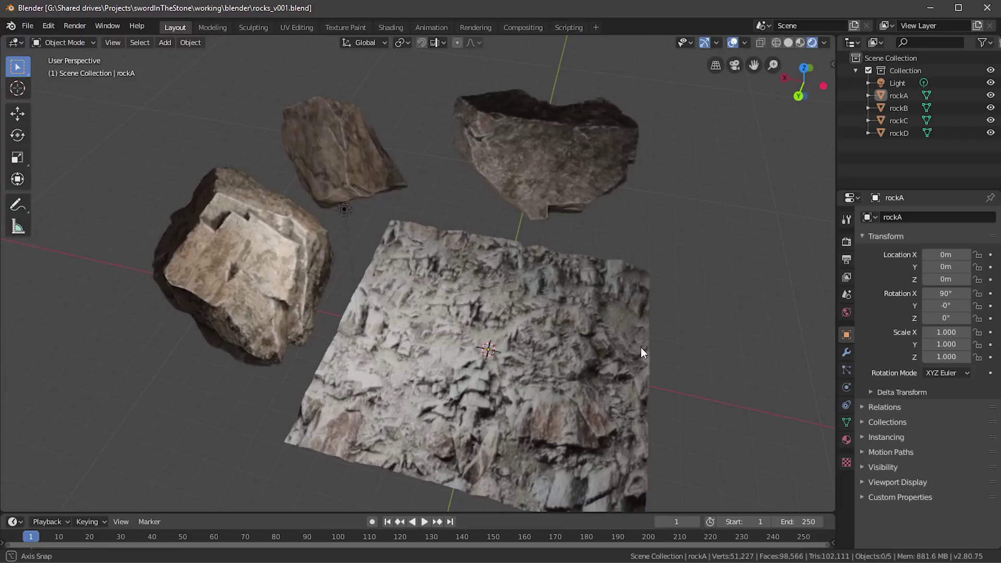
pyautogui.moveTo(641, 348); pyautogui.dragTo(588, 337, button='middle')
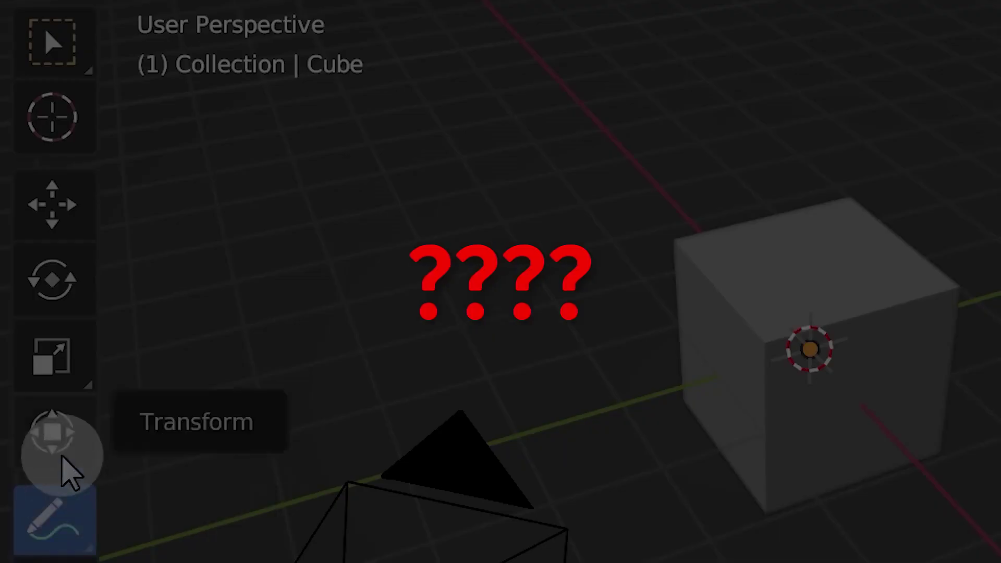
pyautogui.click(28, 307)
pyautogui.click(28, 270)
pyautogui.click(29, 231)
pyautogui.click(28, 194)
pyautogui.click(28, 150)
pyautogui.click(28, 112)
pyautogui.click(216, 36)
pyautogui.click(704, 33)
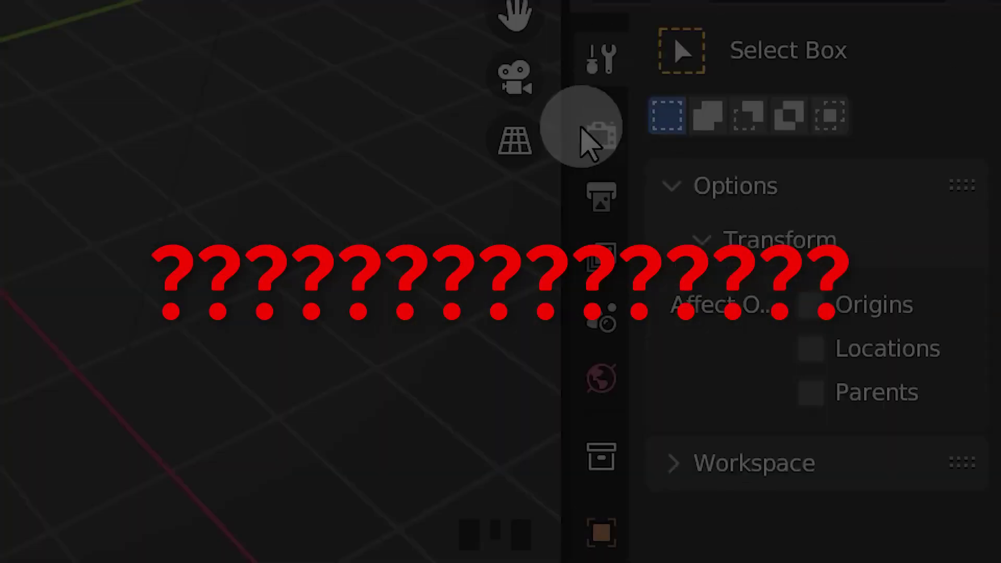
pyautogui.click(601, 255)
pyautogui.click(601, 456)
pyautogui.click(601, 532)
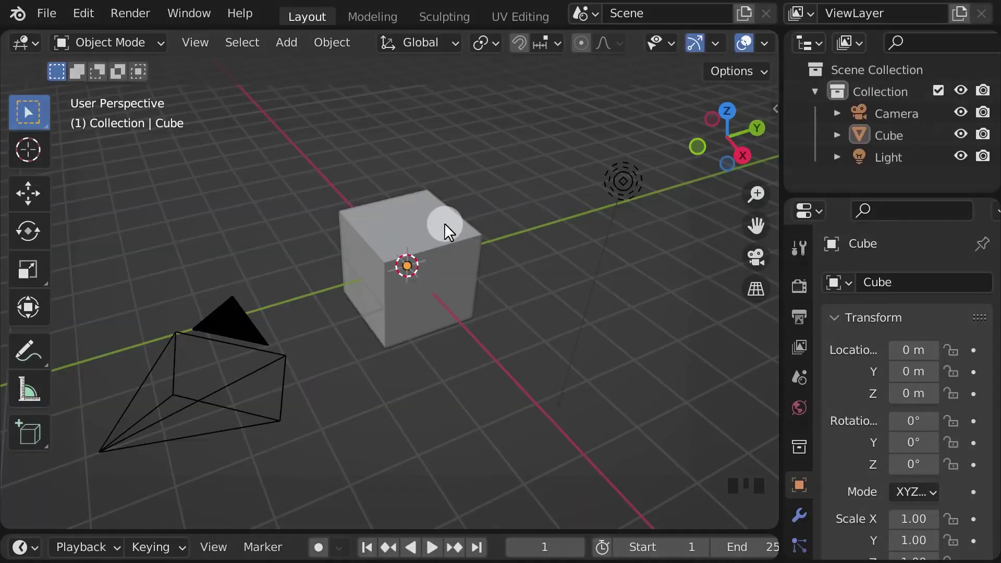
# Select the cube, flatten it along the Z axis into a slab and scale it along the X axis
pyautogui.click(444, 223)
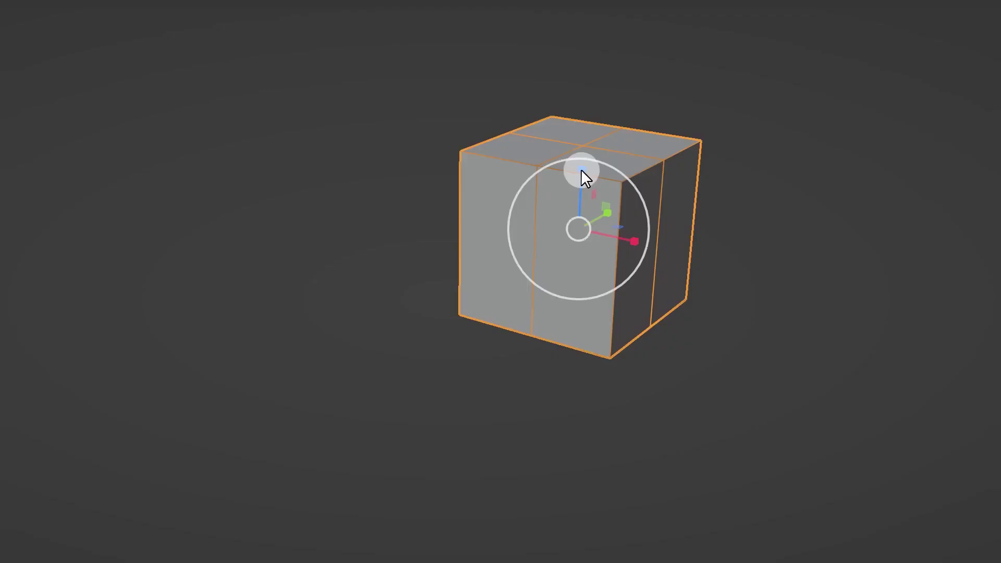
pyautogui.press('s')
pyautogui.press('z')
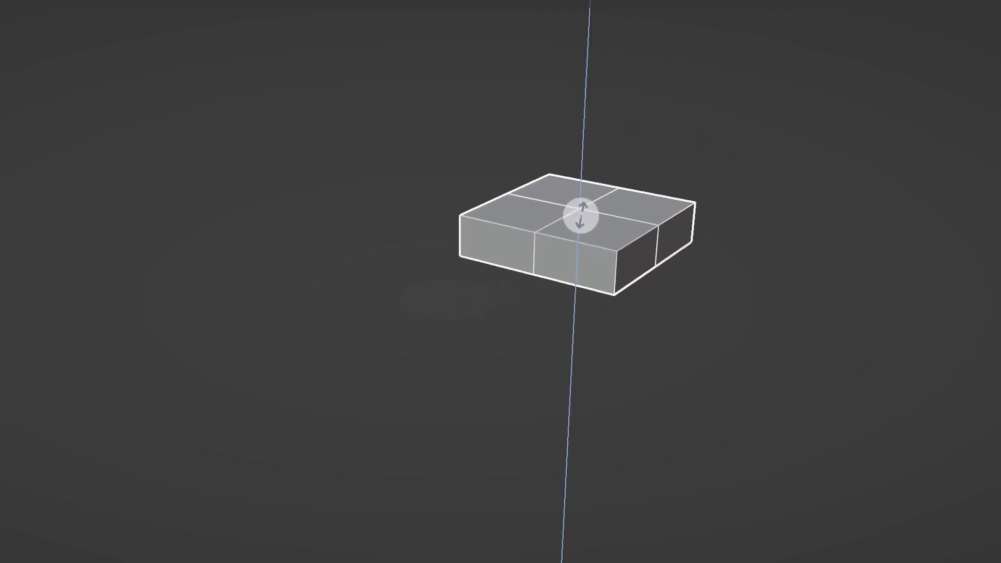
pyautogui.press('s')
pyautogui.press('x')
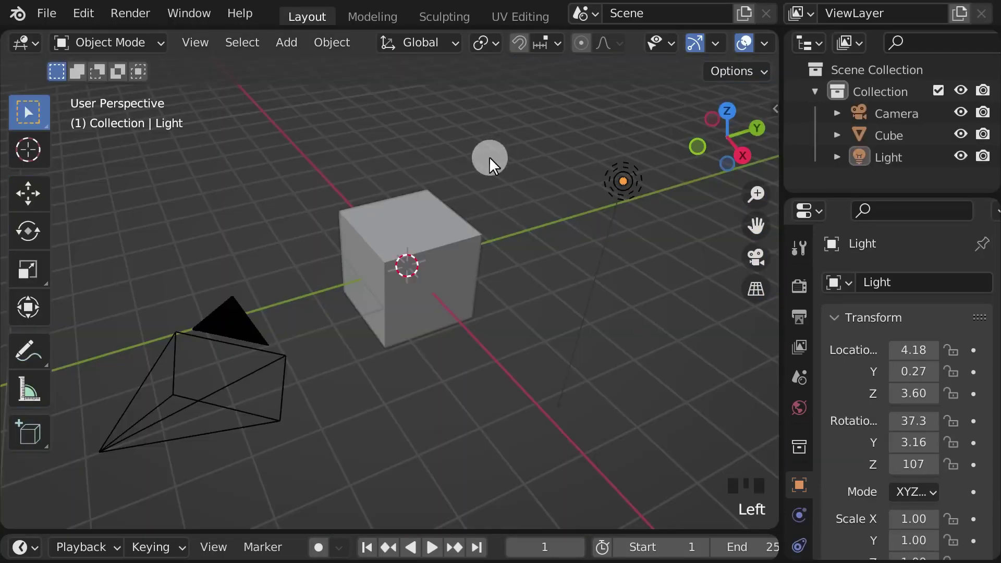
# Select the camera and the light, one after the other, in the default scene
pyautogui.click(255, 360)
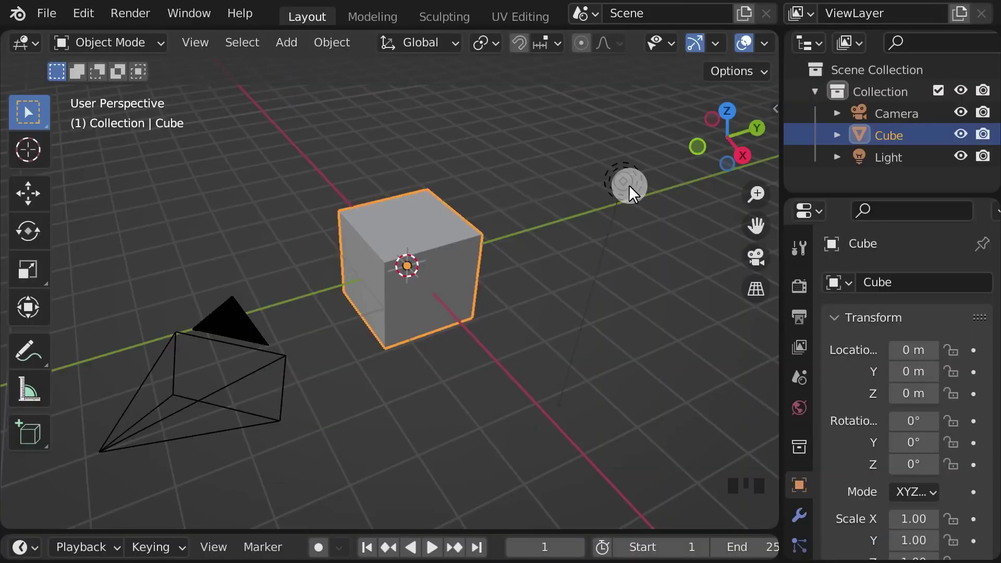
pyautogui.click(629, 185)
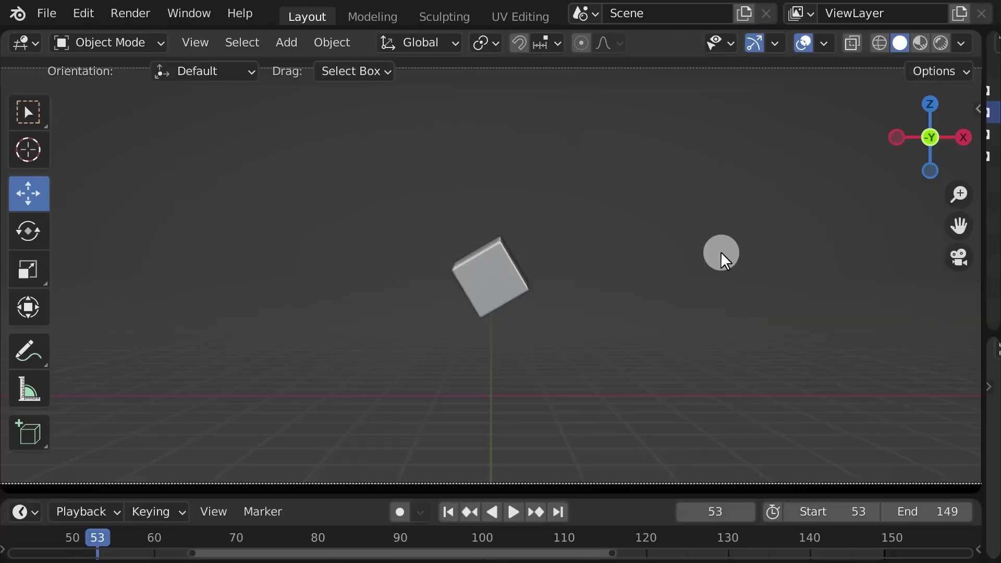
# Play the cube animation from frame 53 in the viewport
pyautogui.click(512, 514)
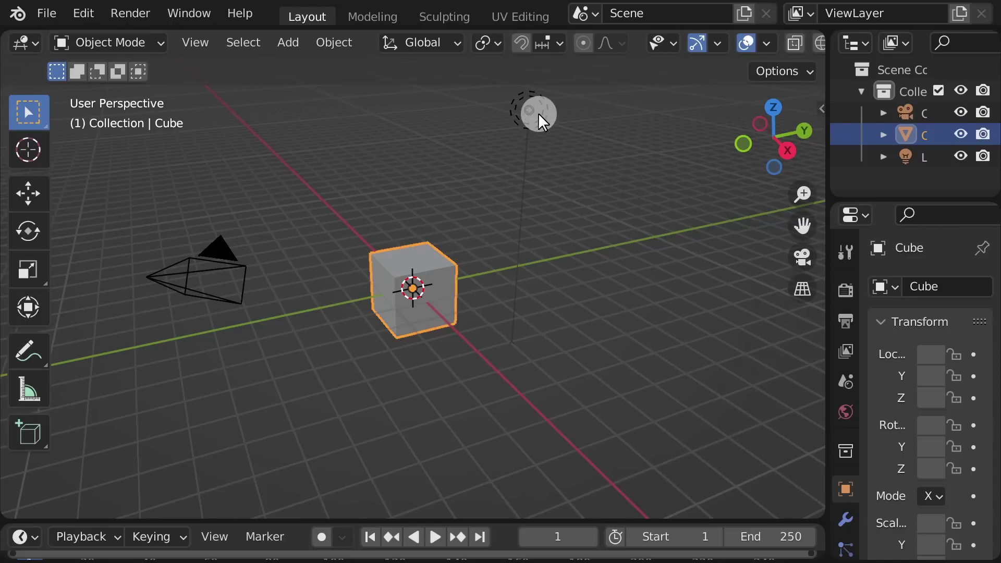
# Practise selecting the light, the cube and the camera one at a time, ending with the cube selected
pyautogui.click(537, 112)
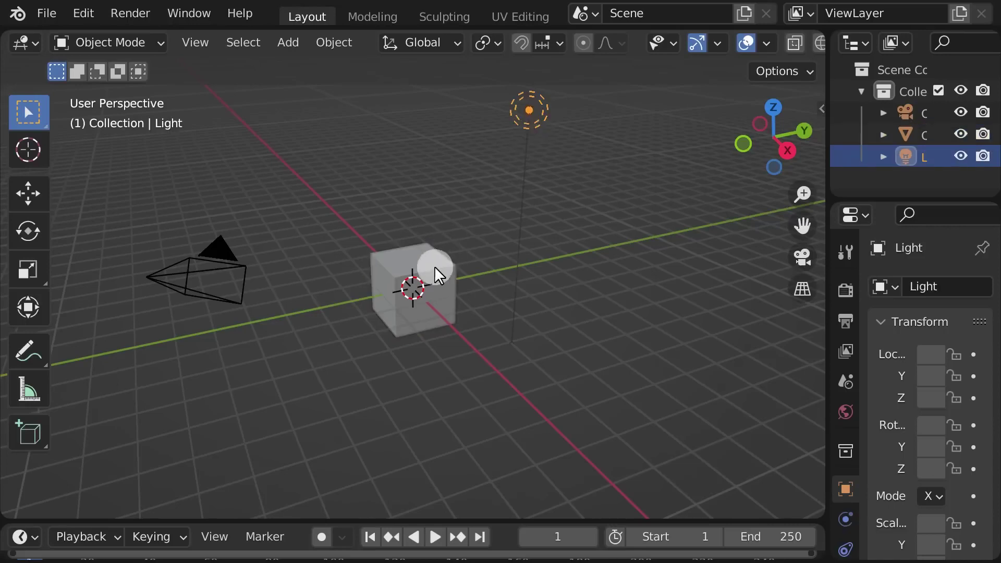
pyautogui.click(434, 266)
pyautogui.click(211, 252)
pyautogui.click(412, 271)
pyautogui.click(241, 273)
pyautogui.click(407, 277)
pyautogui.click(538, 113)
pyautogui.click(433, 260)
pyautogui.click(230, 270)
pyautogui.click(405, 277)
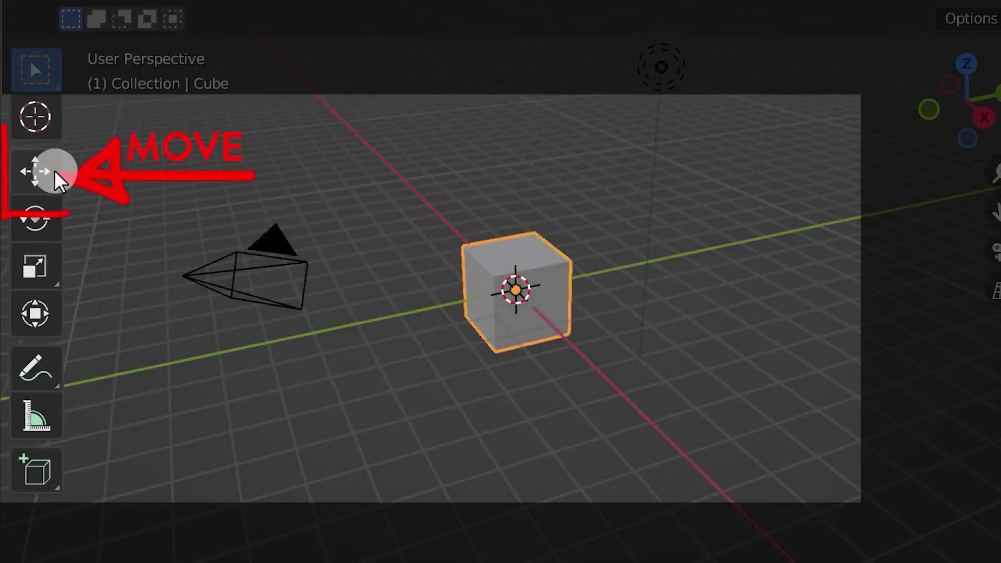
# Activate the Move tool and shift the cube back and forth along the Y and X axes across the grid
pyautogui.click(32, 173)
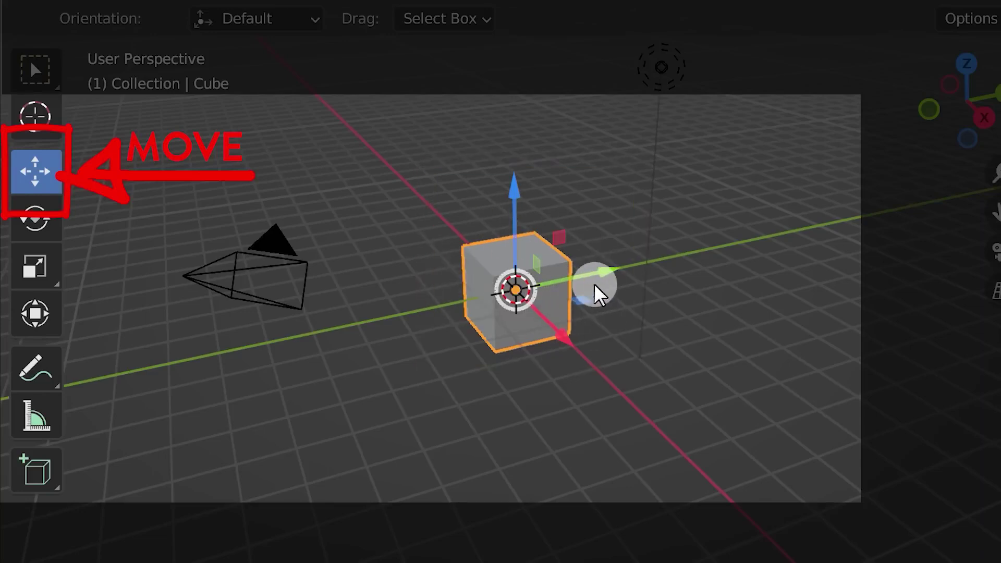
pyautogui.moveTo(597, 287); pyautogui.dragTo(730, 260)
pyautogui.moveTo(706, 302); pyautogui.dragTo(804, 365)
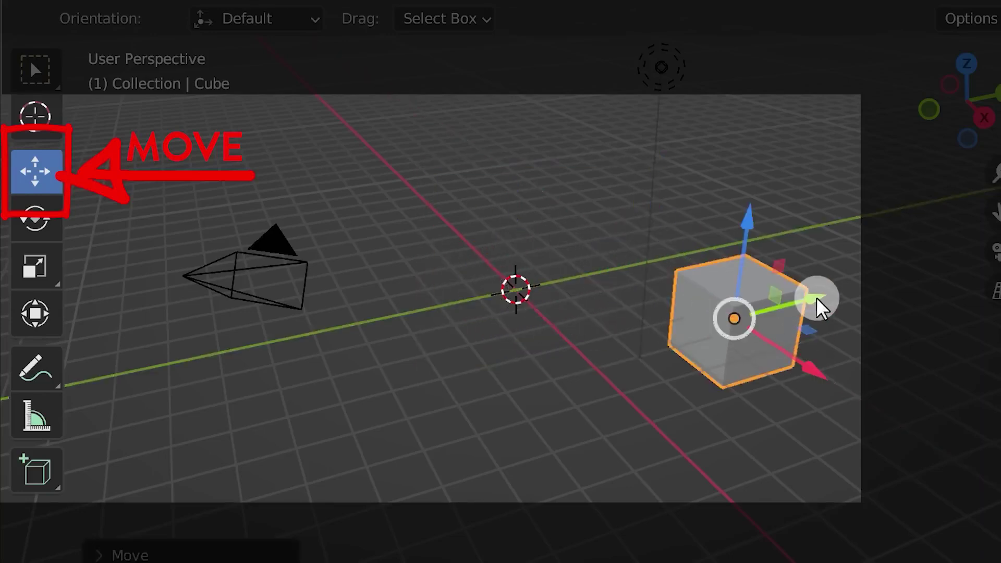
pyautogui.moveTo(815, 302); pyautogui.dragTo(520, 379)
pyautogui.moveTo(504, 457); pyautogui.dragTo(350, 293)
pyautogui.moveTo(436, 261); pyautogui.dragTo(562, 224)
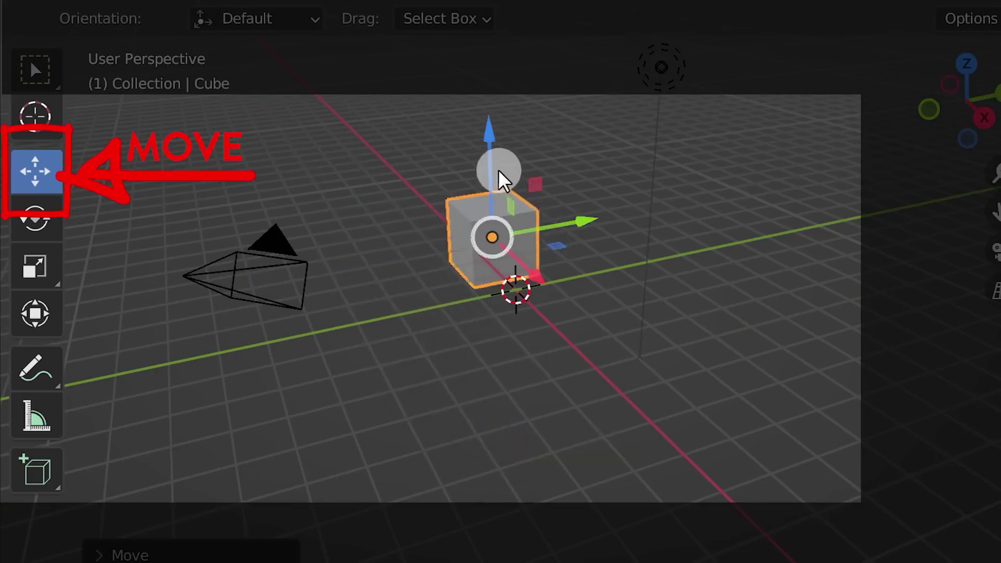
# Move the cube along the Z, X and Y axes in turn, bringing it close to the world origin
pyautogui.moveTo(500, 170); pyautogui.dragTo(505, 295)
pyautogui.moveTo(530, 423); pyautogui.dragTo(616, 491)
pyautogui.moveTo(633, 435); pyautogui.dragTo(813, 389)
pyautogui.moveTo(720, 344); pyautogui.dragTo(730, 245)
pyautogui.moveTo(766, 365); pyautogui.dragTo(629, 261)
pyautogui.moveTo(603, 179); pyautogui.dragTo(603, 152)
pyautogui.moveTo(655, 197); pyautogui.dragTo(547, 225)
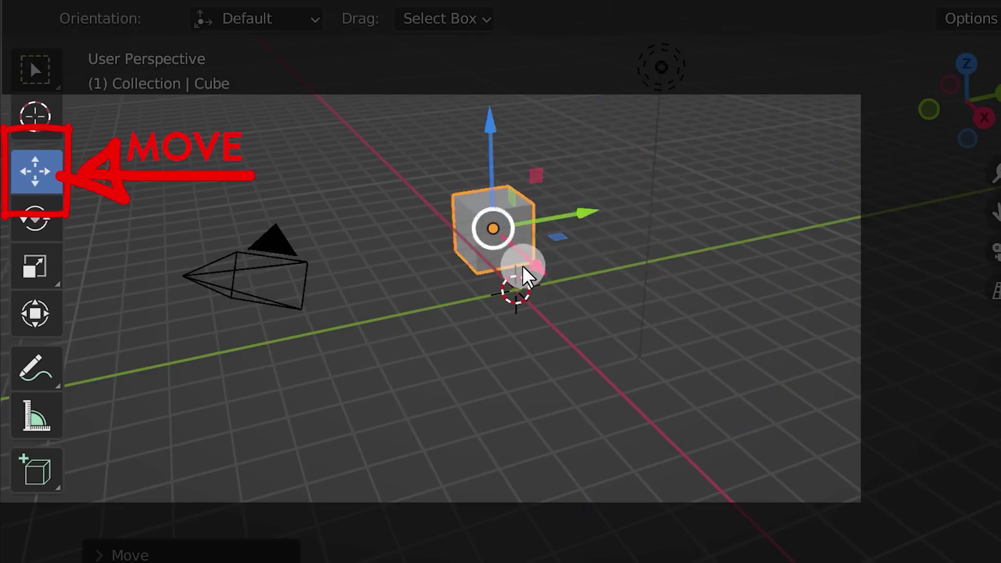
pyautogui.moveTo(529, 268); pyautogui.dragTo(572, 323)
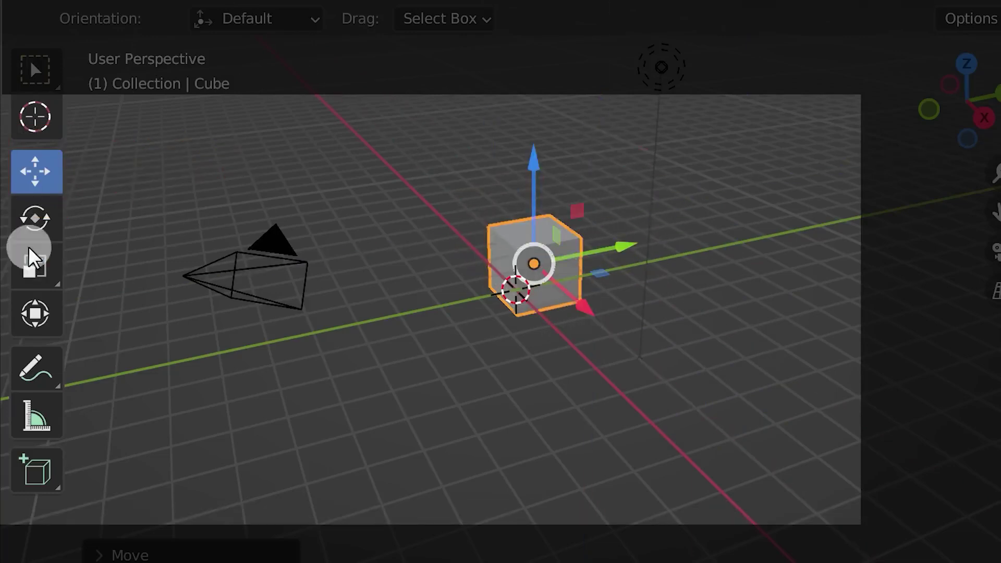
# Rotate the cube around its Y, X and Z axes with the Rotate tool
pyautogui.click(34, 218)
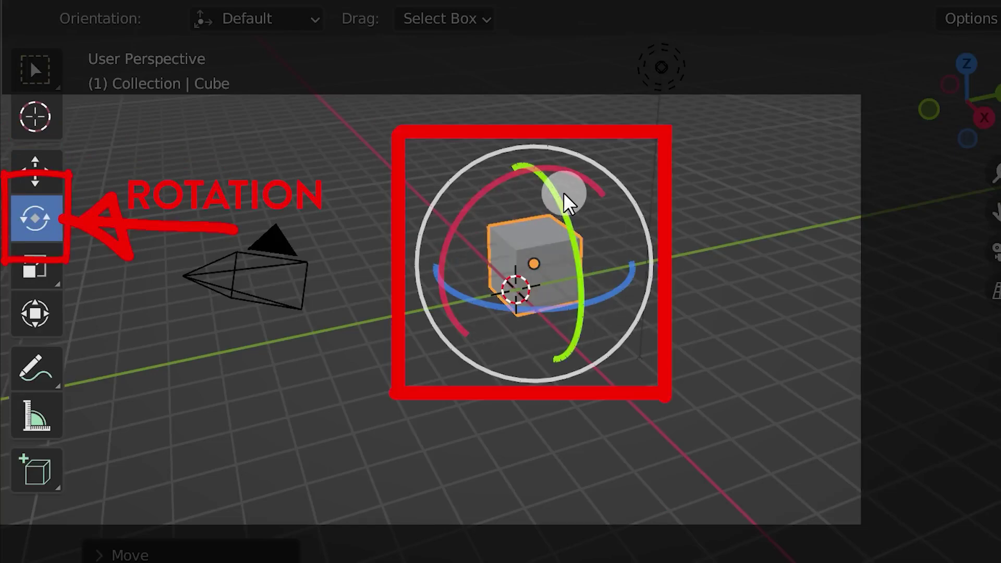
pyautogui.moveTo(567, 204)
pyautogui.mouseDown()
pyautogui.moveTo(577, 301)
pyautogui.moveTo(460, 371)
pyautogui.moveTo(455, 151)
pyautogui.moveTo(614, 194)
pyautogui.moveTo(545, 409)
pyautogui.mouseUp()
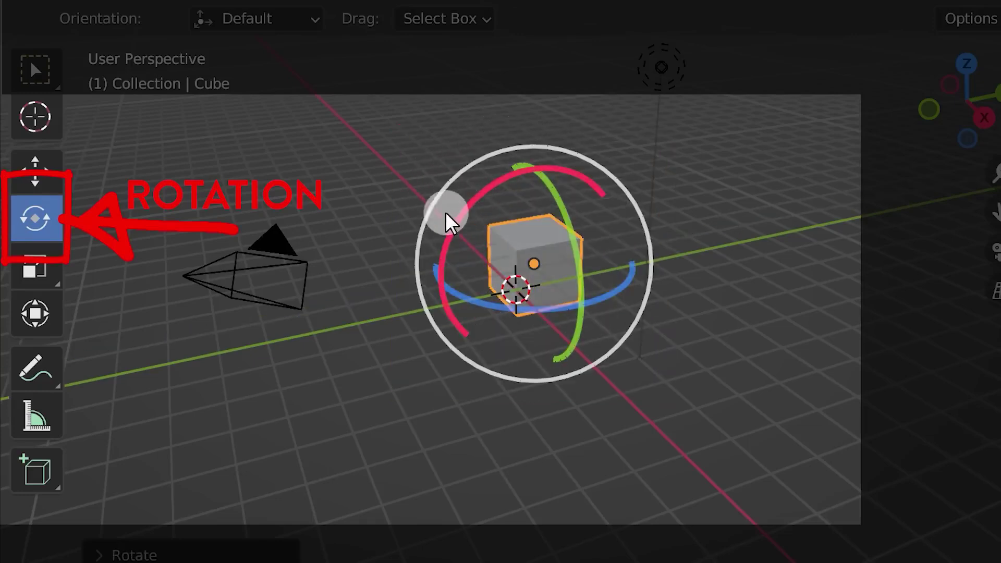
pyautogui.moveTo(458, 226); pyautogui.dragTo(537, 238)
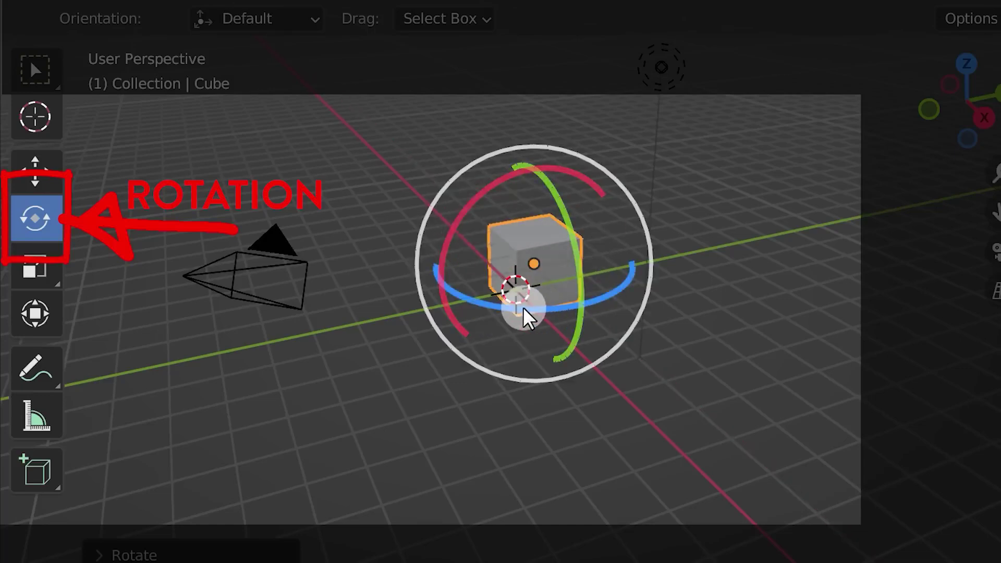
pyautogui.moveTo(525, 308); pyautogui.dragTo(626, 261)
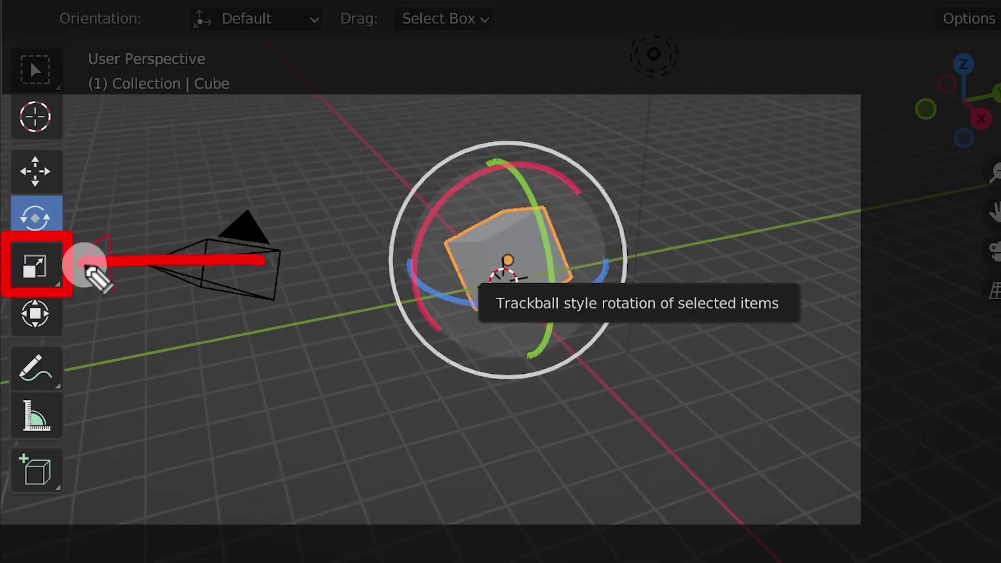
# Scale the cube up uniformly on all axes to about 1.273 with the Scale tool
pyautogui.click(36, 266)
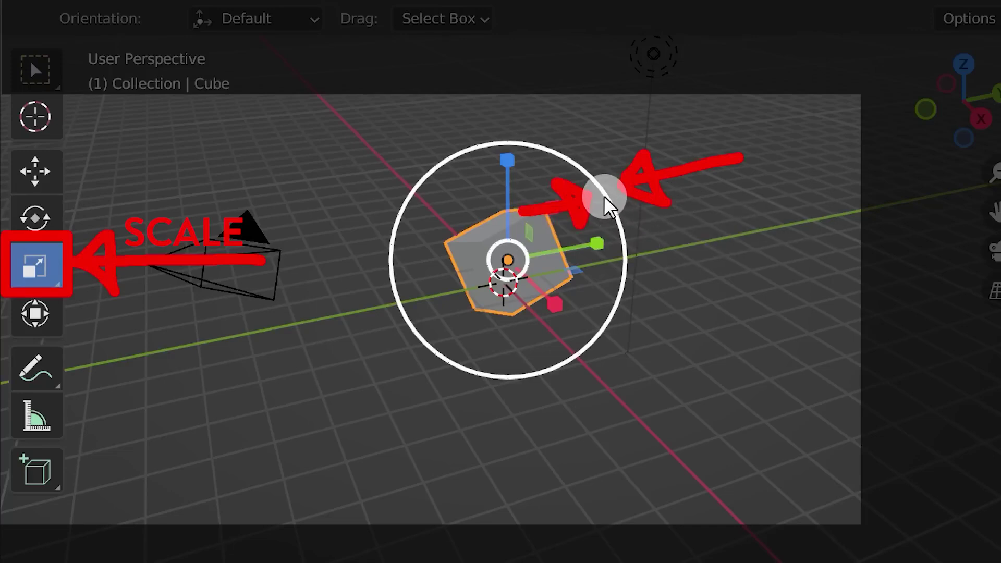
pyautogui.moveTo(605, 198); pyautogui.dragTo(648, 213)
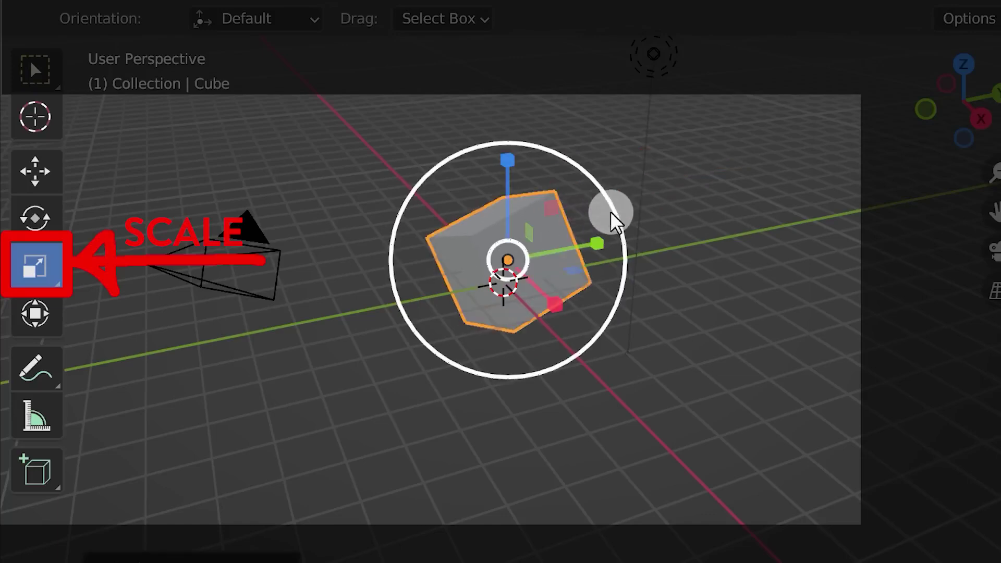
pyautogui.moveTo(624, 214)
pyautogui.mouseDown()
pyautogui.moveTo(592, 207)
pyautogui.moveTo(630, 210)
pyautogui.mouseUp()
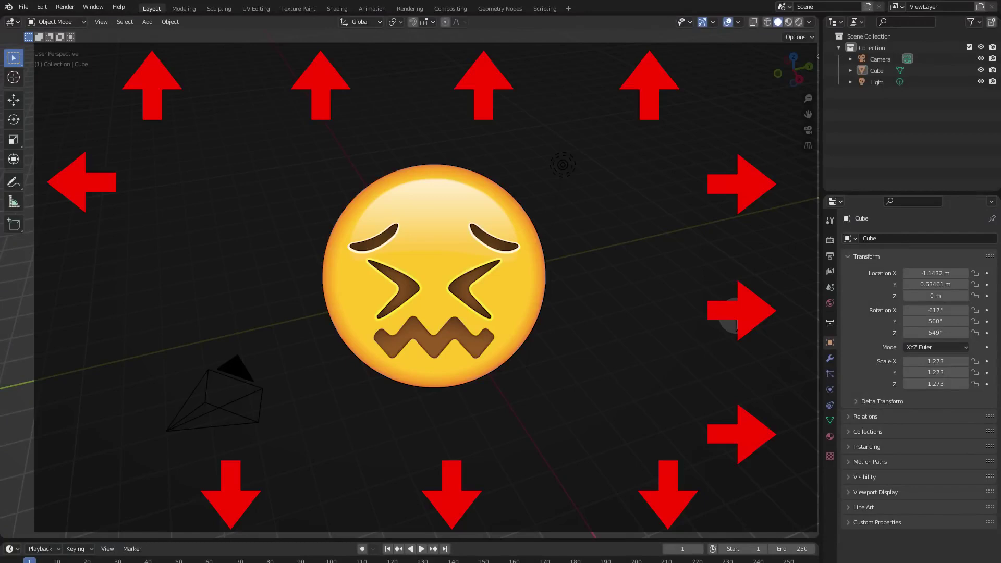
# Open the preferences and change the interface Resolution Scale to 1, followed by 2
pyautogui.click(42, 7)
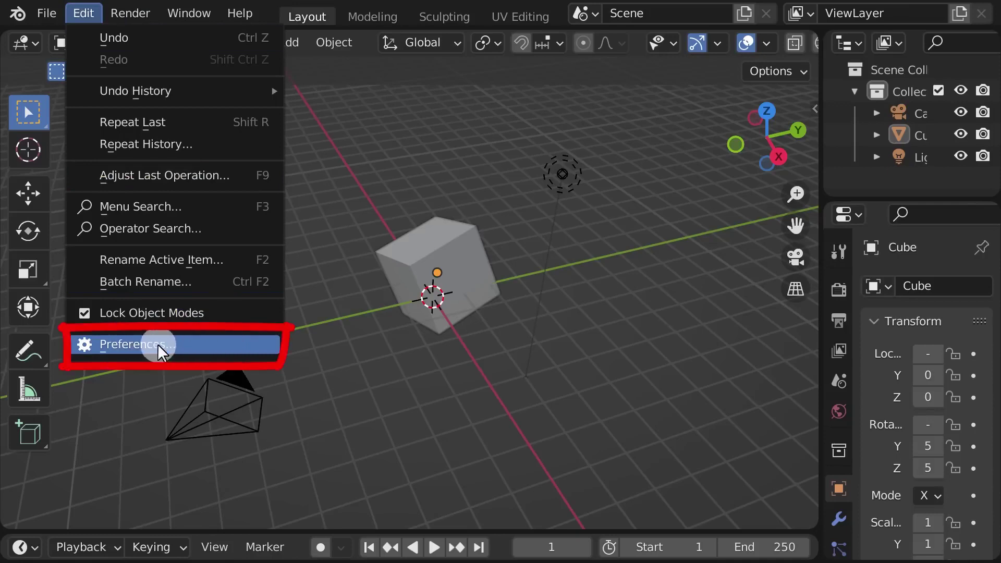
pyautogui.click(187, 346)
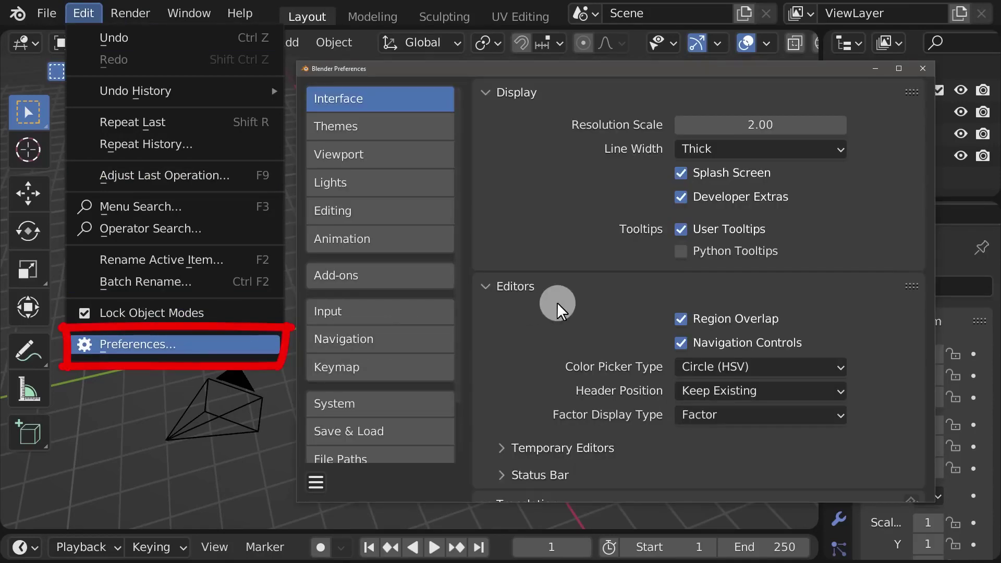
pyautogui.click(720, 133)
pyautogui.write('1')
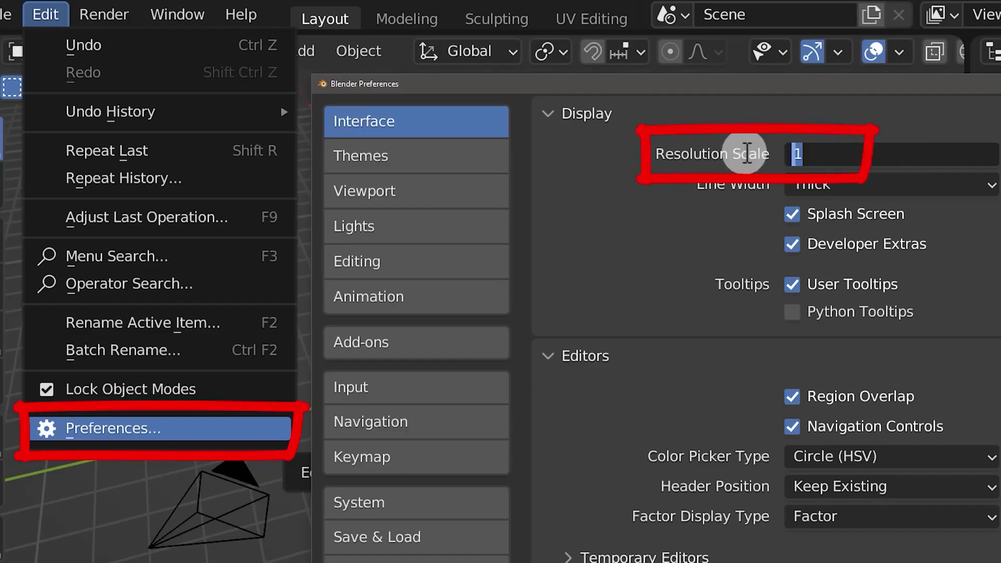
pyautogui.doubleClick(829, 158)
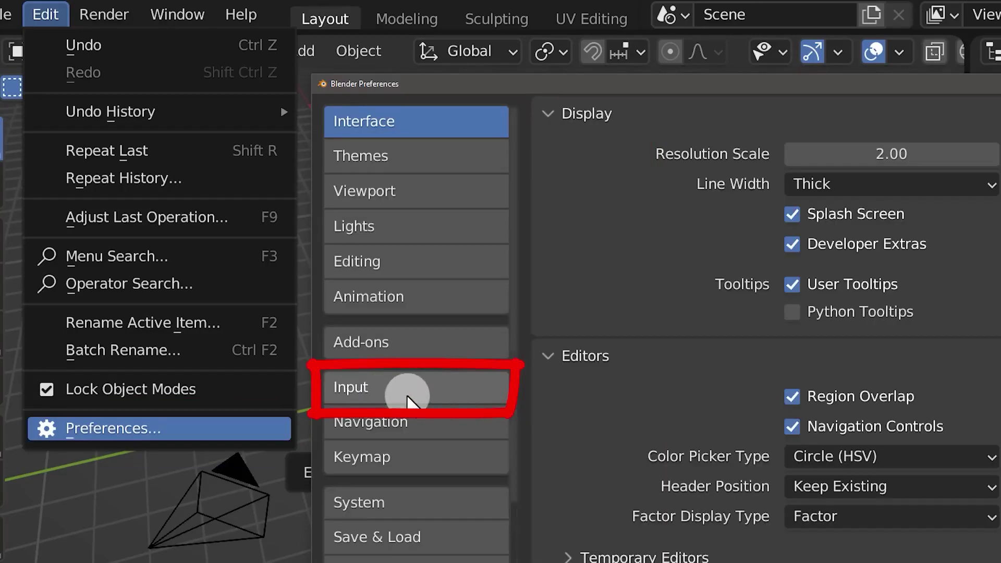
# Enable Emulate 3 Button Mouse in the Input preferences
pyautogui.click(417, 392)
pyautogui.click(861, 268)
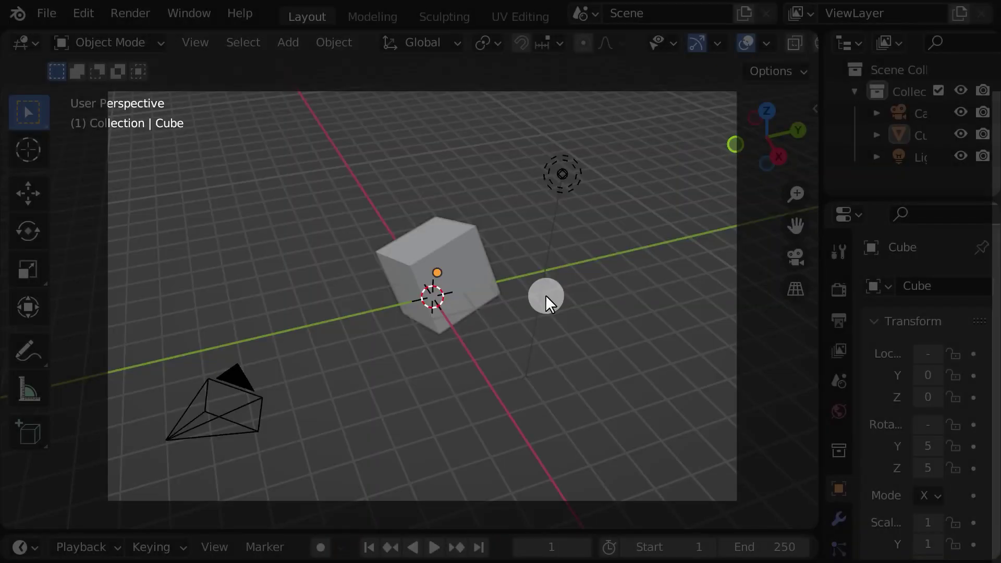
# Practise zooming the viewport in and out on the tilted cube
pyautogui.scroll(3, 545, 295)
pyautogui.scroll(-5, 546, 295)
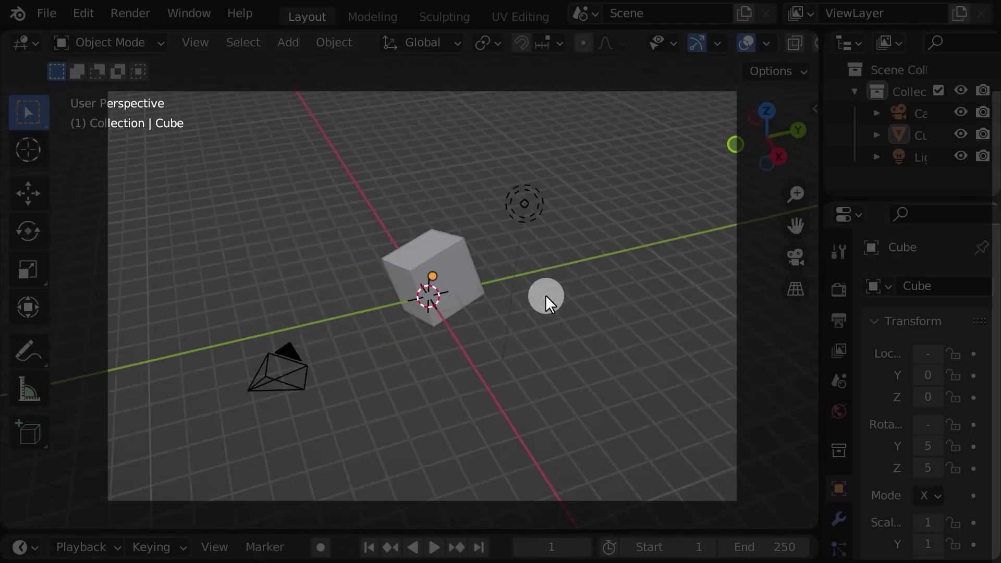
pyautogui.scroll(2, 546, 295)
pyautogui.scroll(2, 546, 295)
pyautogui.scroll(-4, 545, 295)
pyautogui.scroll(4, 545, 296)
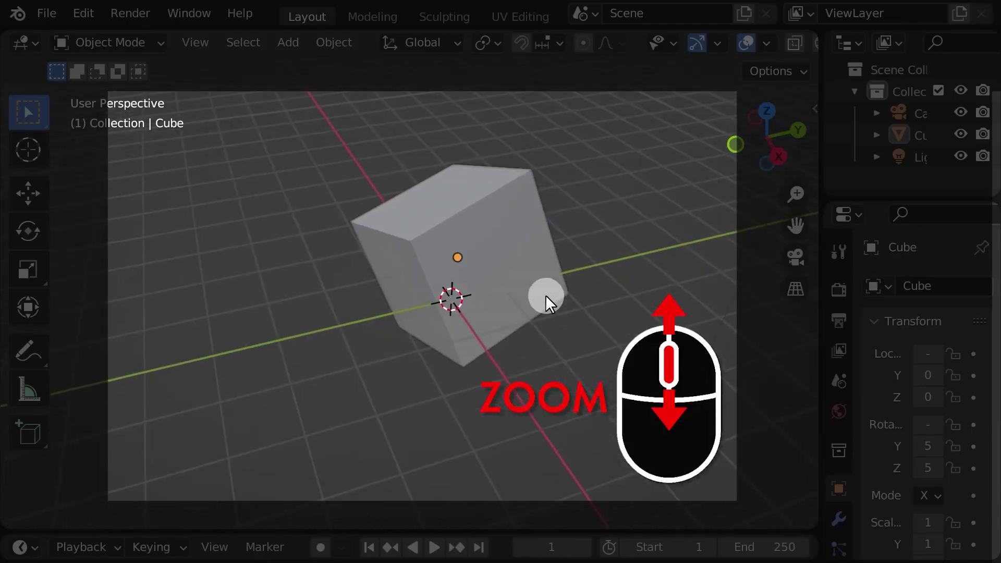
pyautogui.scroll(-2, 545, 295)
pyautogui.scroll(-2, 546, 295)
pyautogui.scroll(4, 545, 295)
pyautogui.scroll(-4, 546, 295)
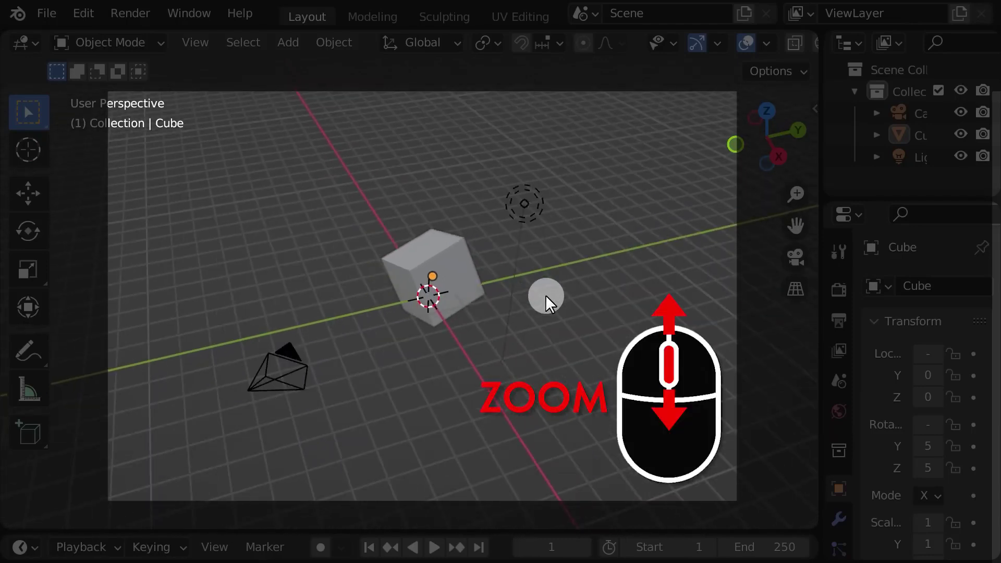
pyautogui.scroll(3, 546, 295)
pyautogui.scroll(-4, 546, 295)
pyautogui.scroll(1, 545, 295)
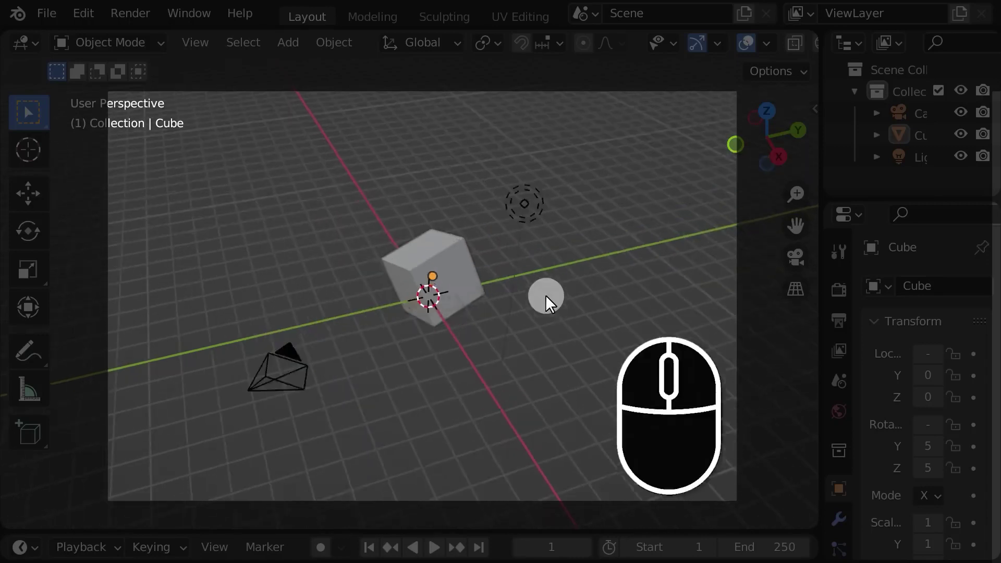
# Adjust the zoom and orbit the view around the cube to see the scene from another side
pyautogui.scroll(2, 546, 295)
pyautogui.scroll(-4, 546, 295)
pyautogui.scroll(3, 546, 295)
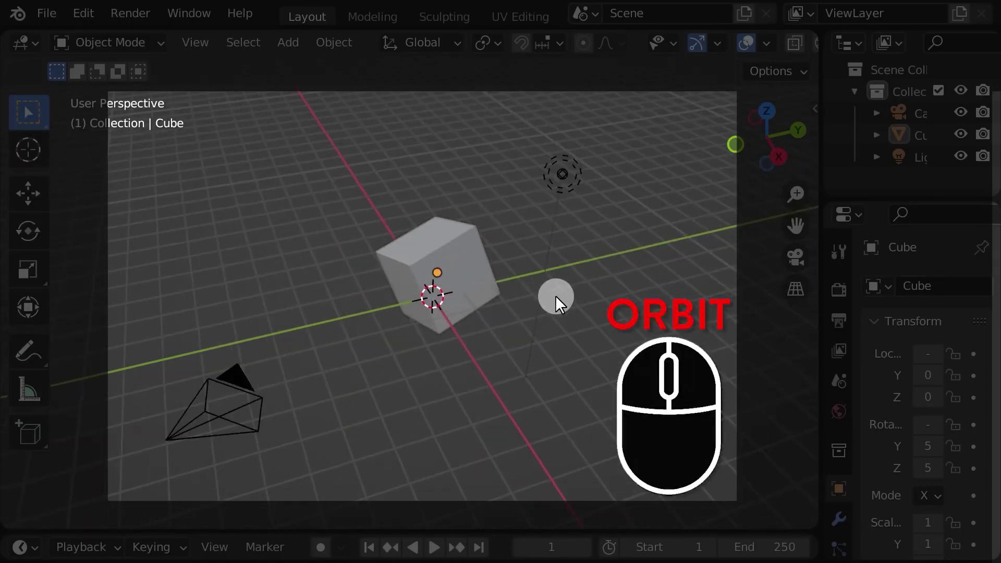
pyautogui.moveTo(555, 296); pyautogui.dragTo(513, 289, button='middle')
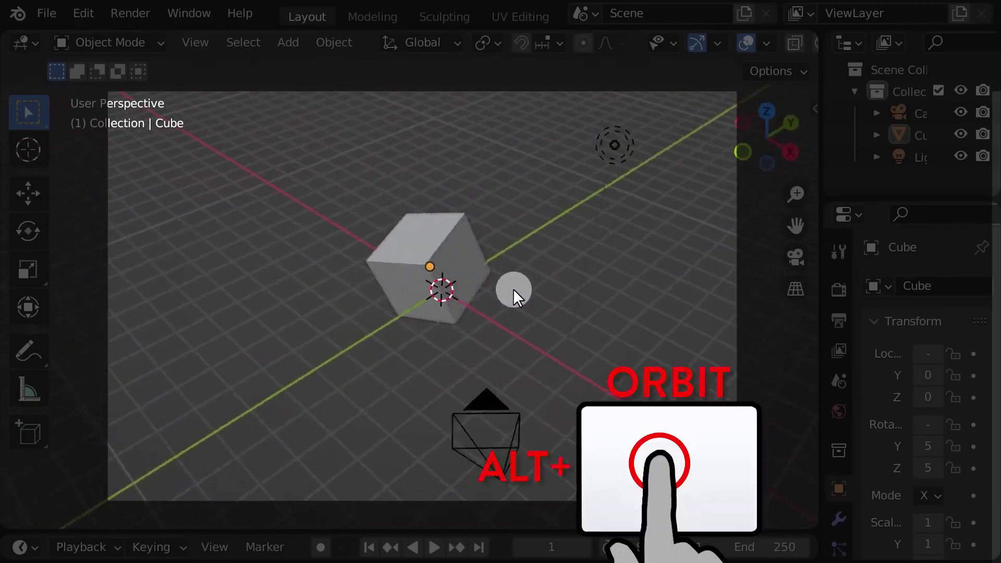
# Orbit around the scene, select the camera, frame it in the viewport and orbit around it
pyautogui.keyDown('alt'); pyautogui.moveTo(513, 289); pyautogui.dragTo(468, 262); pyautogui.keyUp('alt')
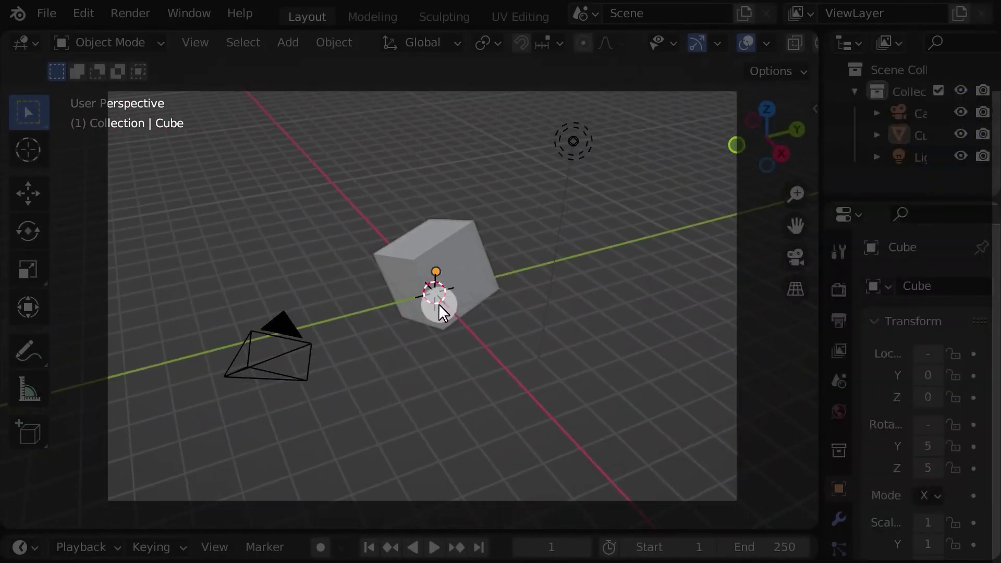
pyautogui.keyDown('alt'); pyautogui.moveTo(439, 304); pyautogui.dragTo(514, 303); pyautogui.keyUp('alt')
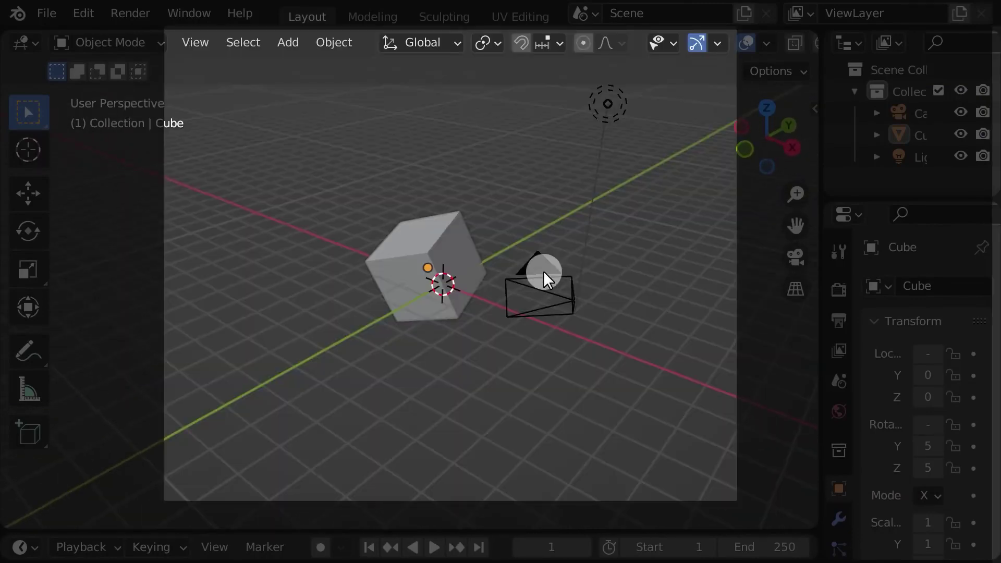
pyautogui.click(568, 297)
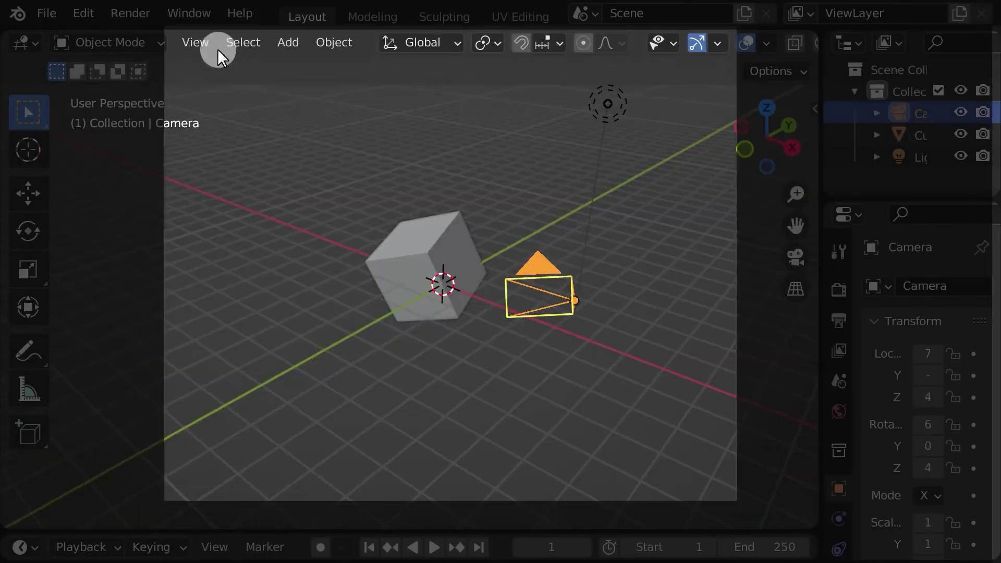
pyautogui.click(202, 42)
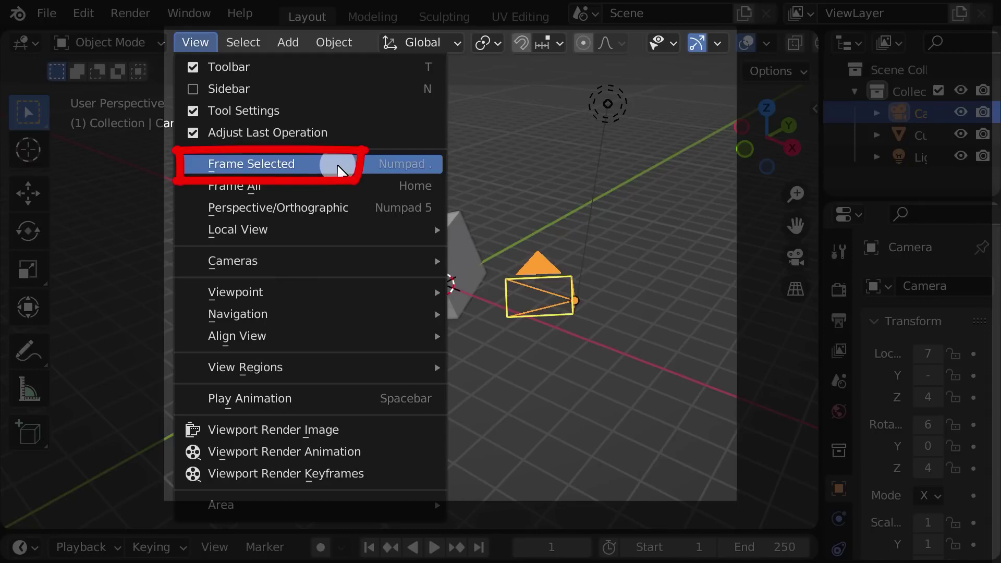
pyautogui.click(337, 164)
pyautogui.moveTo(436, 196); pyautogui.dragTo(540, 90, button='middle')
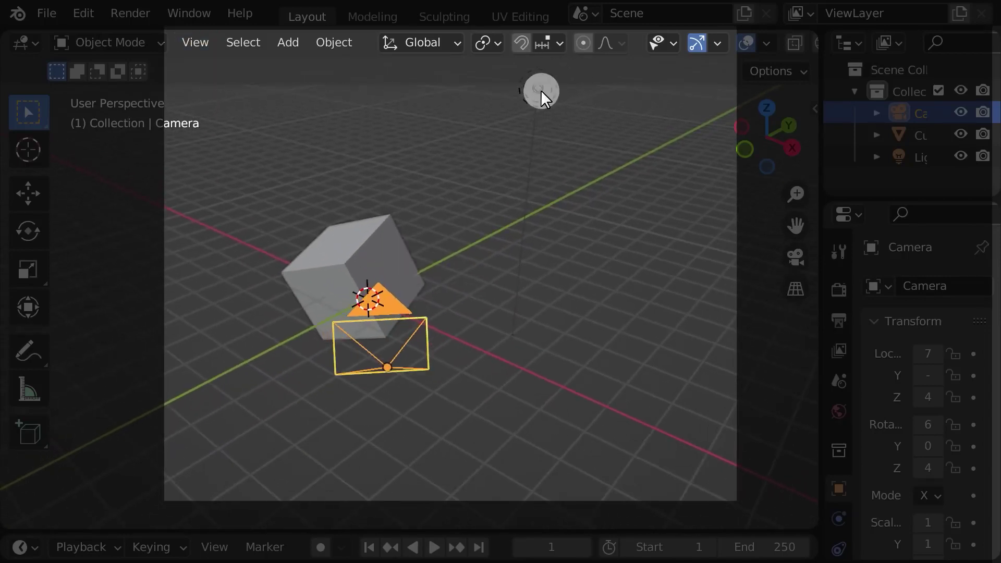
# Select the light, center the view on it with Frame Selected and orbit around it
pyautogui.click(540, 90)
pyautogui.moveTo(535, 178); pyautogui.dragTo(511, 209, button='middle')
pyautogui.click(206, 45)
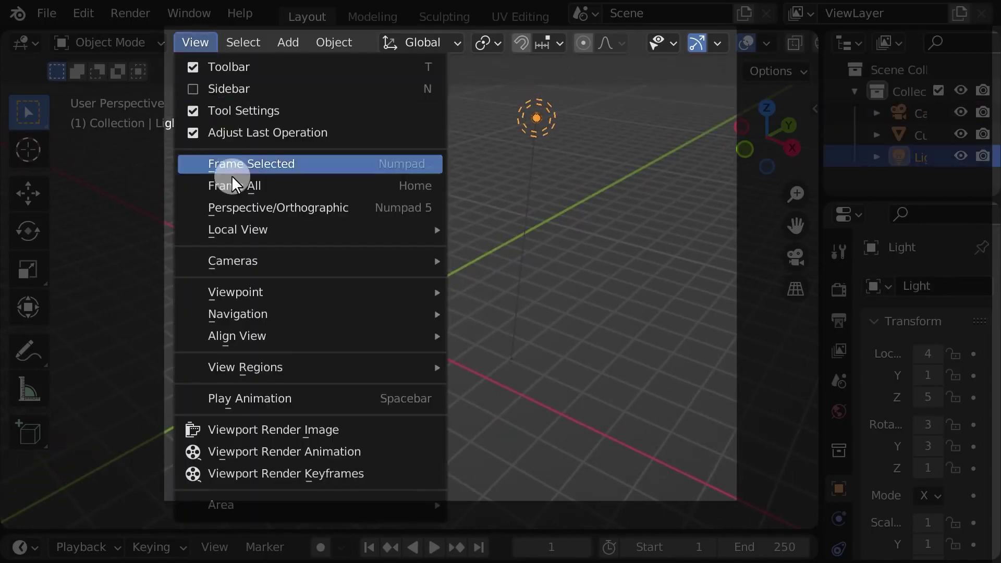
pyautogui.click(237, 164)
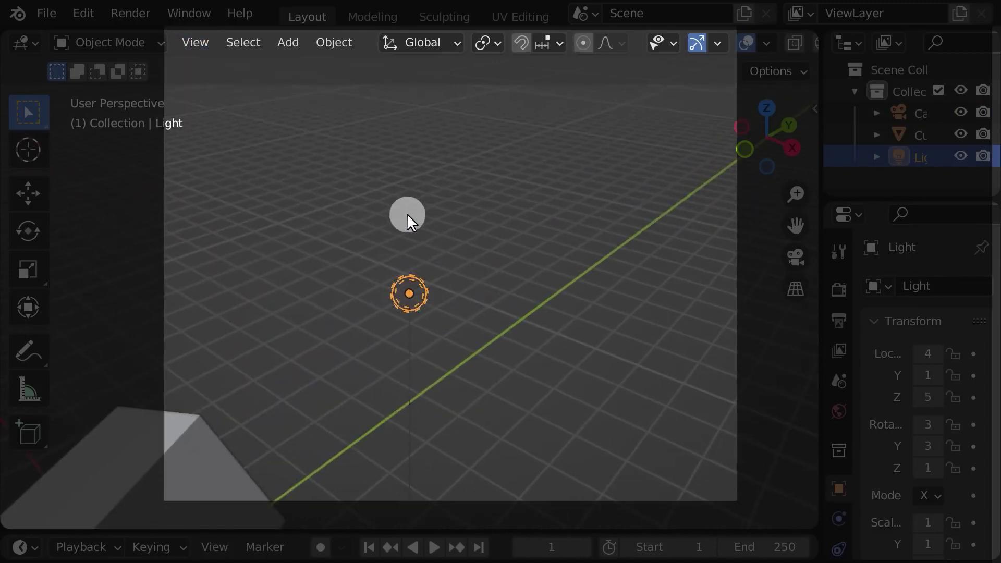
pyautogui.moveTo(407, 217); pyautogui.dragTo(541, 254, button='middle')
# Select the cube, frame it in the viewport, orbit around it and zoom out
pyautogui.click(540, 254)
pyautogui.click(195, 42)
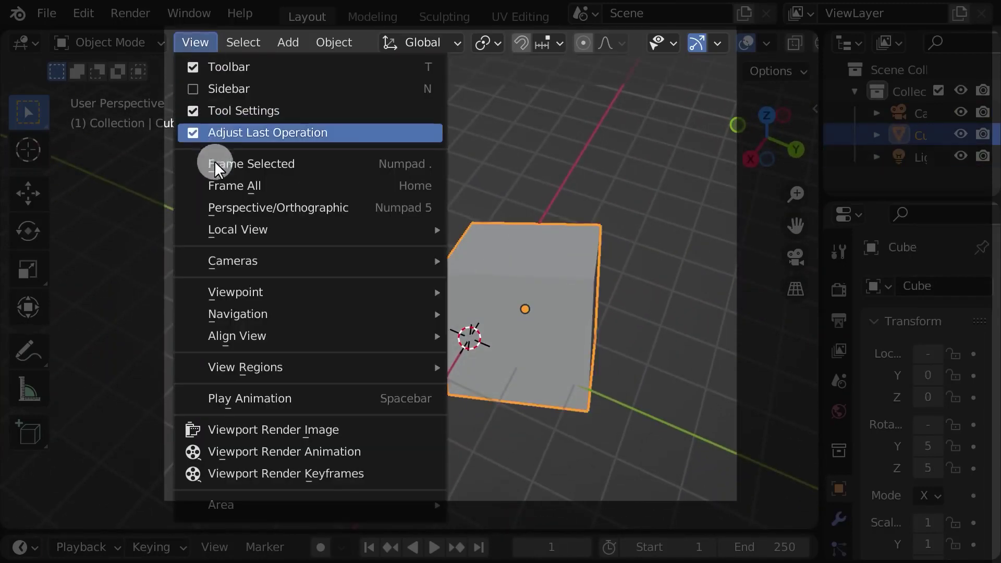
pyautogui.click(312, 163)
pyautogui.moveTo(324, 173); pyautogui.dragTo(261, 283, button='middle')
pyautogui.scroll(-4, 389, 217)
pyautogui.moveTo(370, 258); pyautogui.dragTo(291, 228, button='middle')
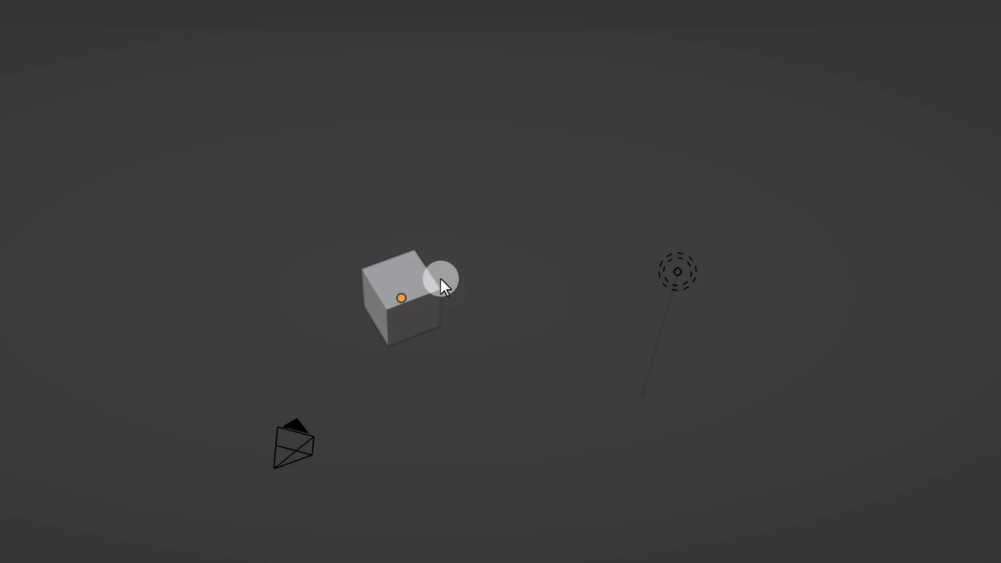
# Practise selecting the scene's objects one at a time: the cube, the light and the camera
pyautogui.click(440, 277)
pyautogui.moveTo(461, 291); pyautogui.dragTo(636, 285)
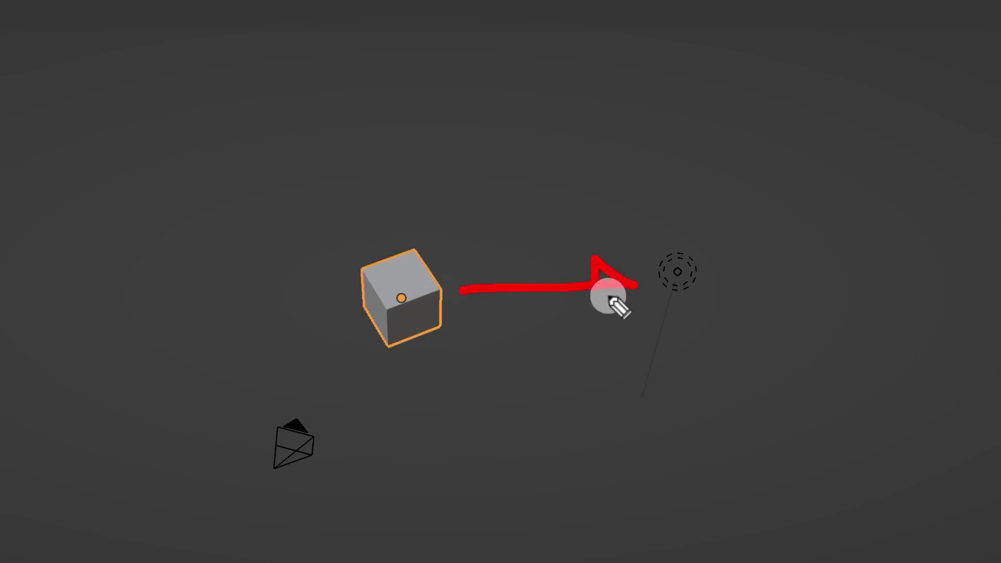
pyautogui.moveTo(643, 325); pyautogui.dragTo(355, 427)
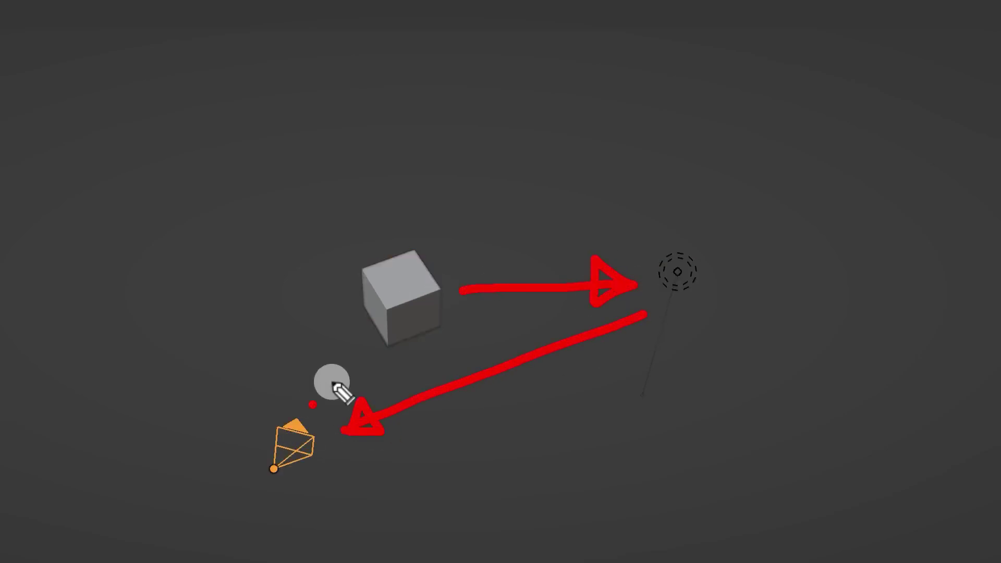
pyautogui.moveTo(333, 385); pyautogui.dragTo(368, 345)
pyautogui.click(401, 299)
pyautogui.moveTo(461, 291)
pyautogui.mouseDown()
pyautogui.moveTo(635, 286)
pyautogui.moveTo(359, 423)
pyautogui.moveTo(365, 348)
pyautogui.mouseUp()
pyautogui.click(293, 449)
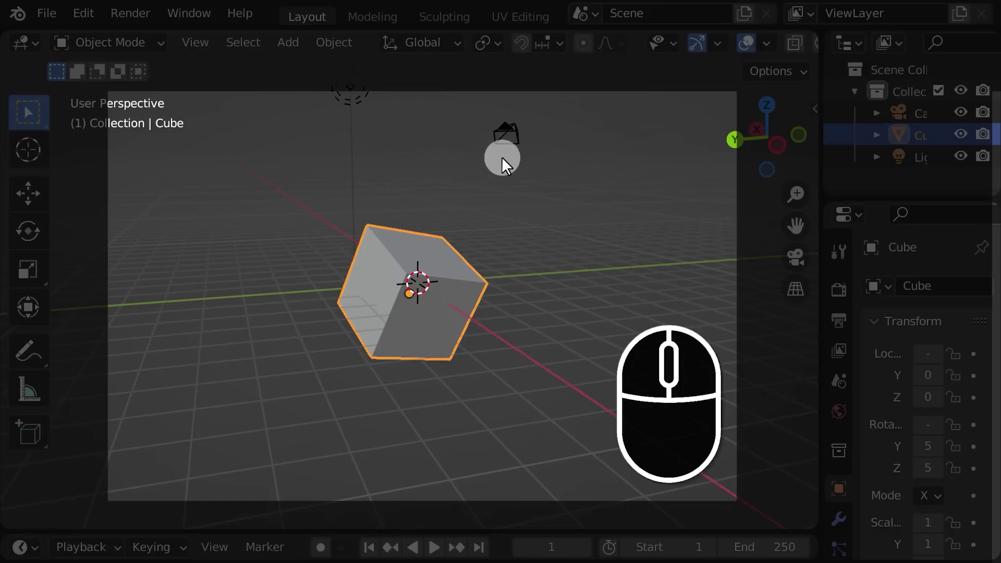
# Select the camera, center the view on it with Frame Selected and orbit around it
pyautogui.moveTo(502, 161)
pyautogui.mouseDown(button='middle')
pyautogui.moveTo(487, 166)
pyautogui.moveTo(507, 161)
pyautogui.moveTo(490, 204)
pyautogui.moveTo(550, 258)
pyautogui.moveTo(490, 246)
pyautogui.moveTo(531, 228)
pyautogui.moveTo(467, 240)
pyautogui.moveTo(552, 255)
pyautogui.moveTo(428, 258)
pyautogui.moveTo(503, 264)
pyautogui.moveTo(424, 267)
pyautogui.moveTo(514, 266)
pyautogui.moveTo(432, 267)
pyautogui.moveTo(438, 211)
pyautogui.moveTo(451, 271)
pyautogui.moveTo(480, 279)
pyautogui.moveTo(409, 285)
pyautogui.moveTo(499, 290)
pyautogui.moveTo(504, 313)
pyautogui.moveTo(489, 275)
pyautogui.moveTo(444, 281)
pyautogui.moveTo(474, 287)
pyautogui.moveTo(406, 290)
pyautogui.moveTo(480, 290)
pyautogui.moveTo(454, 291)
pyautogui.moveTo(459, 240)
pyautogui.moveTo(468, 305)
pyautogui.moveTo(468, 293)
pyautogui.moveTo(474, 298)
pyautogui.mouseUp(button='middle')
pyautogui.click(569, 134)
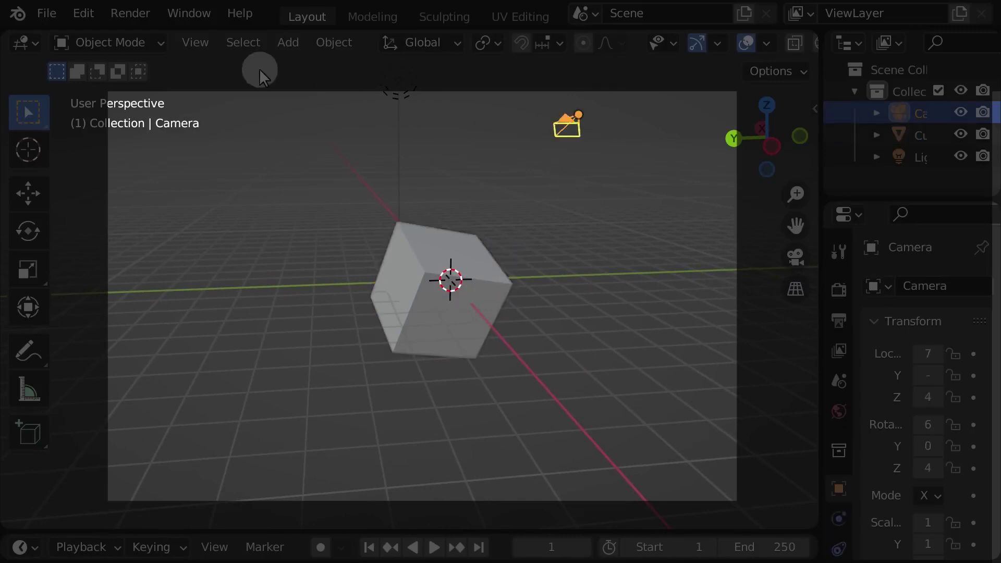
pyautogui.click(205, 46)
pyautogui.click(272, 168)
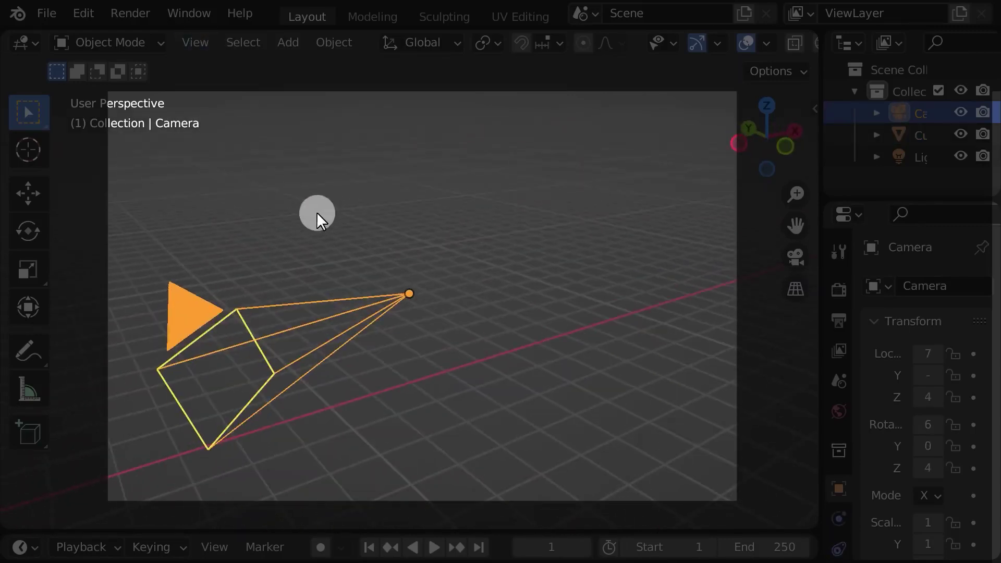
pyautogui.moveTo(317, 213); pyautogui.dragTo(296, 224, button='middle')
# Frame the light in the viewport and orbit the view around it
pyautogui.click(496, 161)
pyautogui.click(491, 154)
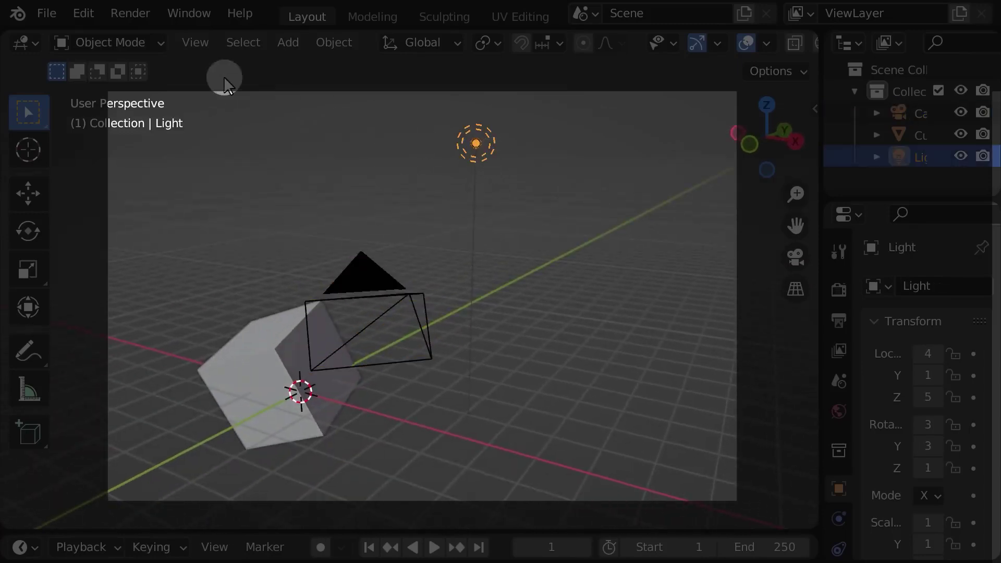
pyautogui.click(204, 42)
pyautogui.click(290, 164)
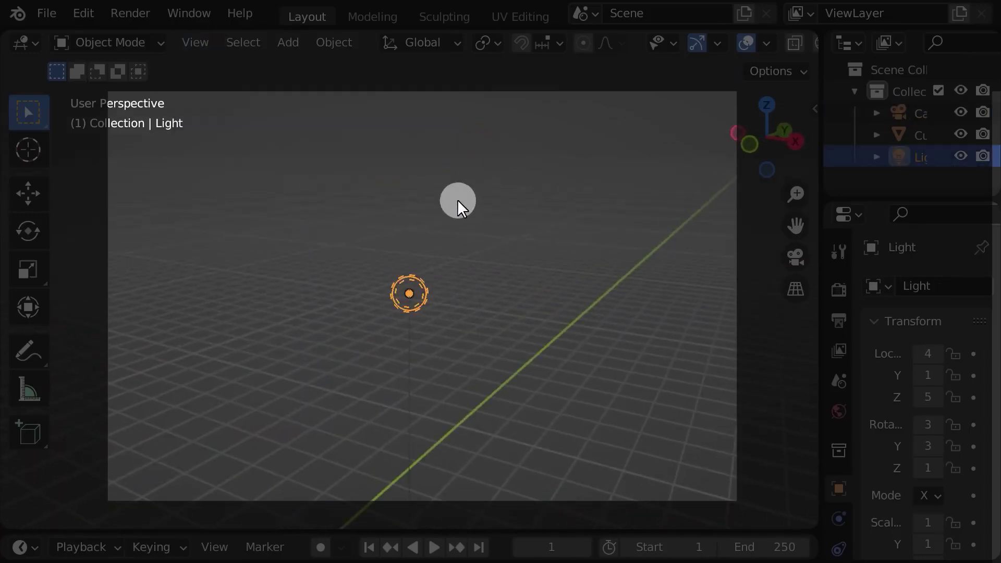
pyautogui.moveTo(457, 206); pyautogui.dragTo(337, 297, button='middle')
# Frame the cube in the viewport and orbit around it to a low viewpoint
pyautogui.click(483, 252)
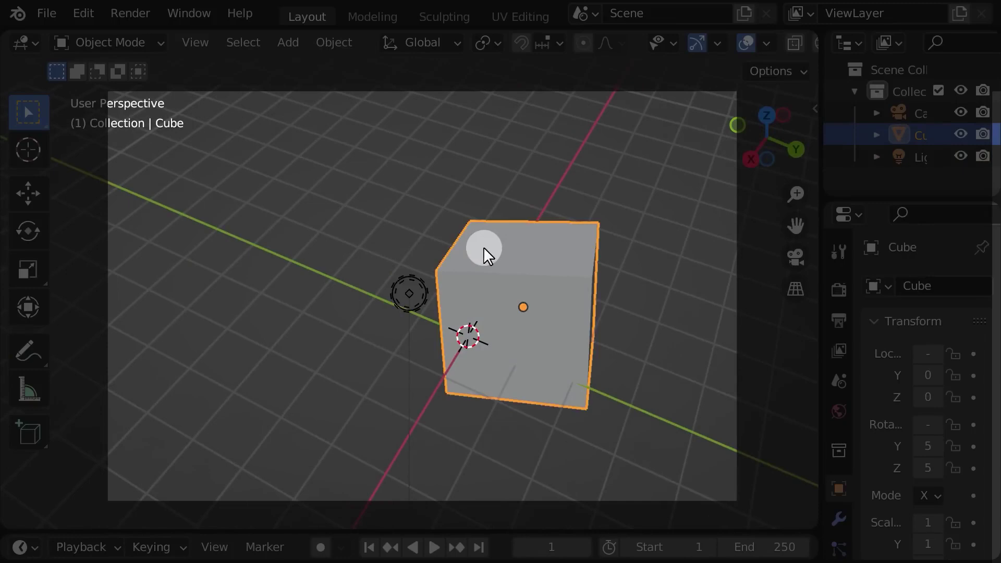
pyautogui.click(207, 42)
pyautogui.click(255, 164)
pyautogui.moveTo(353, 216); pyautogui.dragTo(364, 179, button='middle')
# Select the camera and frame it in the viewport once more
pyautogui.click(451, 110)
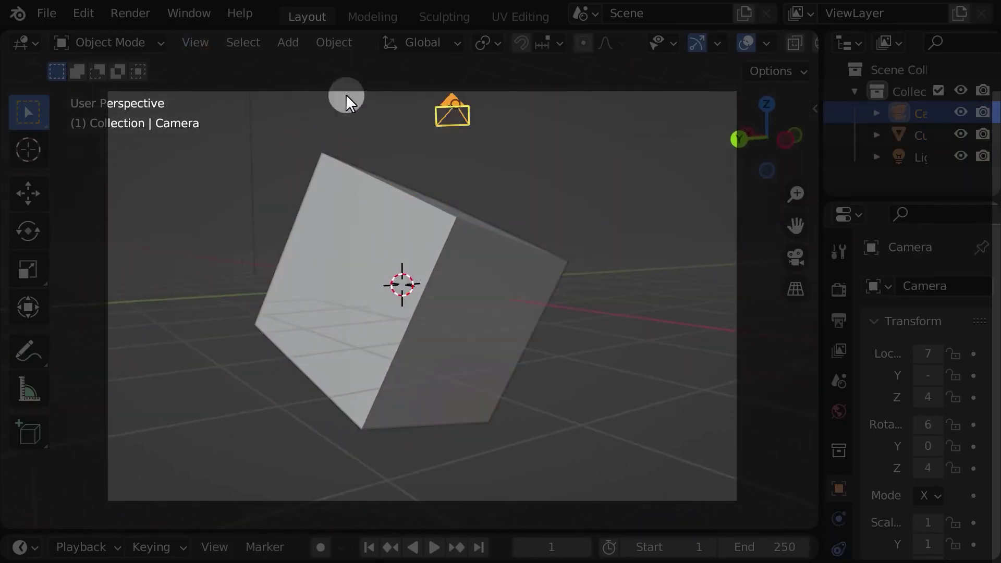
pyautogui.click(199, 42)
pyautogui.click(246, 158)
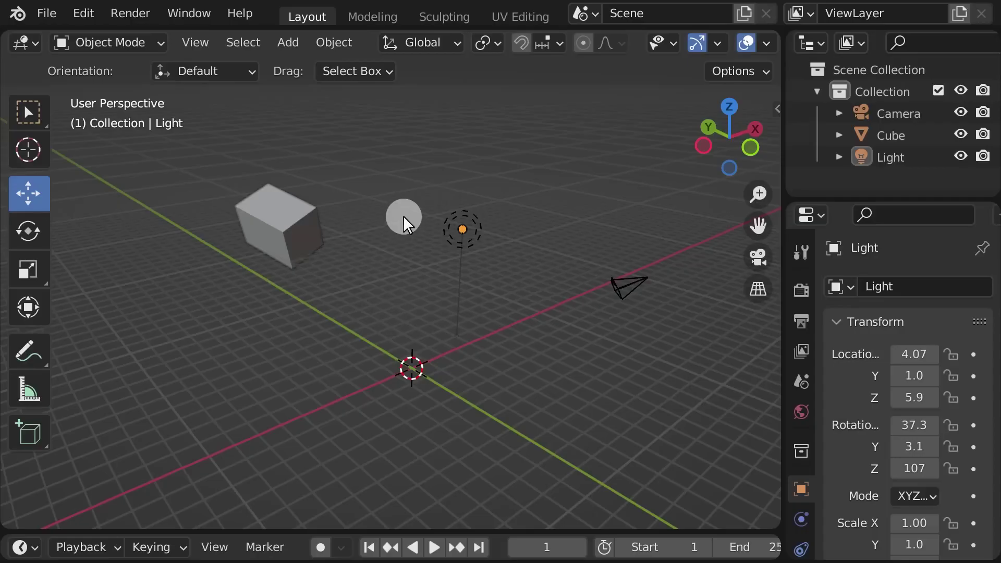
# With the Move tool active, select the cube, the light and the camera in turn, ending on the cube
pyautogui.click(298, 230)
pyautogui.click(463, 231)
pyautogui.click(630, 292)
pyautogui.click(295, 244)
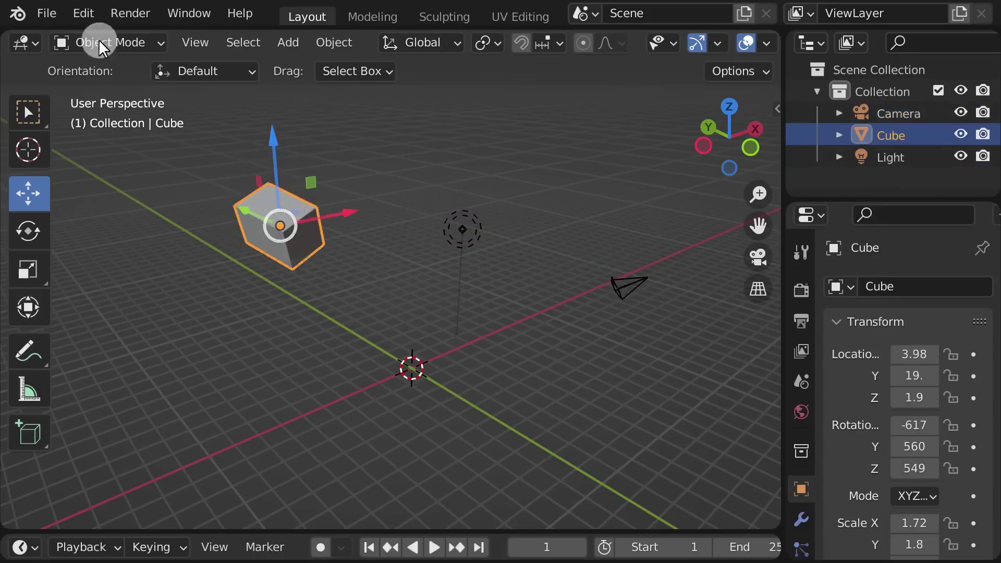
# Start a new General file without saving the changes to the current one
pyautogui.click(46, 13)
pyautogui.moveTo(47, 37)
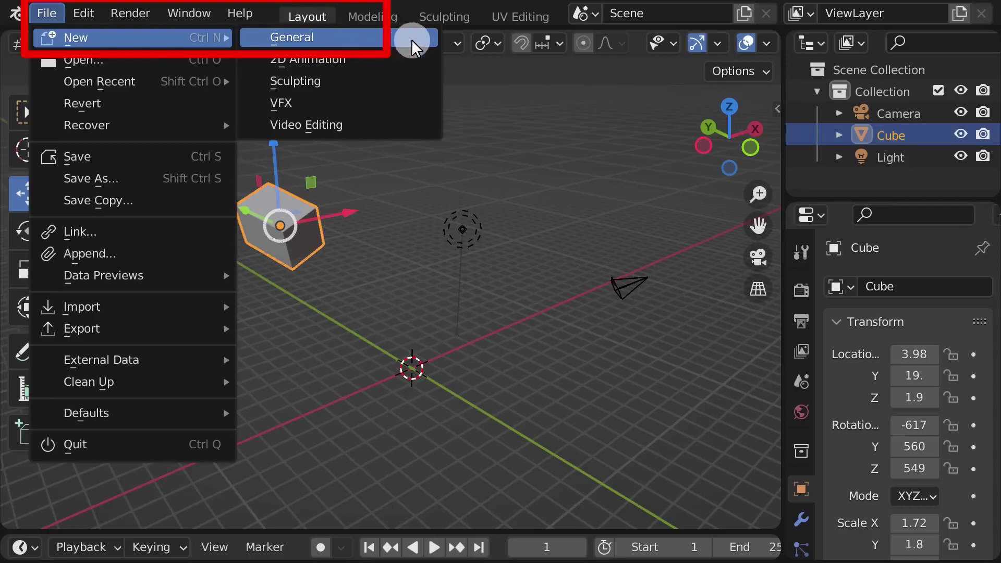
pyautogui.click(390, 46)
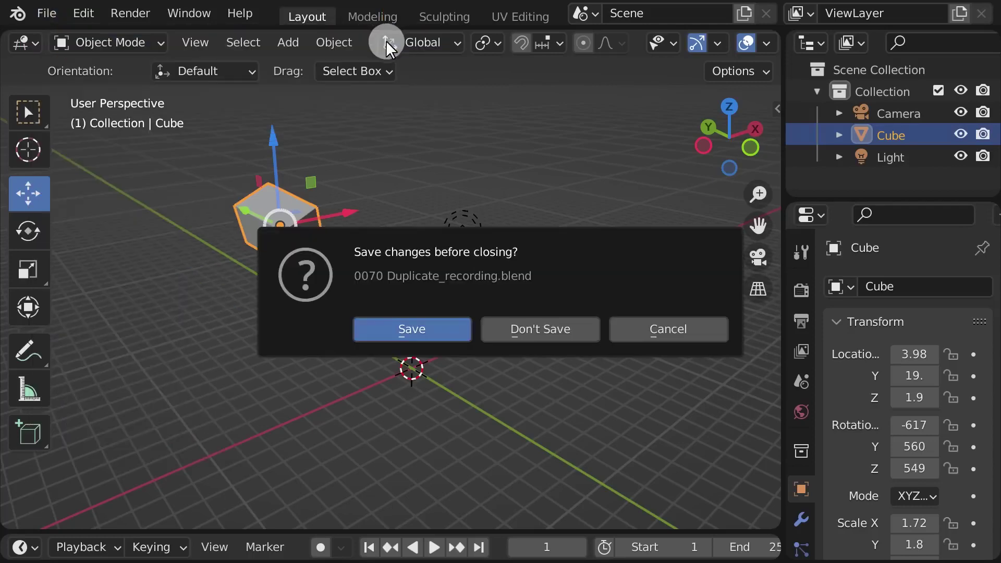
pyautogui.click(555, 330)
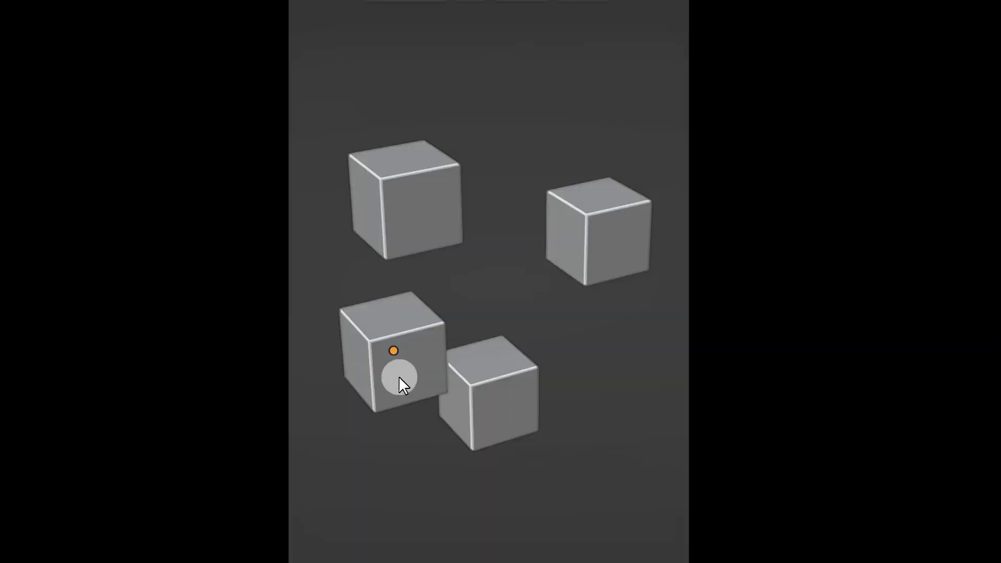
# Move the three loose cubes along the Y axis to stack them above the lowest cube
pyautogui.moveTo(400, 380); pyautogui.dragTo(609, 267)
pyautogui.click(609, 268)
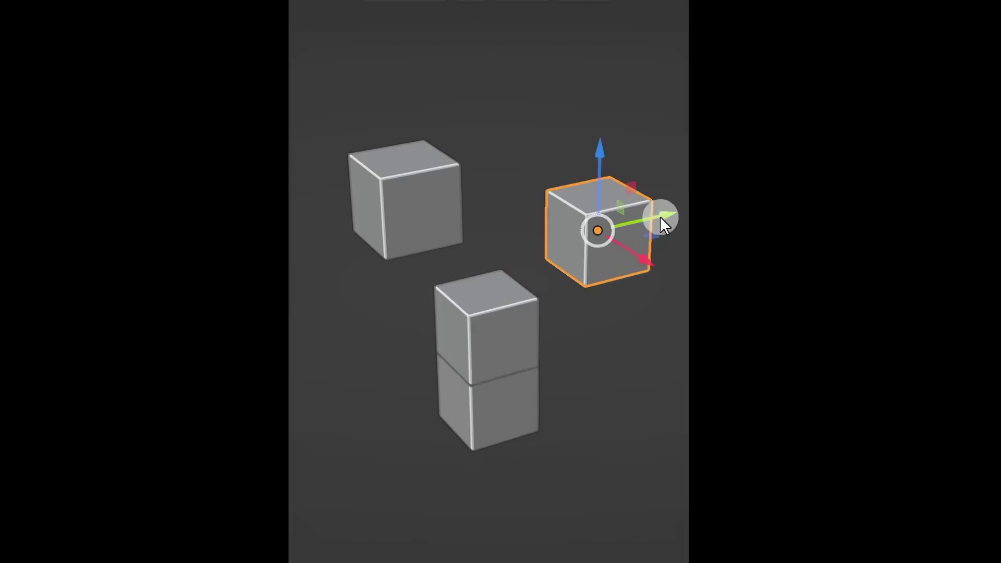
pyautogui.moveTo(666, 217); pyautogui.dragTo(545, 230)
pyautogui.click(428, 209)
pyautogui.moveTo(492, 205); pyautogui.dragTo(566, 178)
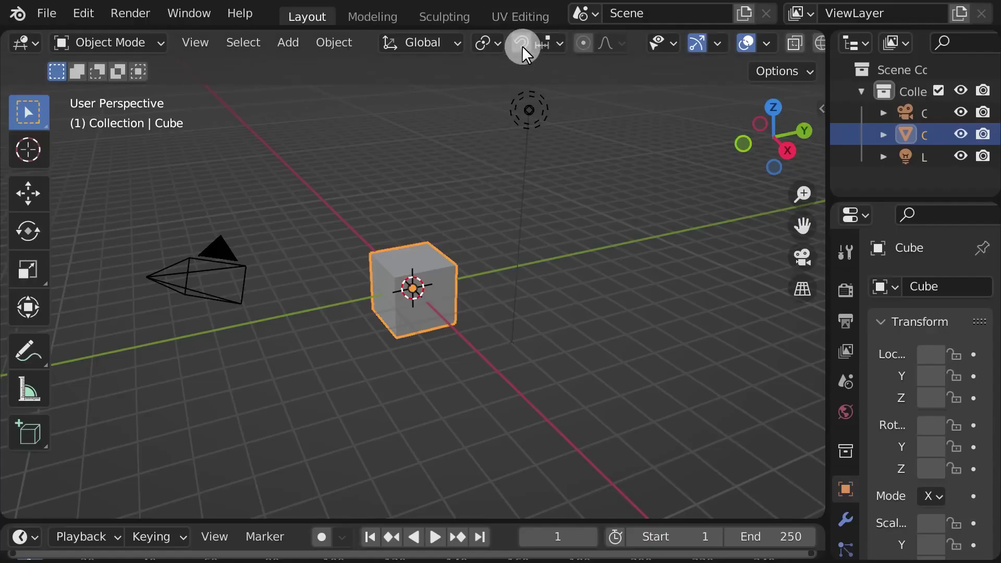
# Toggle viewport snapping off and back on
pyautogui.moveTo(493, 23)
pyautogui.mouseDown()
pyautogui.moveTo(496, 62)
pyautogui.moveTo(597, 38)
pyautogui.moveTo(495, 28)
pyautogui.mouseUp()
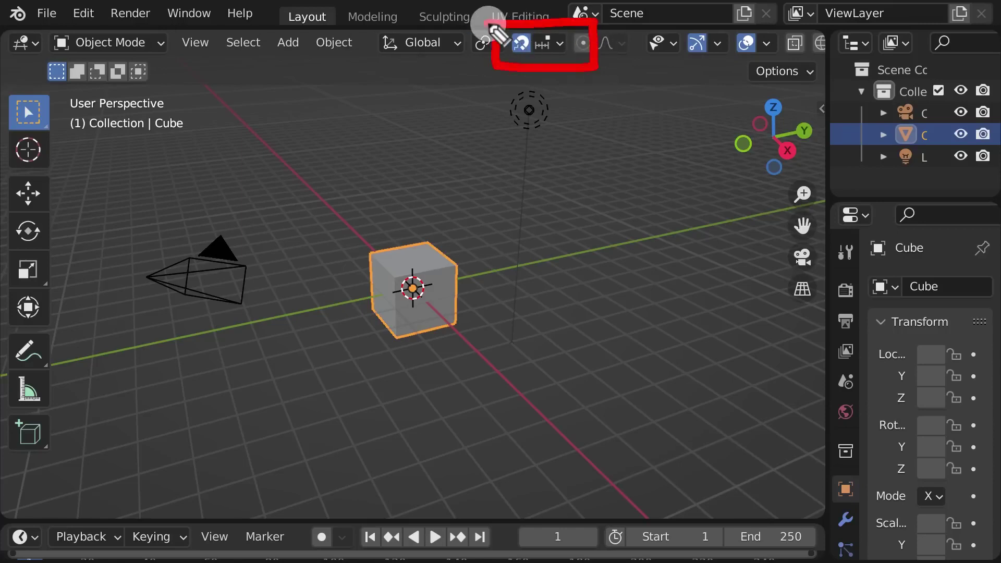
pyautogui.click(523, 41)
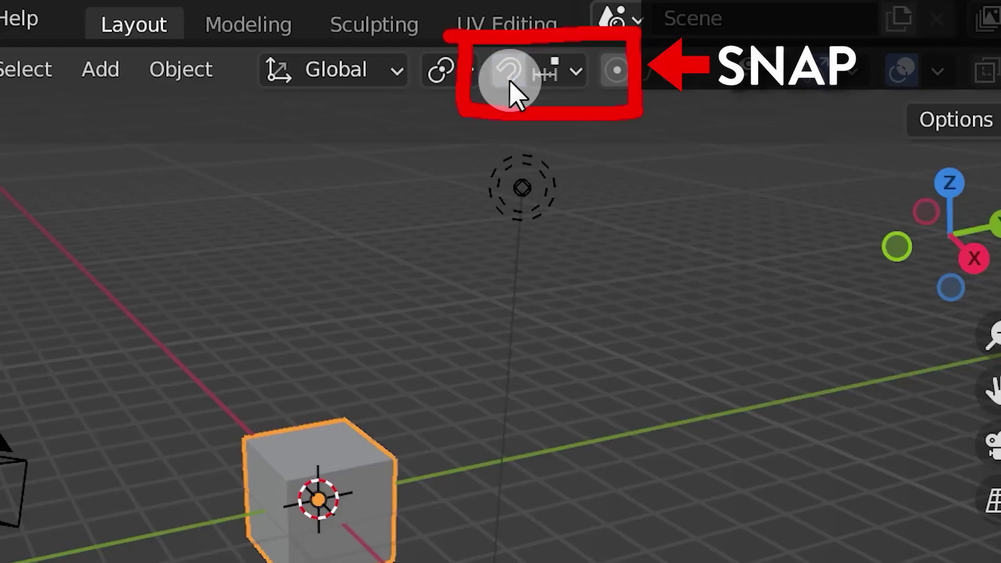
pyautogui.click(510, 83)
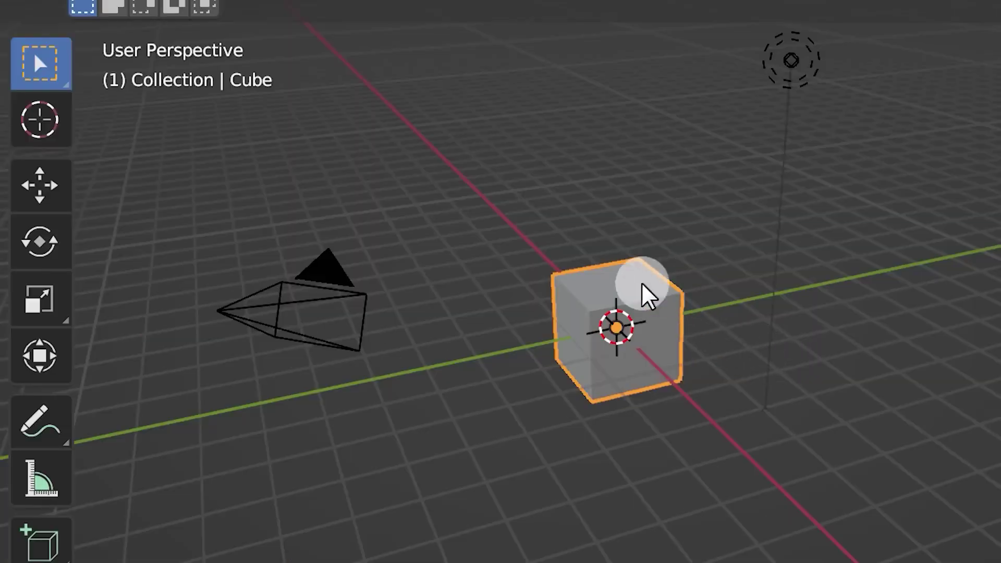
# Activate the Move tool and try to move the cube along the green Y axis
pyautogui.click(44, 209)
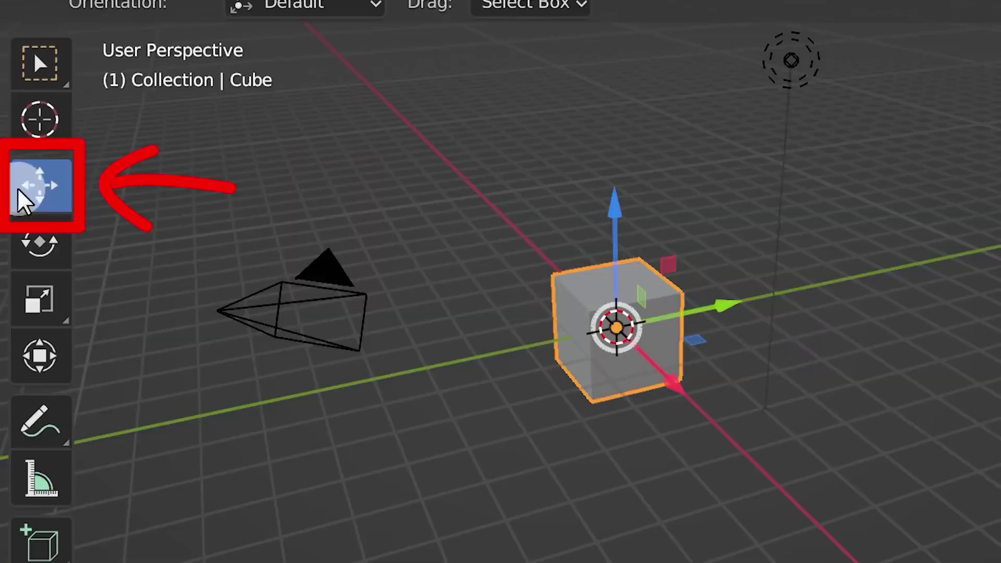
pyautogui.moveTo(711, 307); pyautogui.dragTo(677, 301)
pyautogui.rightClick(677, 302)
pyautogui.moveTo(626, 268)
pyautogui.mouseDown()
pyautogui.moveTo(619, 123)
pyautogui.moveTo(633, 254)
pyautogui.mouseUp()
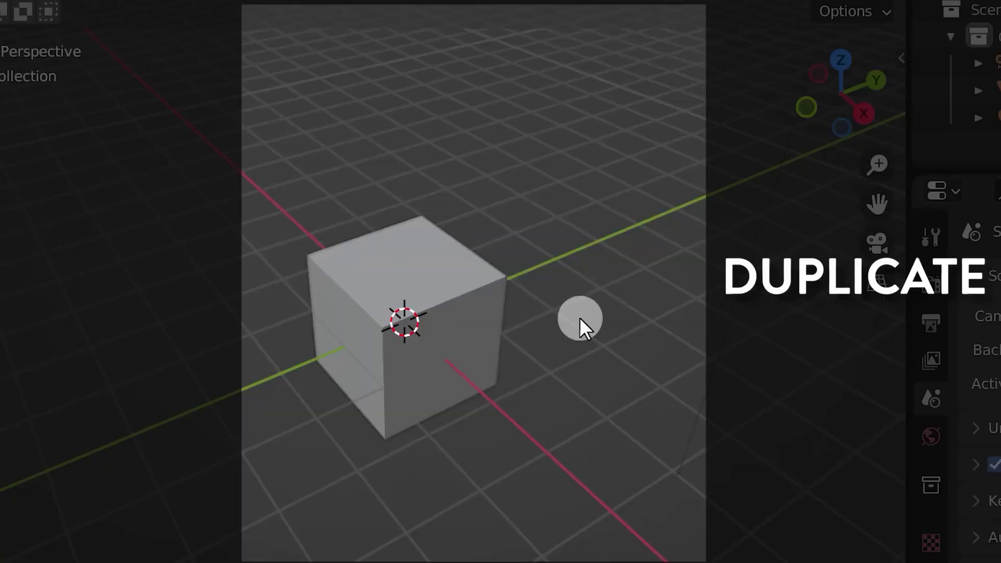
# Duplicate the cube with Duplicate Objects and cancel the move, leaving the copy at the original's position
pyautogui.moveTo(578, 317)
pyautogui.keyDown('shift'); pyautogui.mouseDown(button='middle')
pyautogui.moveTo(492, 314)
pyautogui.moveTo(596, 310)
pyautogui.mouseUp(button='middle'); pyautogui.keyUp('shift')
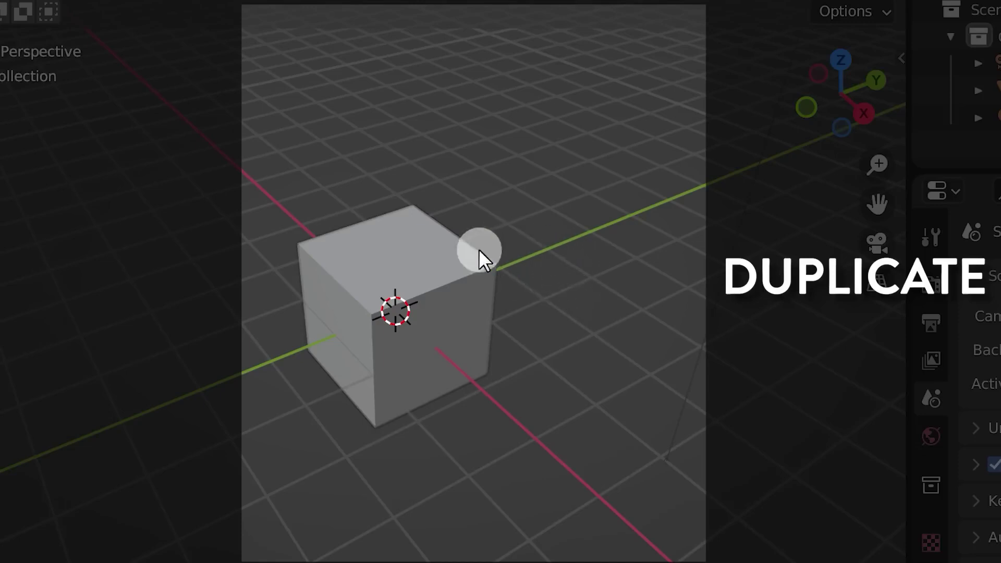
pyautogui.click(451, 323)
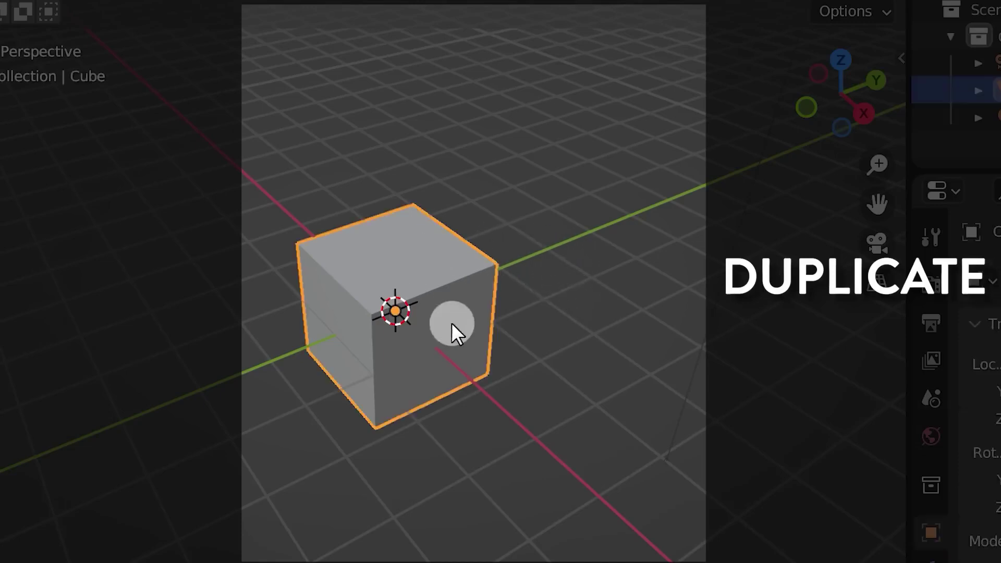
pyautogui.rightClick(628, 269)
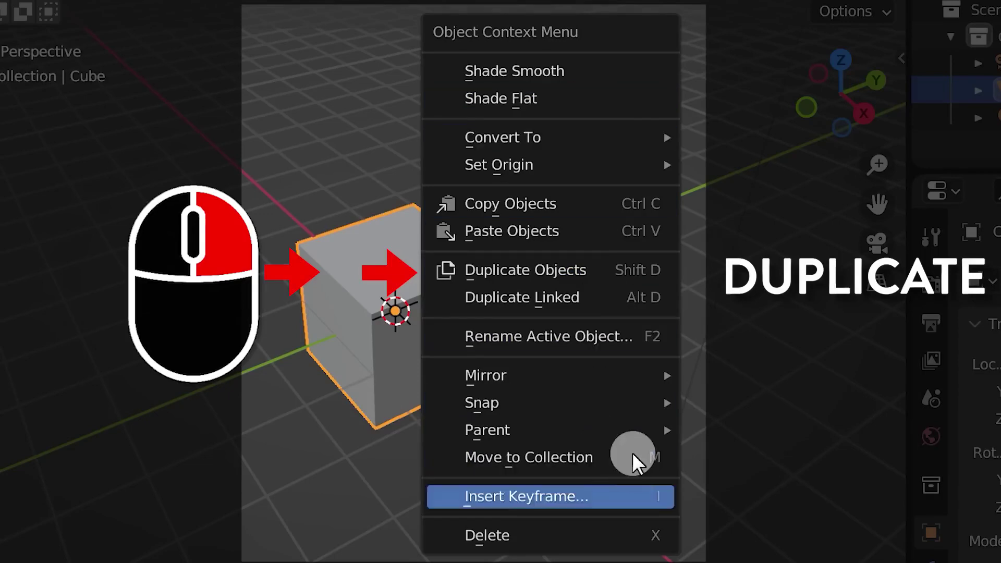
pyautogui.click(563, 272)
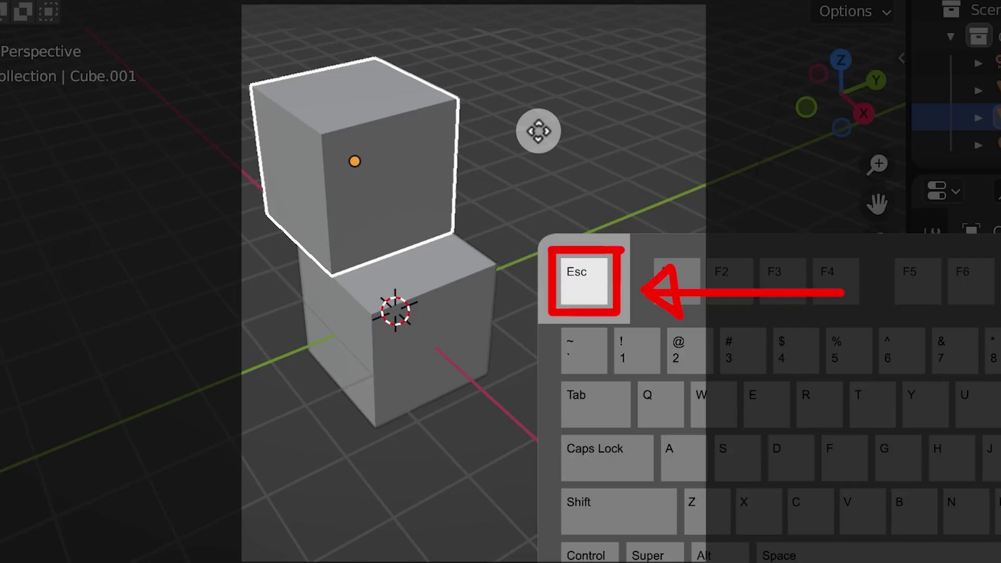
pyautogui.press('Escape')
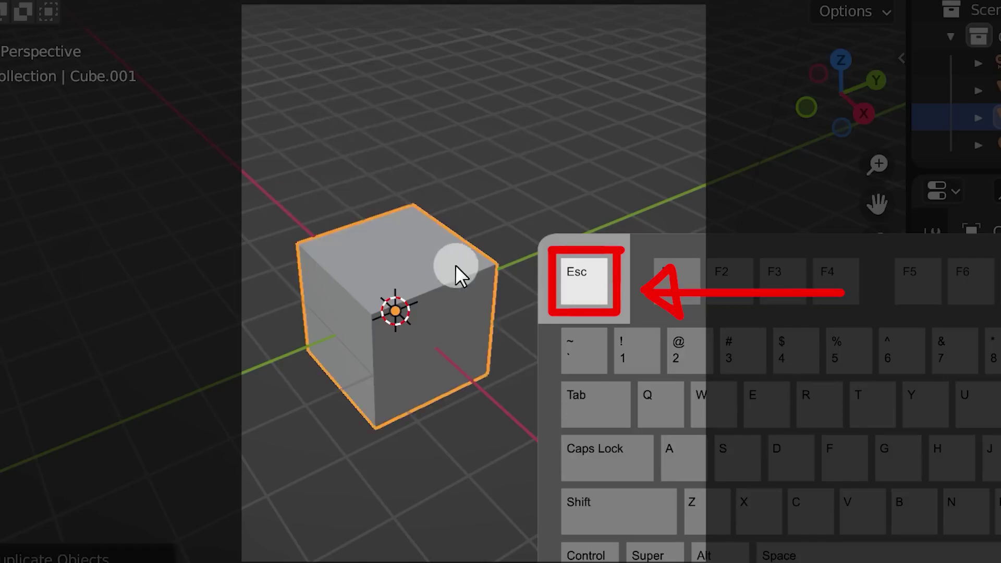
# Activate the Move tool and raise the duplicated cube 2 m along the Z axis onto the original, keeping it selected
pyautogui.hotkey('shift', 'space')
pyautogui.press('g')
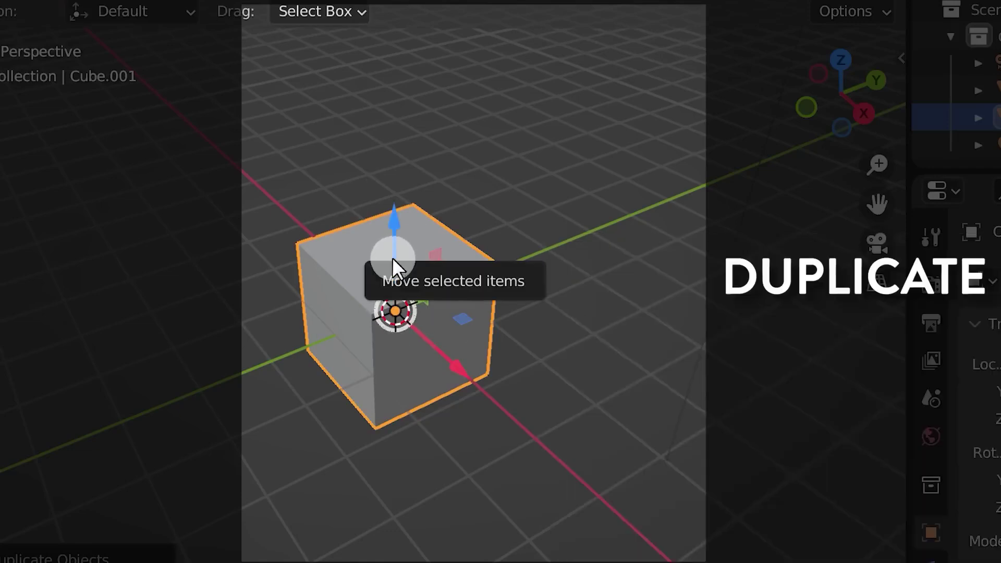
pyautogui.moveTo(392, 257); pyautogui.dragTo(395, 146)
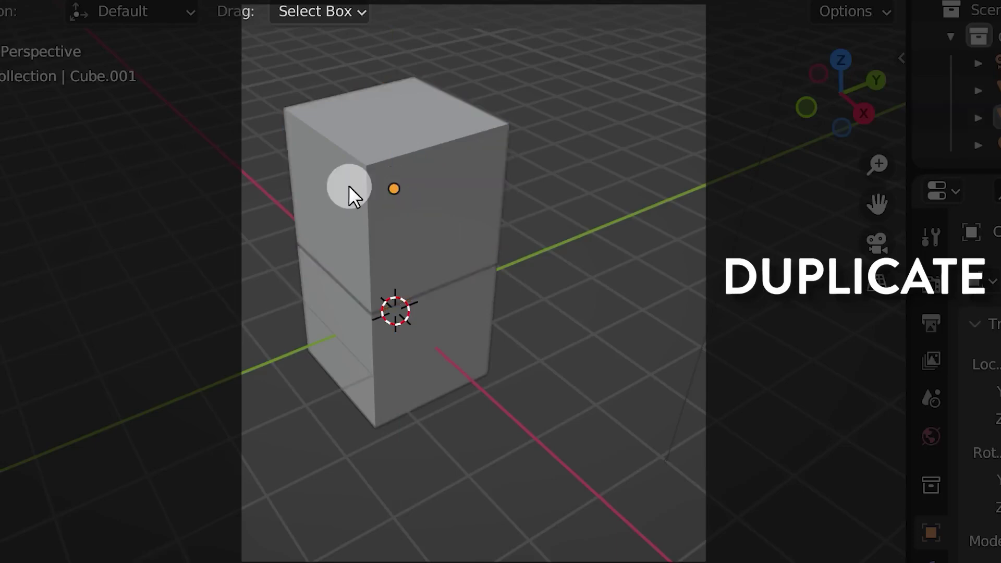
pyautogui.click(348, 185)
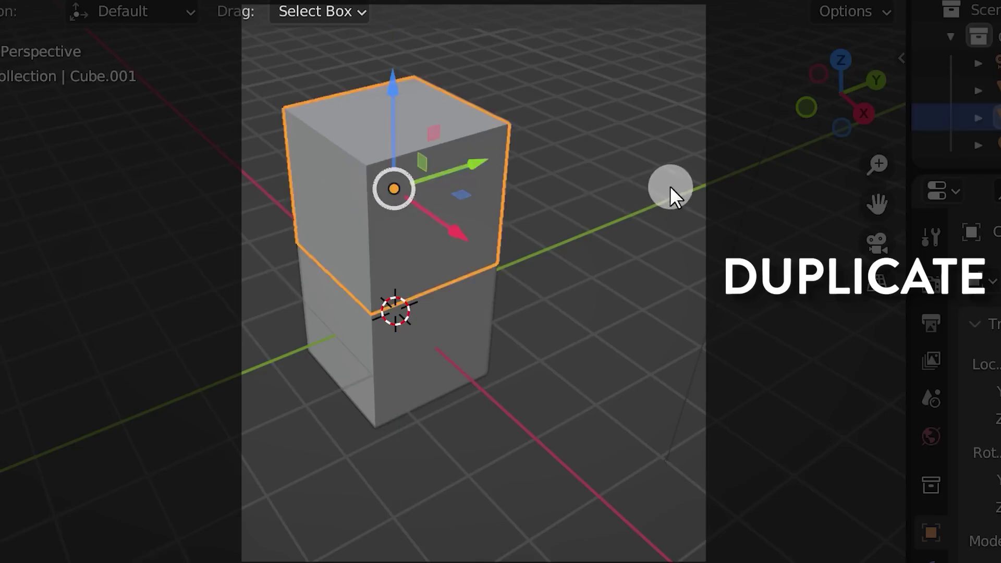
# Duplicate the upper cube in place with Duplicate Objects and raise the copy along Z to form the third level
pyautogui.keyDown('shift'); pyautogui.moveTo(670, 186); pyautogui.dragTo(623, 289, button='middle'); pyautogui.keyUp('shift')
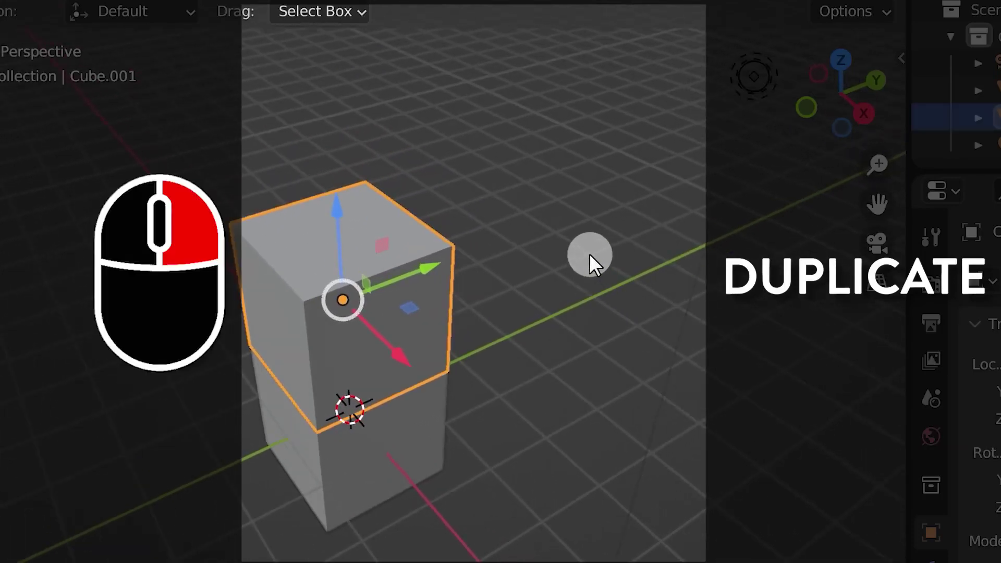
pyautogui.rightClick(579, 246)
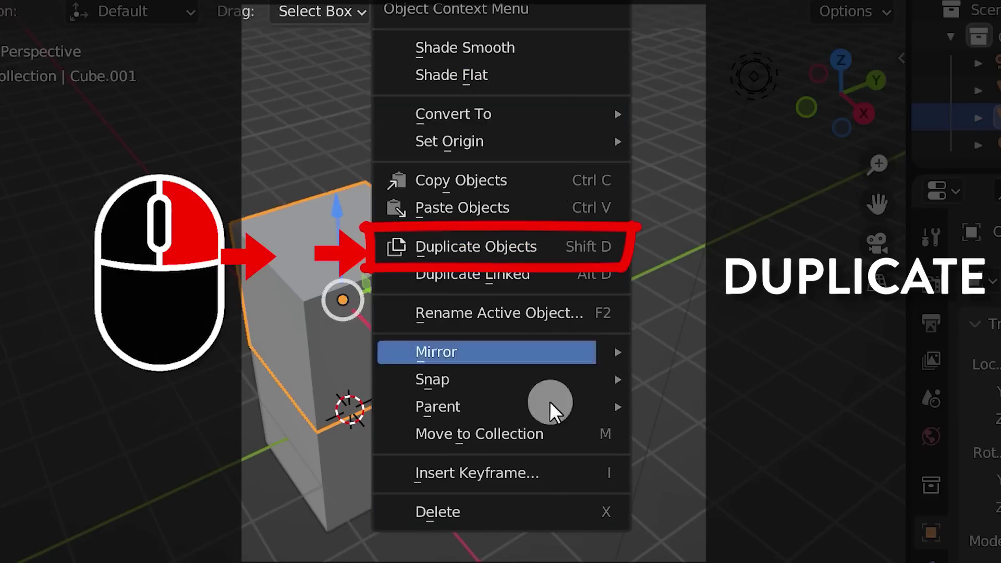
pyautogui.click(530, 254)
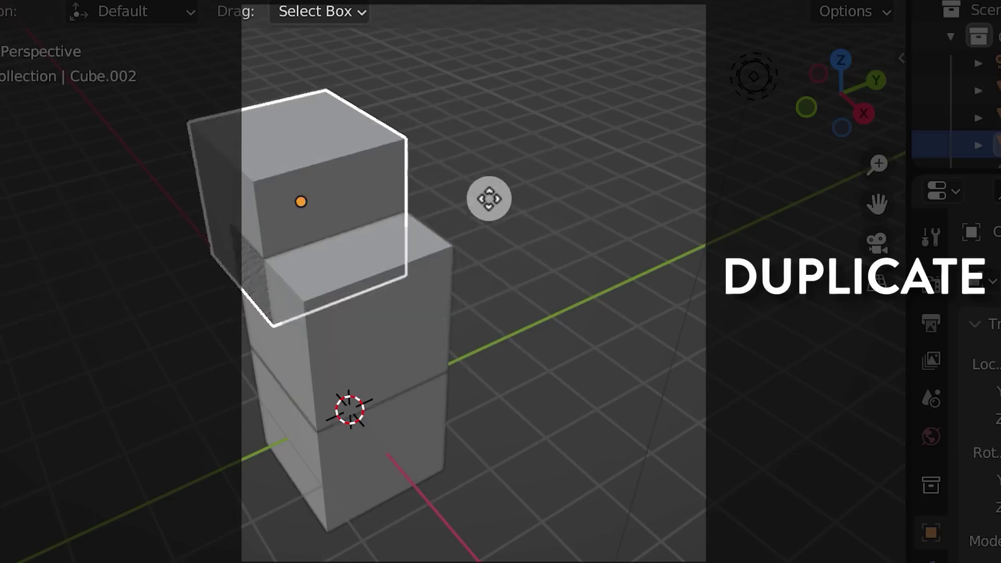
pyautogui.press('Escape')
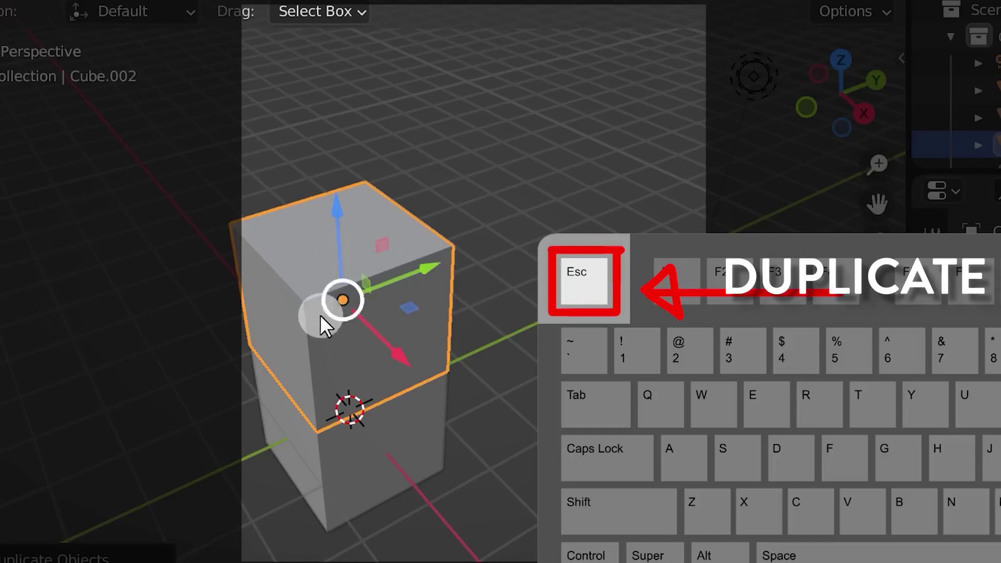
pyautogui.moveTo(340, 251); pyautogui.dragTo(368, 104)
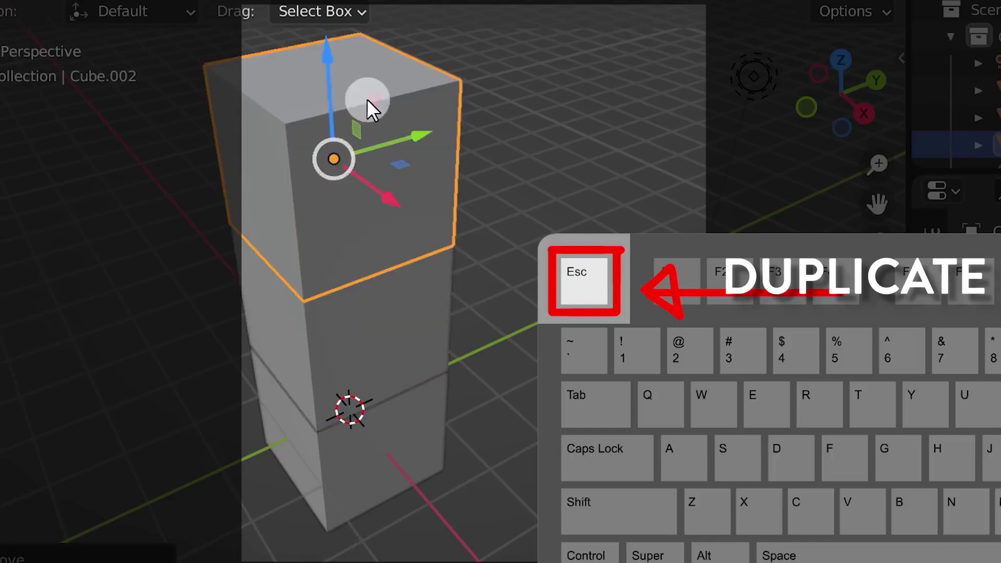
# Duplicate the third cube in place and raise the copy along the Z axis as the fourth level of the stack
pyautogui.scroll(-5, 555, 204)
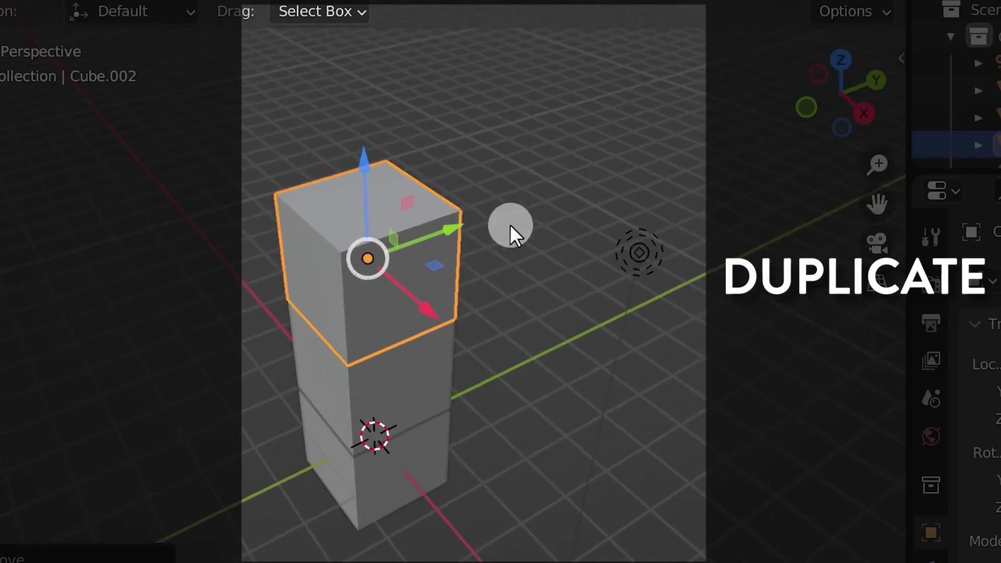
pyautogui.rightClick(590, 250)
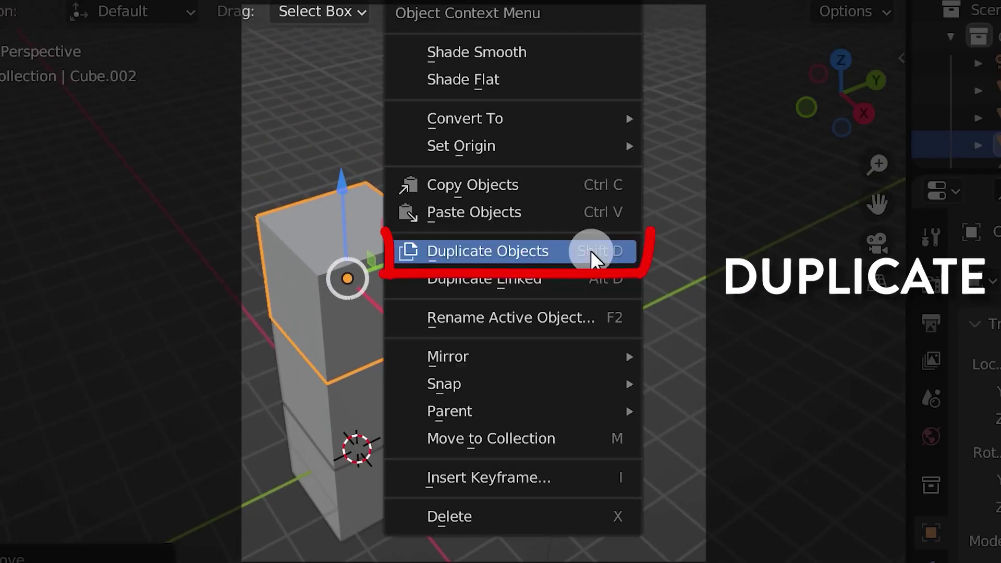
pyautogui.click(591, 250)
pyautogui.rightClick(590, 251)
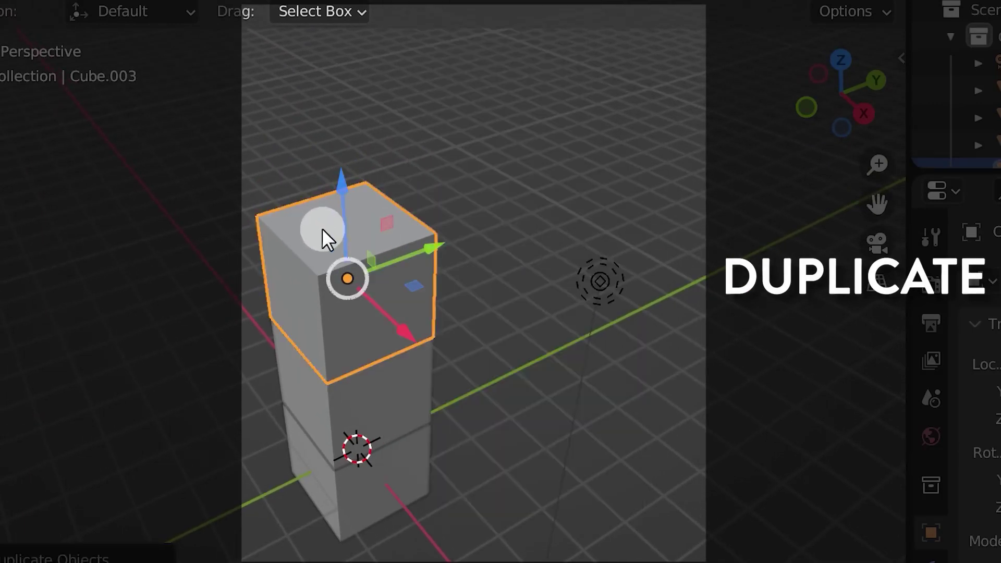
pyautogui.moveTo(343, 217); pyautogui.dragTo(342, 121)
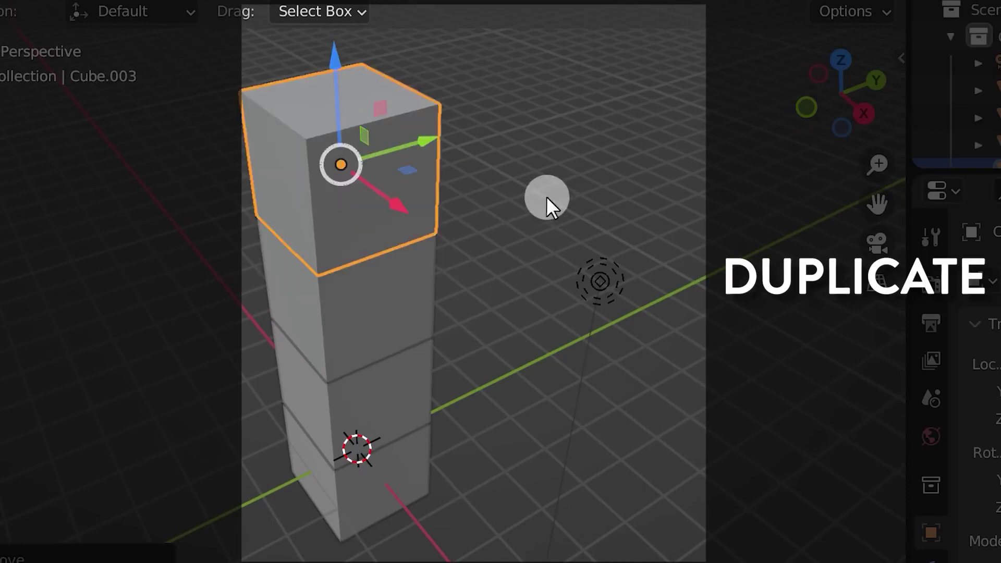
# Duplicate the fourth cube in place and move the copy up the Z axis to add a fifth level
pyautogui.scroll(2, 559, 254)
pyautogui.keyDown('shift'); pyautogui.moveTo(559, 254); pyautogui.dragTo(561, 261, button='middle'); pyautogui.keyUp('shift')
pyautogui.moveTo(555, 258); pyautogui.dragTo(546, 278, button='middle')
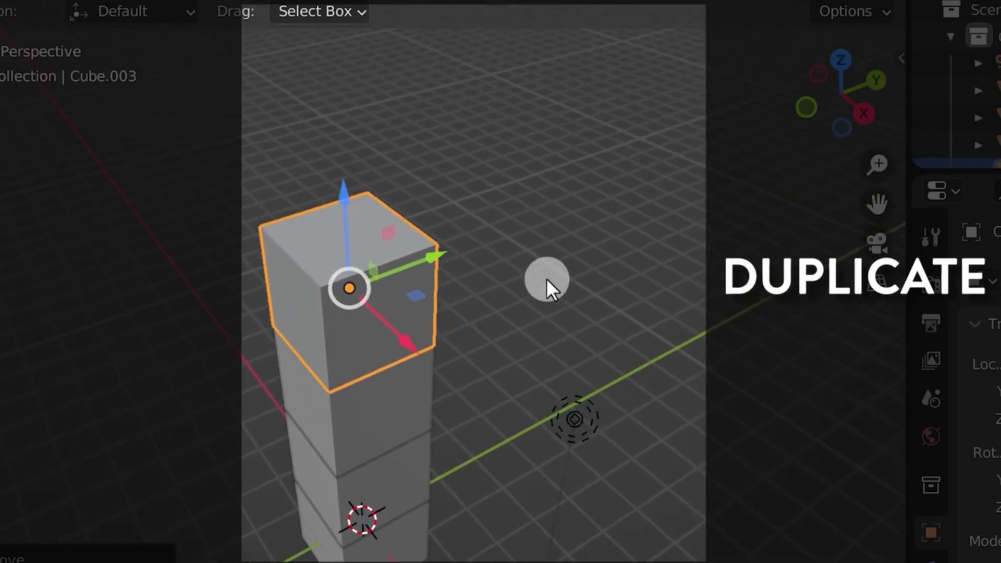
pyautogui.rightClick(588, 243)
pyautogui.click(561, 241)
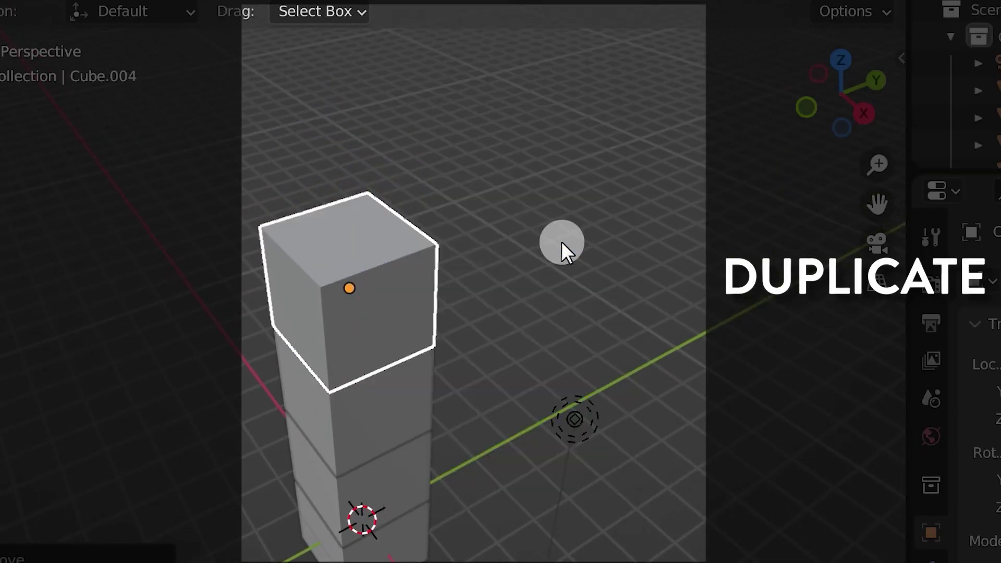
pyautogui.rightClick(561, 241)
pyautogui.moveTo(343, 235); pyautogui.dragTo(350, 125)
# Duplicate the fifth cube in place and move the copy up the Z axis to add a sixth level
pyautogui.moveTo(471, 223); pyautogui.dragTo(491, 265, button='middle')
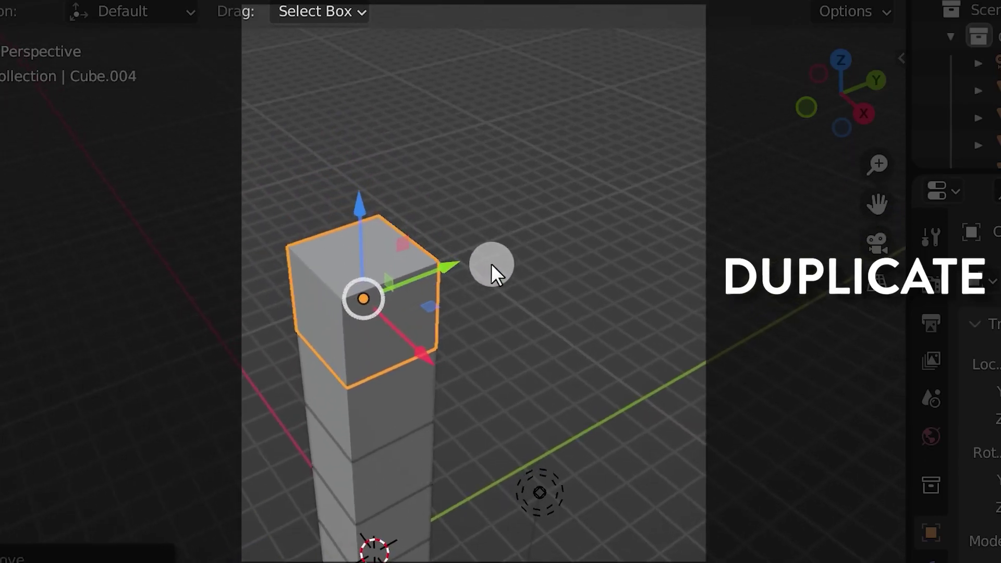
pyautogui.rightClick(554, 267)
pyautogui.click(555, 266)
pyautogui.rightClick(543, 264)
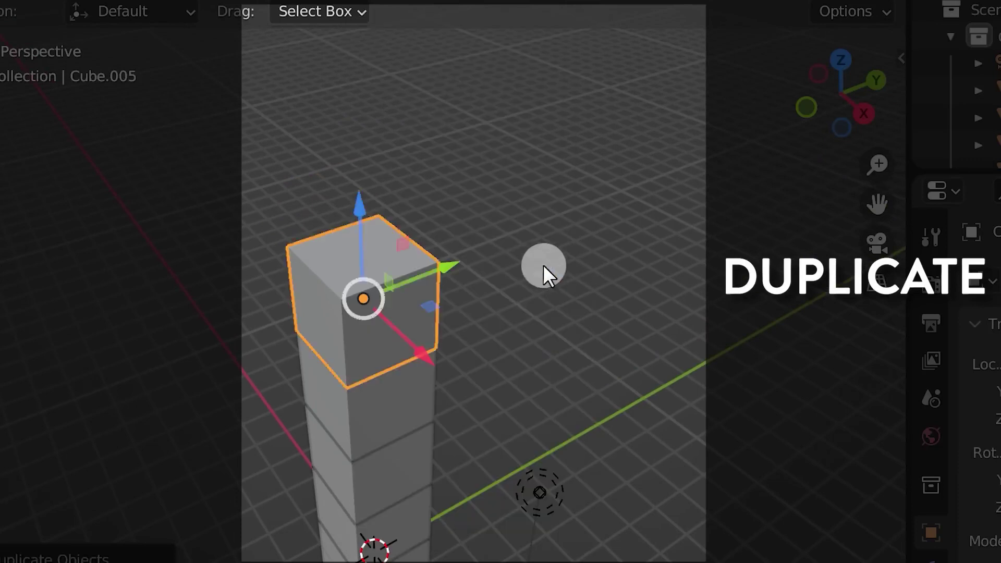
pyautogui.moveTo(358, 242); pyautogui.dragTo(359, 166)
# Keep duplicating the top cube and stacking the copies along Z until the topmost cube sits at 14 m
pyautogui.moveTo(483, 242); pyautogui.dragTo(537, 268, button='middle')
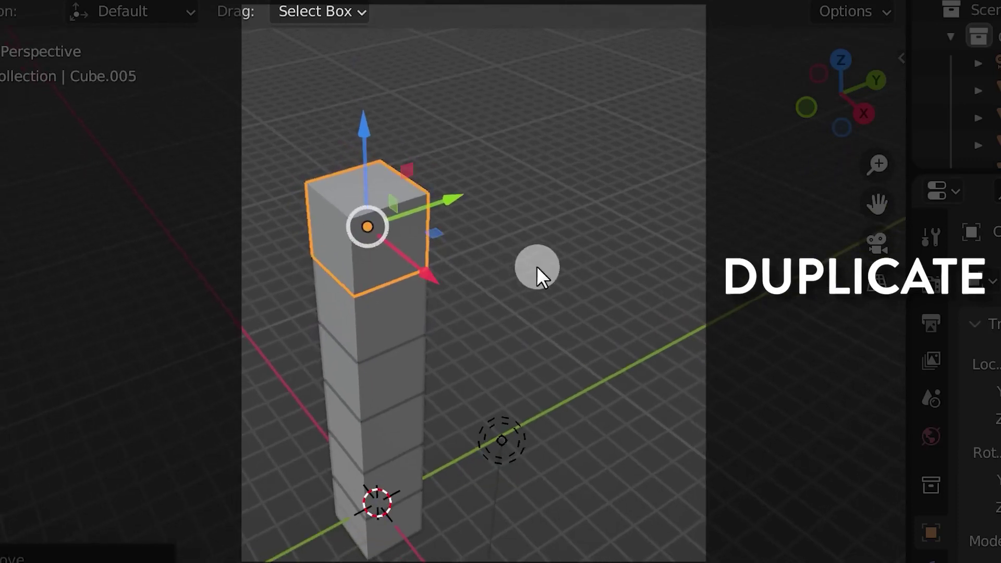
pyautogui.rightClick(565, 264)
pyautogui.click(566, 264)
pyautogui.rightClick(565, 261)
pyautogui.moveTo(376, 189); pyautogui.dragTo(375, 107)
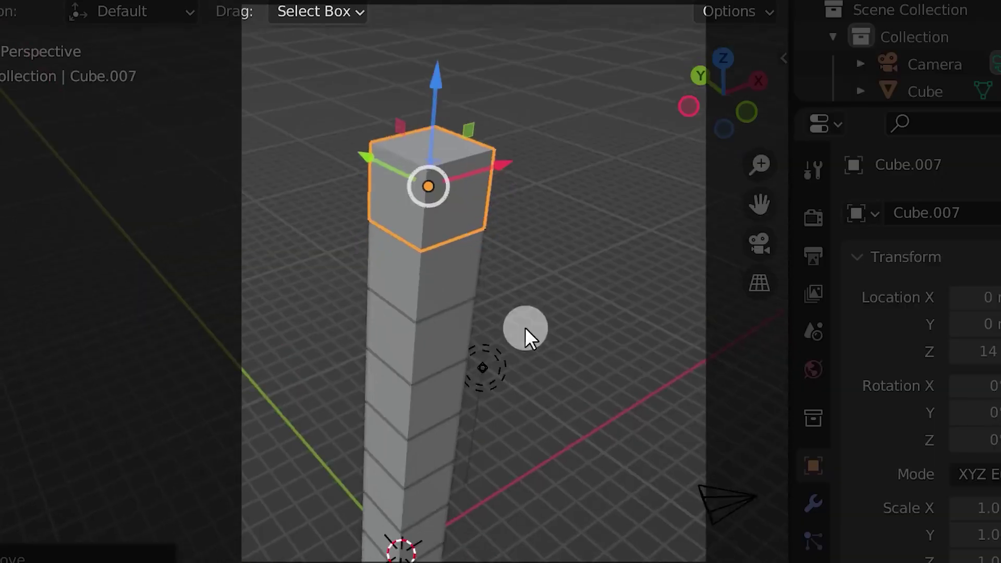
# Select the bottom cube of the tower and switch between its Collection and Object properties, ending on Object properties
pyautogui.moveTo(526, 329); pyautogui.dragTo(554, 305, button='middle')
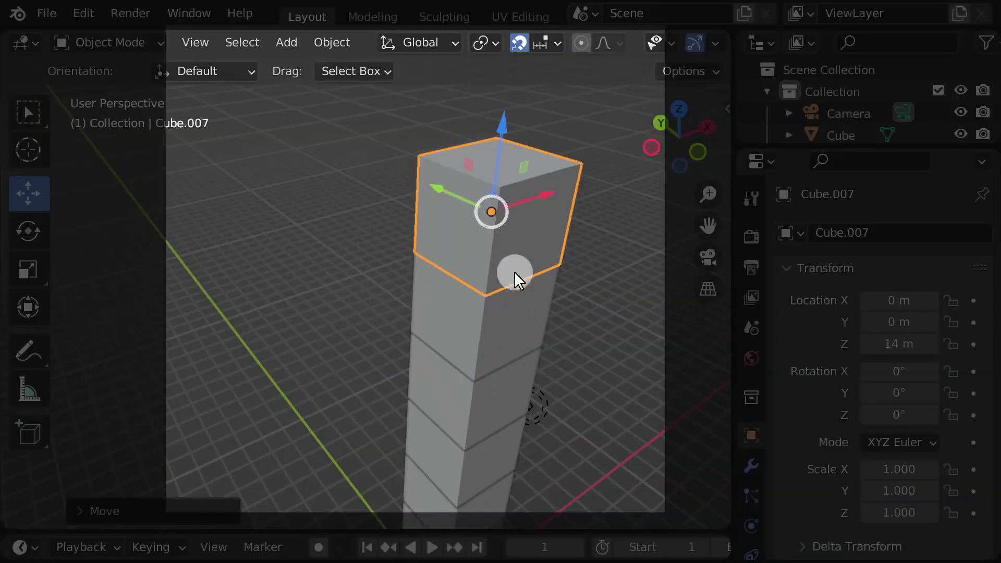
pyautogui.moveTo(515, 276); pyautogui.dragTo(537, 367, button='middle')
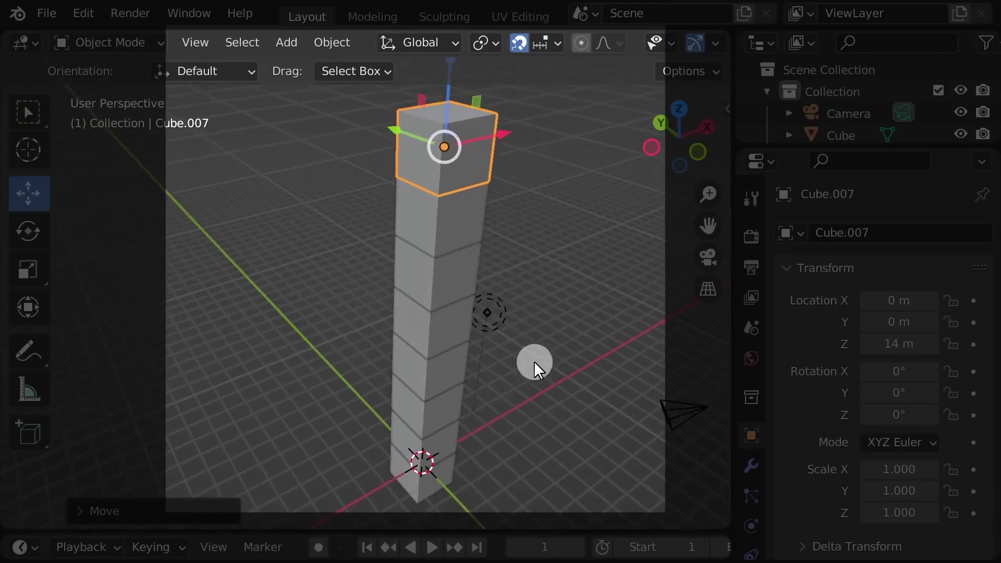
pyautogui.click(445, 485)
pyautogui.moveTo(424, 474); pyautogui.dragTo(504, 491, button='middle')
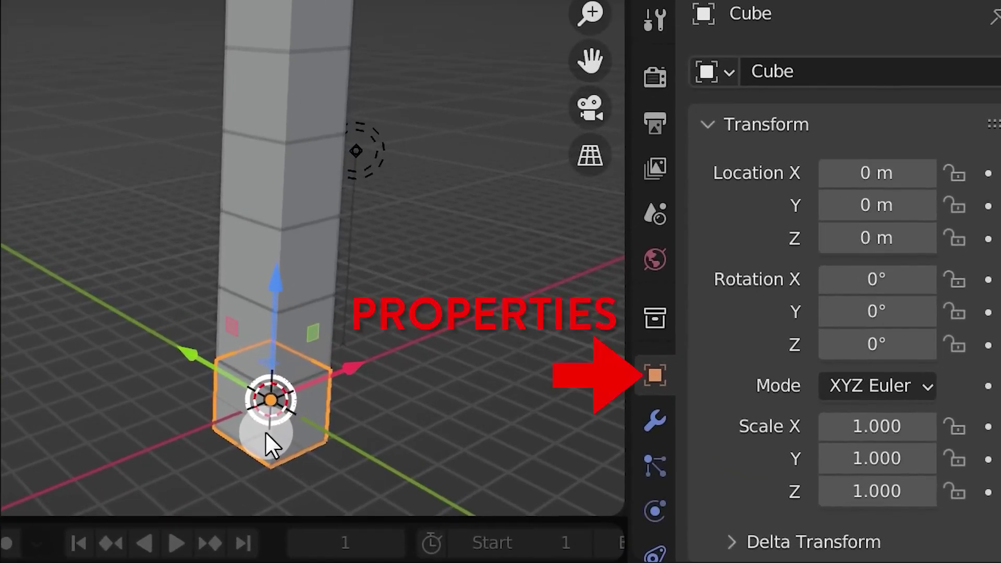
pyautogui.click(655, 324)
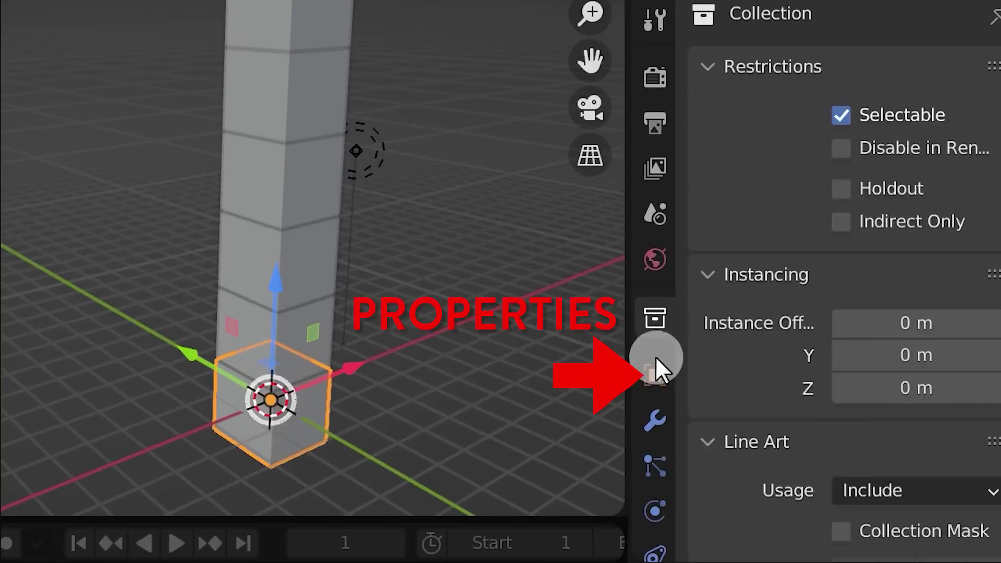
pyautogui.click(655, 373)
pyautogui.click(654, 325)
pyautogui.click(655, 379)
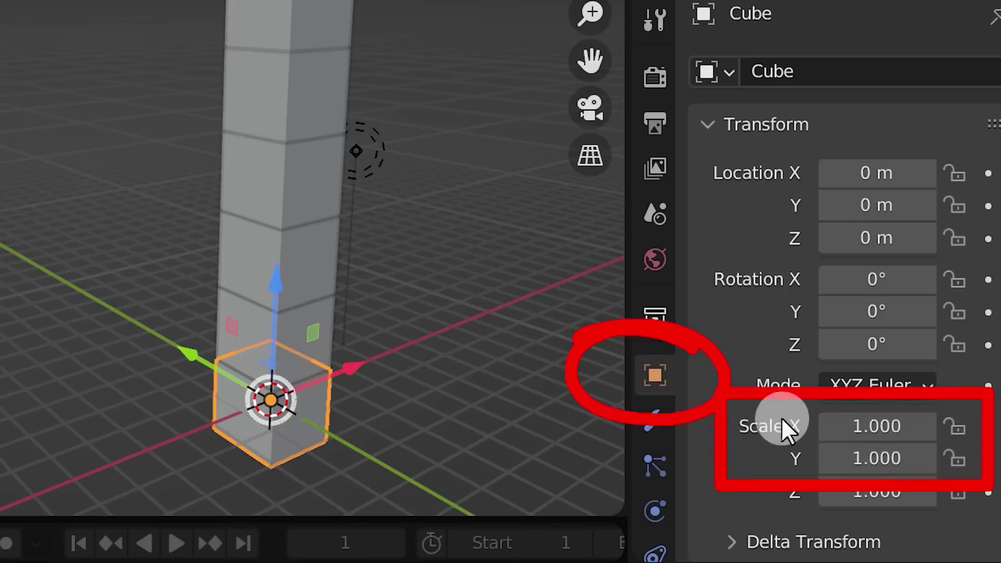
# Set the bottom cube's X and Y scale to 2
pyautogui.click(885, 436)
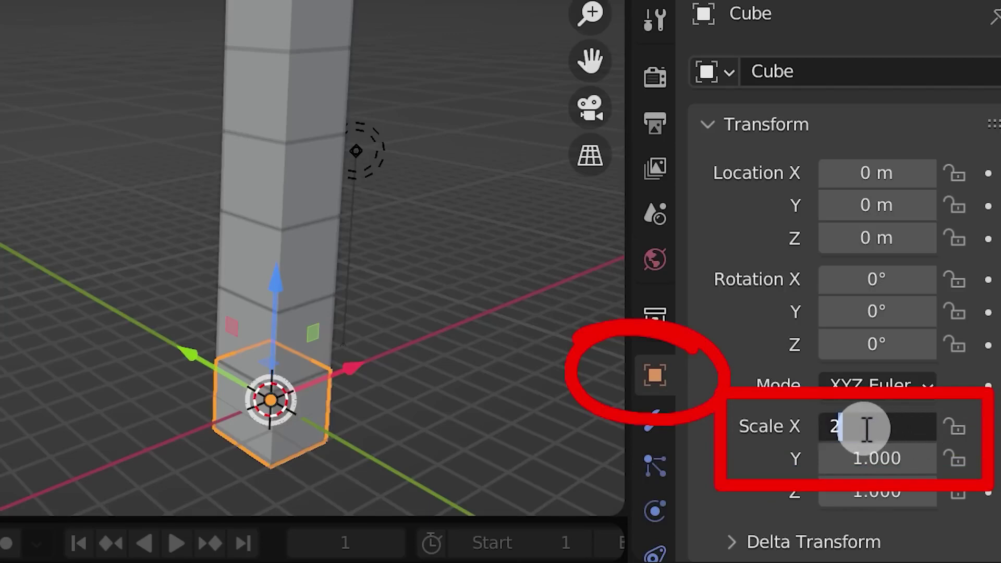
pyautogui.write('2')
pyautogui.press('Return')
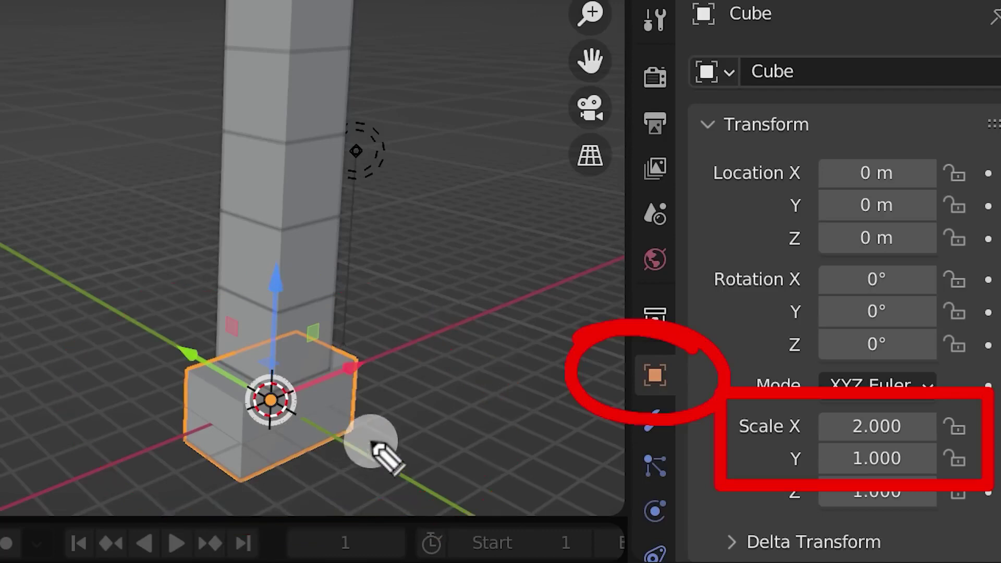
pyautogui.click(882, 461)
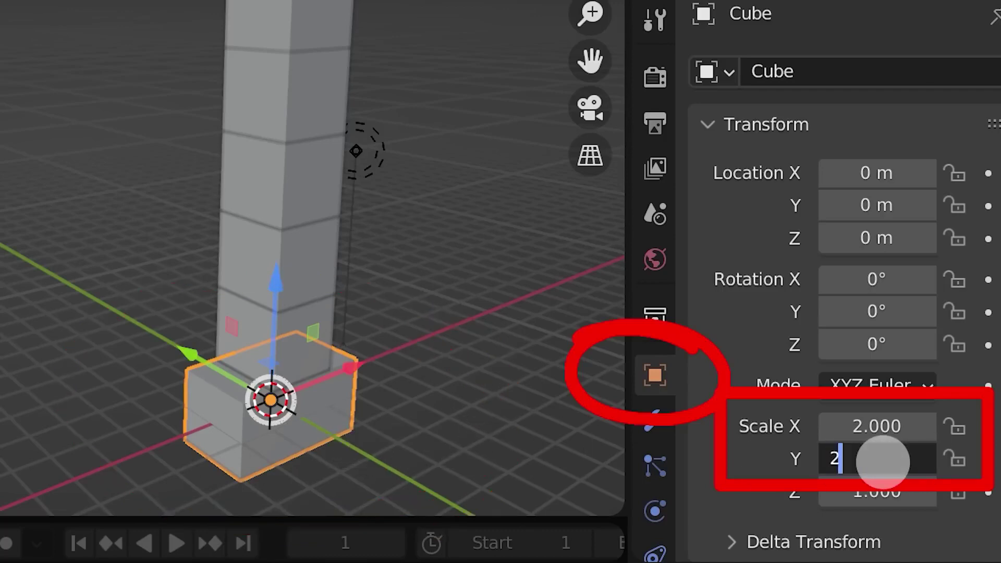
pyautogui.write('2')
pyautogui.press('Return')
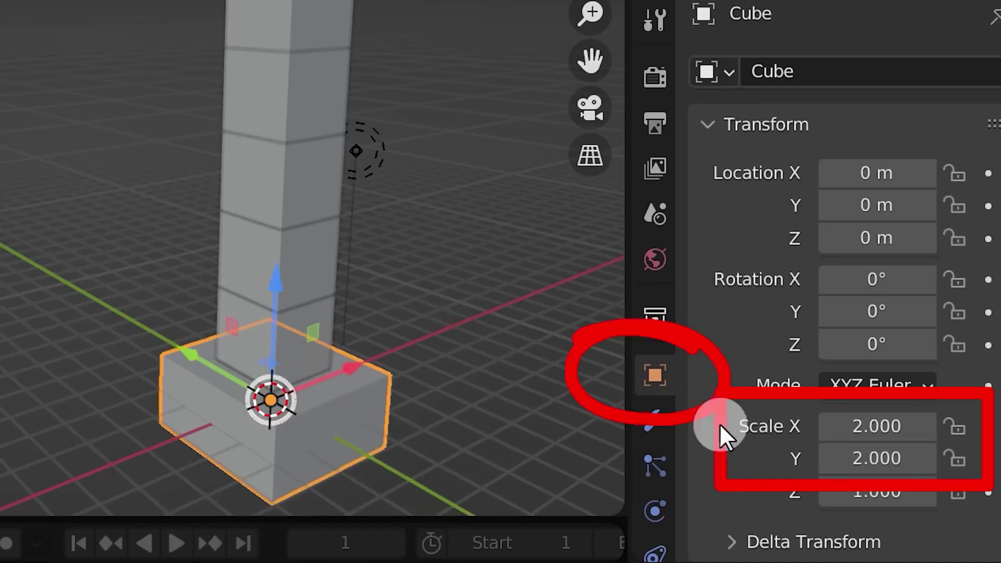
pyautogui.moveTo(134, 476)
pyautogui.mouseDown()
pyautogui.moveTo(458, 496)
pyautogui.moveTo(165, 284)
pyautogui.mouseUp()
pyautogui.moveTo(62, 337)
pyautogui.mouseDown()
pyautogui.moveTo(465, 480)
pyautogui.moveTo(27, 357)
pyautogui.moveTo(421, 457)
pyautogui.mouseUp()
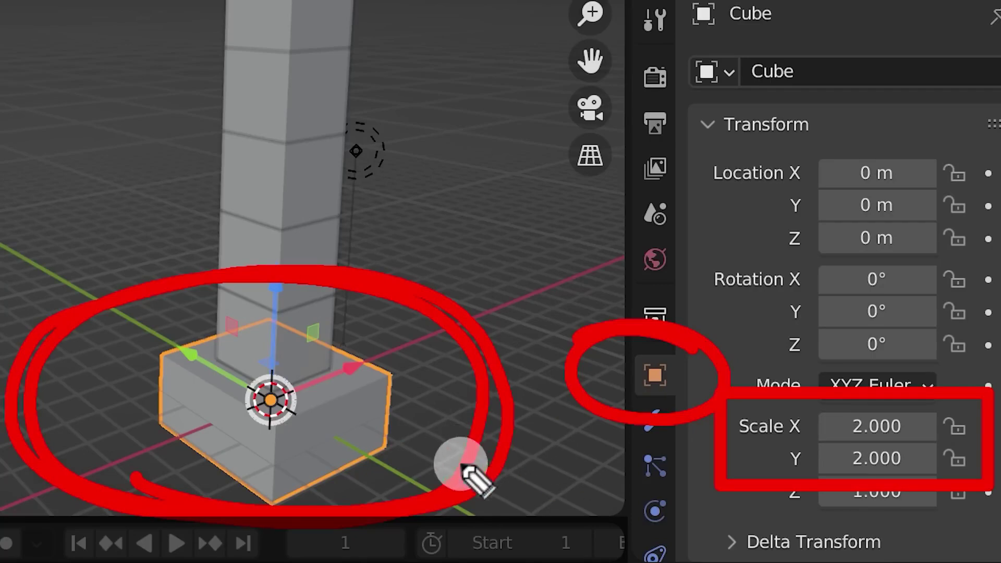
pyautogui.press('Escape')
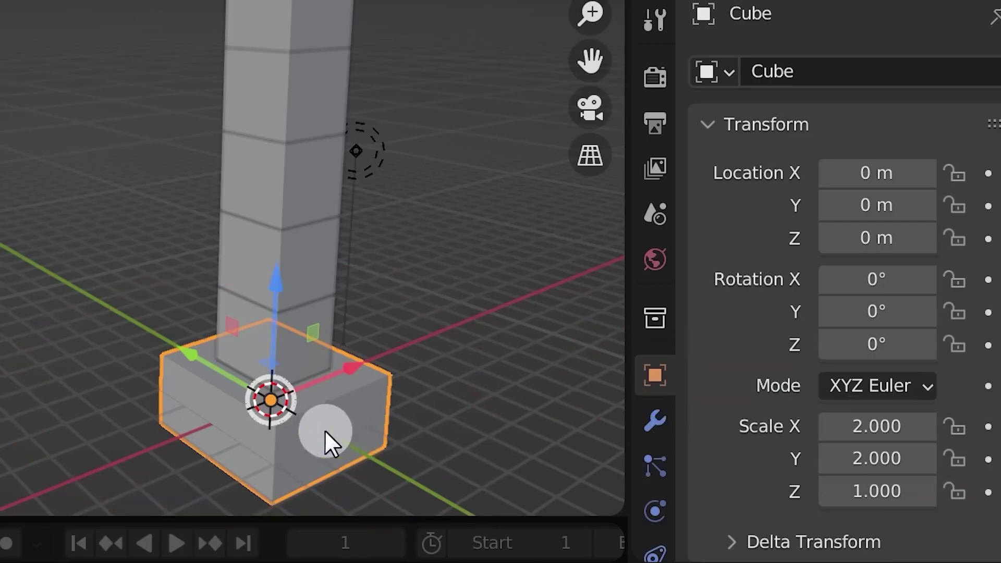
# Select the second cube from the bottom and set its X and Y scale to 1.5
pyautogui.click(316, 326)
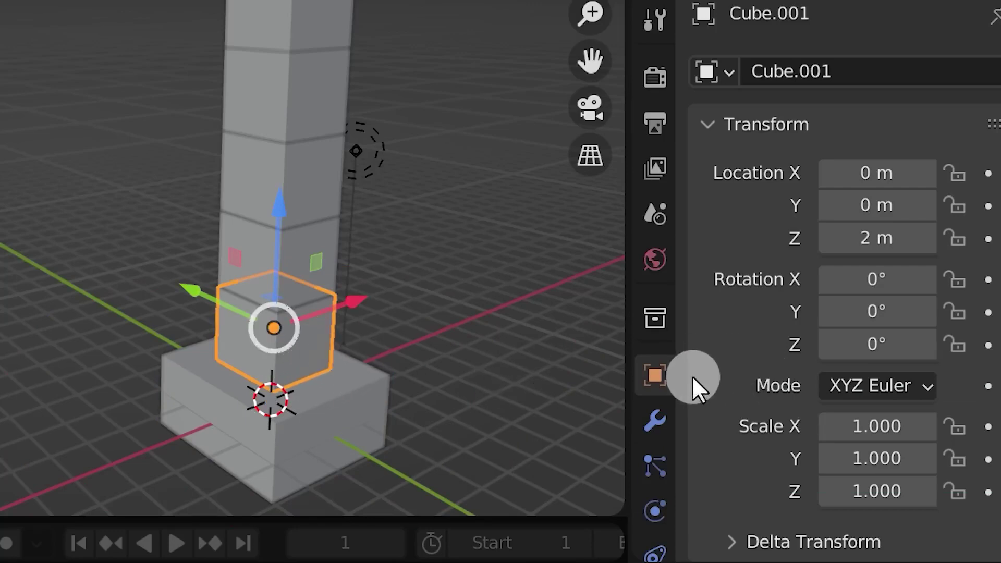
pyautogui.moveTo(686, 362)
pyautogui.mouseDown()
pyautogui.moveTo(715, 376)
pyautogui.moveTo(786, 487)
pyautogui.moveTo(993, 493)
pyautogui.moveTo(893, 391)
pyautogui.moveTo(728, 485)
pyautogui.mouseUp()
pyautogui.click(875, 429)
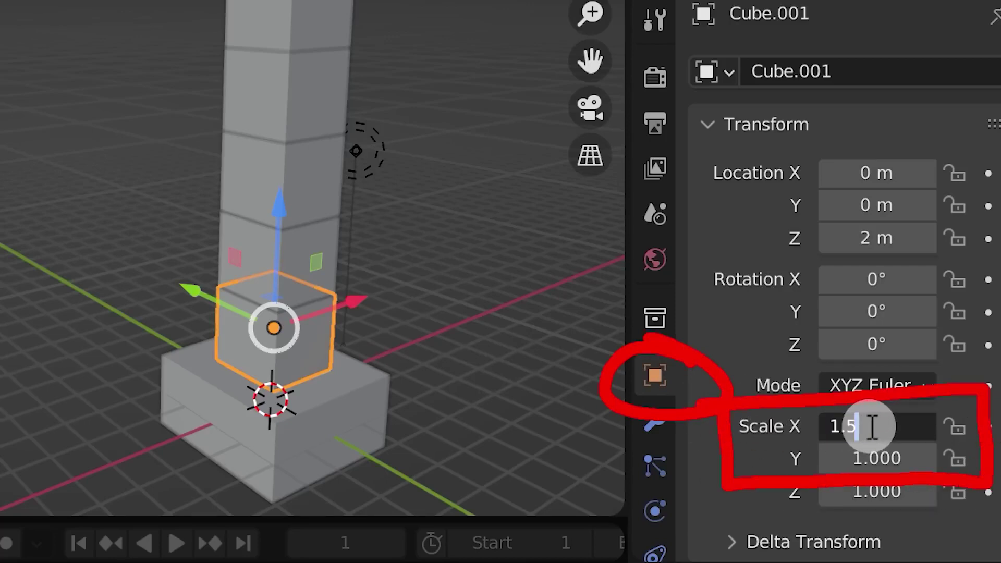
pyautogui.press('Return')
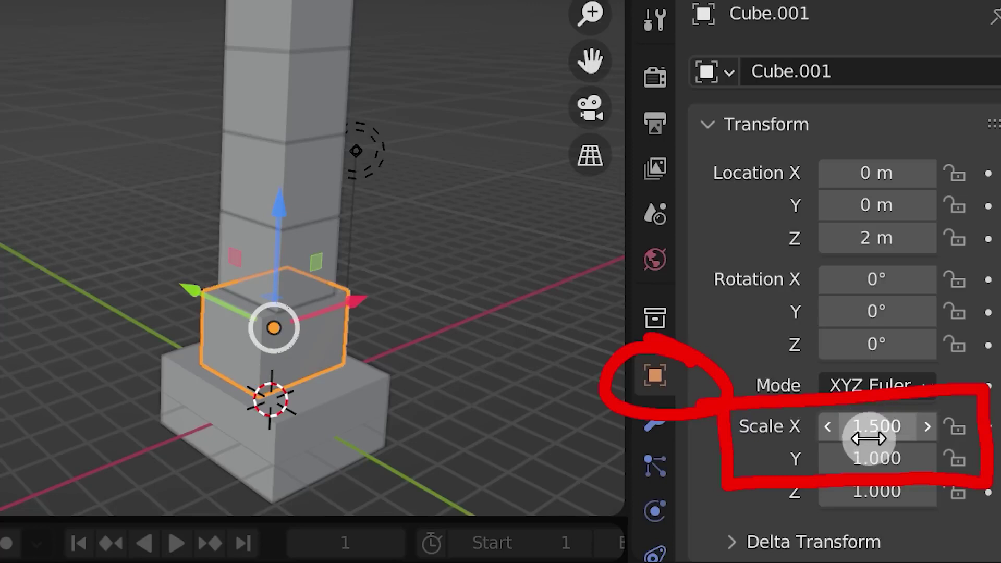
pyautogui.click(885, 463)
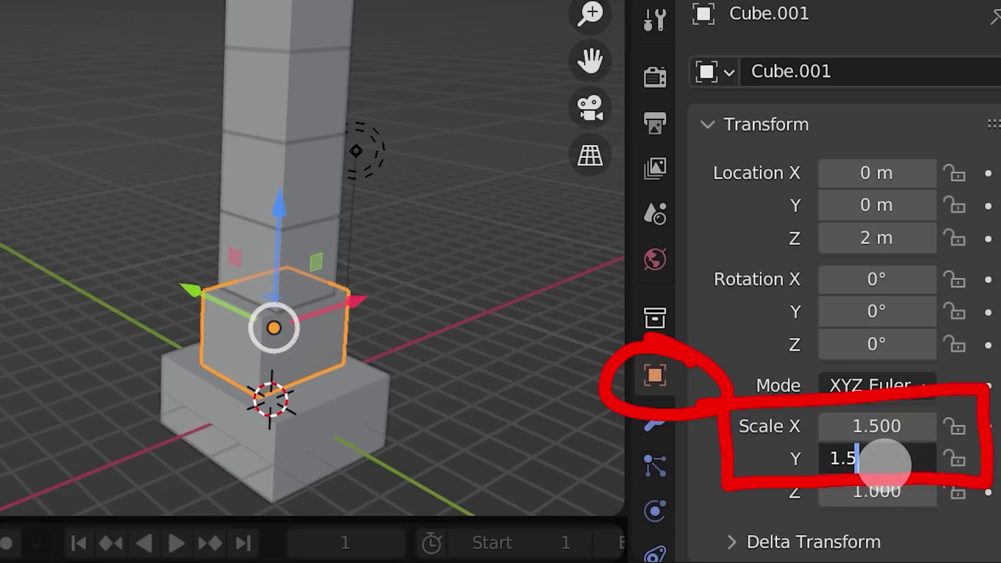
pyautogui.press('Return')
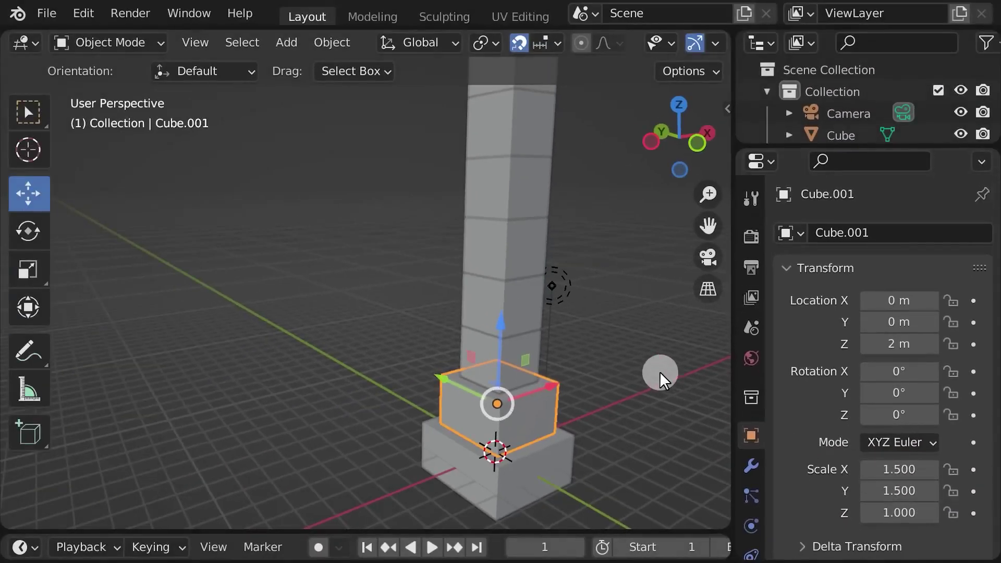
pyautogui.click(483, 220)
pyautogui.moveTo(635, 334); pyautogui.dragTo(585, 393, button='middle')
pyautogui.click(441, 443)
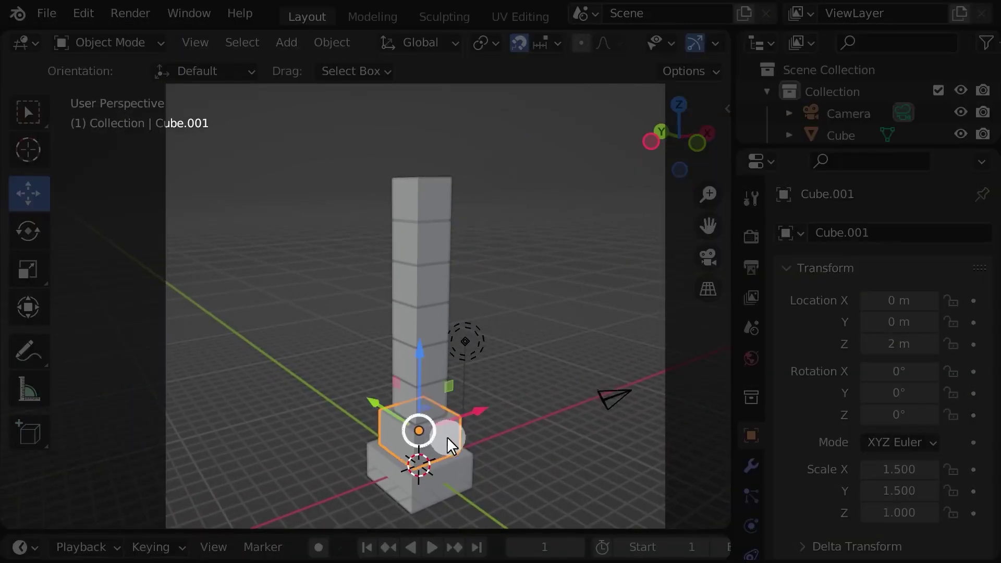
# Duplicate the second cube from the bottom and move the copy up along Z onto the tower's top at 16 m
pyautogui.rightClick(613, 396)
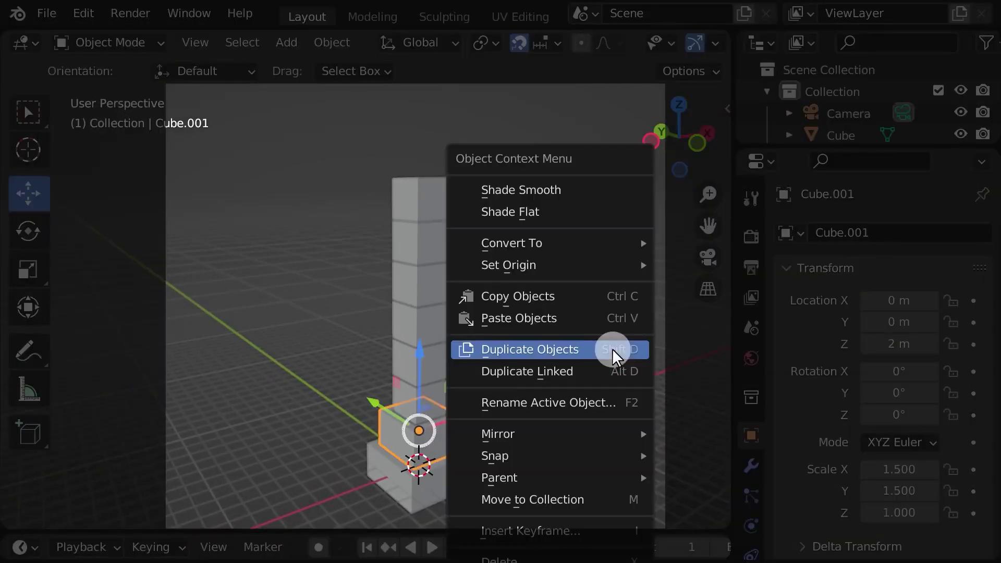
pyautogui.click(577, 351)
pyautogui.moveTo(419, 387); pyautogui.dragTo(458, 104)
pyautogui.keyDown('ctrl'); pyautogui.moveTo(523, 283); pyautogui.dragTo(515, 296, button='middle'); pyautogui.keyUp('ctrl')
# Duplicate the widest bottom cube and move the copy up along Z to cap the tower
pyautogui.click(459, 478)
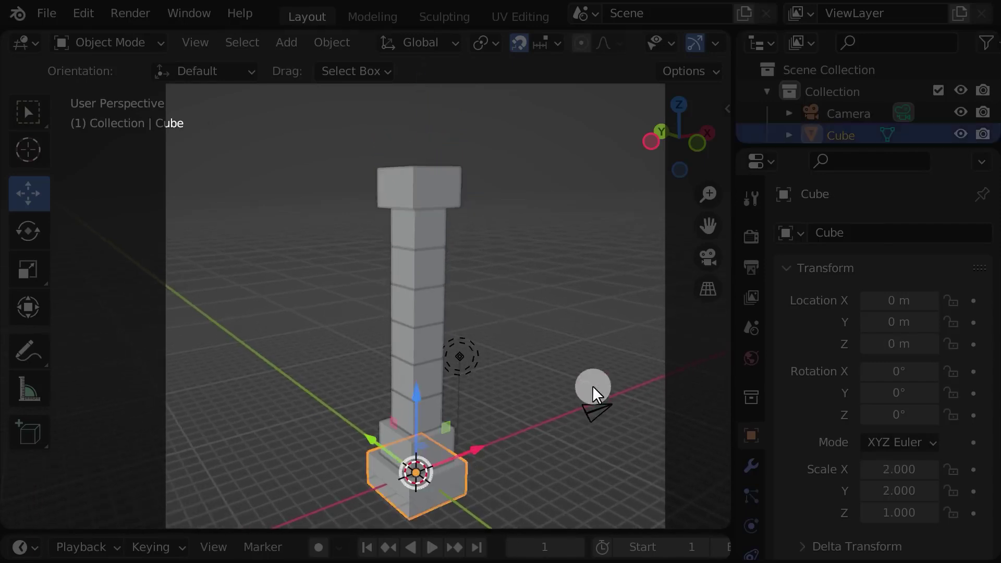
pyautogui.rightClick(617, 358)
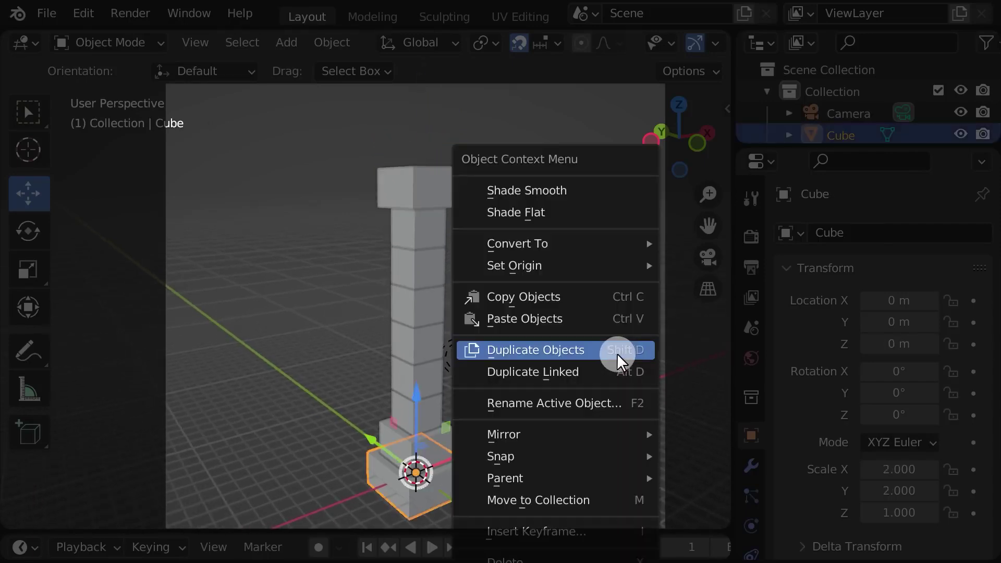
pyautogui.click(599, 359)
pyautogui.rightClick(596, 358)
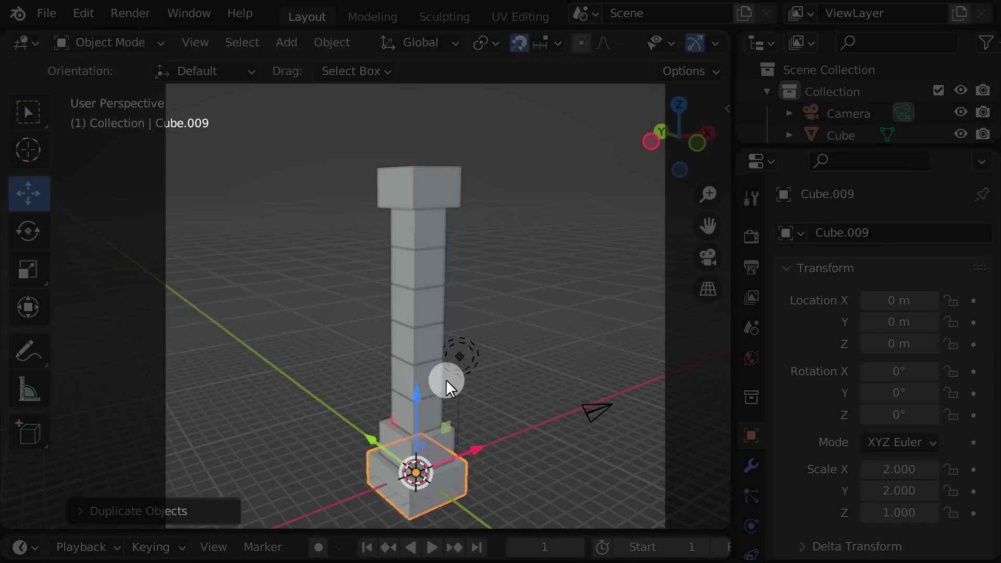
pyautogui.moveTo(421, 422); pyautogui.dragTo(451, 84)
# Select the tower's cubes one at a time from the base upward to check each one
pyautogui.click(451, 475)
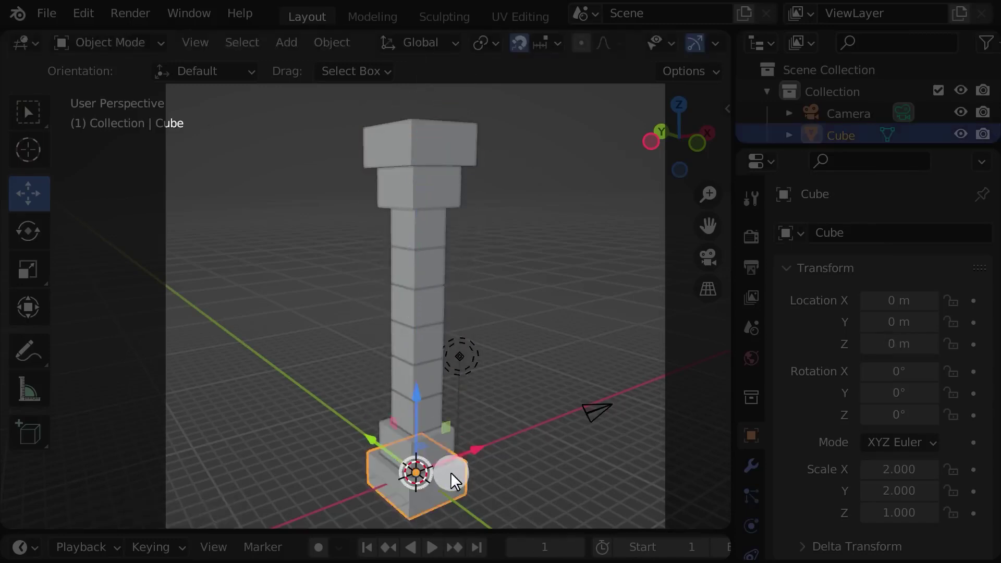
pyautogui.click(441, 425)
pyautogui.click(441, 401)
pyautogui.click(440, 365)
pyautogui.click(441, 331)
pyautogui.click(441, 298)
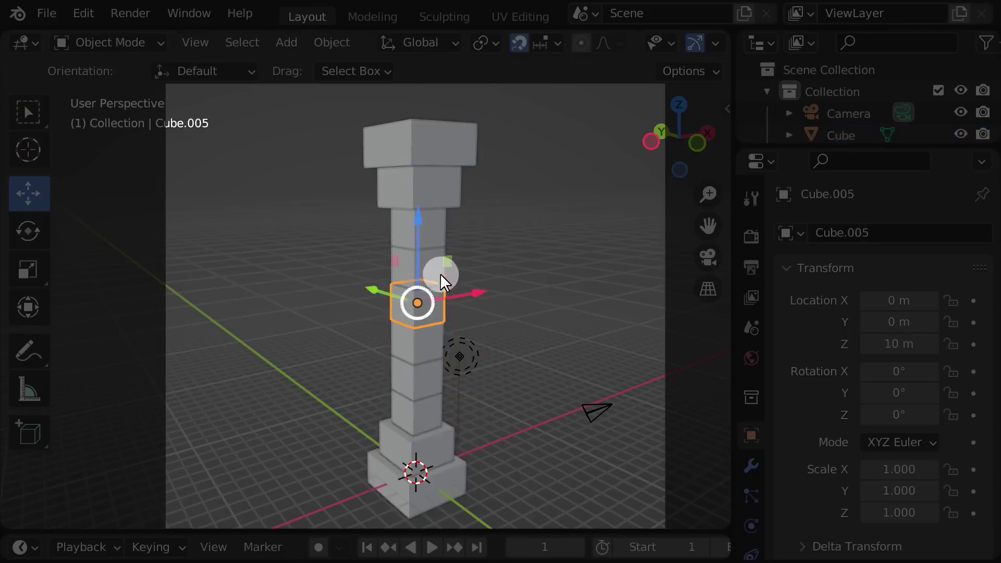
pyautogui.click(439, 261)
pyautogui.click(437, 225)
pyautogui.click(443, 188)
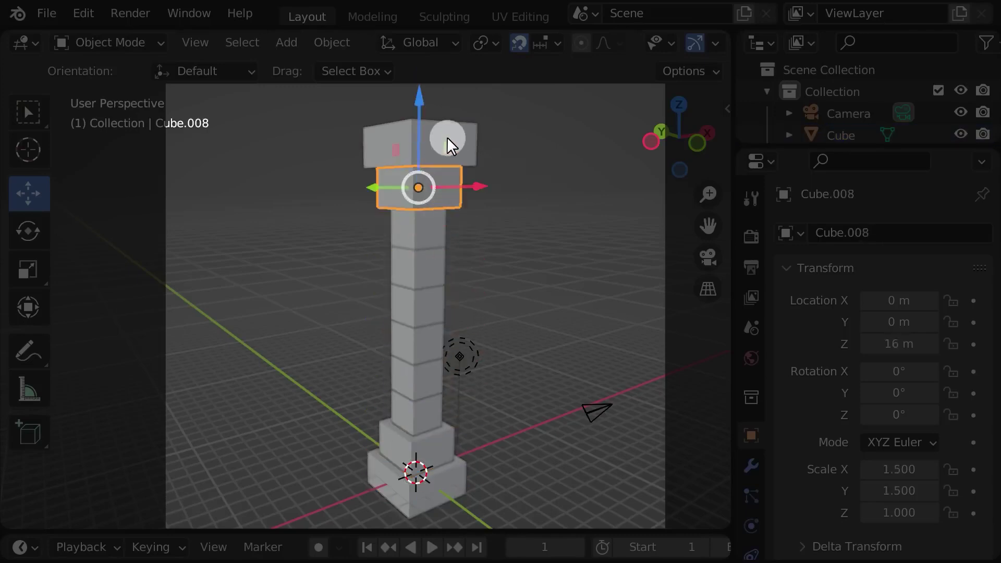
# Delete the topmost narrow cube, directly beneath the two wide top cubes
pyautogui.click(434, 239)
pyautogui.rightClick(595, 215)
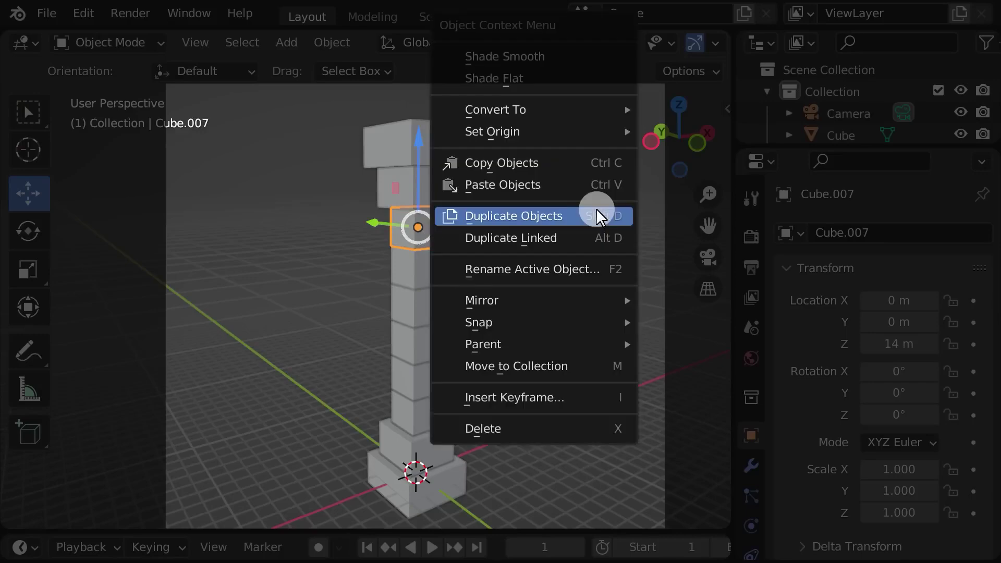
pyautogui.moveTo(626, 406)
pyautogui.mouseDown()
pyautogui.moveTo(426, 449)
pyautogui.moveTo(636, 402)
pyautogui.moveTo(409, 463)
pyautogui.mouseUp()
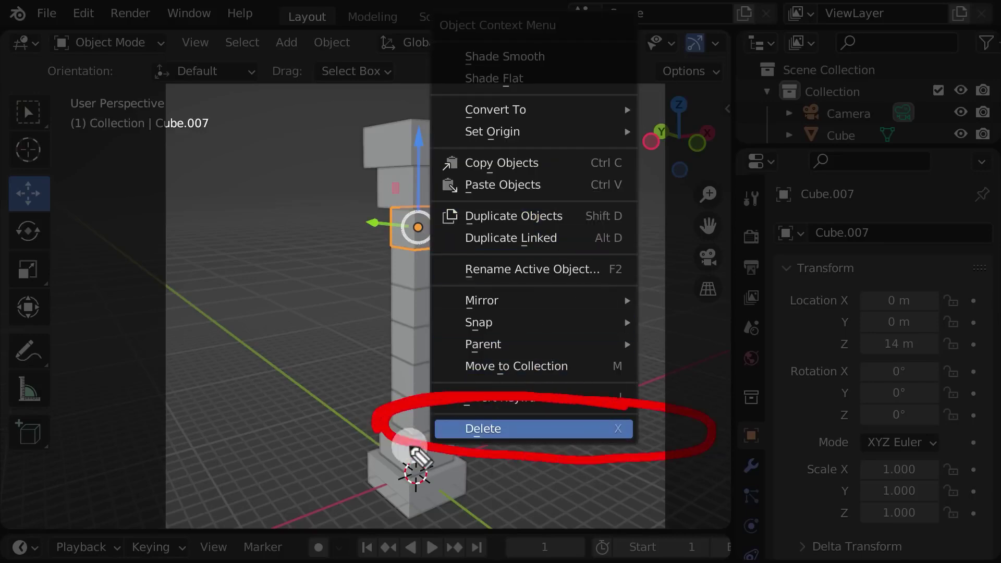
pyautogui.click(519, 427)
# Select both wide top cubes together and lower them along Z to close the gap, with the topmost at 16 m
pyautogui.click(444, 187)
pyautogui.keyDown('shift'); pyautogui.click(451, 139); pyautogui.keyUp('shift')
pyautogui.moveTo(418, 125); pyautogui.dragTo(418, 165)
pyautogui.click(335, 99)
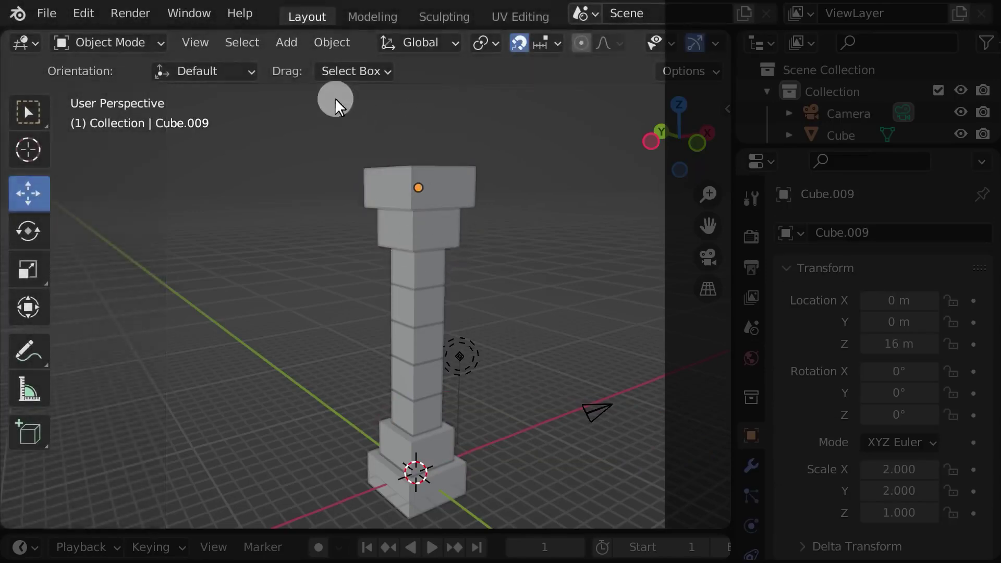
pyautogui.click(84, 16)
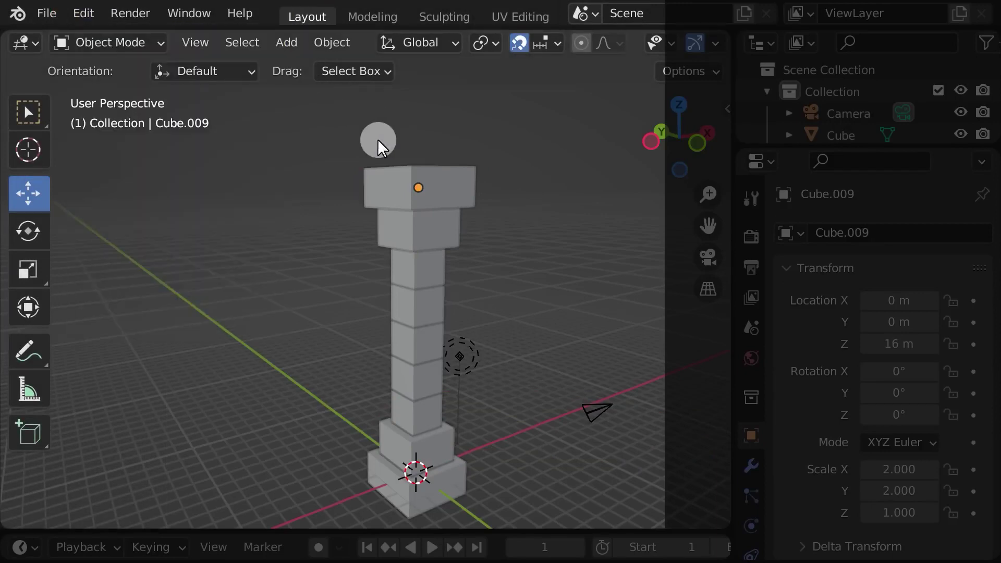
pyautogui.click(47, 16)
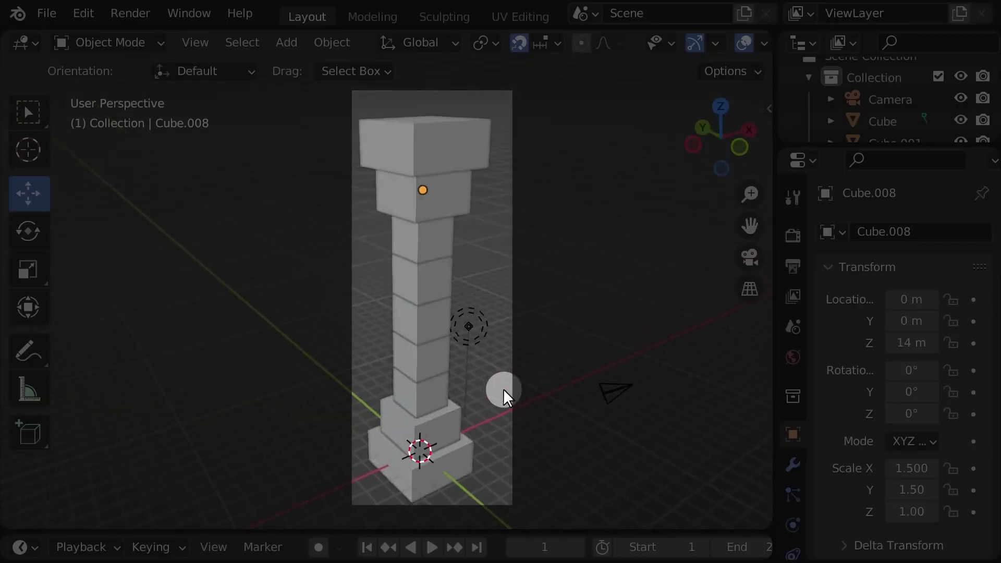
# Add the tower's cubes to one selection from the base up to the top, then deselect everything
pyautogui.keyDown('shift'); pyautogui.moveTo(504, 390); pyautogui.dragTo(501, 385, button='middle'); pyautogui.keyUp('shift')
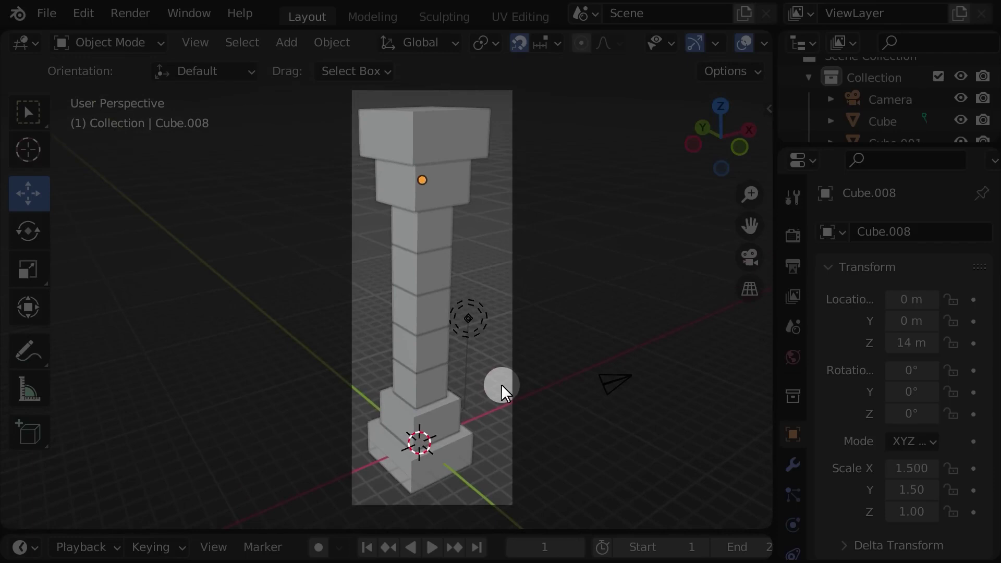
pyautogui.click(472, 435)
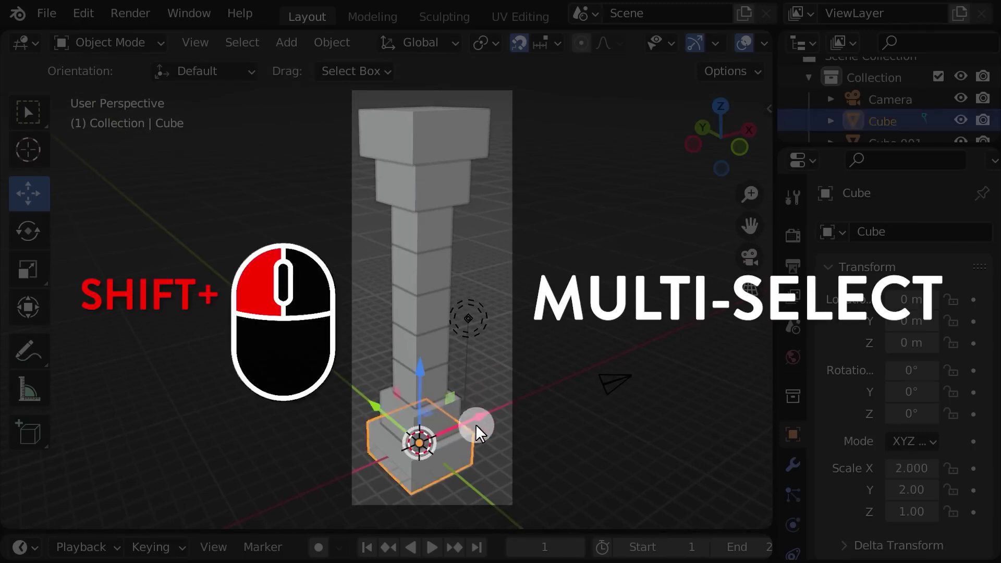
pyautogui.keyDown('shift'); pyautogui.click(462, 416); pyautogui.keyUp('shift')
pyautogui.keyDown('shift'); pyautogui.click(451, 388); pyautogui.keyUp('shift')
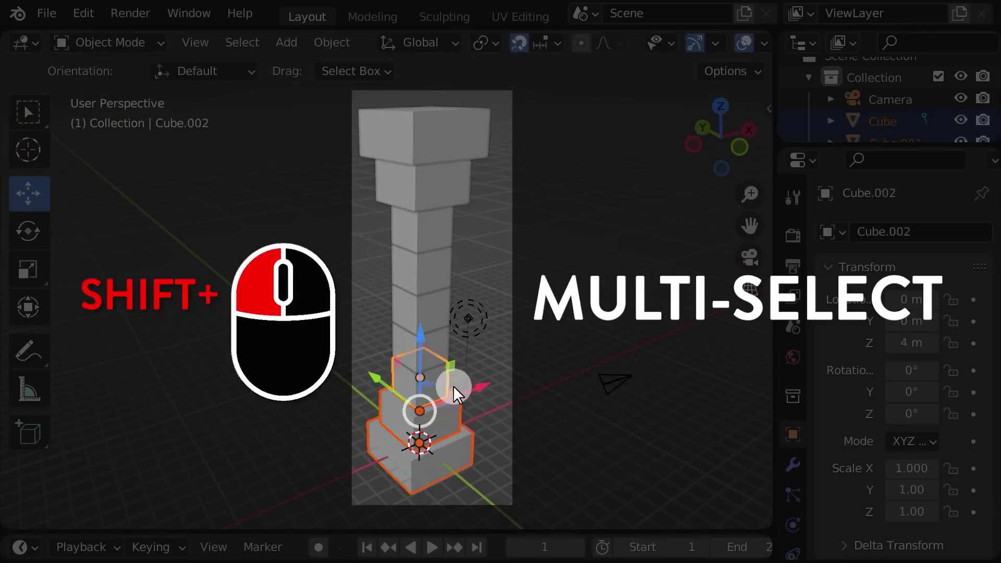
pyautogui.keyDown('shift'); pyautogui.click(446, 338); pyautogui.keyUp('shift')
pyautogui.keyDown('shift'); pyautogui.click(449, 292); pyautogui.keyUp('shift')
pyautogui.keyDown('shift'); pyautogui.click(447, 279); pyautogui.keyUp('shift')
pyautogui.keyDown('shift'); pyautogui.click(453, 239); pyautogui.keyUp('shift')
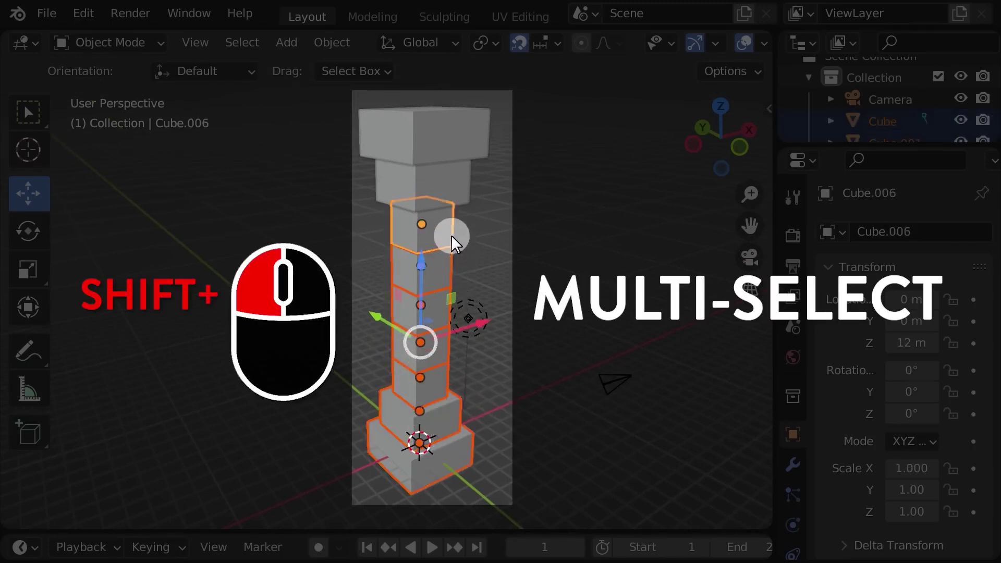
pyautogui.keyDown('shift'); pyautogui.click(457, 219); pyautogui.keyUp('shift')
pyautogui.keyDown('shift'); pyautogui.click(468, 201); pyautogui.keyUp('shift')
pyautogui.keyDown('shift'); pyautogui.click(493, 140); pyautogui.keyUp('shift')
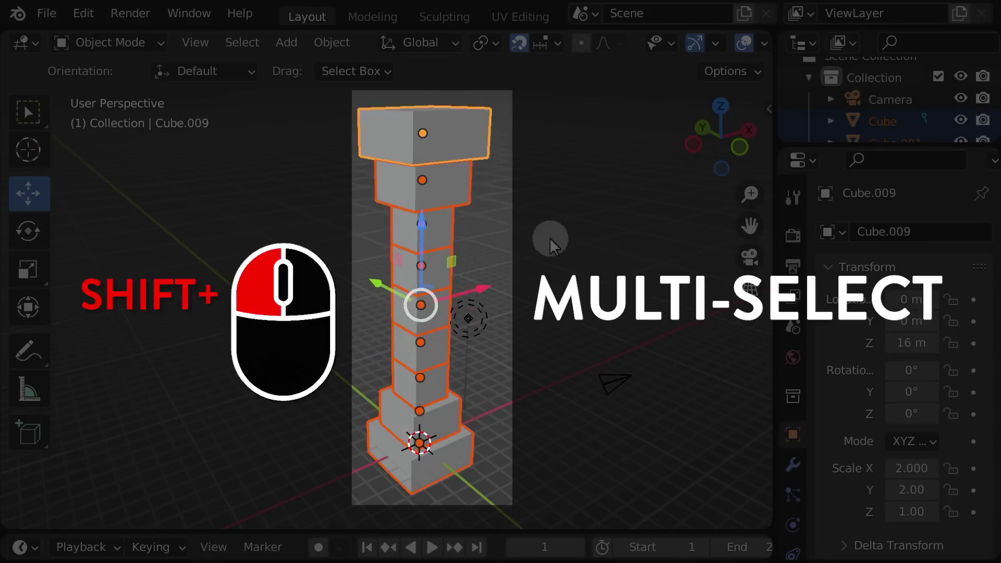
pyautogui.click(550, 449)
# Select all nine cubes of the tower together, starting with the bottom cube and ending with the top one
pyautogui.click(463, 453)
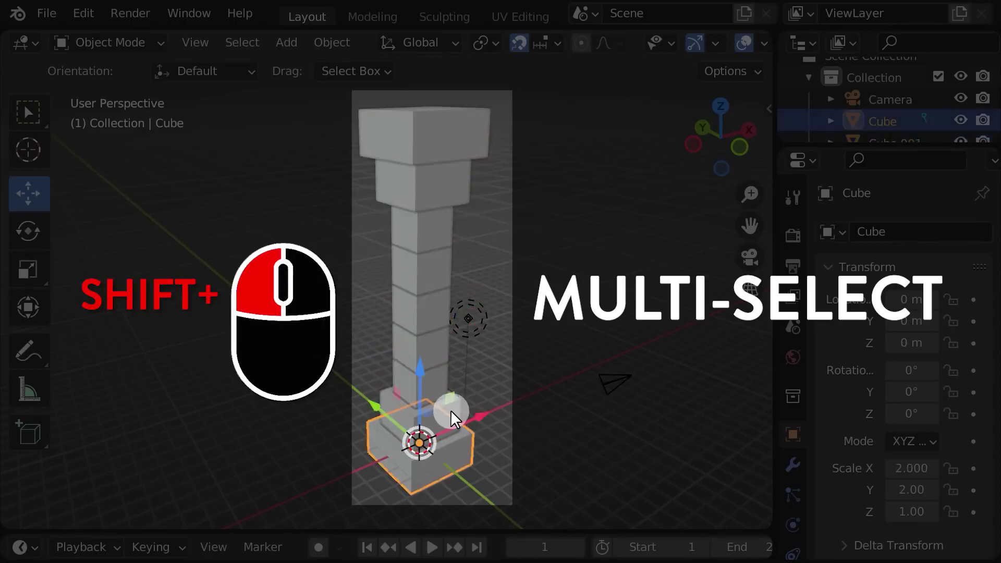
pyautogui.keyDown('shift'); pyautogui.click(444, 380); pyautogui.keyUp('shift')
pyautogui.keyDown('shift'); pyautogui.click(445, 365); pyautogui.keyUp('shift')
pyautogui.keyDown('shift'); pyautogui.click(447, 341); pyautogui.keyUp('shift')
pyautogui.keyDown('shift'); pyautogui.click(445, 263); pyautogui.keyUp('shift')
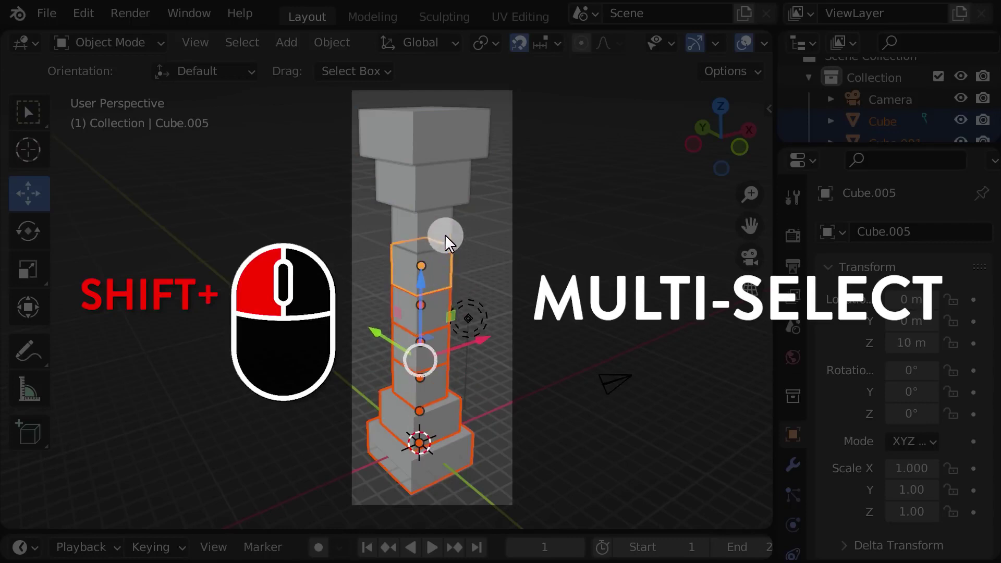
pyautogui.keyDown('shift'); pyautogui.click(444, 230); pyautogui.keyUp('shift')
pyautogui.keyDown('shift'); pyautogui.click(448, 184); pyautogui.keyUp('shift')
pyautogui.keyDown('shift'); pyautogui.click(449, 140); pyautogui.keyUp('shift')
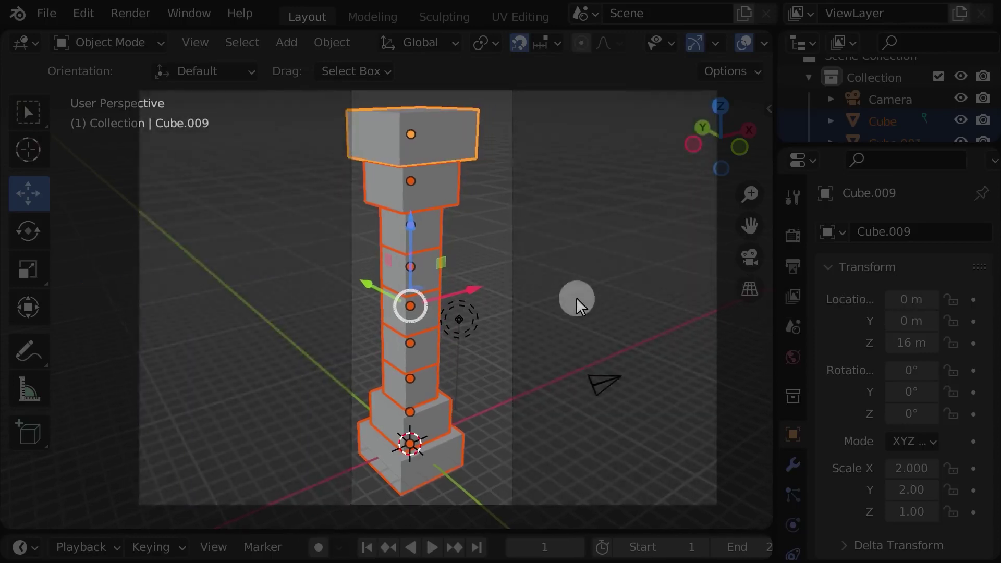
# Duplicate the whole selected column and move the copy along Y to 4 m
pyautogui.rightClick(577, 297)
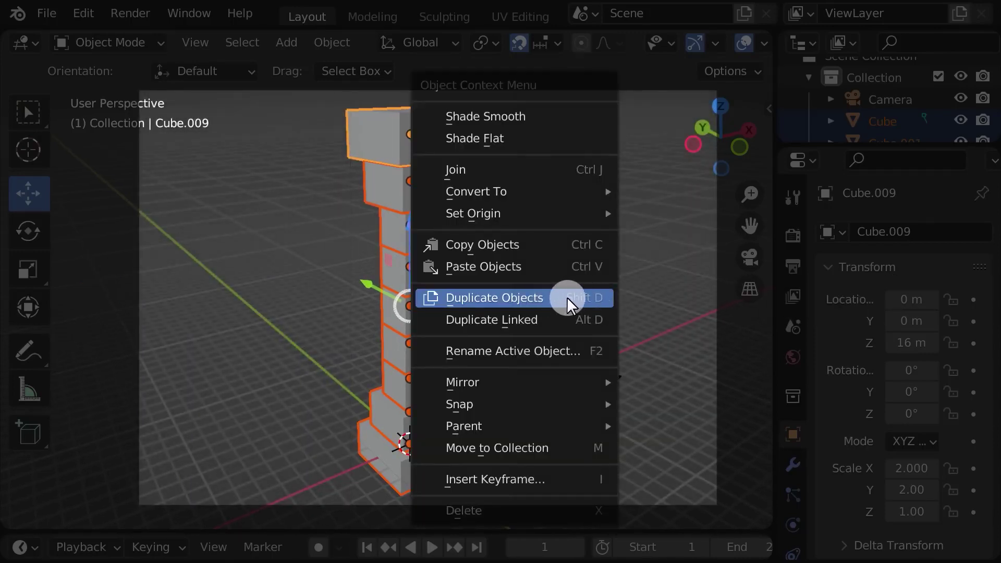
pyautogui.click(572, 296)
pyautogui.click(572, 296)
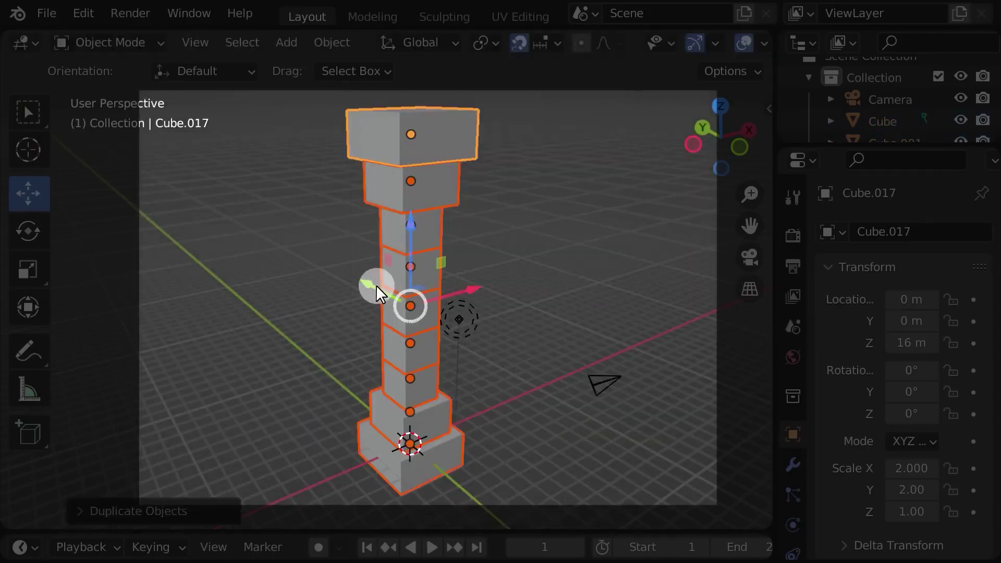
pyautogui.moveTo(377, 284); pyautogui.dragTo(323, 270)
# Duplicate the second column and place the copy next to it at Y 8 m
pyautogui.moveTo(371, 276); pyautogui.dragTo(580, 286, button='middle')
pyautogui.rightClick(579, 287)
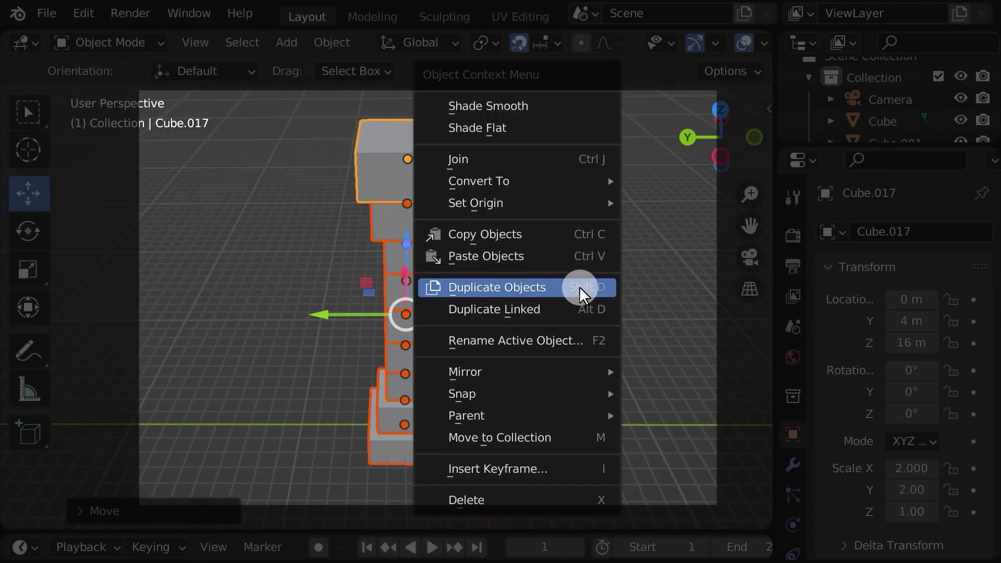
pyautogui.click(580, 287)
pyautogui.rightClick(580, 287)
pyautogui.moveTo(342, 317); pyautogui.dragTo(263, 313)
pyautogui.keyDown('shift'); pyautogui.moveTo(431, 323); pyautogui.dragTo(496, 321, button='middle'); pyautogui.keyUp('shift')
# Duplicate the third column and move the copy along Y to 12 m
pyautogui.rightClick(580, 328)
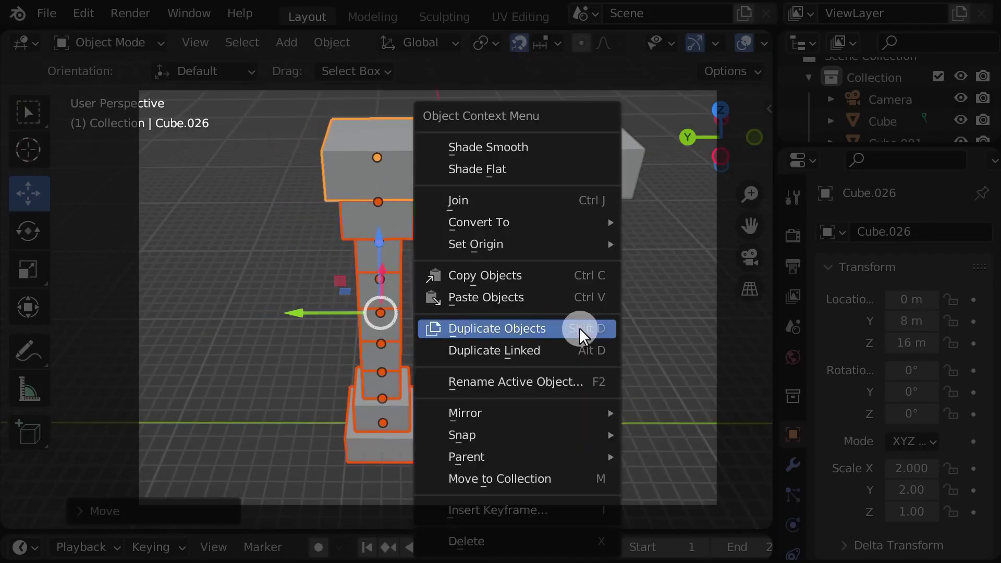
pyautogui.click(579, 327)
pyautogui.rightClick(580, 327)
pyautogui.moveTo(337, 320); pyautogui.dragTo(236, 308)
pyautogui.keyDown('shift'); pyautogui.moveTo(436, 315); pyautogui.dragTo(514, 309, button='middle'); pyautogui.keyUp('shift')
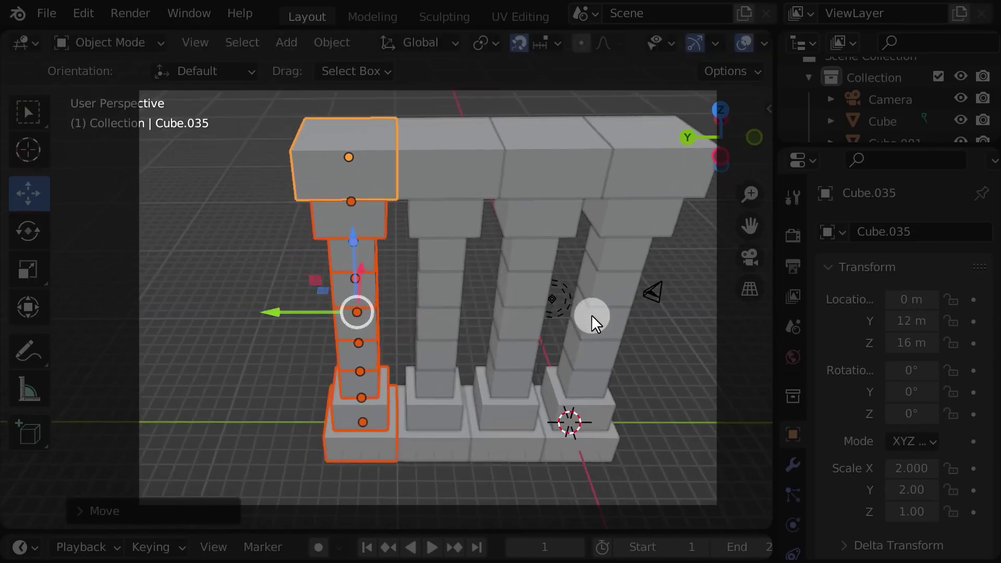
# Duplicate the fourth column and move the copy along Y to 16 m, flush with its neighbour
pyautogui.rightClick(591, 314)
pyautogui.click(591, 315)
pyautogui.rightClick(592, 315)
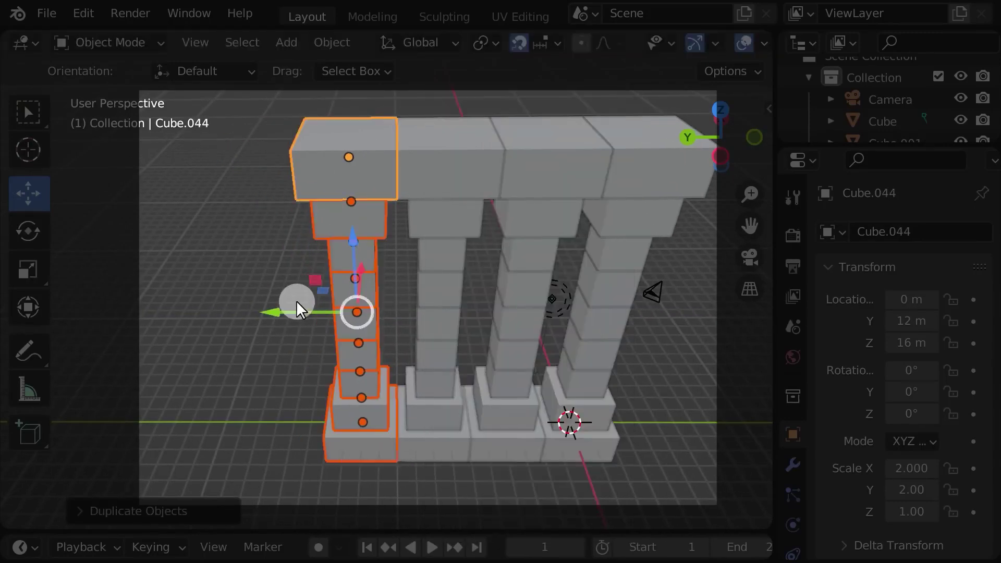
pyautogui.moveTo(296, 310); pyautogui.dragTo(221, 313)
pyautogui.keyDown('shift'); pyautogui.moveTo(442, 308); pyautogui.dragTo(503, 311, button='middle'); pyautogui.keyUp('shift')
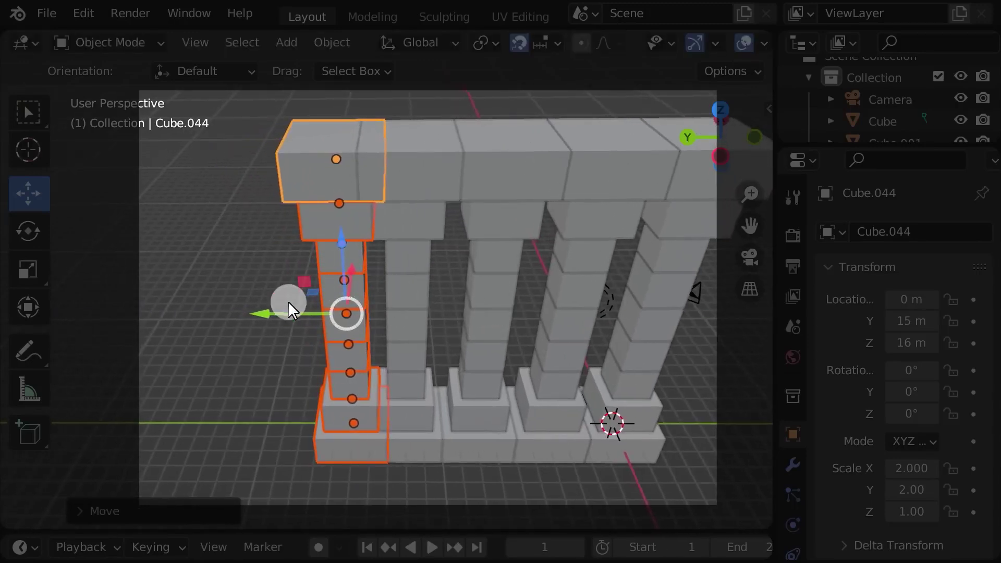
pyautogui.moveTo(289, 308); pyautogui.dragTo(266, 308)
pyautogui.keyDown('shift'); pyautogui.moveTo(398, 315); pyautogui.dragTo(414, 312, button='middle'); pyautogui.keyUp('shift')
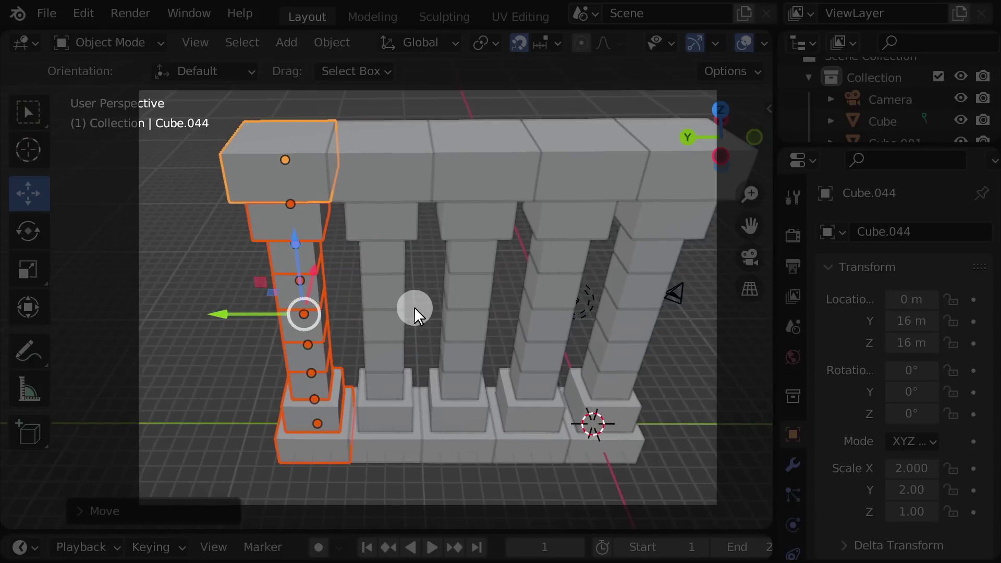
# Duplicate the fifth column and move the copy along Y to 20 m, completing a row of six
pyautogui.rightClick(611, 255)
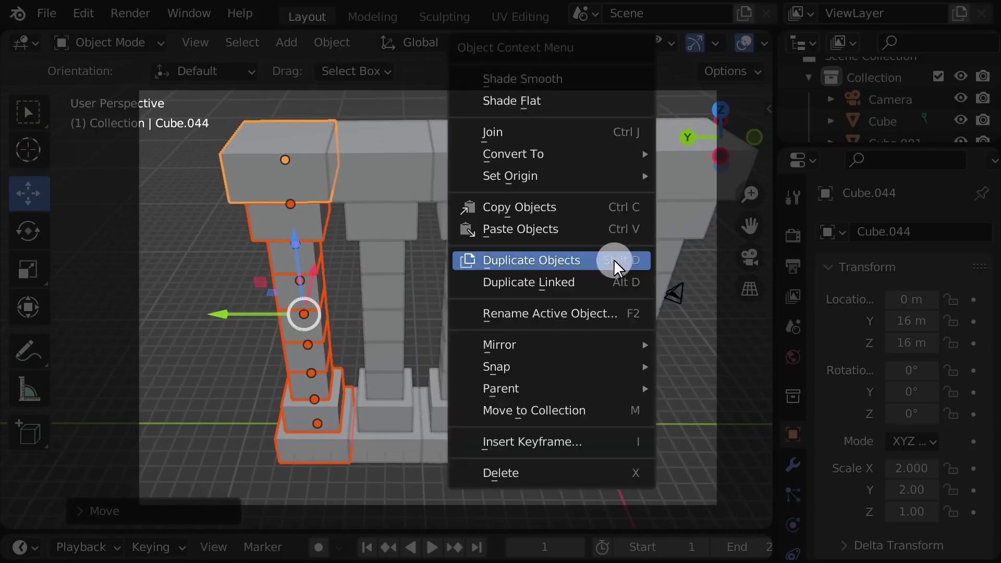
pyautogui.click(622, 259)
pyautogui.rightClick(622, 259)
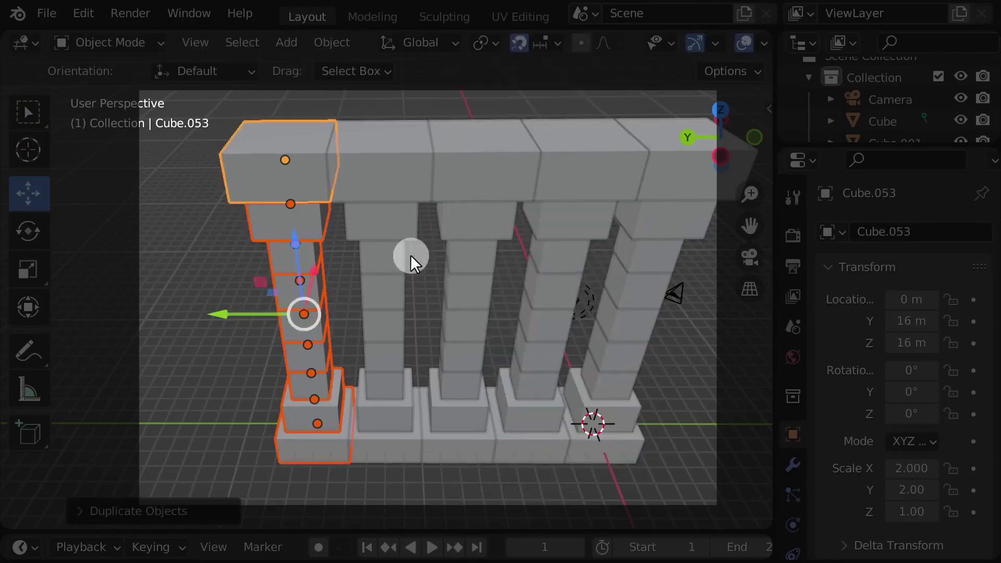
pyautogui.moveTo(257, 313); pyautogui.dragTo(172, 309)
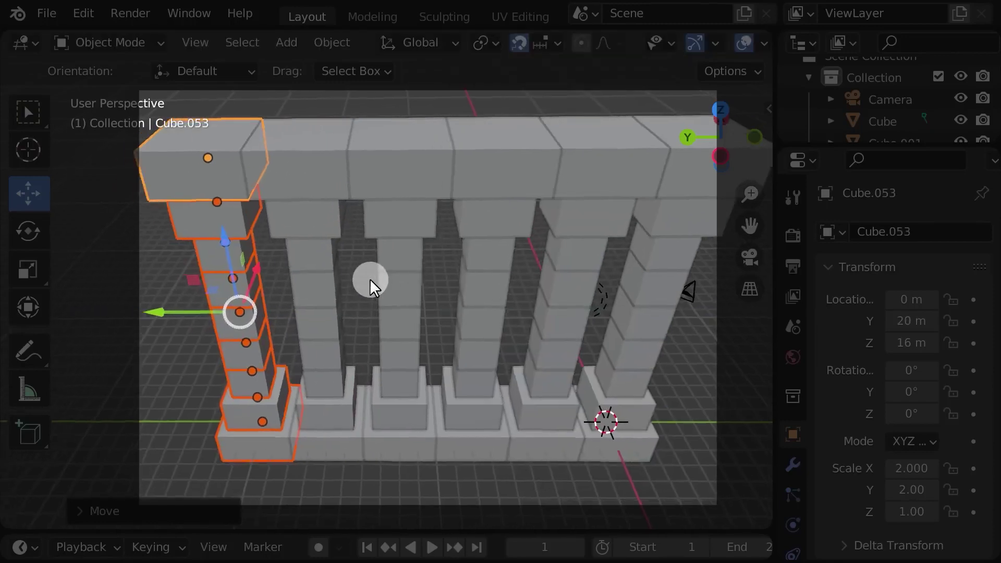
# Select only the camera near the first column's base and delete it from the scene
pyautogui.moveTo(369, 280); pyautogui.dragTo(428, 329, button='middle')
pyautogui.click(252, 441)
pyautogui.click(383, 287)
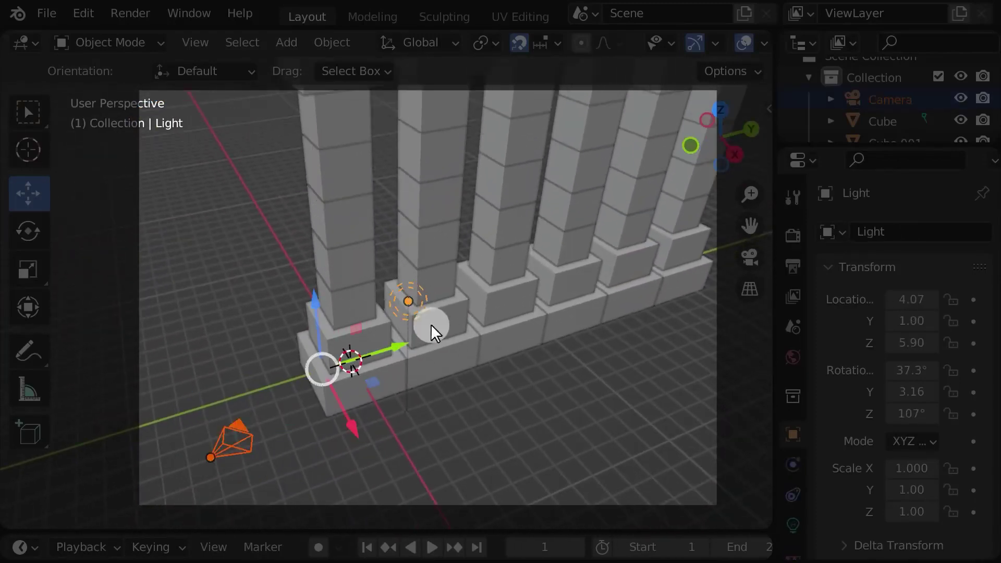
pyautogui.click(245, 430)
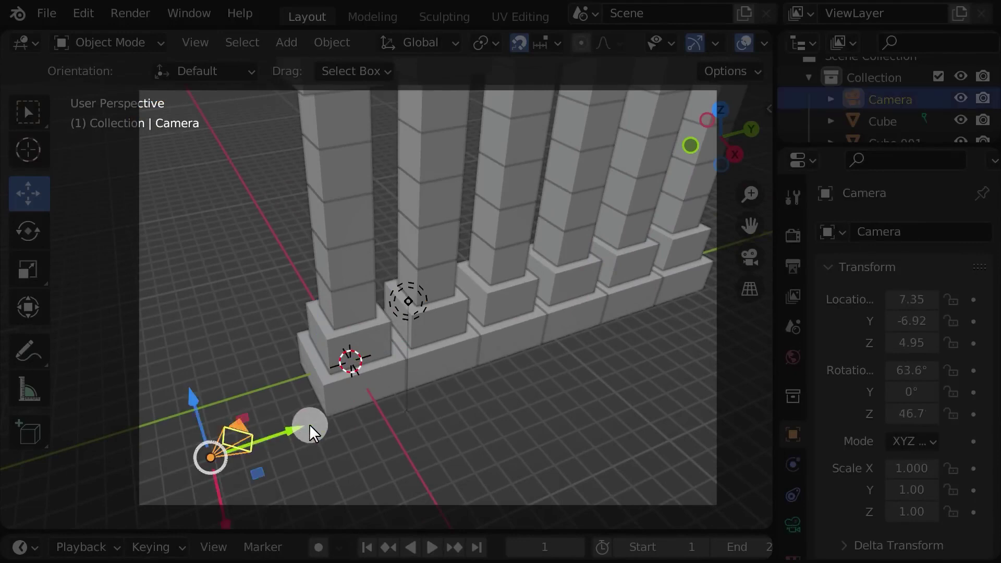
pyautogui.rightClick(486, 259)
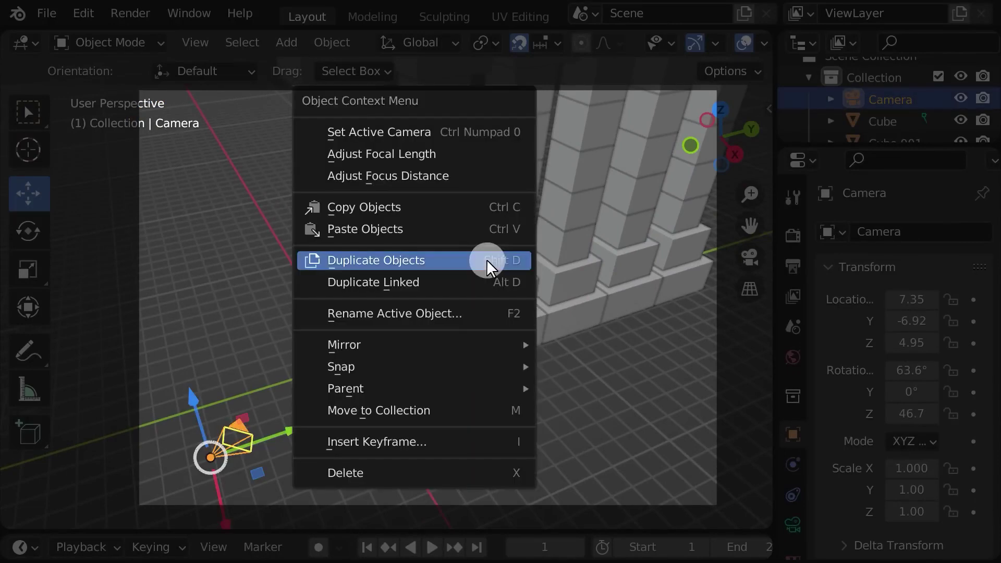
pyautogui.click(430, 472)
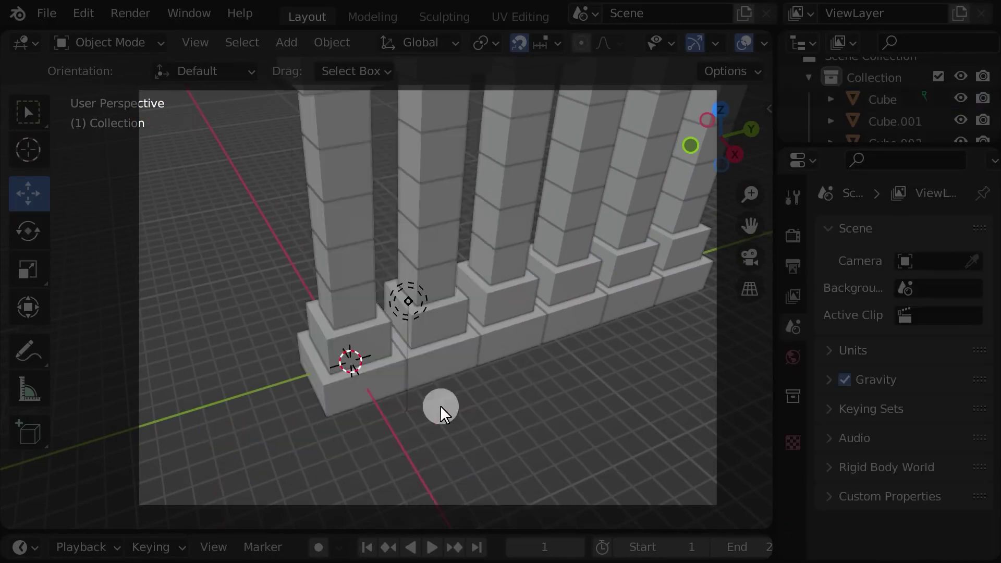
# Select the light beside the second column's base and delete it from the scene
pyautogui.click(409, 301)
pyautogui.rightClick(610, 266)
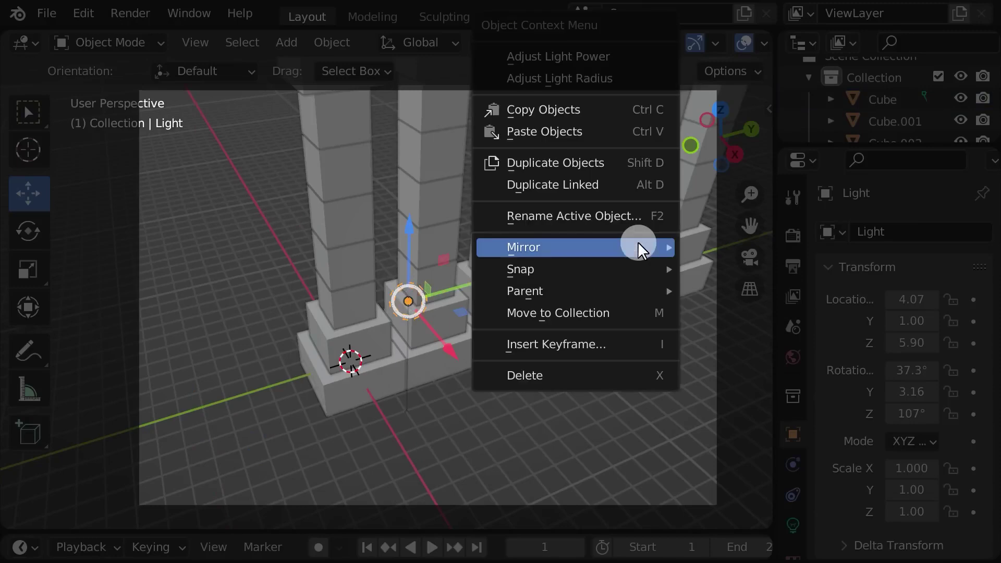
pyautogui.click(556, 375)
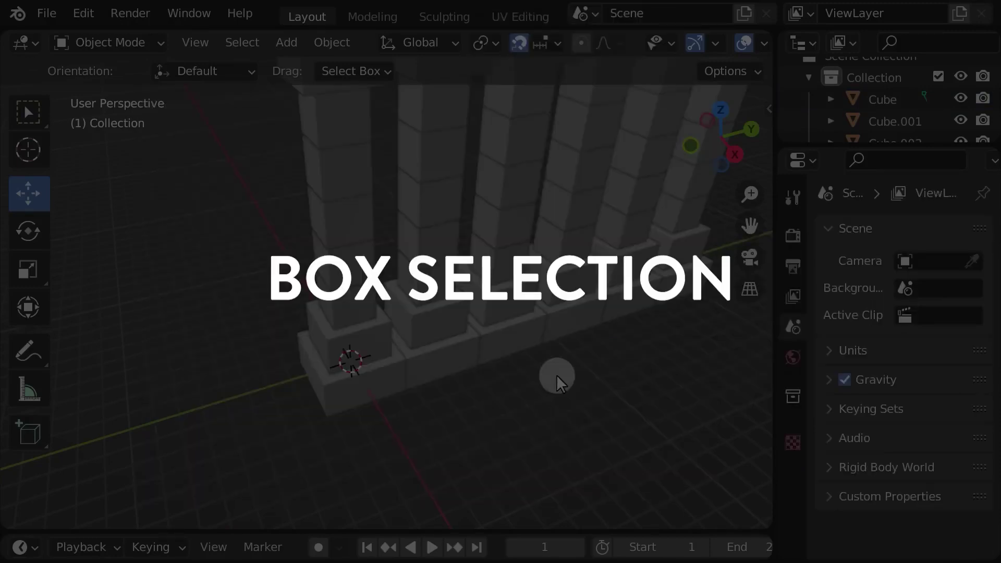
# Box-select the entire row of six columns
pyautogui.keyDown('shift'); pyautogui.moveTo(526, 328); pyautogui.dragTo(449, 393, button='middle'); pyautogui.keyUp('shift')
pyautogui.scroll(-4, 450, 393)
pyautogui.moveTo(396, 346); pyautogui.dragTo(463, 371, button='middle')
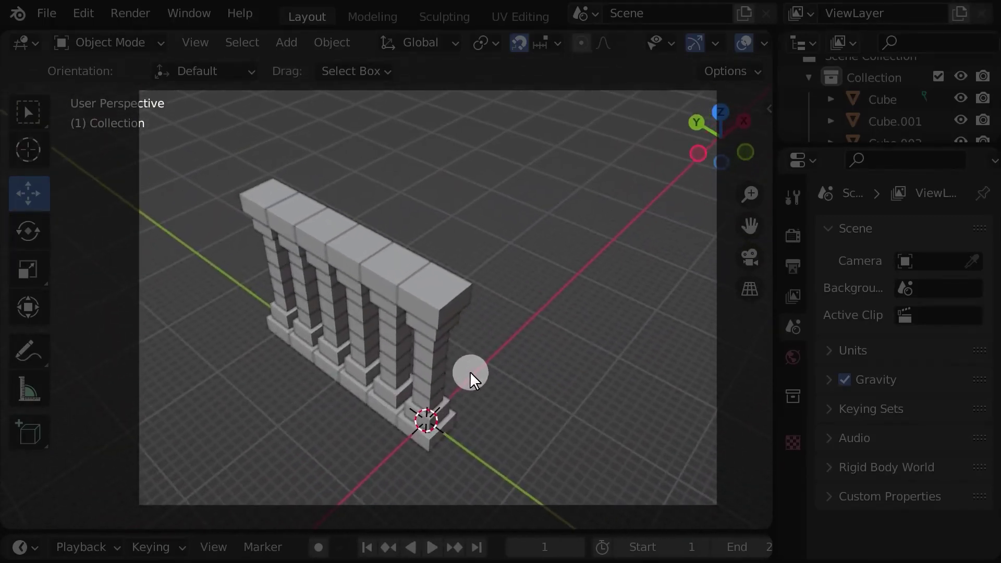
pyautogui.scroll(1, 522, 317)
pyautogui.moveTo(179, 121); pyautogui.dragTo(586, 498)
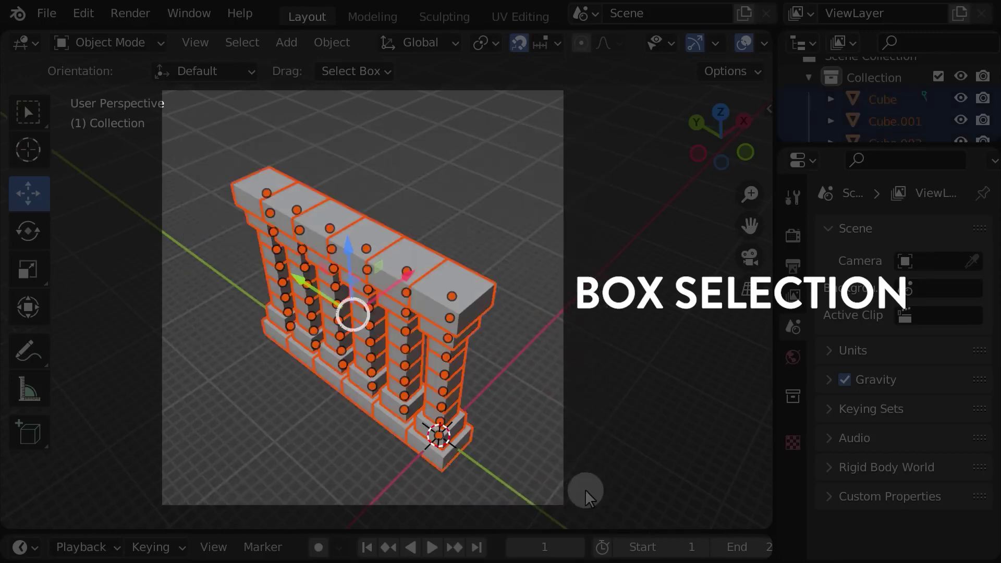
pyautogui.click(661, 466)
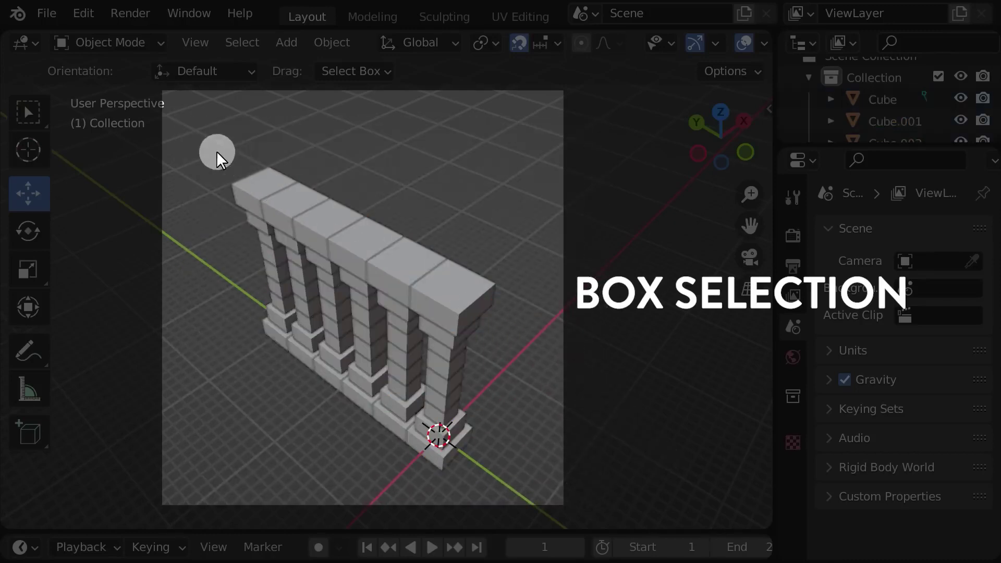
pyautogui.moveTo(166, 123); pyautogui.dragTo(570, 496)
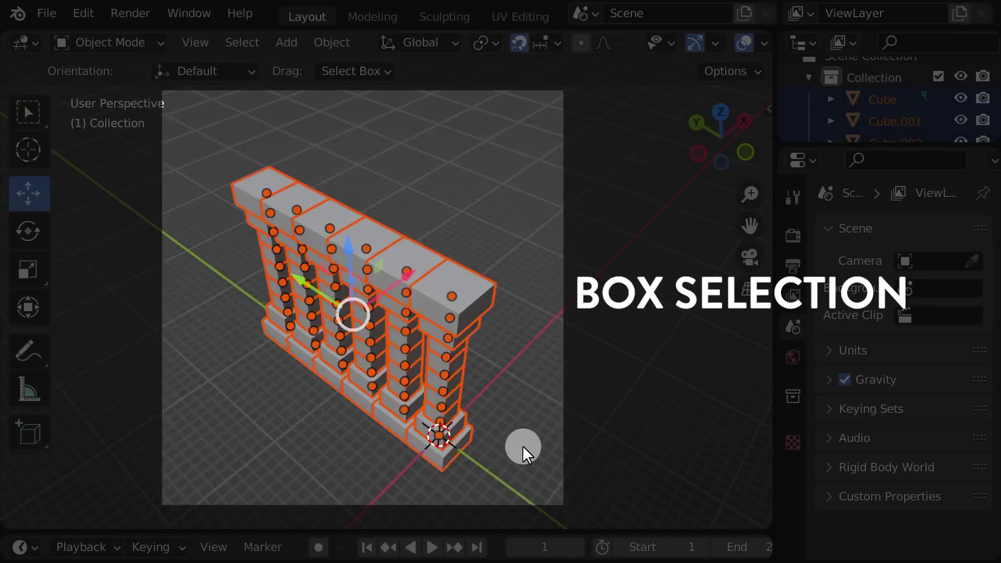
# Duplicate the selected row of columns and move the copy far along X as a parallel row opposite the original, then clear the selection
pyautogui.moveTo(540, 349); pyautogui.dragTo(421, 324, button='middle')
pyautogui.moveTo(568, 330)
pyautogui.mouseDown(button='middle')
pyautogui.moveTo(518, 330)
pyautogui.moveTo(557, 338)
pyautogui.mouseUp(button='middle')
pyautogui.rightClick(622, 297)
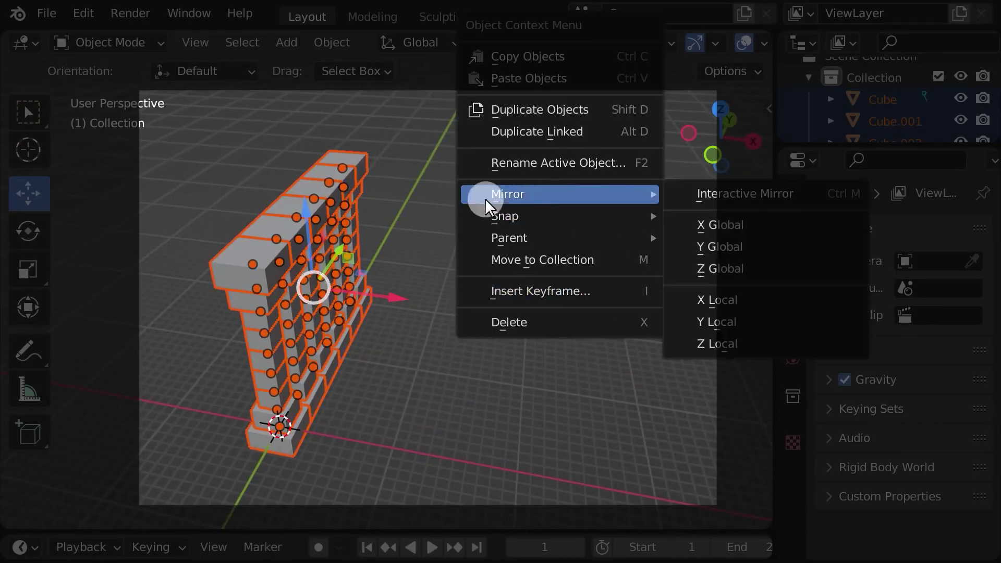
pyautogui.click(571, 111)
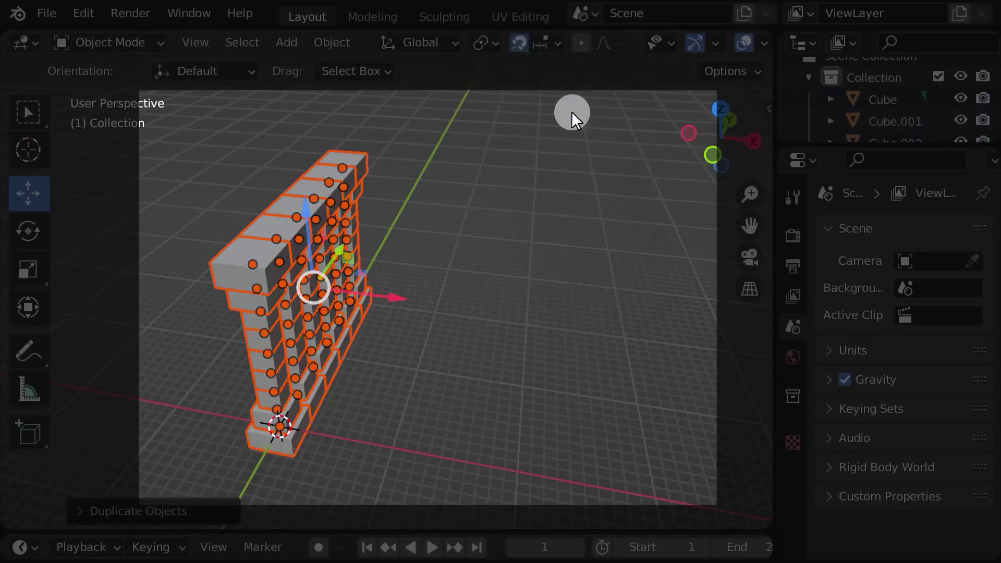
pyautogui.moveTo(403, 292); pyautogui.dragTo(631, 342)
pyautogui.scroll(-4, 599, 336)
pyautogui.moveTo(564, 329); pyautogui.dragTo(517, 342, button='middle')
pyautogui.moveTo(481, 322); pyautogui.dragTo(751, 311)
pyautogui.keyDown('shift'); pyautogui.moveTo(653, 334); pyautogui.dragTo(628, 335, button='middle'); pyautogui.keyUp('shift')
pyautogui.moveTo(710, 307); pyautogui.dragTo(718, 308)
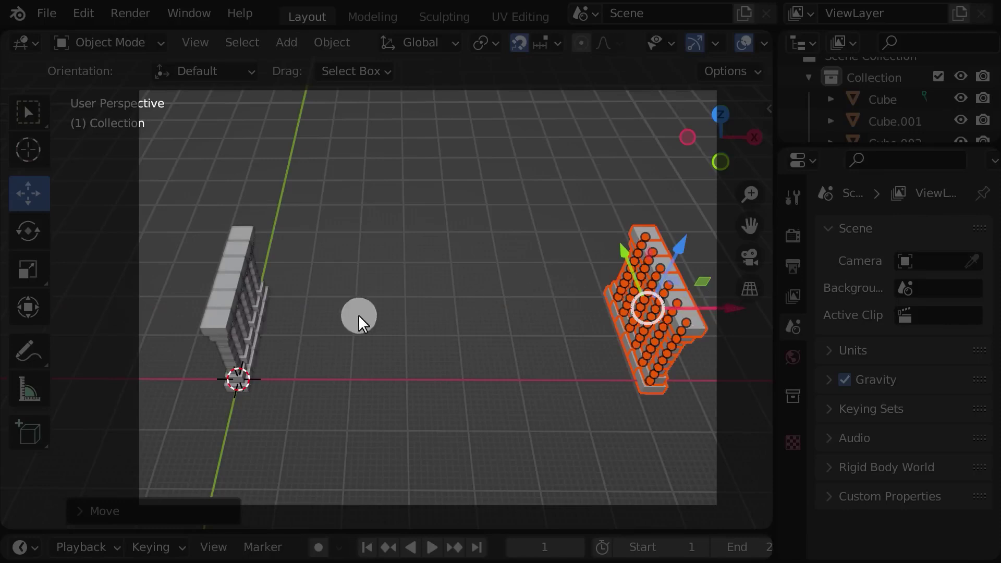
pyautogui.moveTo(281, 327)
pyautogui.mouseDown()
pyautogui.moveTo(552, 332)
pyautogui.moveTo(558, 322)
pyautogui.mouseUp()
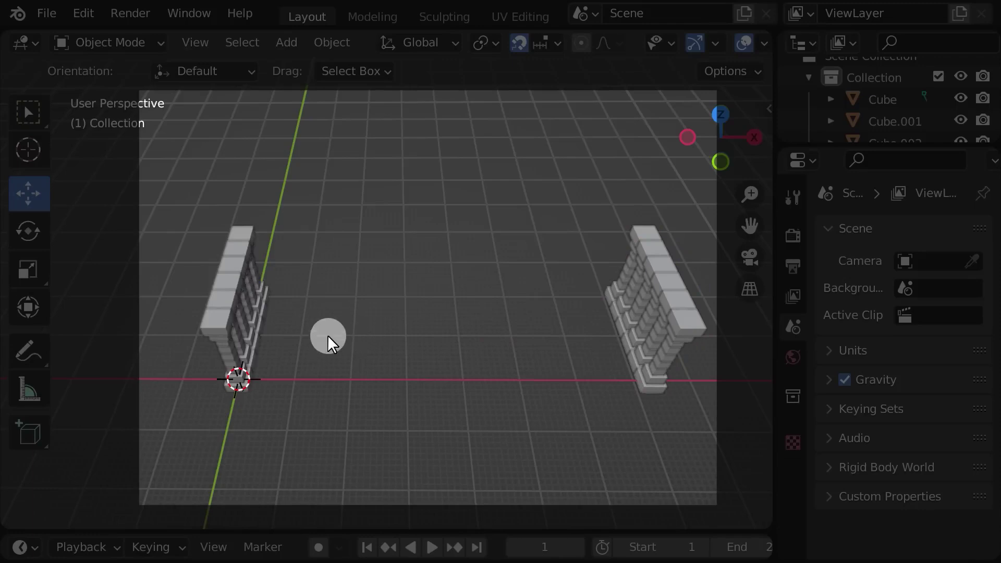
# Duplicate the top block of the original row's first column and move the copy along X to 4 m
pyautogui.keyDown('shift'); pyautogui.moveTo(329, 339); pyautogui.dragTo(452, 306, button='middle'); pyautogui.keyUp('shift')
pyautogui.scroll(4, 454, 324)
pyautogui.keyDown('shift'); pyautogui.moveTo(431, 362); pyautogui.dragTo(415, 328, button='middle'); pyautogui.keyUp('shift')
pyautogui.click(306, 249)
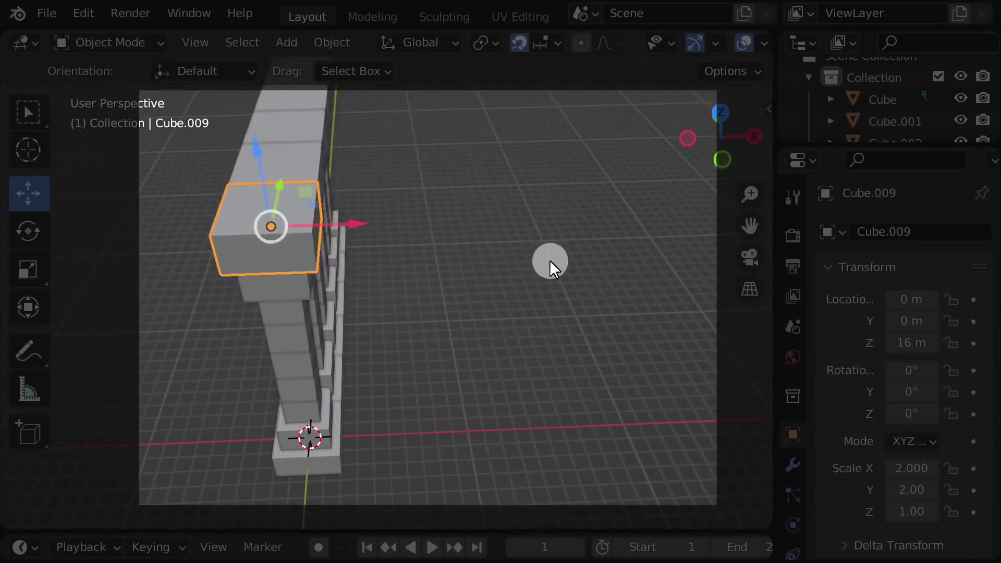
pyautogui.rightClick(585, 233)
pyautogui.click(585, 232)
pyautogui.rightClick(565, 231)
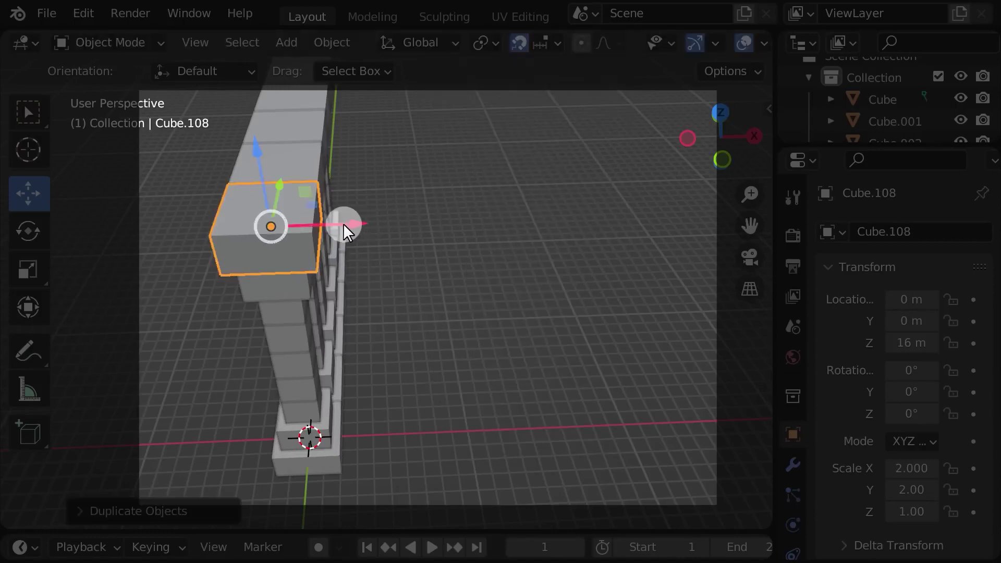
pyautogui.moveTo(343, 223); pyautogui.dragTo(441, 228)
# Duplicate the first column's base block and move the copy along X until it sits flush beside the original
pyautogui.click(338, 456)
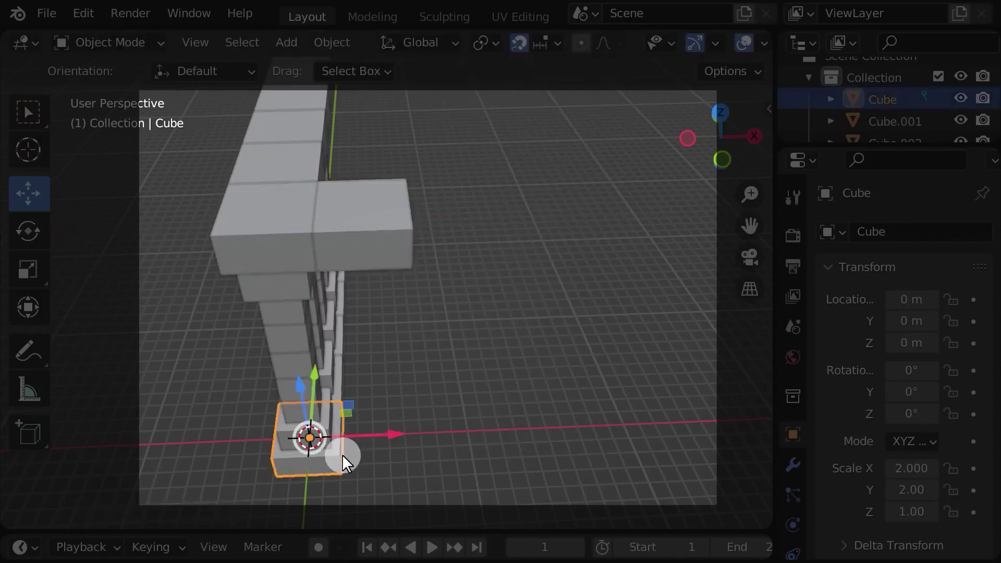
pyautogui.moveTo(562, 303); pyautogui.dragTo(554, 302, button='middle')
pyautogui.rightClick(554, 303)
pyautogui.click(559, 299)
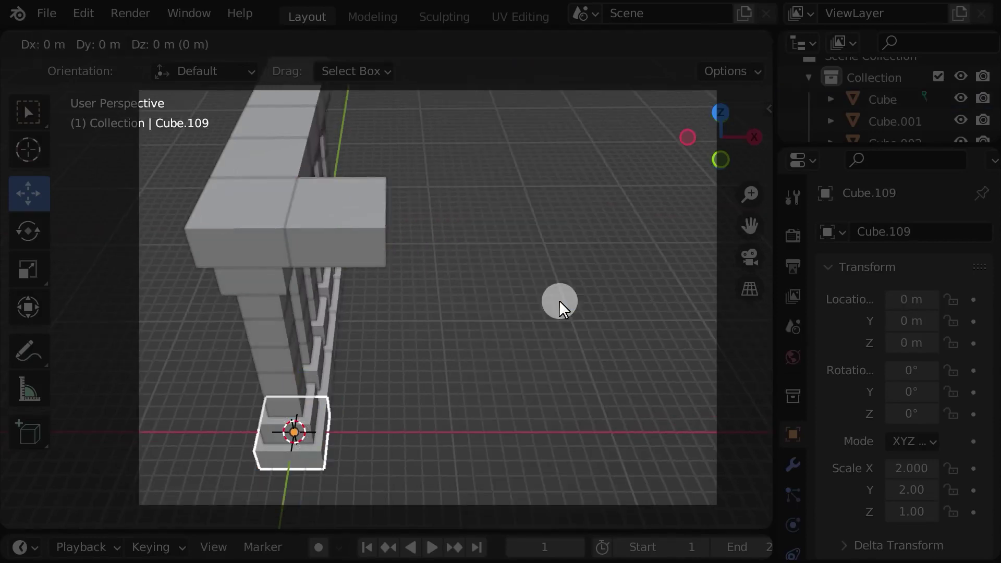
pyautogui.rightClick(460, 358)
pyautogui.moveTo(381, 433); pyautogui.dragTo(449, 431)
# Add every block of the first column and the duplicated top block to the selection with the duplicated base block
pyautogui.moveTo(487, 351); pyautogui.dragTo(353, 447, button='middle')
pyautogui.keyDown('shift'); pyautogui.click(264, 445); pyautogui.keyUp('shift')
pyautogui.keyDown('shift'); pyautogui.click(252, 415); pyautogui.keyUp('shift')
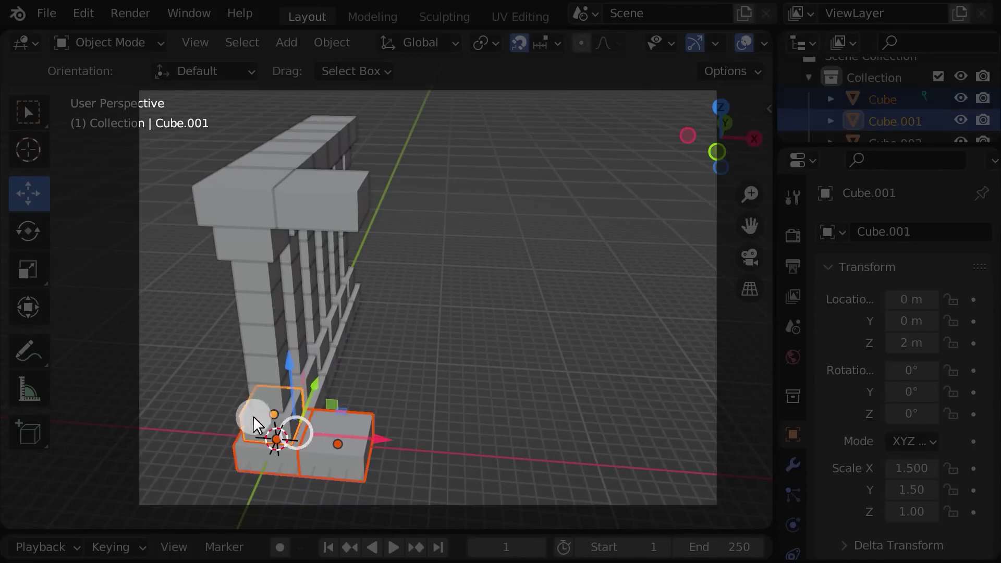
pyautogui.keyDown('shift'); pyautogui.click(260, 394); pyautogui.keyUp('shift')
pyautogui.keyDown('shift'); pyautogui.click(261, 370); pyautogui.keyUp('shift')
pyautogui.keyDown('shift'); pyautogui.click(261, 348); pyautogui.keyUp('shift')
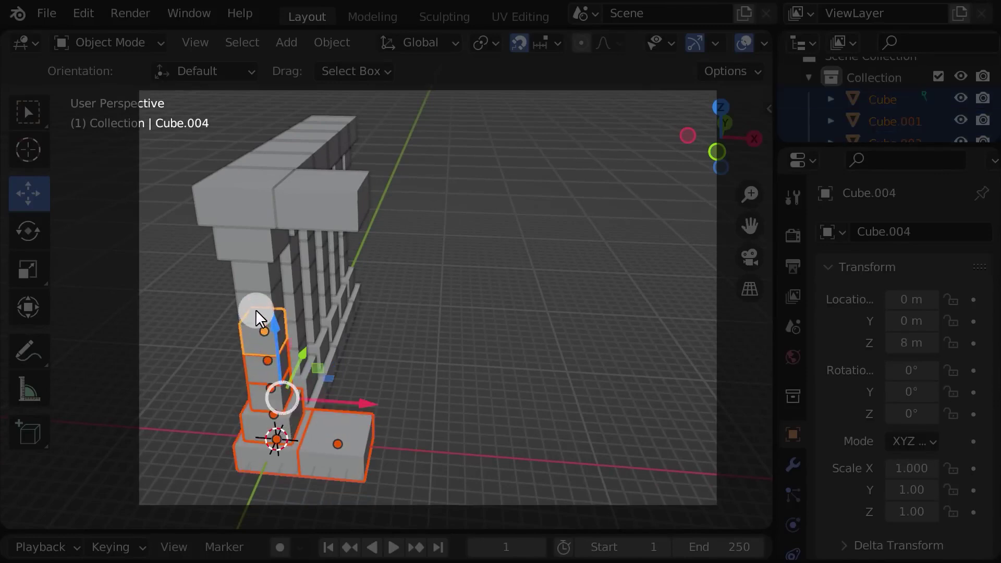
pyautogui.keyDown('shift'); pyautogui.click(256, 308); pyautogui.keyUp('shift')
pyautogui.keyDown('shift'); pyautogui.click(254, 260); pyautogui.keyUp('shift')
pyautogui.keyDown('shift'); pyautogui.click(242, 208); pyautogui.keyUp('shift')
pyautogui.keyDown('shift'); pyautogui.click(241, 207); pyautogui.keyUp('shift')
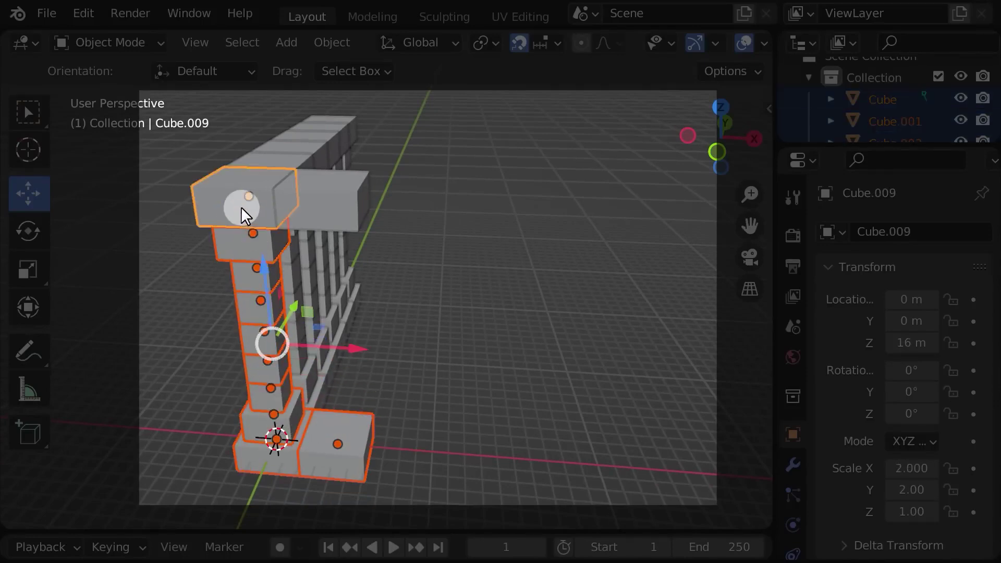
pyautogui.keyDown('shift'); pyautogui.click(334, 209); pyautogui.keyUp('shift')
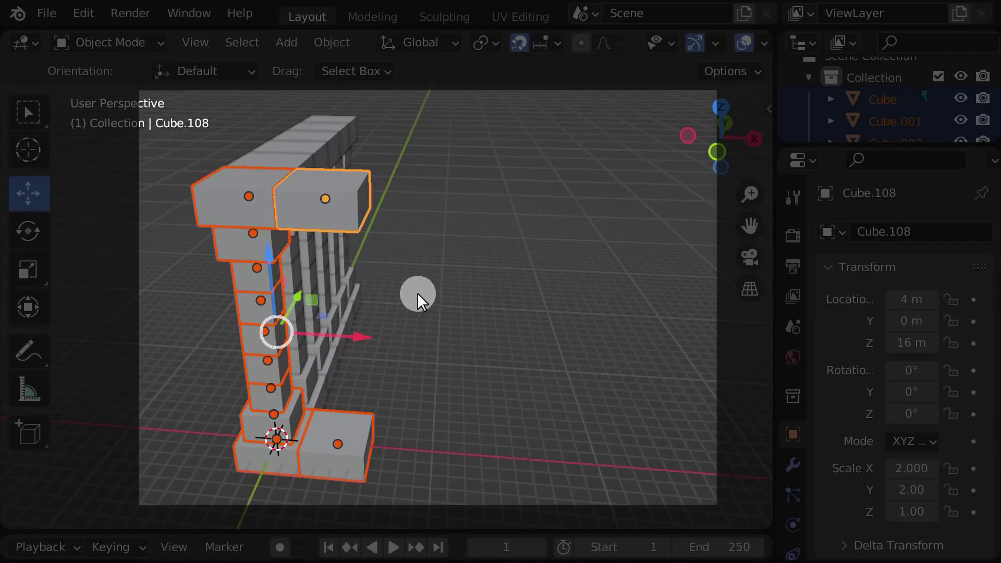
# Duplicate the selected column with its connecting blocks and move the copy along X, placing its connecting top block at 12 m
pyautogui.rightClick(549, 336)
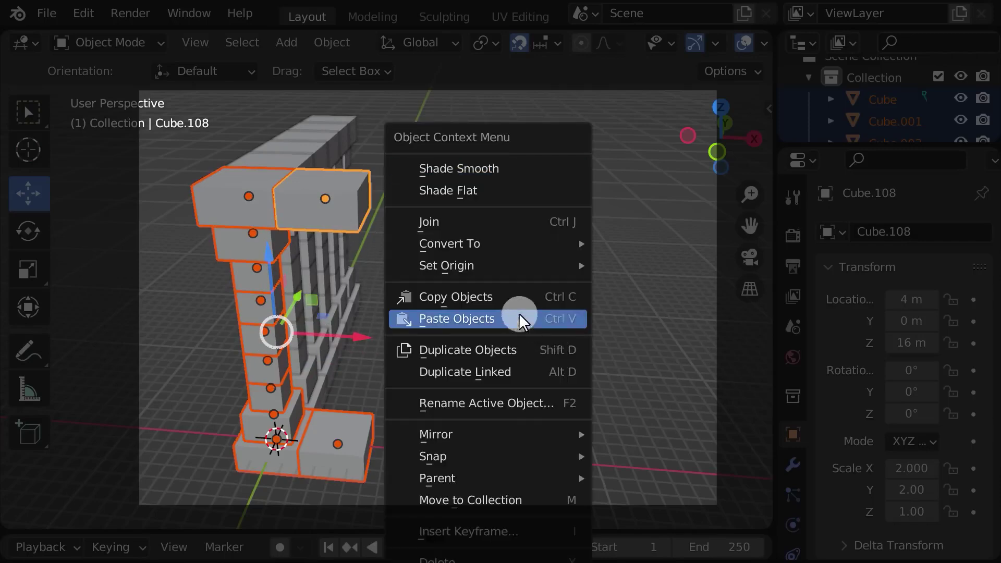
pyautogui.click(494, 349)
pyautogui.rightClick(494, 348)
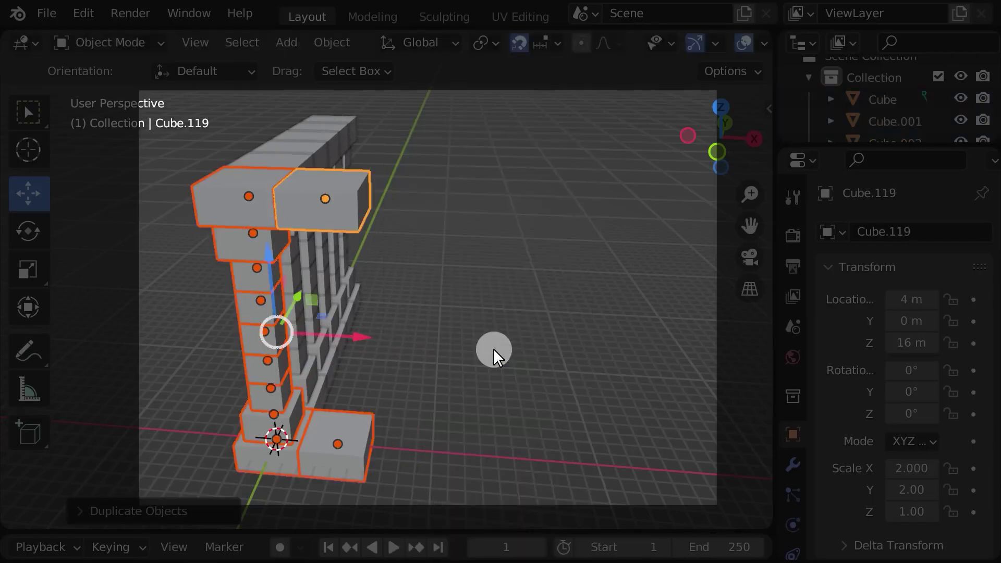
pyautogui.moveTo(346, 335); pyautogui.dragTo(490, 364)
# Duplicate the second front column with its connecting blocks and move the copy along X, placing its connecting top block at 20 m
pyautogui.moveTo(562, 411); pyautogui.dragTo(439, 380, button='middle')
pyautogui.rightClick(552, 296)
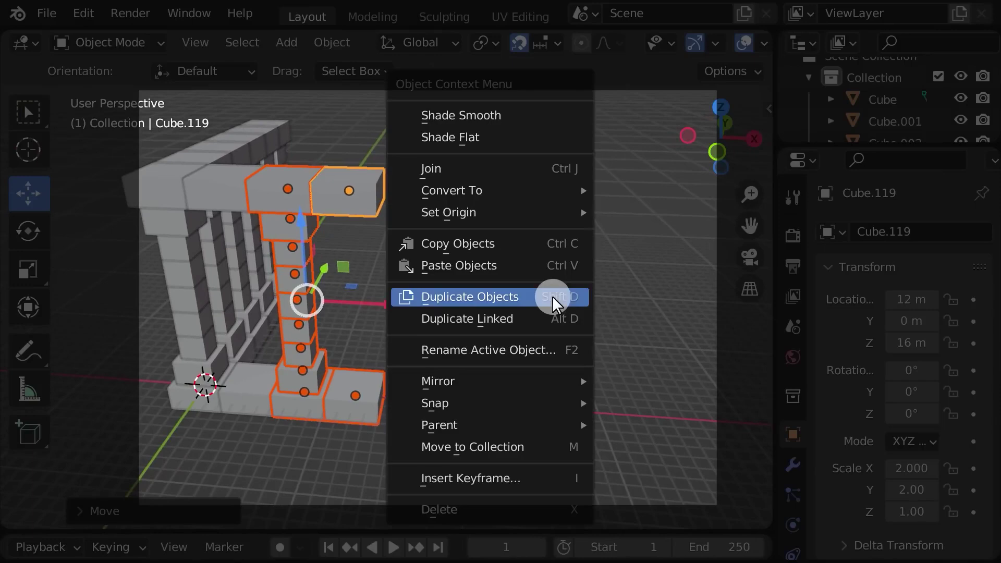
pyautogui.click(552, 295)
pyautogui.rightClick(552, 296)
pyautogui.moveTo(369, 306); pyautogui.dragTo(487, 326)
# Duplicate the third front column with its connecting blocks, move the copy so its connecting top block is at X 28 m, and deselect it
pyautogui.moveTo(487, 326)
pyautogui.mouseDown(button='middle')
pyautogui.moveTo(505, 355)
pyautogui.moveTo(486, 340)
pyautogui.mouseUp(button='middle')
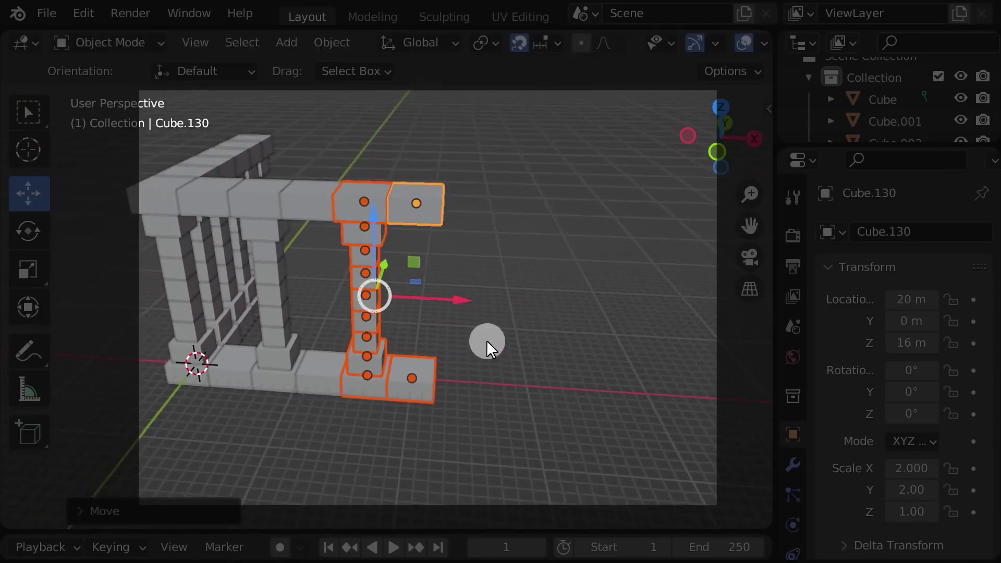
pyautogui.rightClick(574, 307)
pyautogui.click(574, 307)
pyautogui.rightClick(574, 307)
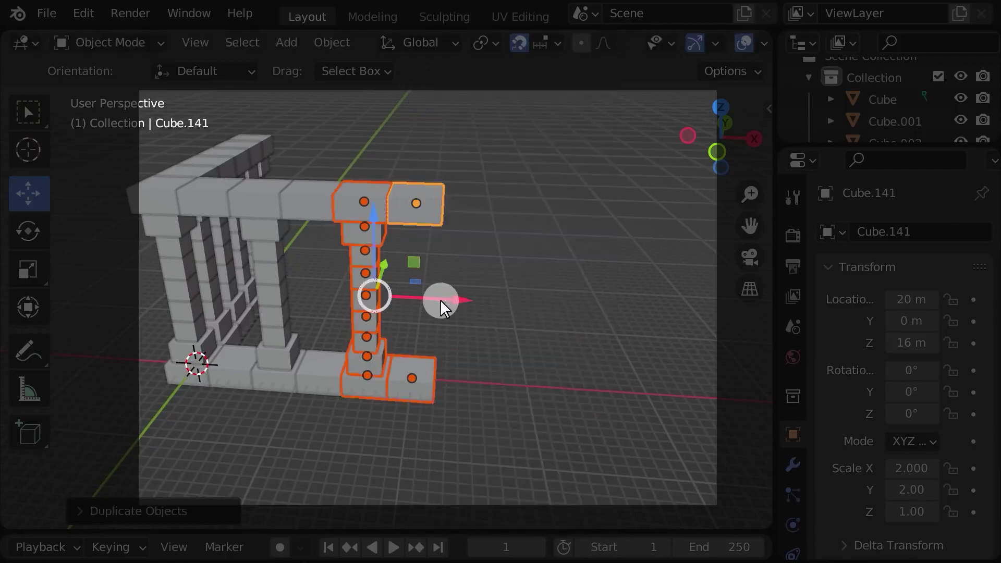
pyautogui.moveTo(440, 300); pyautogui.dragTo(543, 308)
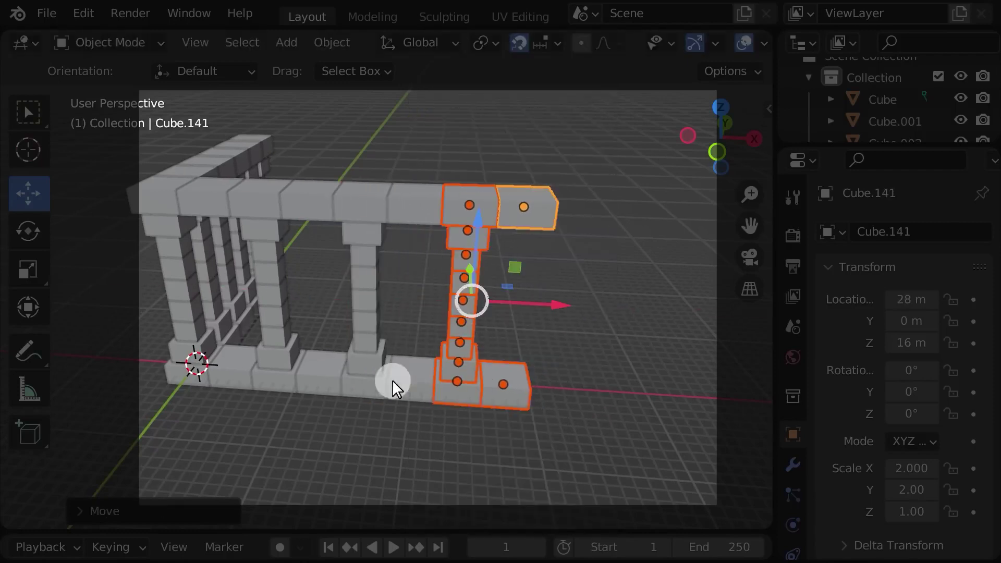
pyautogui.click(555, 343)
# Duplicate the top block of the original row's far end column, at Y 20 m, and move the copy along X to 4 m
pyautogui.moveTo(445, 252); pyautogui.dragTo(465, 276, button='middle')
pyautogui.click(401, 161)
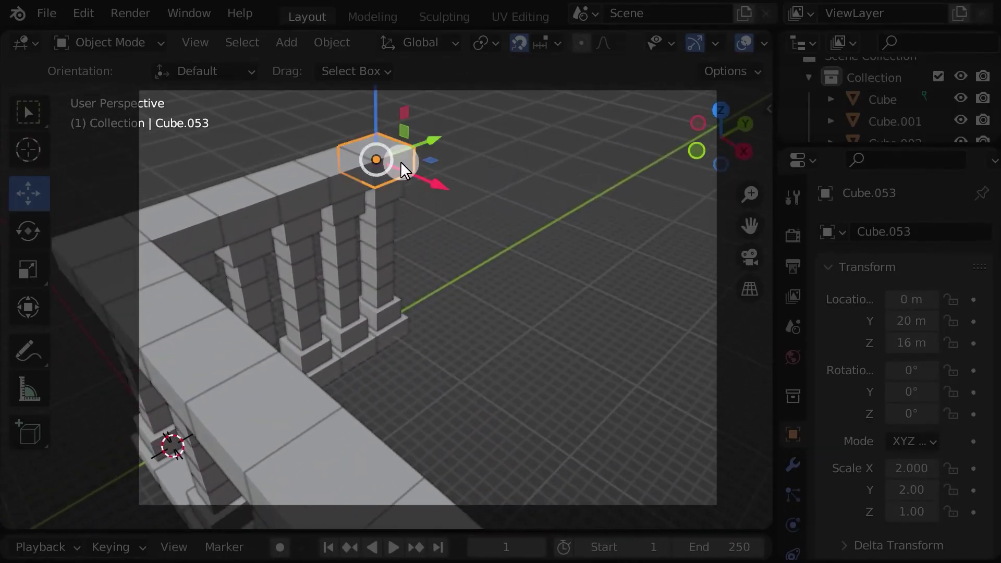
pyautogui.rightClick(401, 161)
pyautogui.click(578, 214)
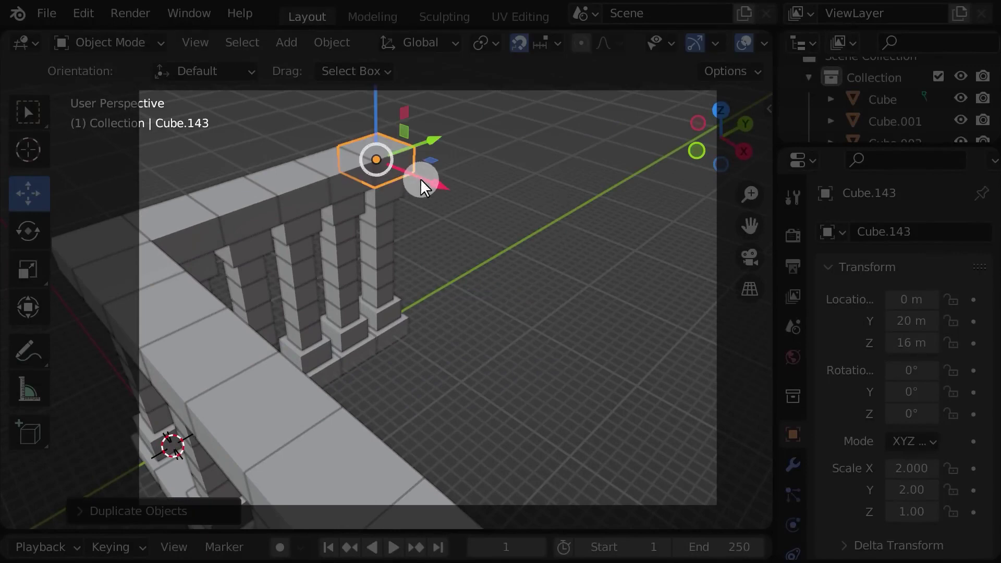
pyautogui.click(463, 204)
# Duplicate the far end column's base block and move the copy along X to 4 m
pyautogui.click(391, 322)
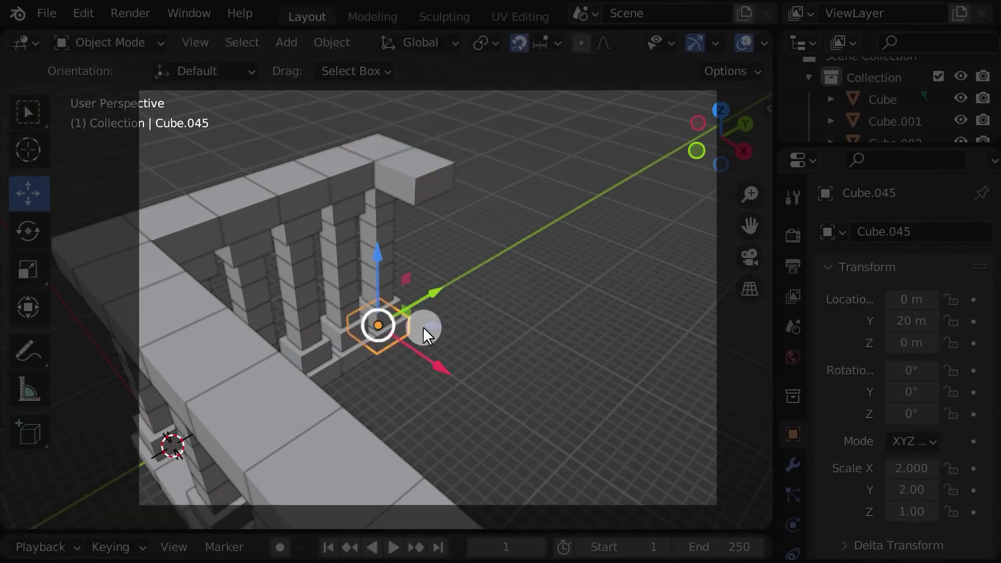
pyautogui.rightClick(571, 309)
pyautogui.click(570, 310)
pyautogui.click(571, 308)
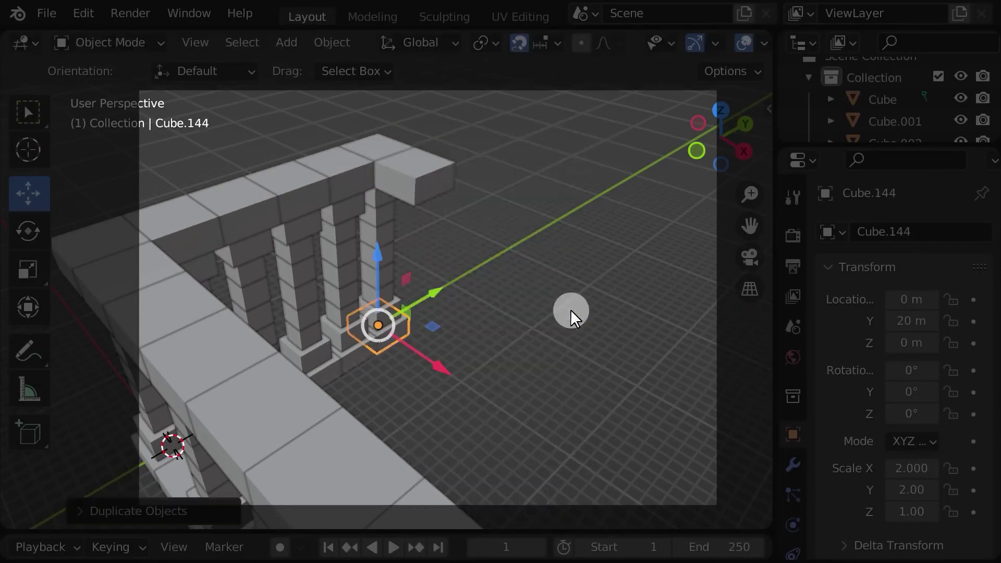
pyautogui.moveTo(441, 363); pyautogui.dragTo(471, 377)
# Add all blocks of the far end column and its duplicated top block to the selection with the duplicated base block
pyautogui.moveTo(590, 328); pyautogui.dragTo(555, 428, button='middle')
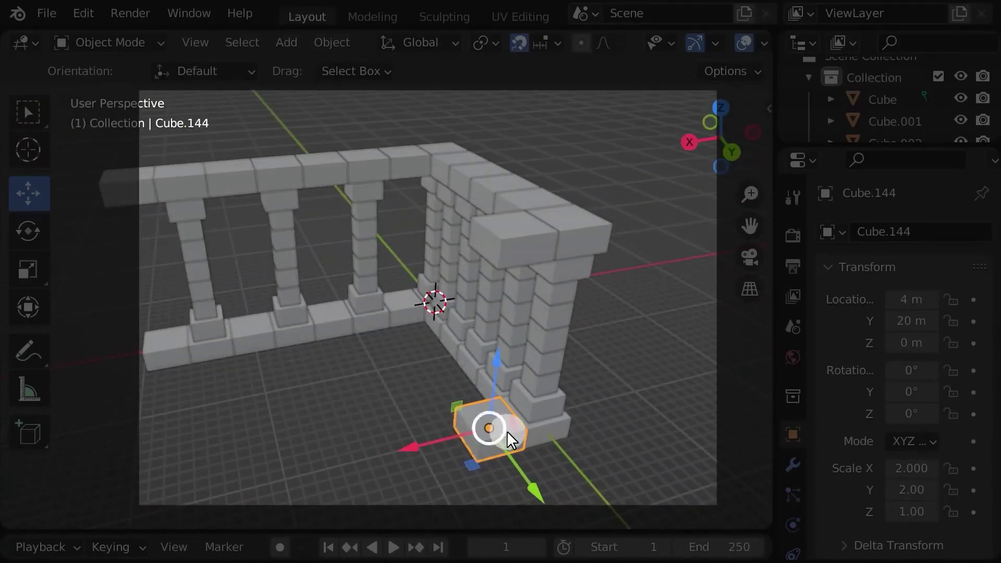
pyautogui.keyDown('shift'); pyautogui.click(542, 431); pyautogui.keyUp('shift')
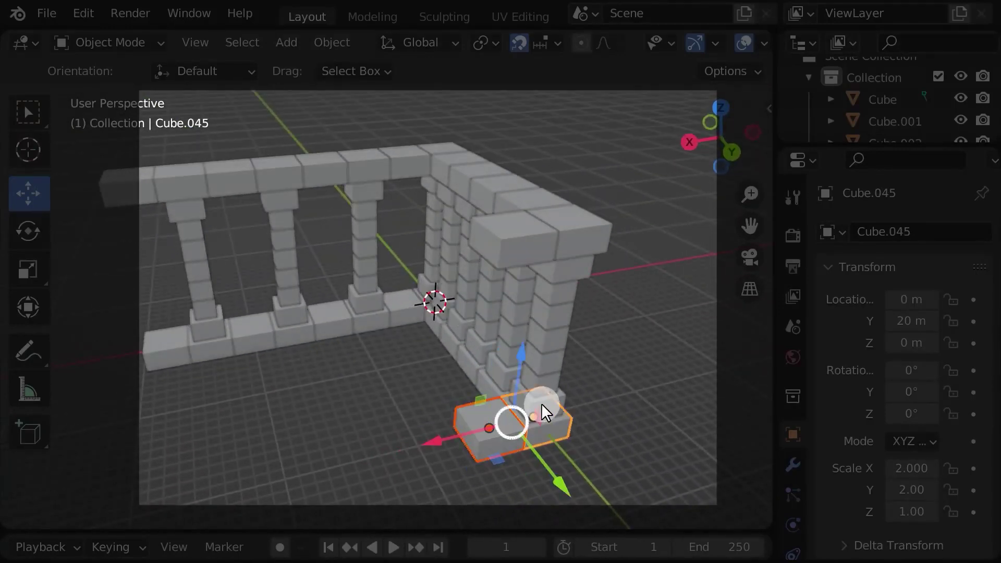
pyautogui.keyDown('shift'); pyautogui.click(541, 403); pyautogui.keyUp('shift')
pyautogui.keyDown('shift'); pyautogui.click(545, 382); pyautogui.keyUp('shift')
pyautogui.keyDown('shift'); pyautogui.click(549, 362); pyautogui.keyUp('shift')
pyautogui.keyDown('shift'); pyautogui.click(552, 338); pyautogui.keyUp('shift')
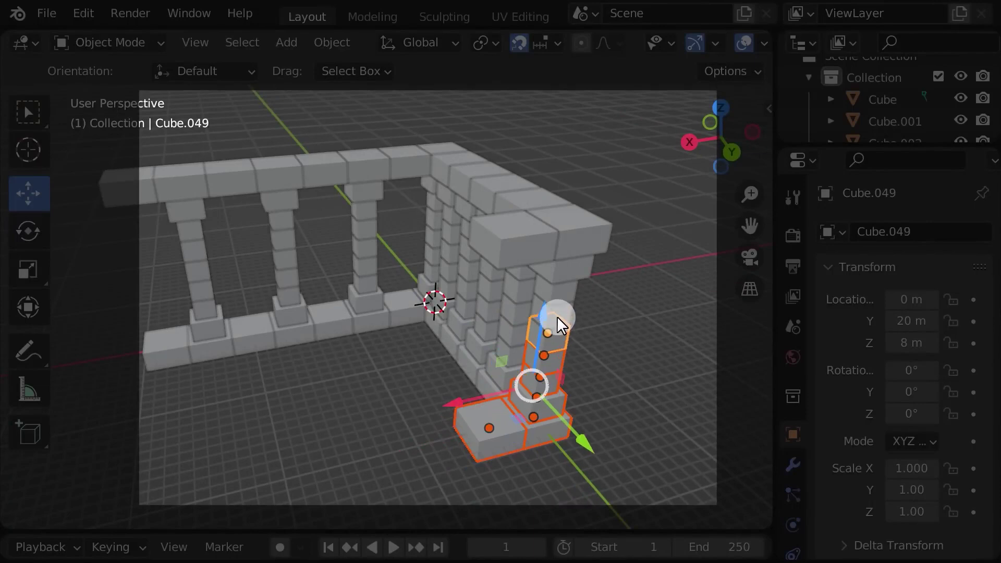
pyautogui.keyDown('shift'); pyautogui.click(556, 316); pyautogui.keyUp('shift')
pyautogui.keyDown('shift'); pyautogui.click(564, 294); pyautogui.keyUp('shift')
pyautogui.keyDown('shift'); pyautogui.click(570, 263); pyautogui.keyUp('shift')
pyautogui.keyDown('shift'); pyautogui.click(542, 242); pyautogui.keyUp('shift')
pyautogui.keyDown('shift'); pyautogui.click(517, 264); pyautogui.keyUp('shift')
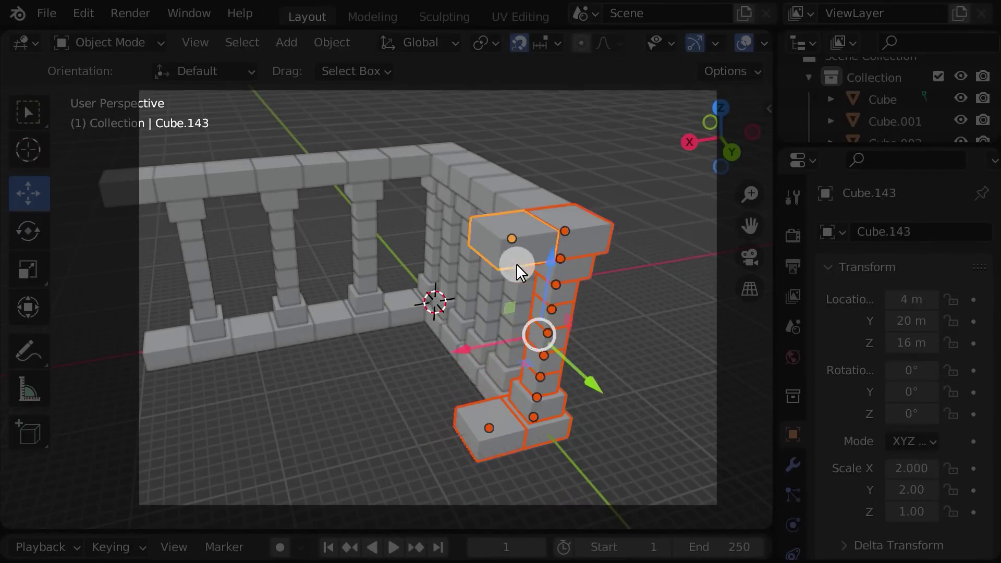
# Duplicate the selected far end column with its connecting blocks and move the copy along X, placing its connecting top block at 12 m
pyautogui.rightClick(296, 299)
pyautogui.click(296, 299)
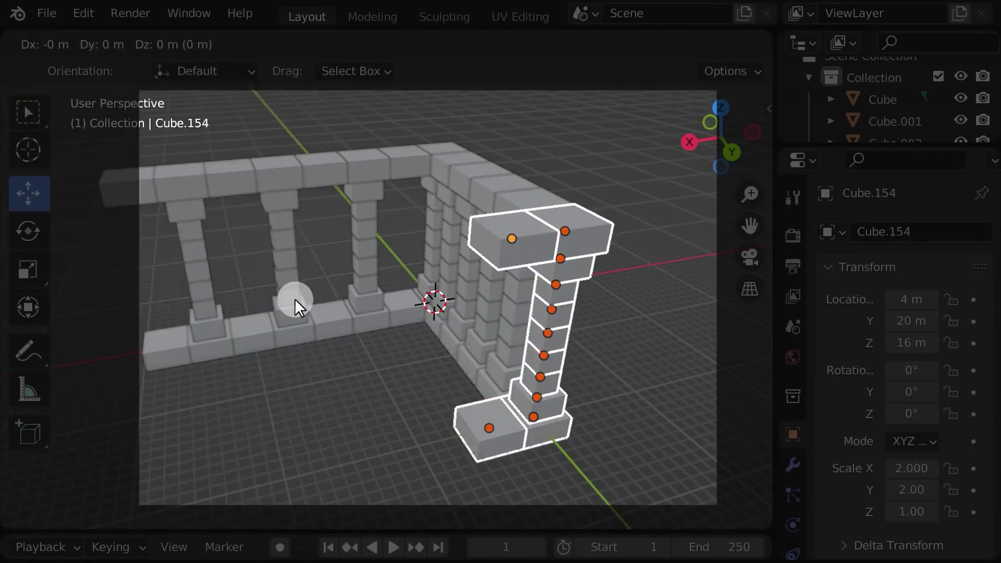
pyautogui.rightClick(493, 371)
pyautogui.moveTo(476, 355); pyautogui.dragTo(362, 357)
# Duplicate the second far-side column with its connecting blocks and move the copy along X, placing its connecting top block at 20 m
pyautogui.scroll(4, 398, 333)
pyautogui.rightClick(433, 299)
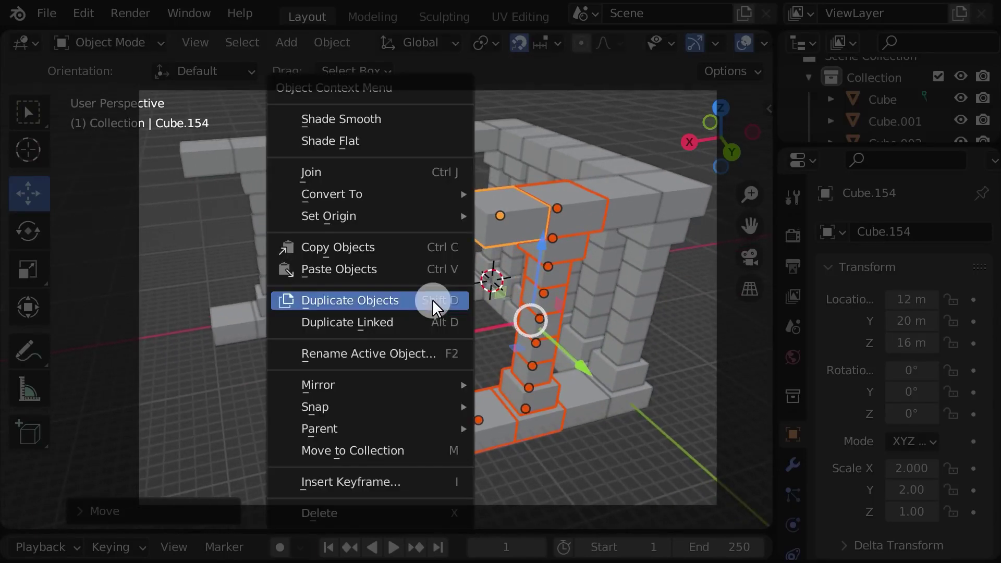
pyautogui.click(433, 300)
pyautogui.rightClick(432, 301)
pyautogui.scroll(-4, 432, 301)
pyautogui.moveTo(460, 335); pyautogui.dragTo(349, 340)
# Duplicate the third far-side column with its connecting blocks and move the copy along X, placing its connecting top block at 28 m
pyautogui.keyDown('shift'); pyautogui.moveTo(349, 340); pyautogui.dragTo(435, 333, button='middle'); pyautogui.keyUp('shift')
pyautogui.rightClick(436, 312)
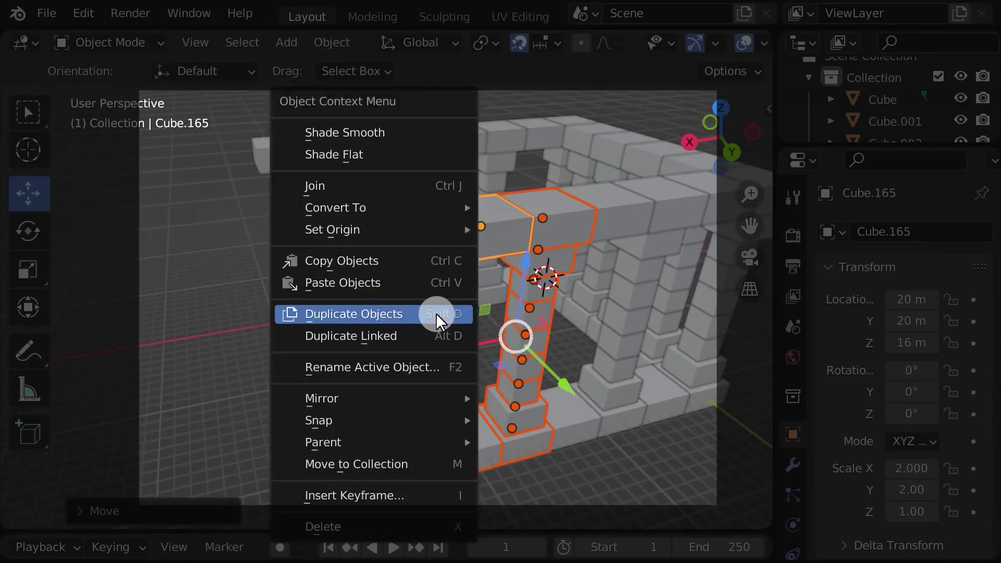
pyautogui.click(436, 313)
pyautogui.rightClick(436, 313)
pyautogui.moveTo(445, 343); pyautogui.dragTo(324, 353)
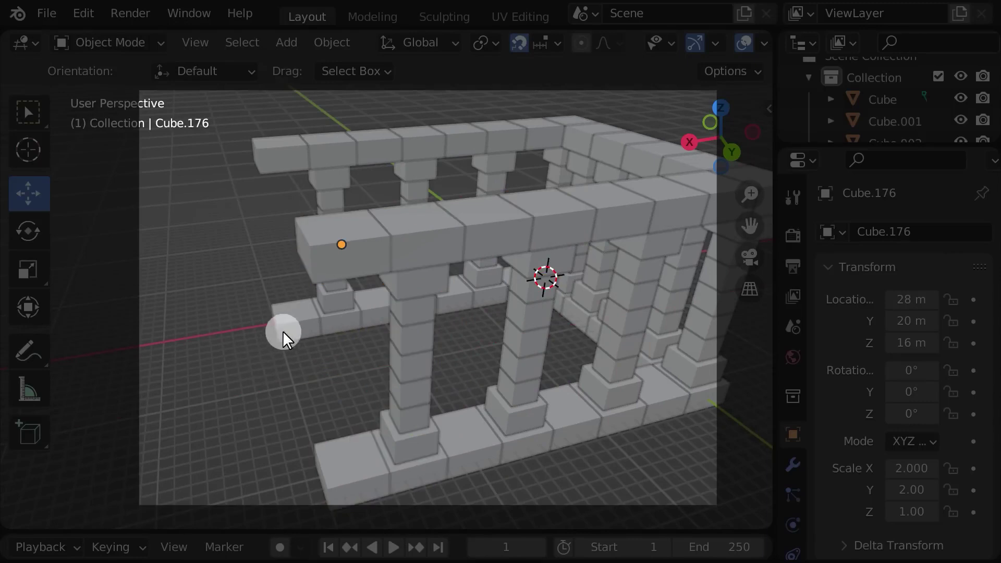
# Select the whole detached row of columns and move it along X against the open ends of both long sides
pyautogui.moveTo(283, 331); pyautogui.dragTo(516, 344, button='middle')
pyautogui.scroll(-3, 439, 350)
pyautogui.moveTo(424, 348); pyautogui.dragTo(449, 352, button='middle')
pyautogui.scroll(-2, 449, 352)
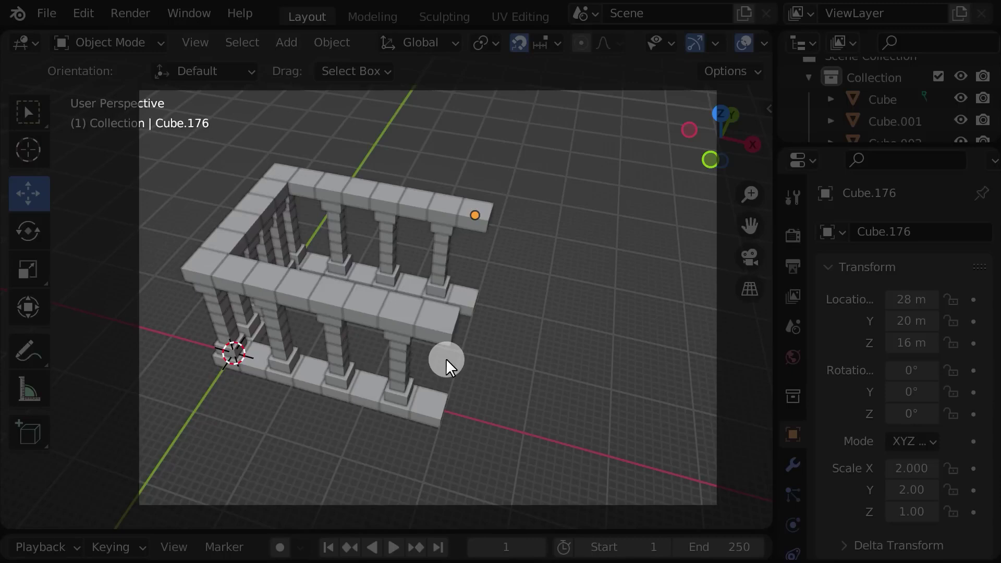
pyautogui.click(447, 365)
pyautogui.moveTo(446, 365); pyautogui.dragTo(503, 292, button='middle')
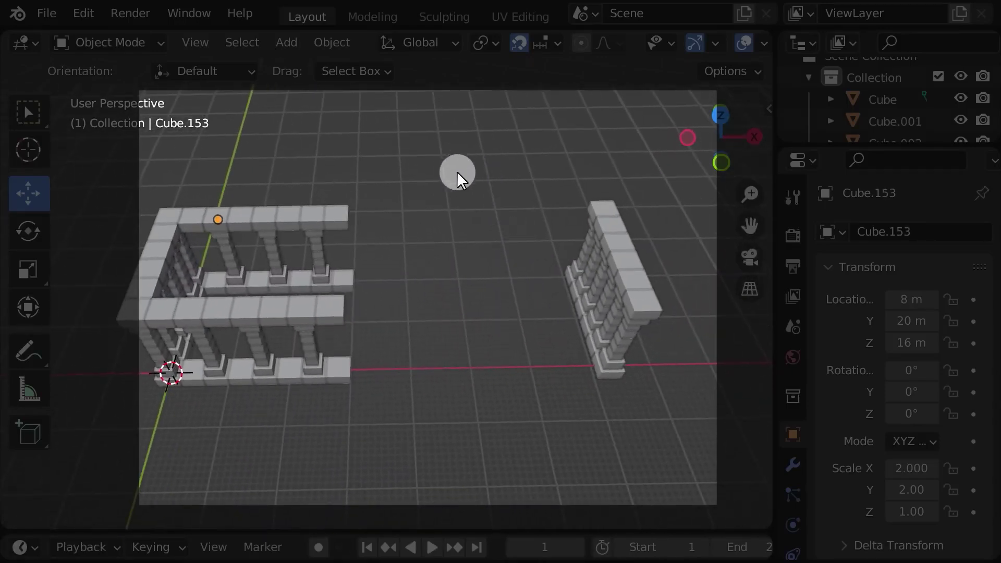
pyautogui.moveTo(451, 170); pyautogui.dragTo(675, 403)
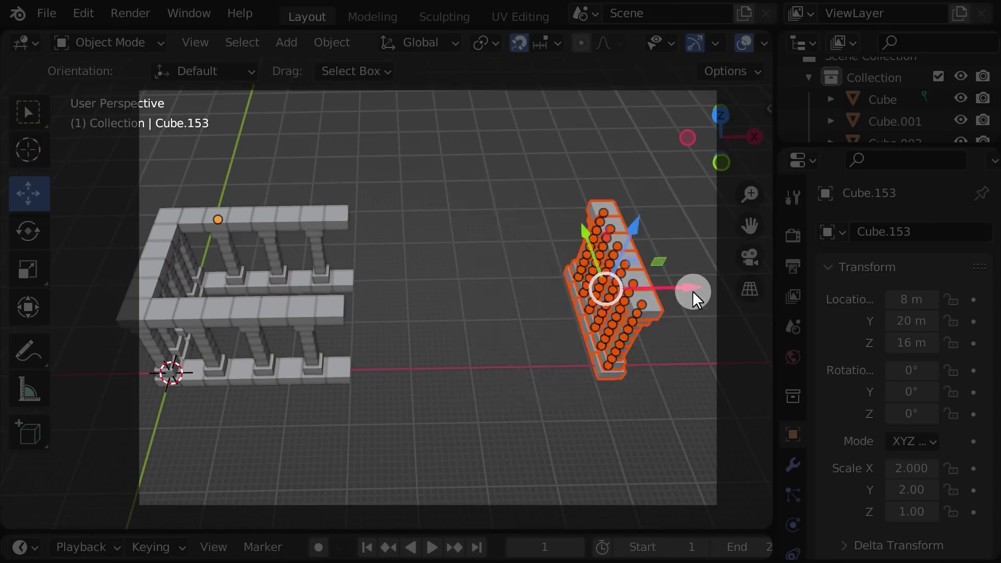
pyautogui.press('g')
pyautogui.press('x')
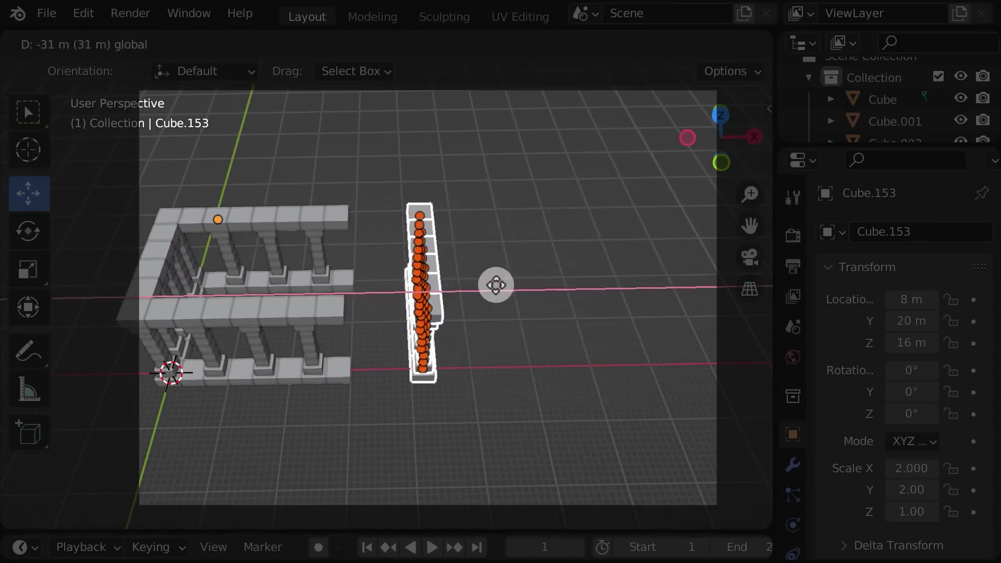
pyautogui.click(442, 291)
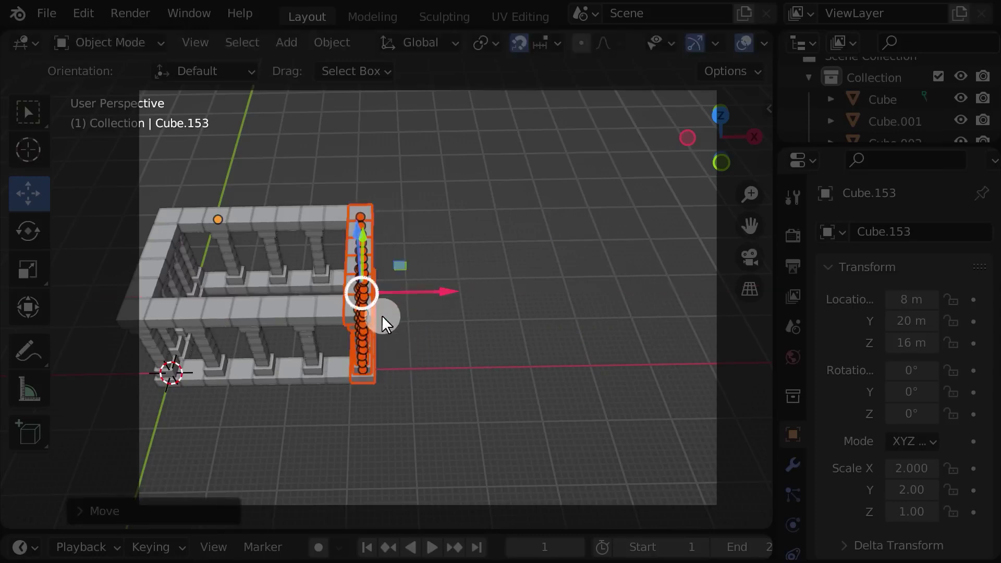
pyautogui.moveTo(384, 318); pyautogui.dragTo(460, 356, button='middle')
pyautogui.click(611, 326)
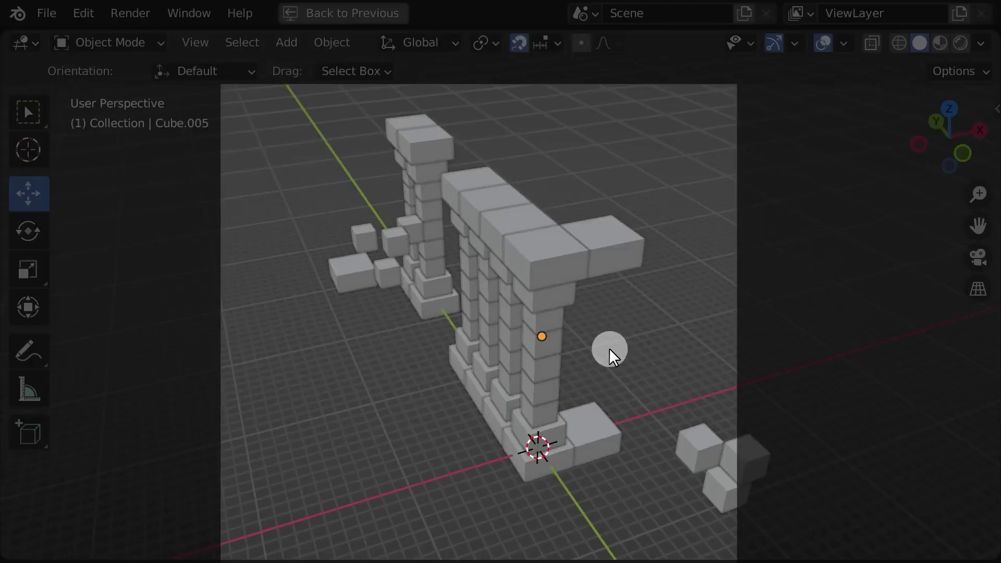
# Try raising the Array modifier's count on the block beside the row of columns
pyautogui.moveTo(610, 351); pyautogui.dragTo(702, 351, button='middle')
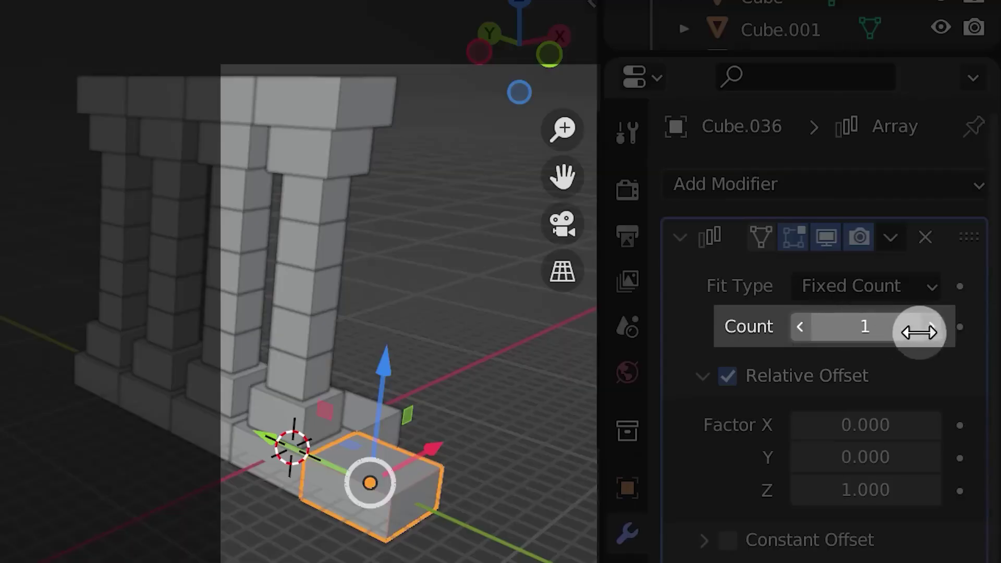
pyautogui.click(931, 328)
pyautogui.click(931, 328)
pyautogui.click(931, 327)
pyautogui.click(930, 327)
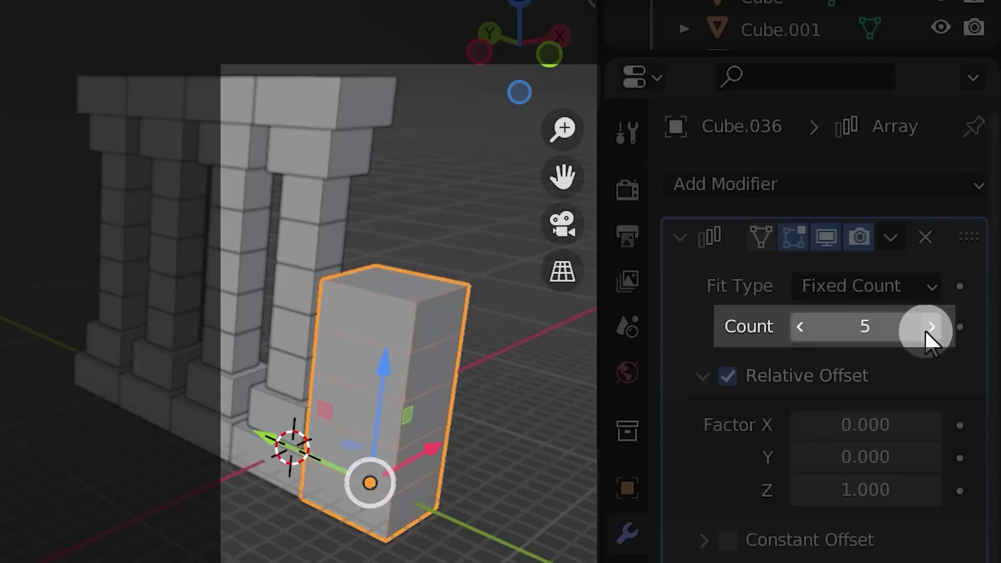
pyautogui.click(931, 327)
pyautogui.click(931, 328)
pyautogui.click(930, 328)
pyautogui.click(931, 327)
# Lower the Array modifier's count on the block again
pyautogui.click(803, 327)
pyautogui.click(802, 327)
pyautogui.click(803, 327)
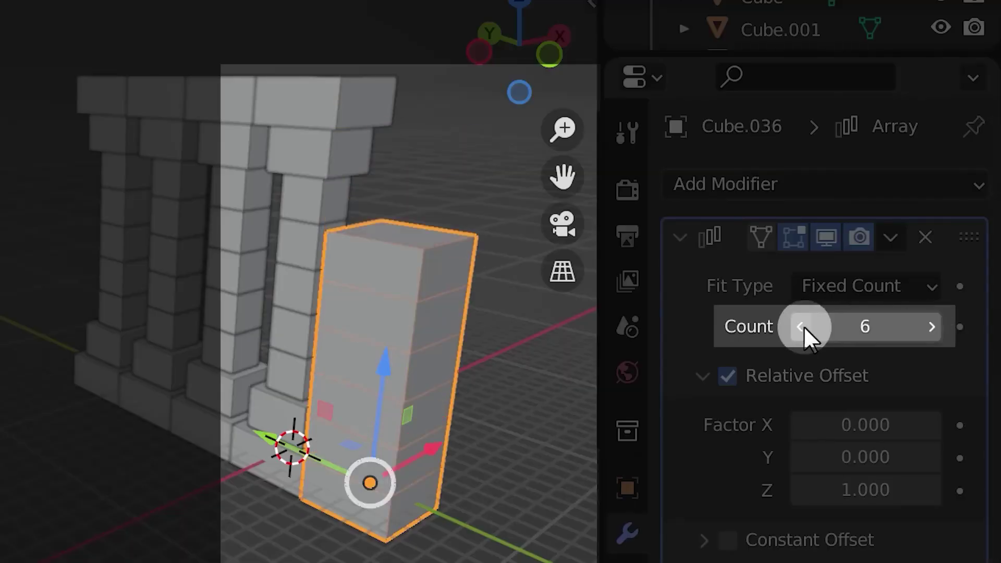
pyautogui.click(803, 327)
pyautogui.click(803, 327)
pyautogui.click(803, 326)
pyautogui.click(803, 327)
pyautogui.click(803, 327)
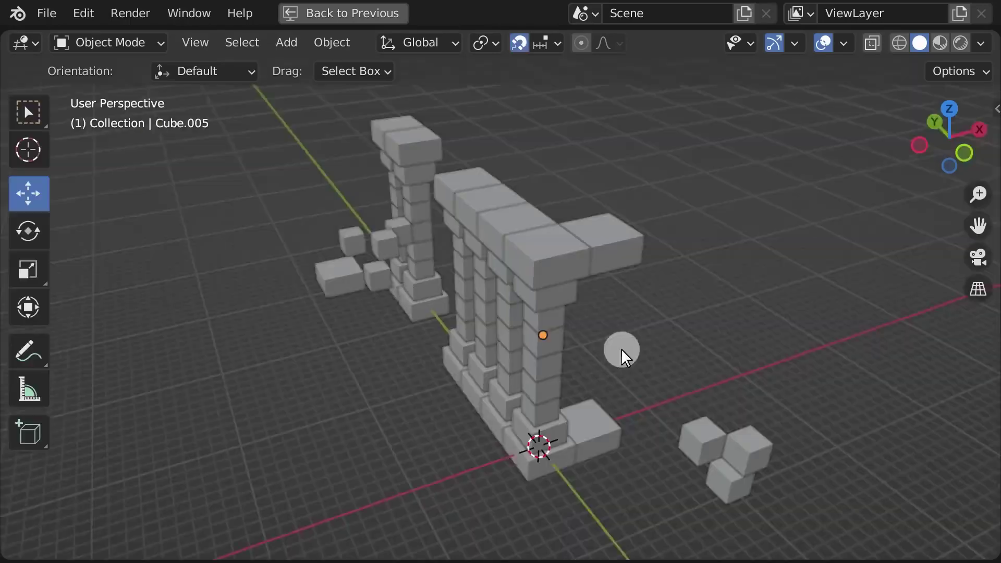
# Switch to the Shading workspace for the finished colonnade
pyautogui.moveTo(619, 351); pyautogui.dragTo(688, 349, button='middle')
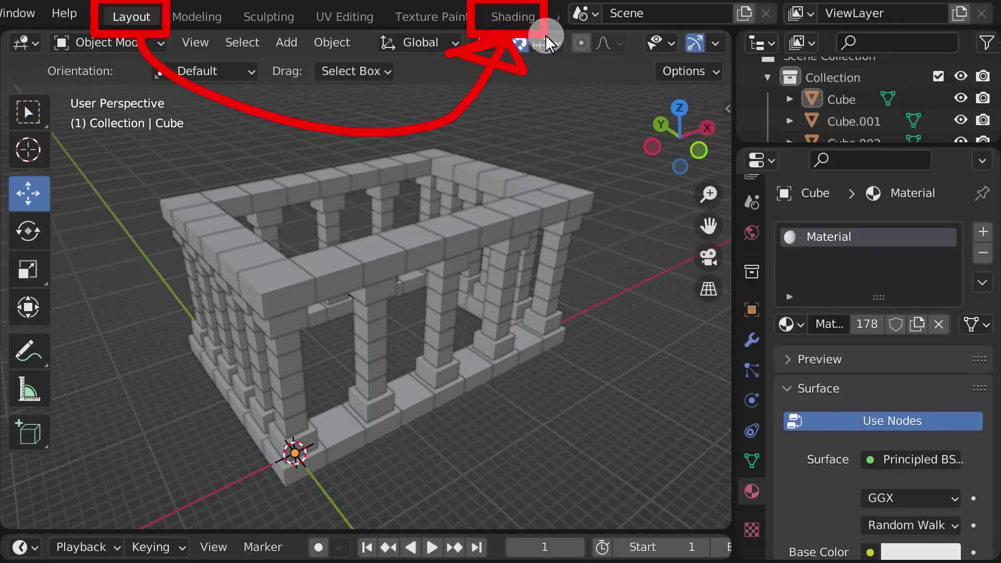
pyautogui.click(516, 20)
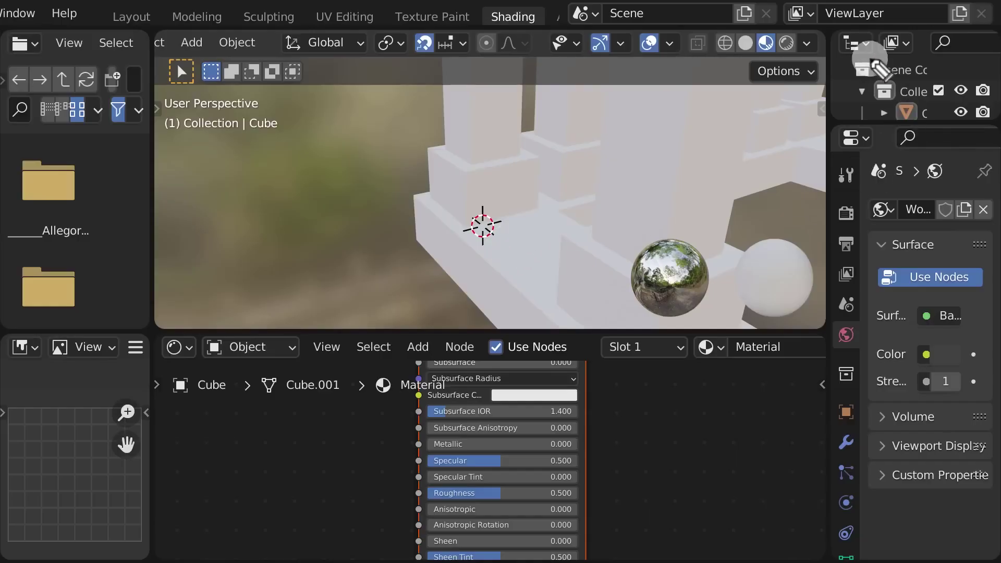
pyautogui.moveTo(940, 250); pyautogui.dragTo(861, 355)
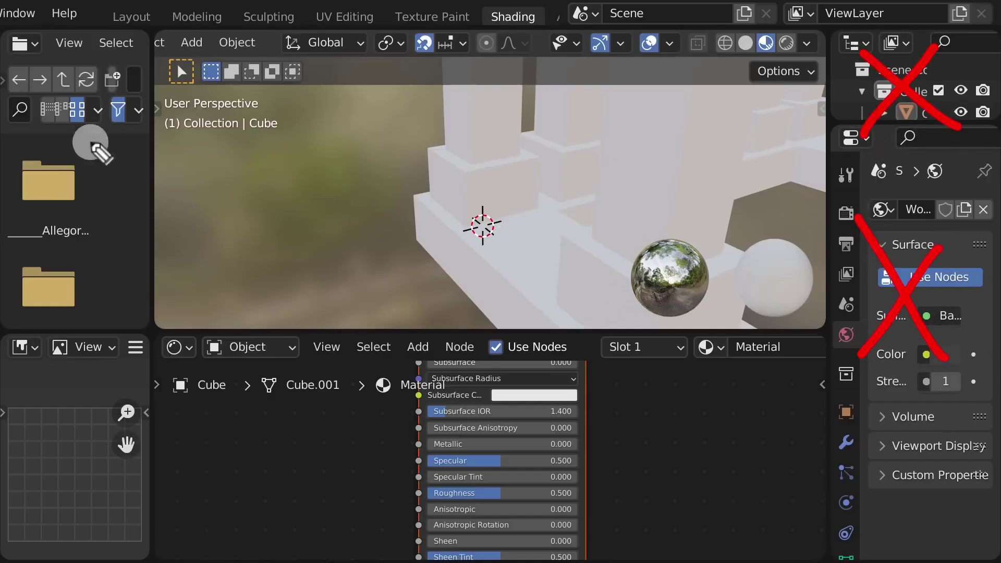
pyautogui.moveTo(53, 107); pyautogui.dragTo(175, 249)
pyautogui.moveTo(162, 124); pyautogui.dragTo(76, 250)
pyautogui.moveTo(40, 365); pyautogui.dragTo(194, 489)
pyautogui.moveTo(137, 372); pyautogui.dragTo(57, 512)
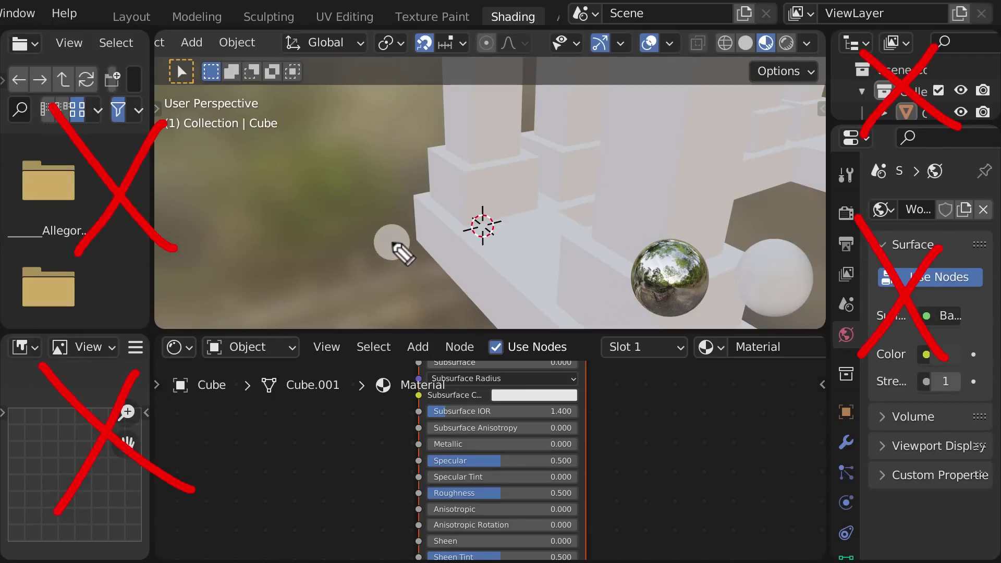
# Shrink the side areas to widen the 3D viewport and node editor, and bring the whole colonnade into view
pyautogui.moveTo(151, 239); pyautogui.dragTo(46, 240)
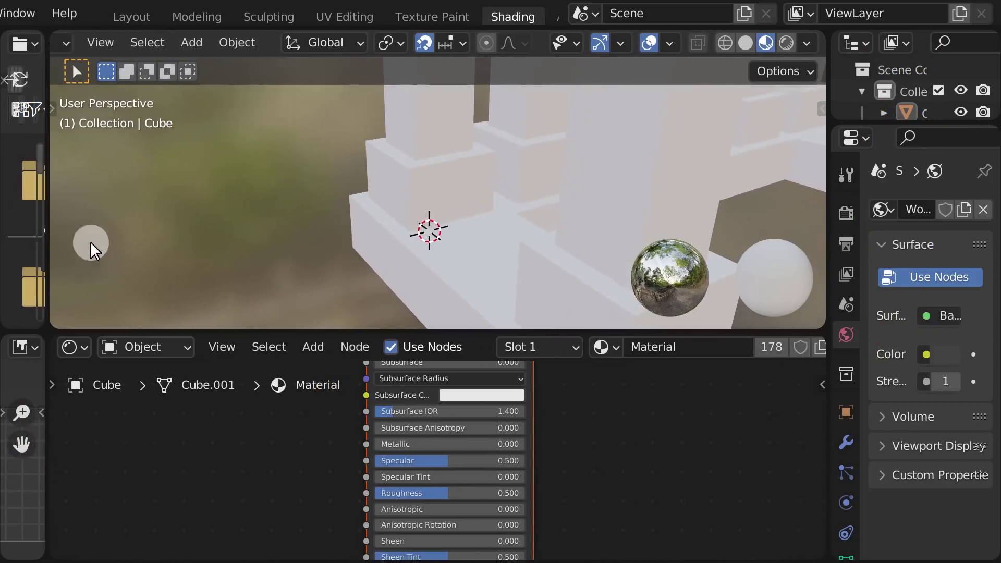
pyautogui.moveTo(834, 209); pyautogui.dragTo(917, 212)
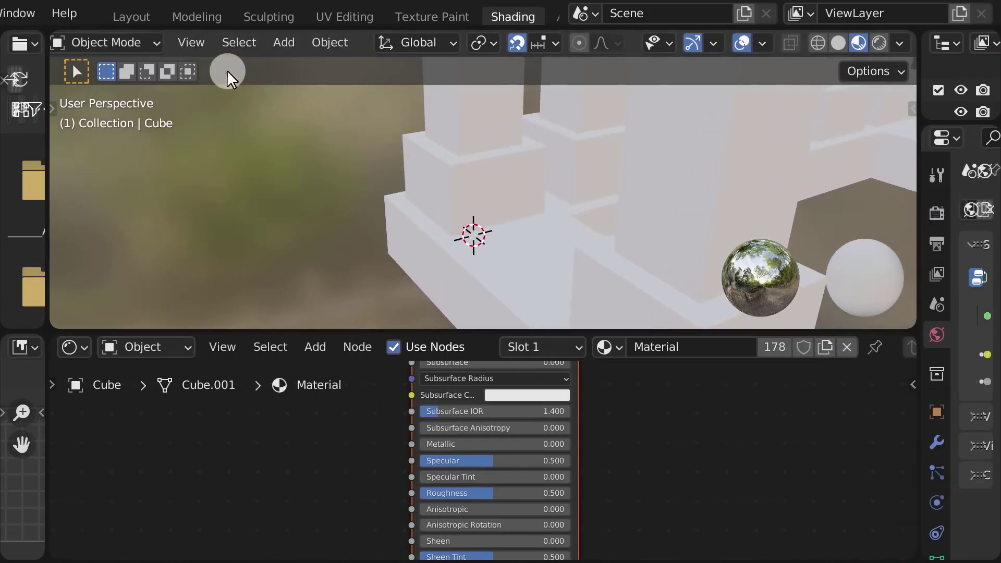
pyautogui.moveTo(228, 71)
pyautogui.mouseDown()
pyautogui.moveTo(634, 277)
pyautogui.moveTo(684, 316)
pyautogui.moveTo(728, 323)
pyautogui.mouseUp()
pyautogui.scroll(-10, 485, 198)
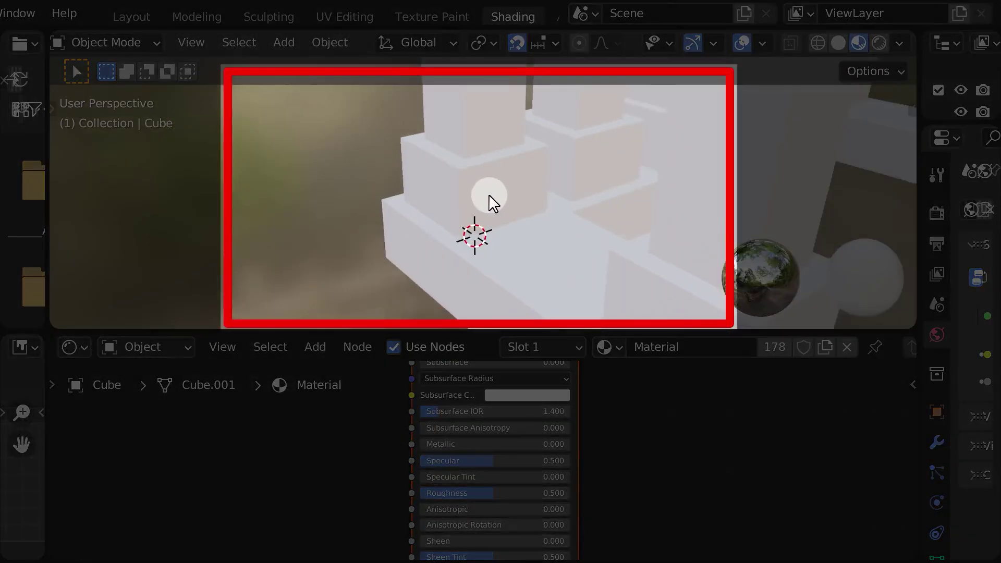
pyautogui.moveTo(500, 200); pyautogui.dragTo(562, 207, button='middle')
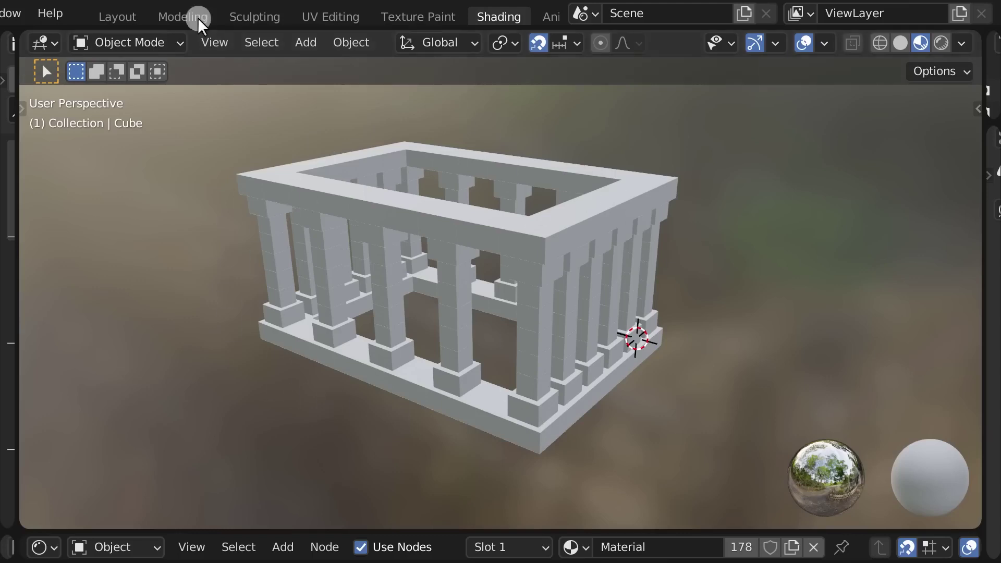
# Compare how the colonnade looks in the Layout workspace and the Shading workspace
pyautogui.click(107, 17)
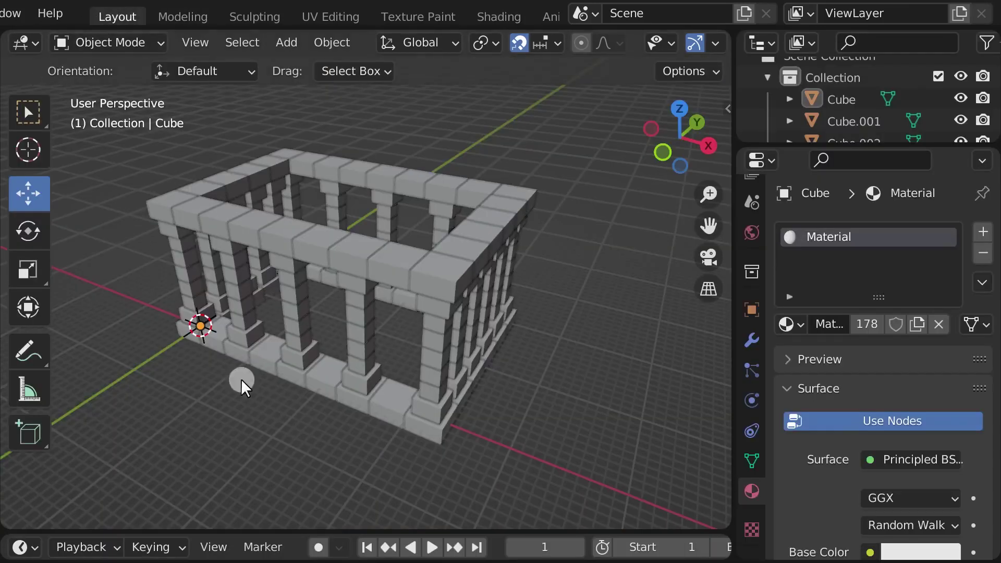
pyautogui.click(492, 16)
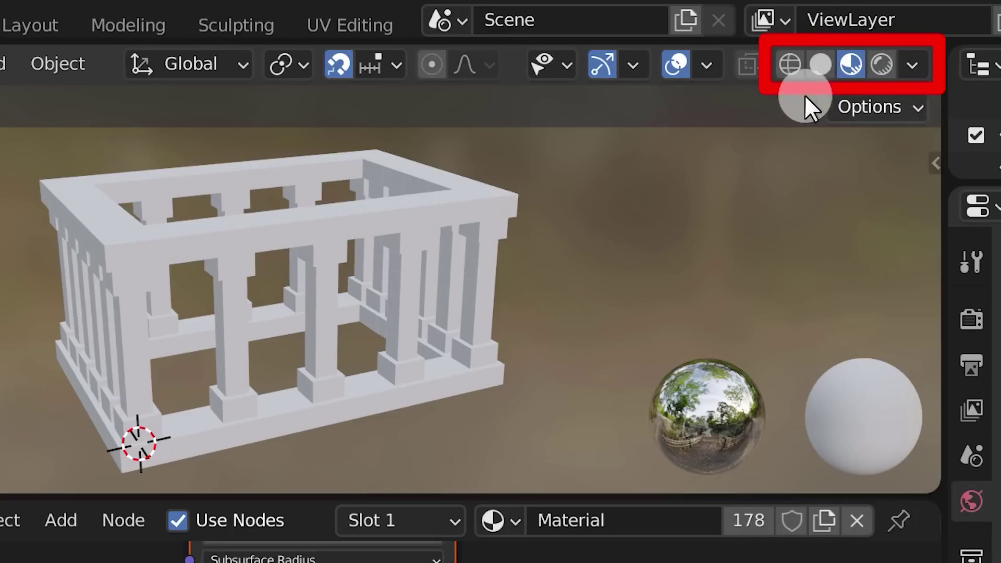
pyautogui.moveTo(774, 59); pyautogui.dragTo(655, 50, button='middle')
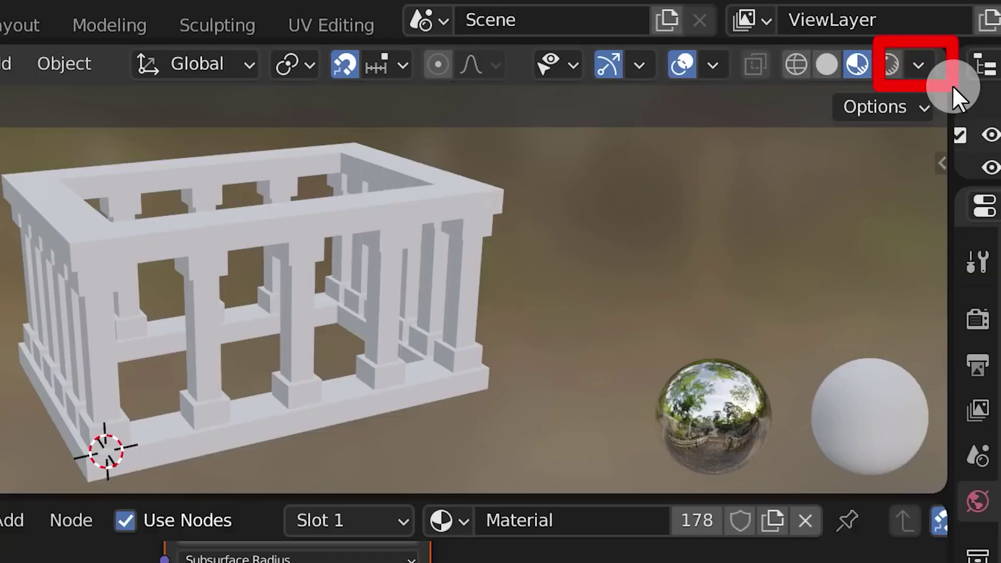
# Open the Viewport Shading options for the material preview
pyautogui.click(919, 70)
pyautogui.click(921, 70)
pyautogui.click(921, 70)
pyautogui.click(921, 71)
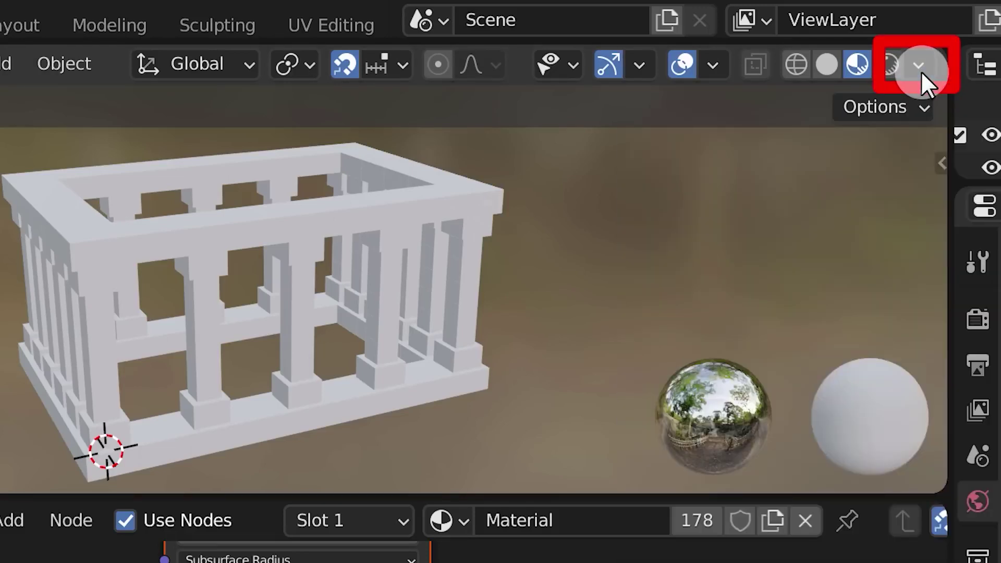
pyautogui.click(921, 71)
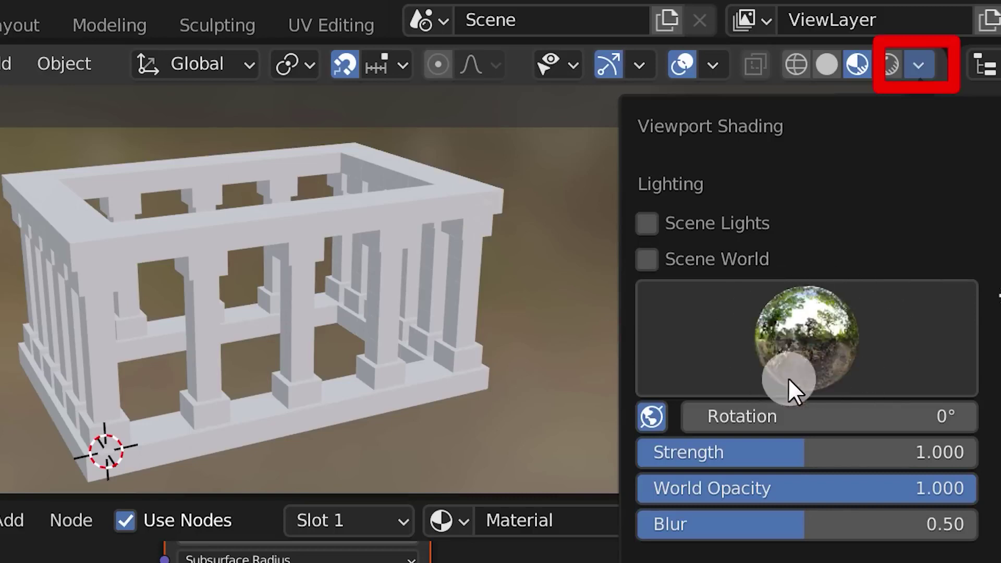
# Try the city, courtyard and forest environments as the material preview lighting
pyautogui.click(809, 336)
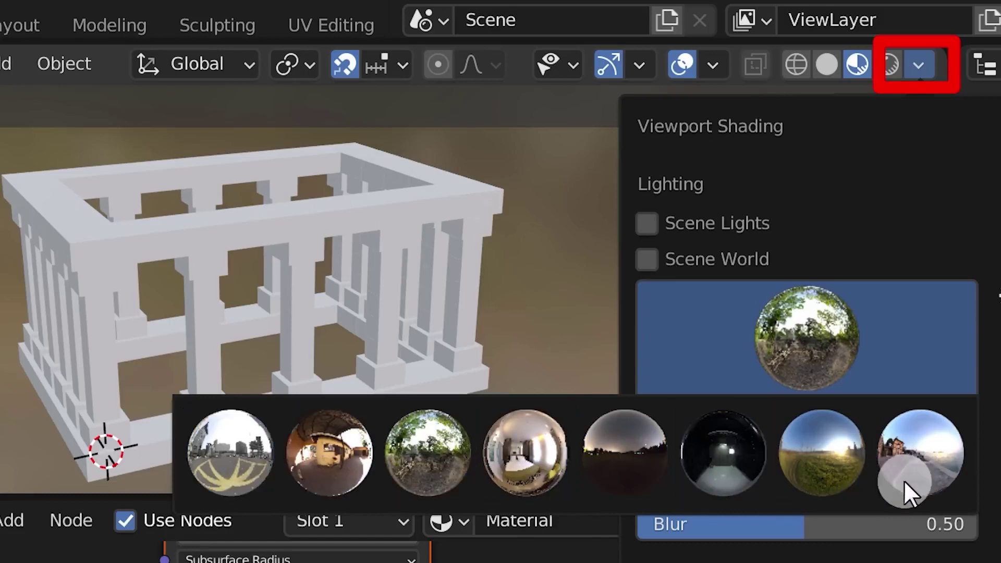
pyautogui.click(233, 458)
pyautogui.click(787, 349)
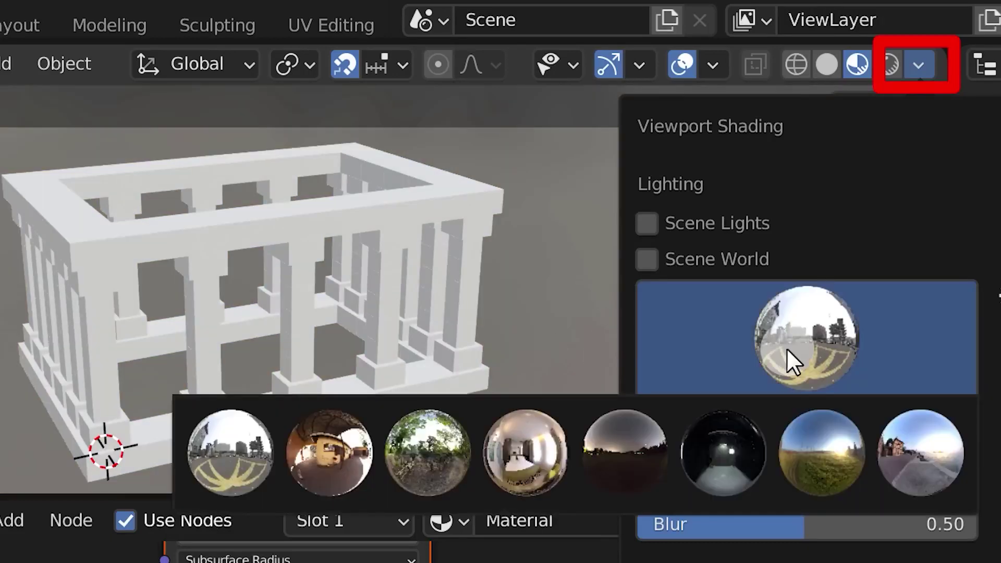
pyautogui.click(361, 451)
pyautogui.click(753, 352)
pyautogui.click(431, 453)
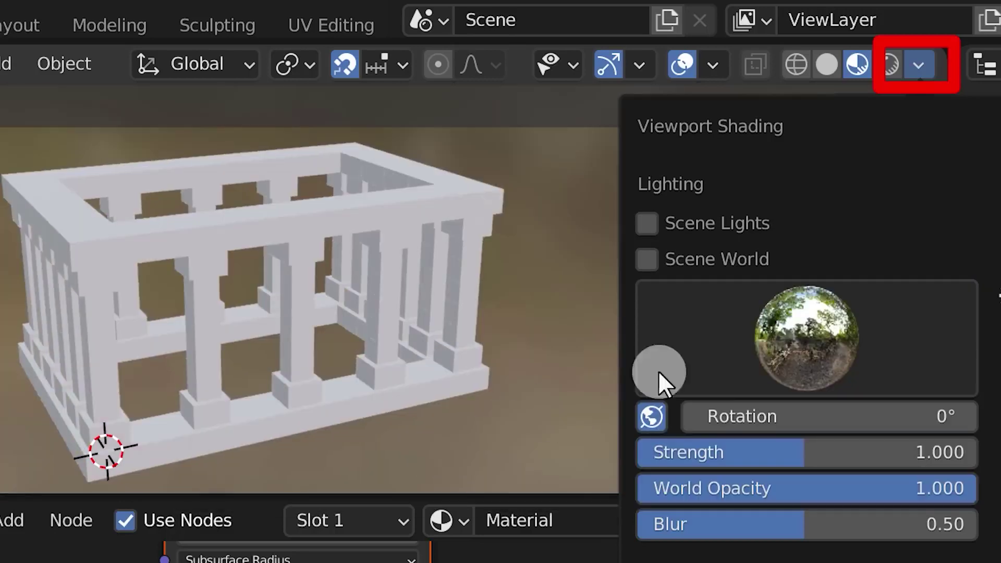
# Try the bright interior environment and set the material preview lighting to the street environment with the house
pyautogui.click(777, 346)
pyautogui.click(527, 454)
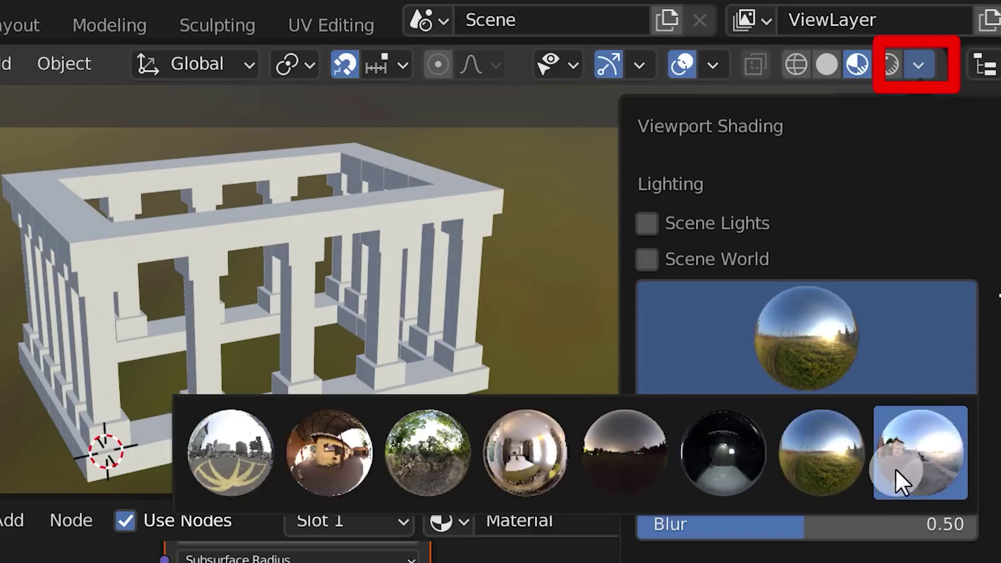
pyautogui.click(923, 455)
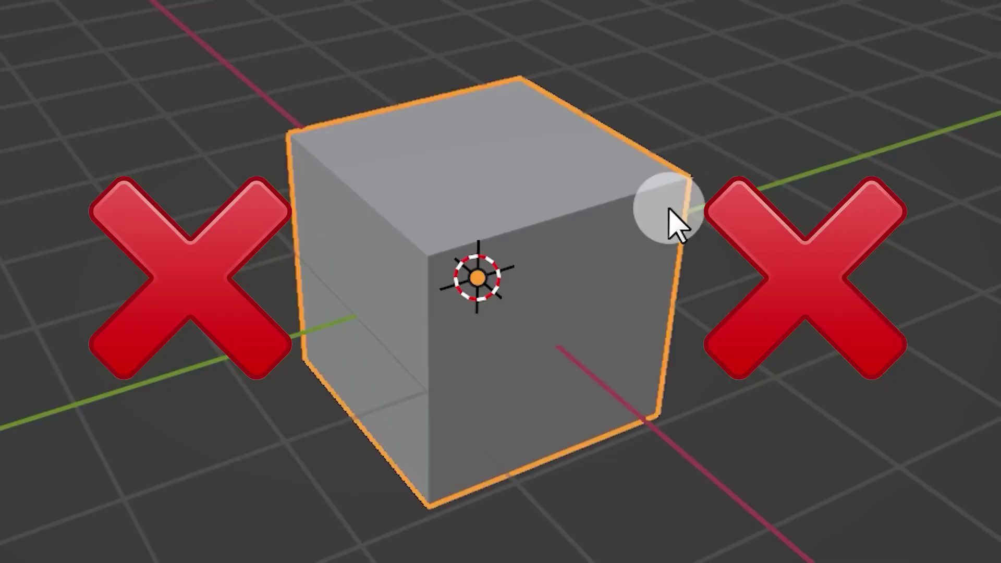
# Delete the default cube
pyautogui.press('x')
pyautogui.click(672, 222)
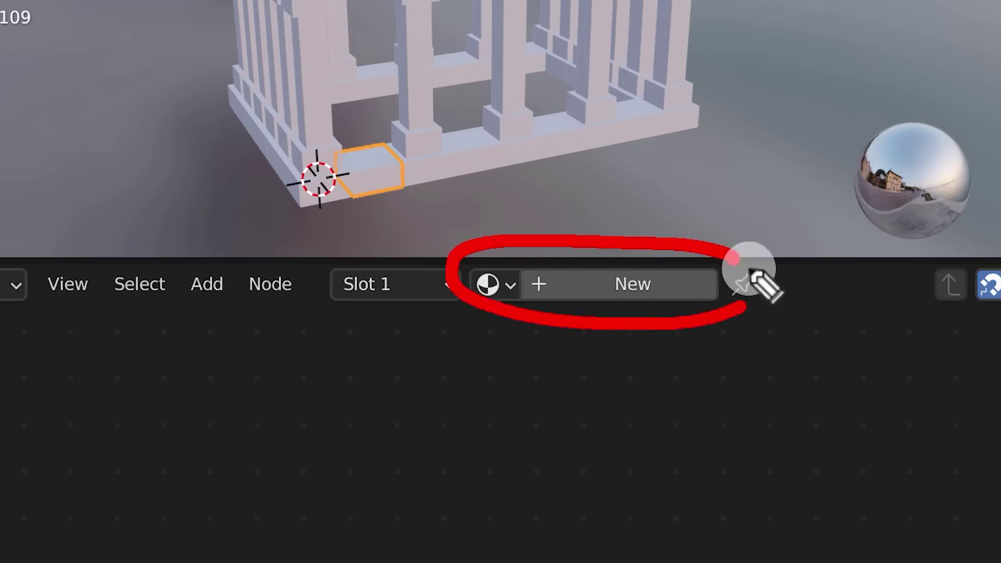
# Create a new material for the selected base block beside the corner column
pyautogui.moveTo(749, 269); pyautogui.dragTo(746, 307)
pyautogui.click(554, 277)
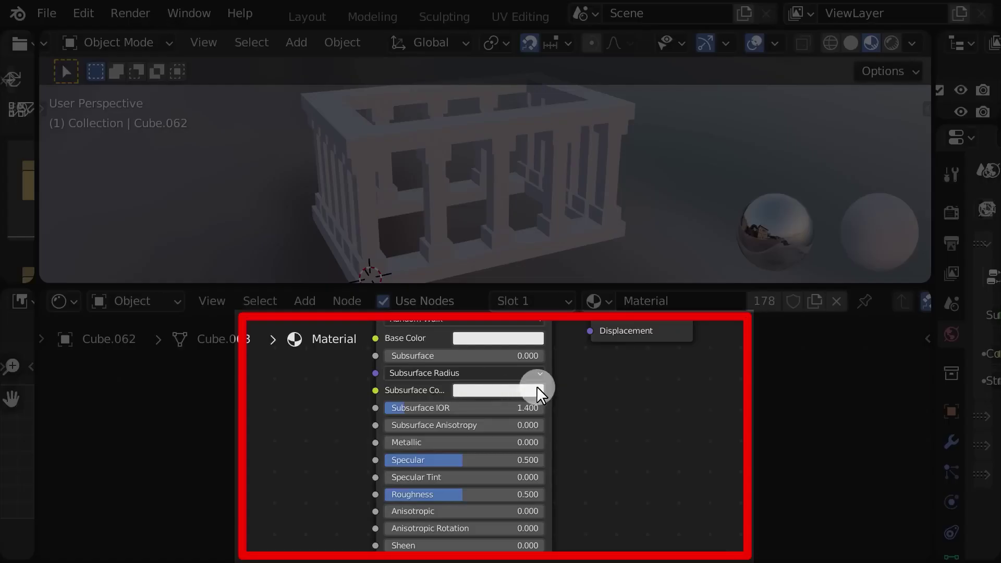
# Examine the Principled BSDF node and its connection to the material output in the node editor
pyautogui.moveTo(539, 383); pyautogui.dragTo(499, 434, button='middle')
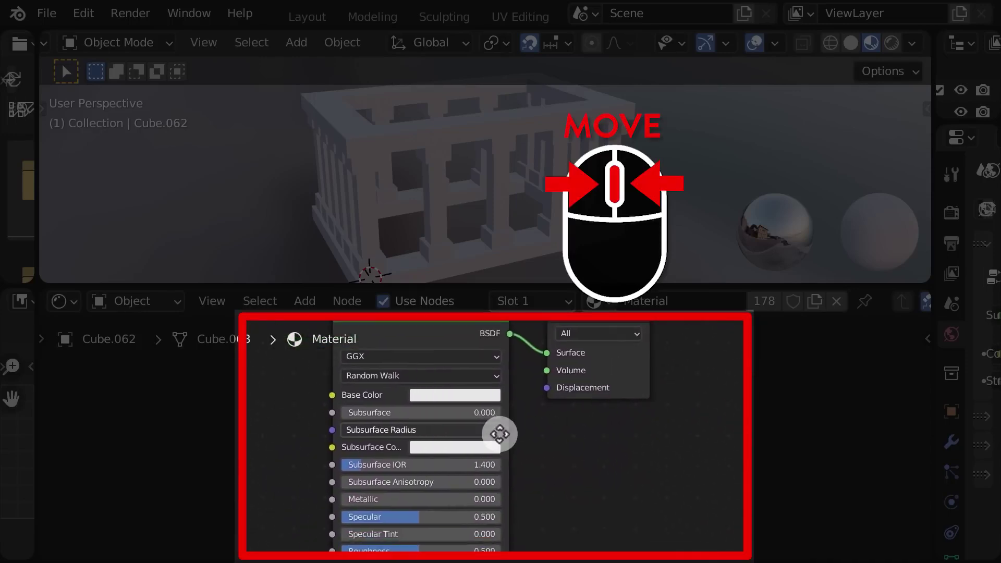
pyautogui.scroll(-2, 507, 420)
pyautogui.scroll(2, 507, 423)
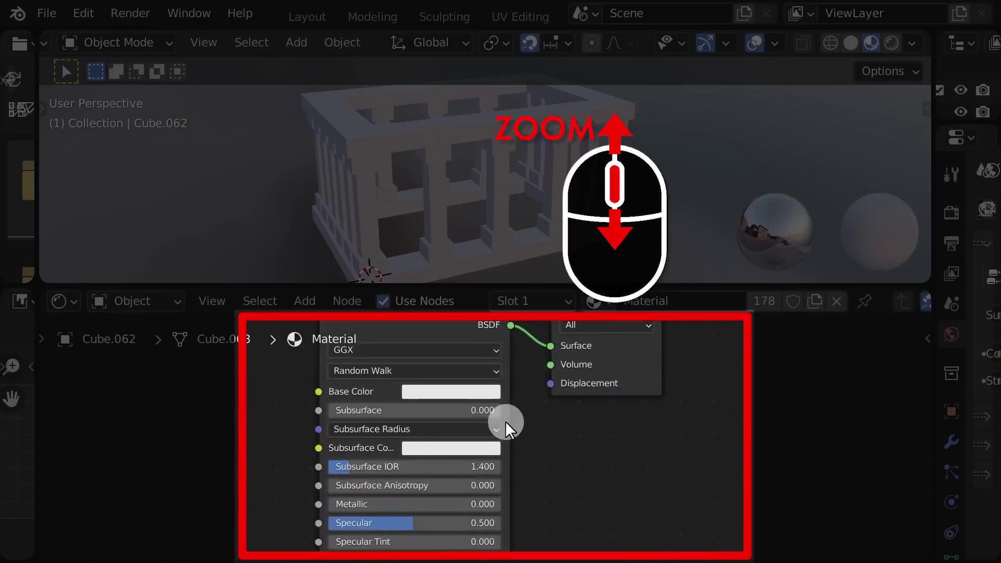
pyautogui.scroll(-2, 507, 426)
pyautogui.scroll(4, 506, 422)
pyautogui.scroll(-3, 505, 422)
pyautogui.scroll(2, 506, 422)
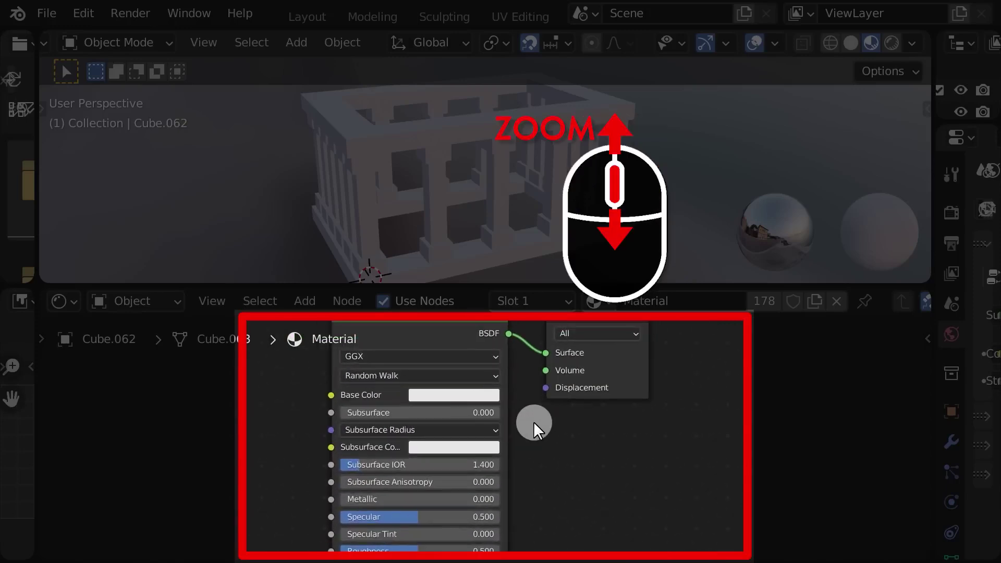
# Set the Principled BSDF Base Color of the colonnade's shared material to a near-white tint with hue 0.063, saturation 0.083 and value 0.800
pyautogui.moveTo(539, 439); pyautogui.dragTo(565, 451, button='middle')
pyautogui.keyDown('alt'); pyautogui.moveTo(565, 451); pyautogui.dragTo(553, 433); pyautogui.keyUp('alt')
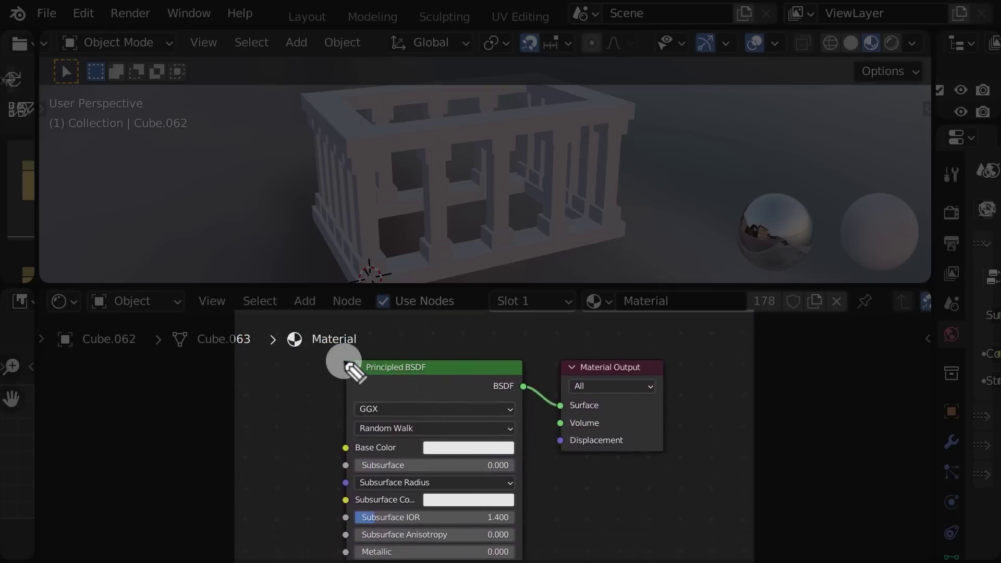
pyautogui.moveTo(331, 359)
pyautogui.mouseDown()
pyautogui.moveTo(356, 385)
pyautogui.moveTo(340, 362)
pyautogui.mouseUp()
pyautogui.moveTo(554, 382); pyautogui.dragTo(574, 390)
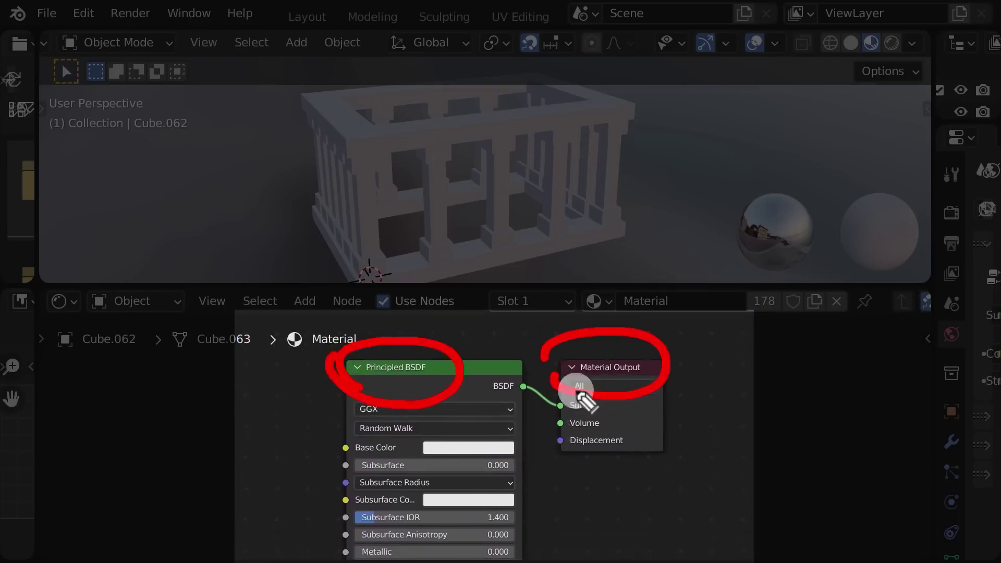
pyautogui.press('Escape')
pyautogui.moveTo(328, 426); pyautogui.dragTo(520, 465)
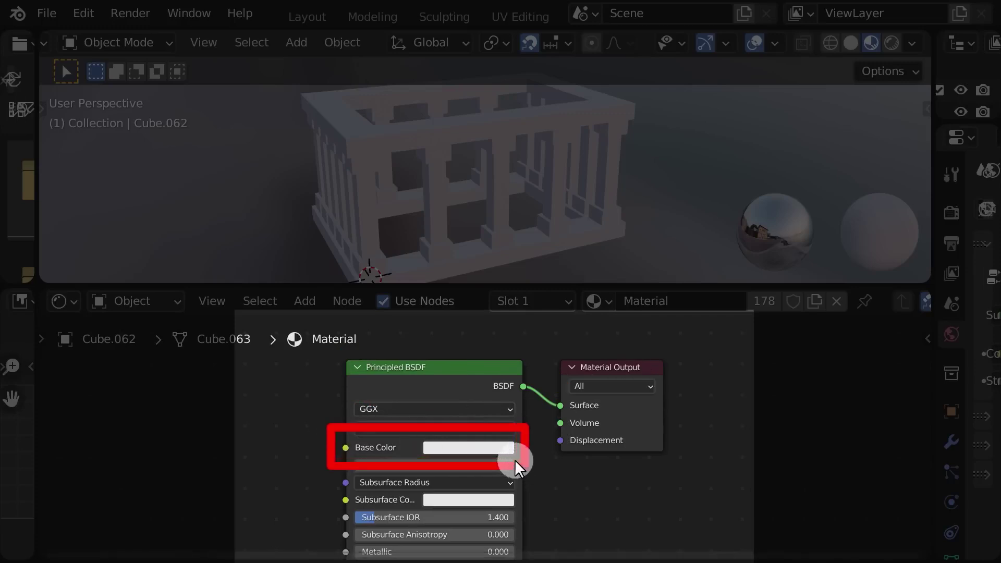
pyautogui.click(480, 450)
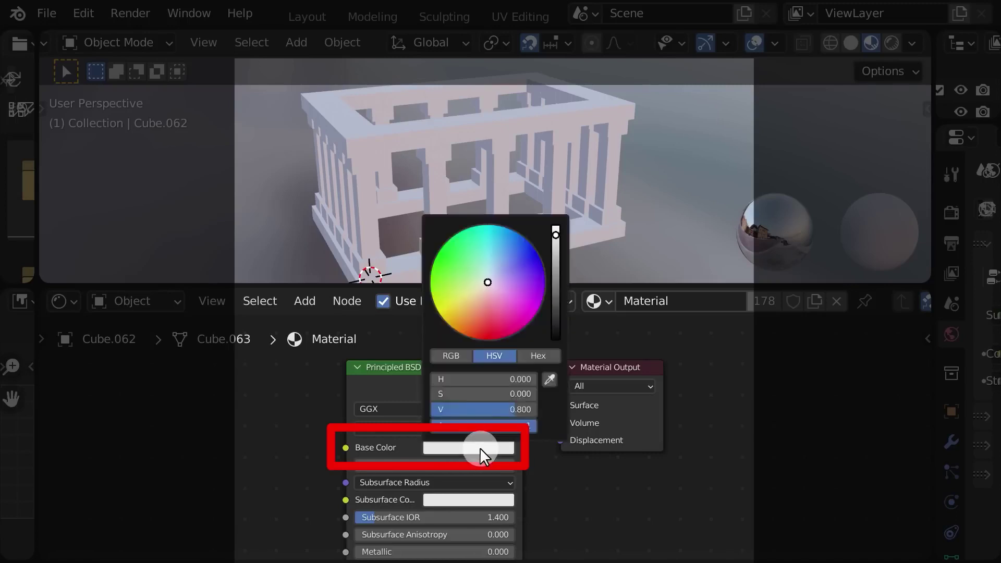
pyautogui.click(479, 449)
pyautogui.moveTo(490, 332); pyautogui.dragTo(490, 288)
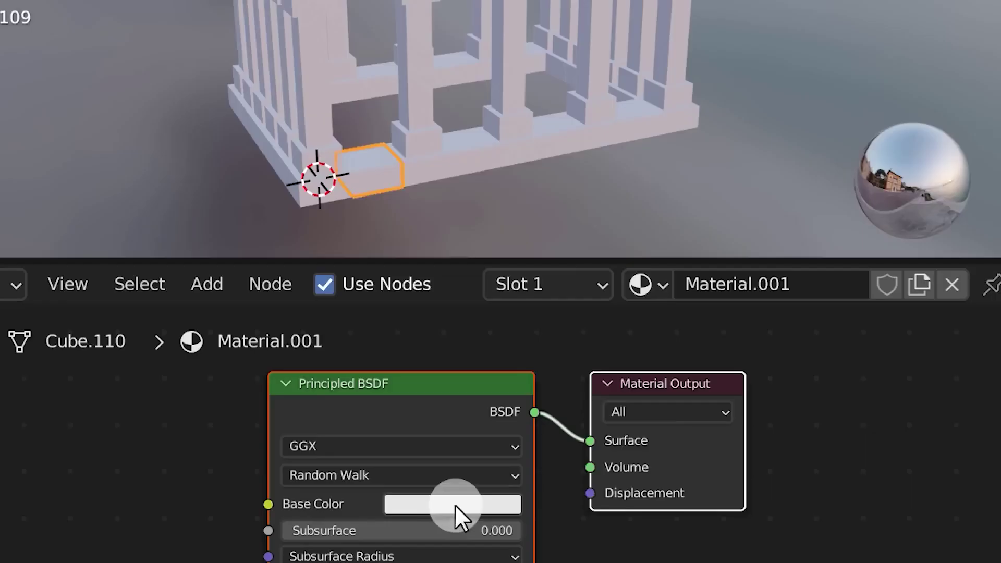
# Recolor the base block beside the corner column by shifting its material's Base Color to red
pyautogui.click(452, 504)
pyautogui.moveTo(483, 313)
pyautogui.mouseDown()
pyautogui.moveTo(489, 337)
pyautogui.moveTo(478, 371)
pyautogui.mouseUp()
pyautogui.moveTo(444, 134)
pyautogui.mouseDown()
pyautogui.moveTo(342, 134)
pyautogui.moveTo(423, 163)
pyautogui.mouseUp()
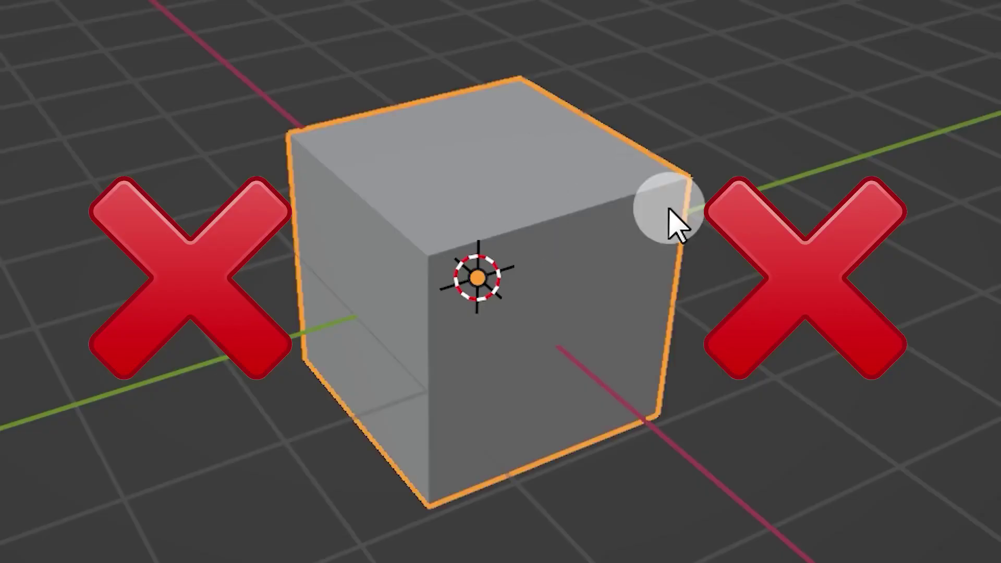
# Delete the default cube
pyautogui.press('x')
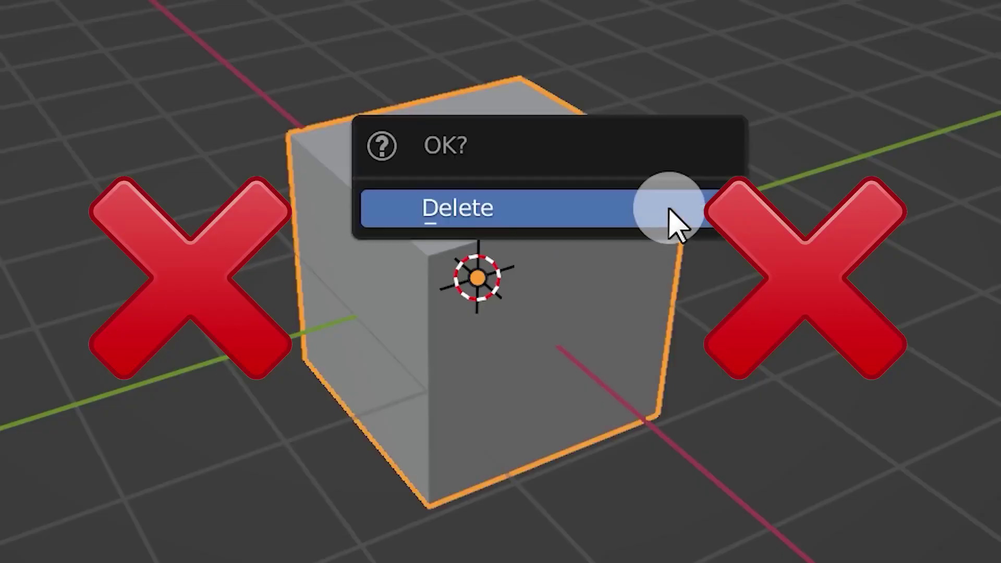
pyautogui.click(669, 209)
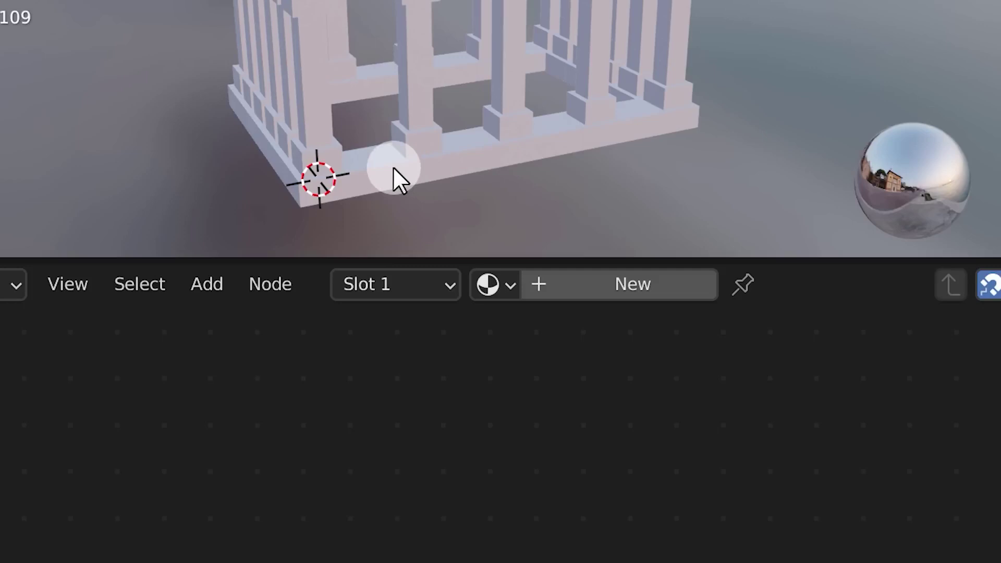
# Create a new material for the base block beside the corner column and set its Base Color to red
pyautogui.click(392, 177)
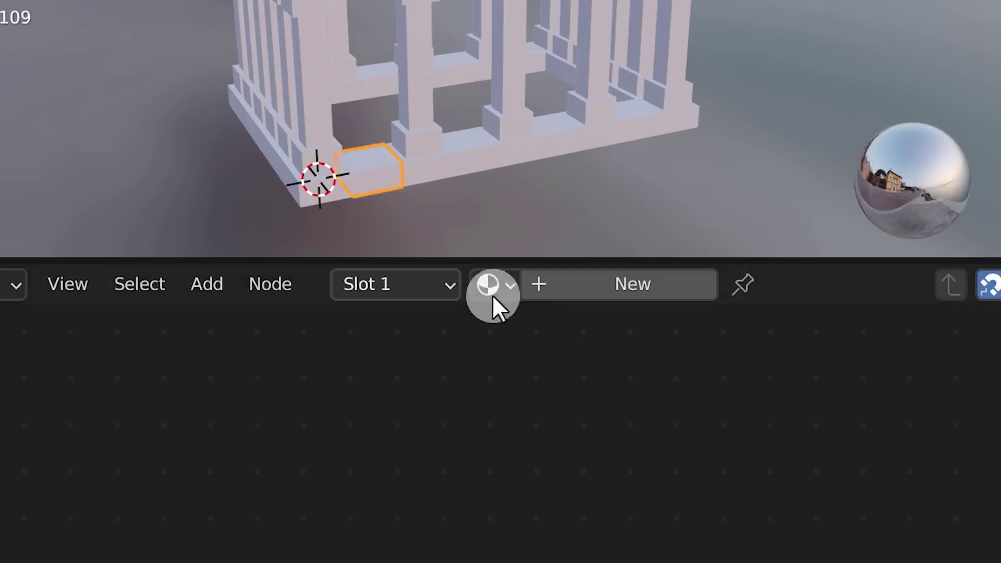
pyautogui.moveTo(722, 250)
pyautogui.mouseDown()
pyautogui.moveTo(464, 256)
pyautogui.moveTo(738, 253)
pyautogui.mouseUp()
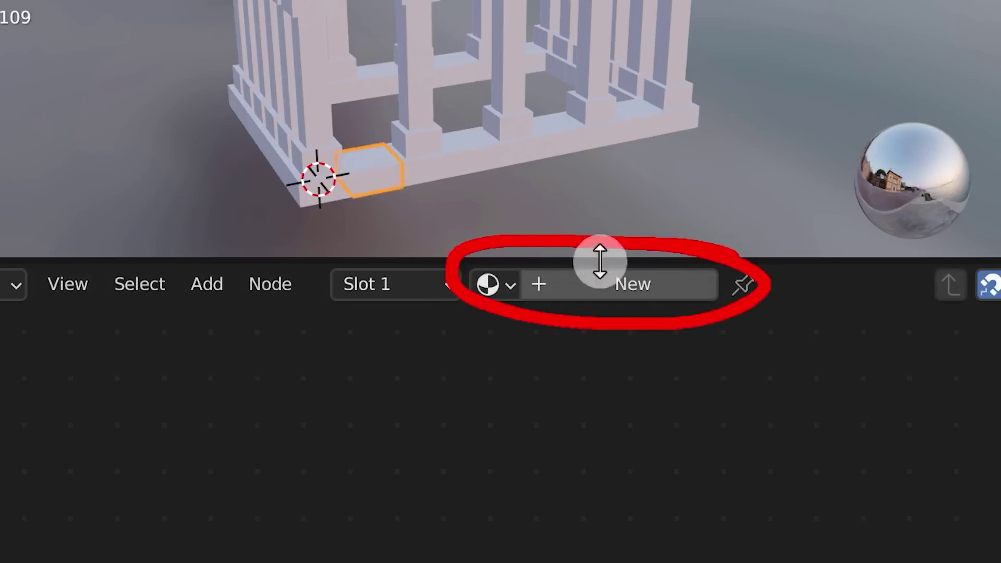
pyautogui.click(668, 284)
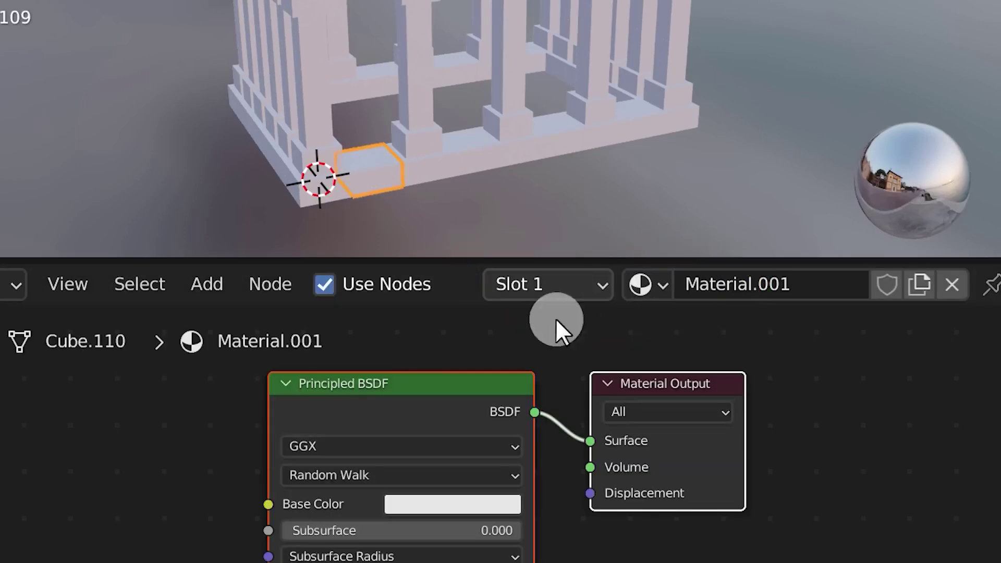
pyautogui.click(495, 504)
pyautogui.moveTo(512, 289)
pyautogui.mouseDown()
pyautogui.moveTo(487, 367)
pyautogui.moveTo(476, 370)
pyautogui.mouseUp()
pyautogui.moveTo(446, 132)
pyautogui.mouseDown()
pyautogui.moveTo(331, 172)
pyautogui.moveTo(357, 217)
pyautogui.moveTo(435, 175)
pyautogui.mouseUp()
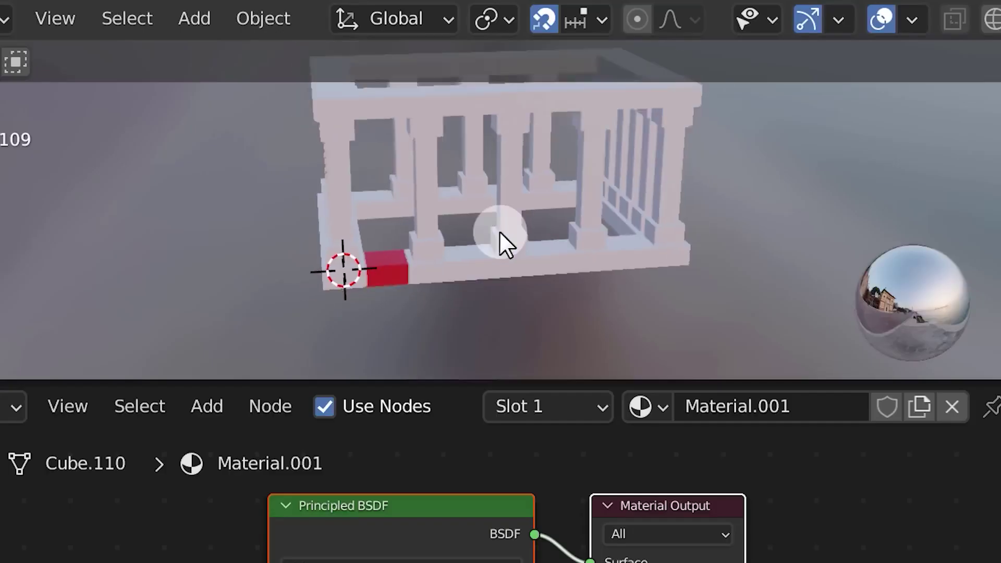
# Select every block of the colonnade and copy the red block's material to all of them
pyautogui.moveTo(503, 119); pyautogui.dragTo(365, 78, button='middle')
pyautogui.press('a')
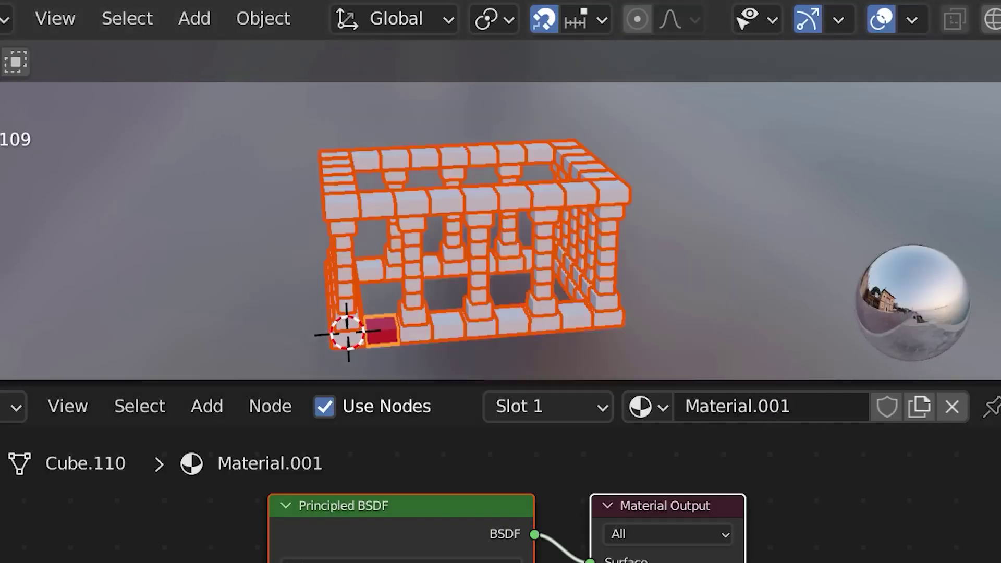
pyautogui.moveTo(510, 417)
pyautogui.mouseDown()
pyautogui.moveTo(443, 425)
pyautogui.moveTo(459, 425)
pyautogui.mouseUp()
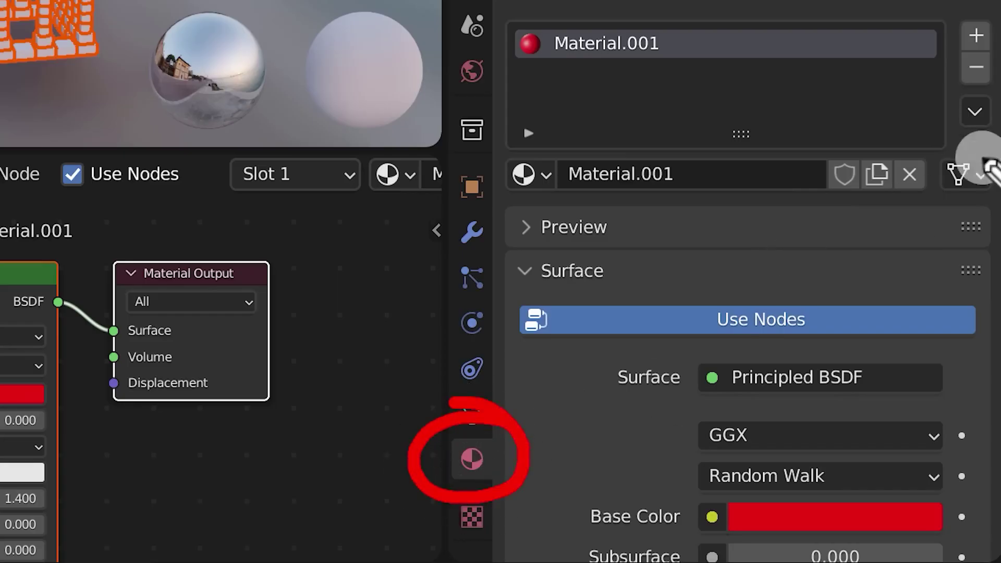
pyautogui.moveTo(993, 86)
pyautogui.mouseDown()
pyautogui.moveTo(925, 104)
pyautogui.moveTo(973, 125)
pyautogui.mouseUp()
pyautogui.click(975, 111)
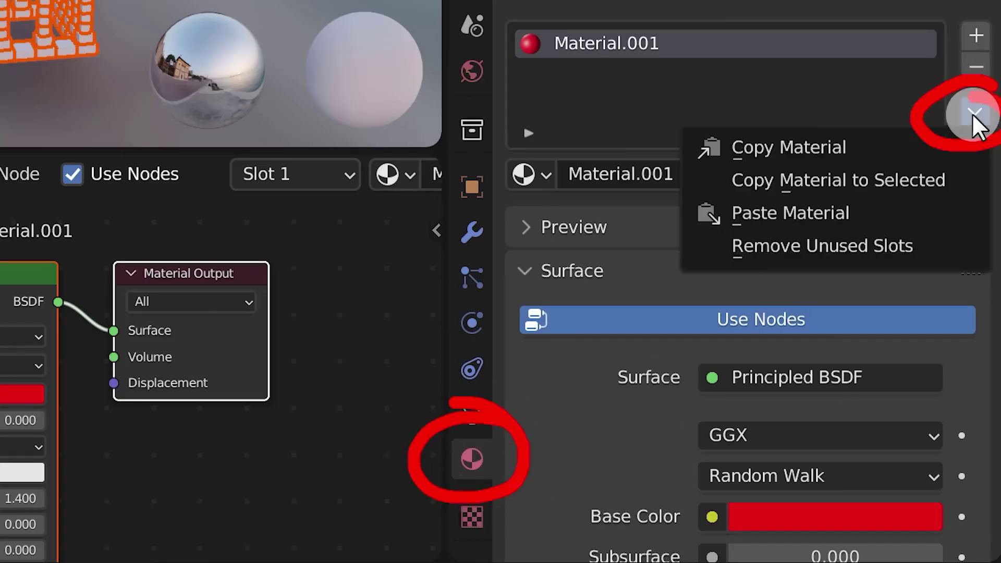
pyautogui.click(821, 182)
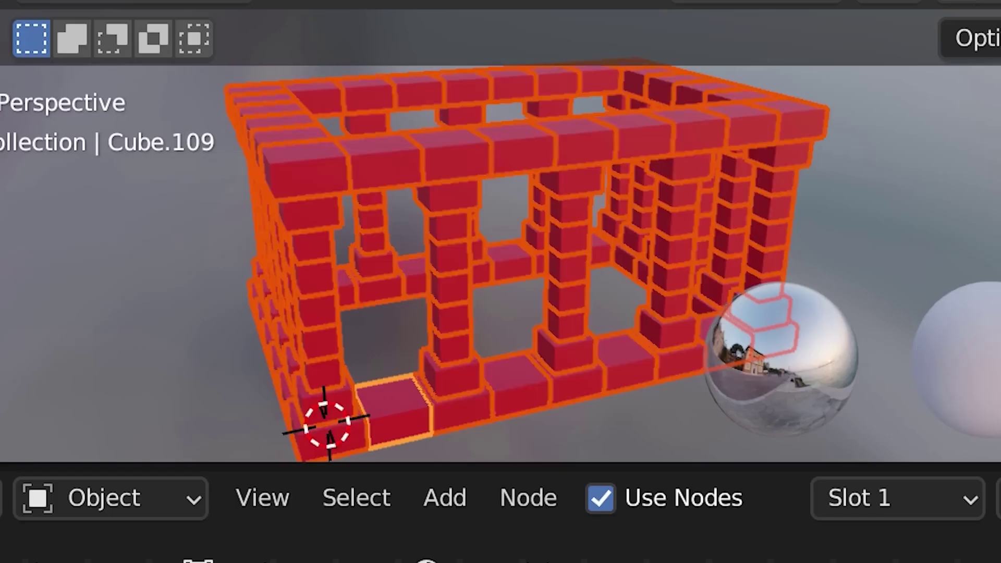
# Try a different Base Color hue on the near-white material shared by the colonnade blocks
pyautogui.moveTo(487, 423); pyautogui.dragTo(297, 281)
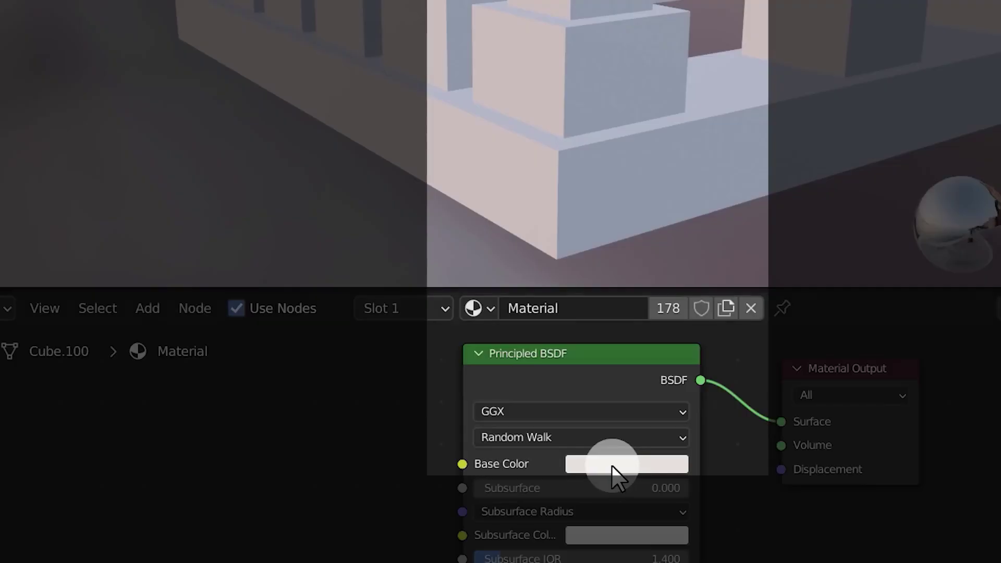
pyautogui.click(614, 465)
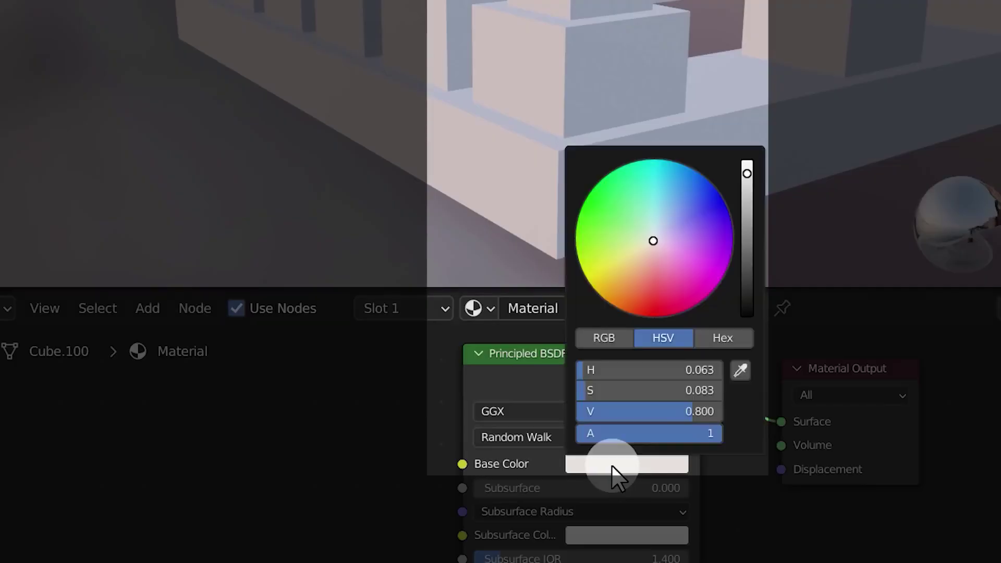
pyautogui.moveTo(651, 230)
pyautogui.mouseDown()
pyautogui.moveTo(660, 212)
pyautogui.moveTo(628, 199)
pyautogui.moveTo(679, 215)
pyautogui.moveTo(648, 208)
pyautogui.moveTo(688, 230)
pyautogui.moveTo(653, 215)
pyautogui.mouseUp()
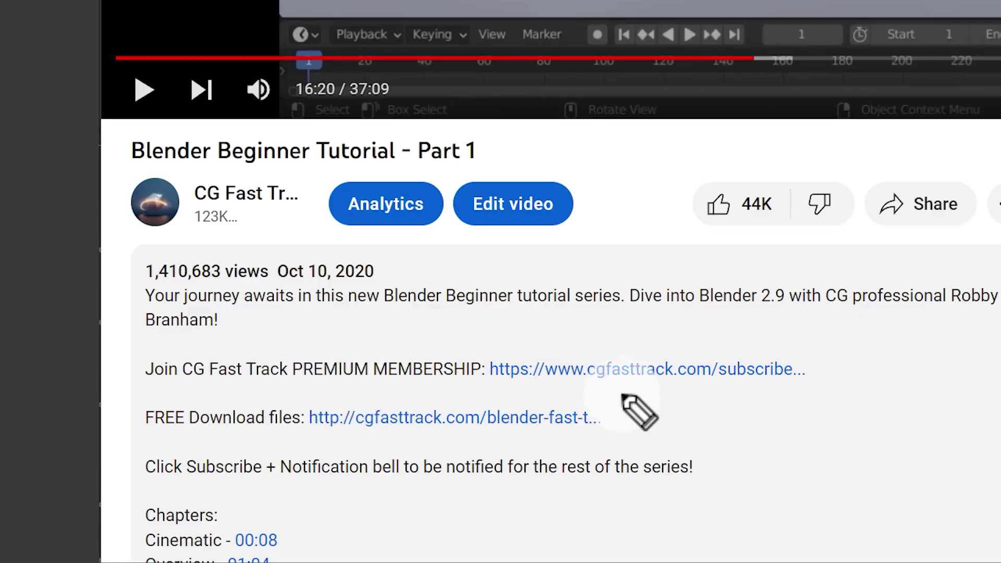
# In File Explorer, extract the downloaded Blender_MineCraft.zip archive into a Blender_MineCraft folder inside Downloads
pyautogui.moveTo(635, 395)
pyautogui.mouseDown()
pyautogui.moveTo(172, 371)
pyautogui.moveTo(319, 479)
pyautogui.mouseUp()
pyautogui.moveTo(417, 500)
pyautogui.mouseDown()
pyautogui.moveTo(318, 380)
pyautogui.moveTo(347, 386)
pyautogui.mouseUp()
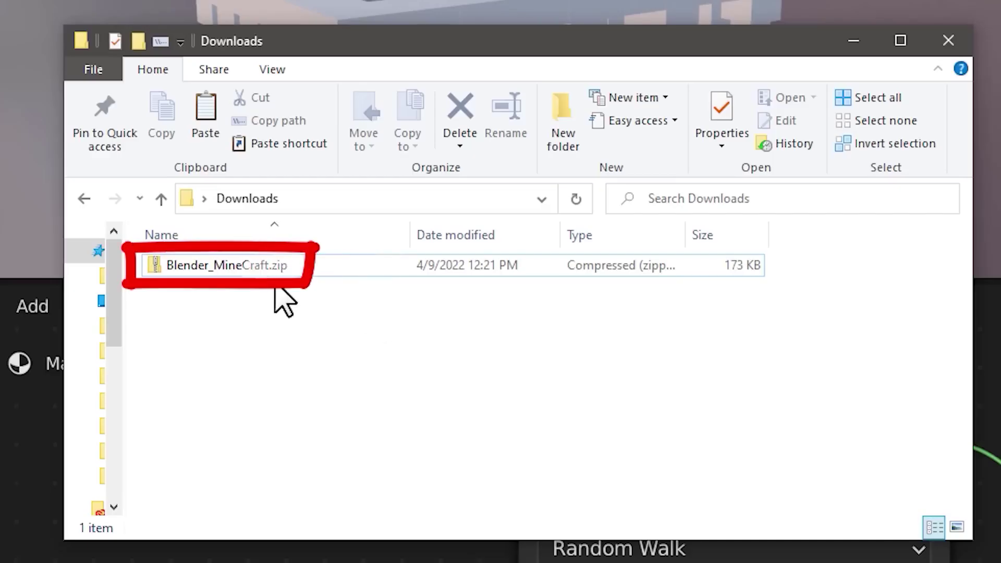
pyautogui.click(274, 281)
pyautogui.rightClick(268, 276)
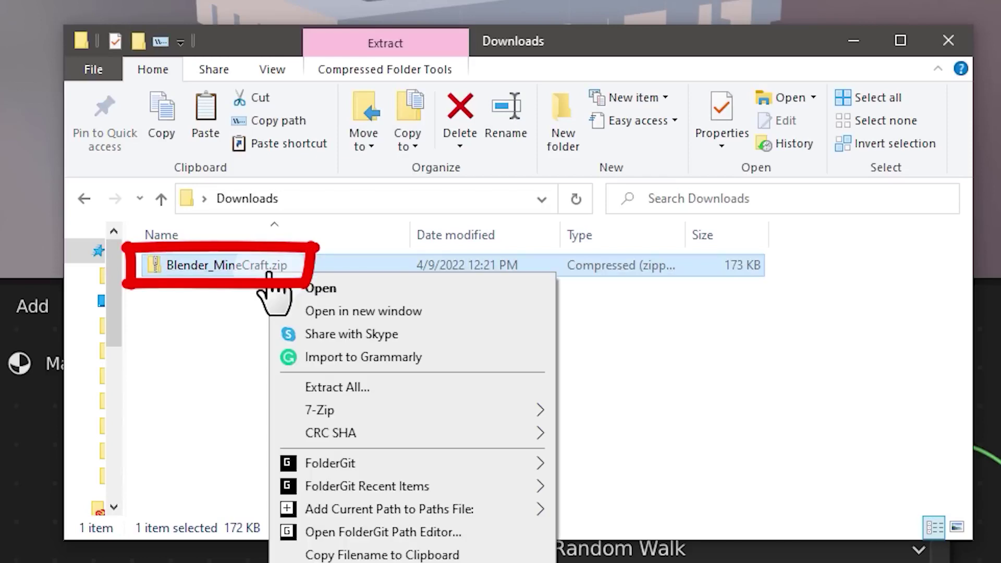
pyautogui.moveTo(272, 368)
pyautogui.mouseDown()
pyautogui.moveTo(395, 404)
pyautogui.moveTo(274, 368)
pyautogui.mouseUp()
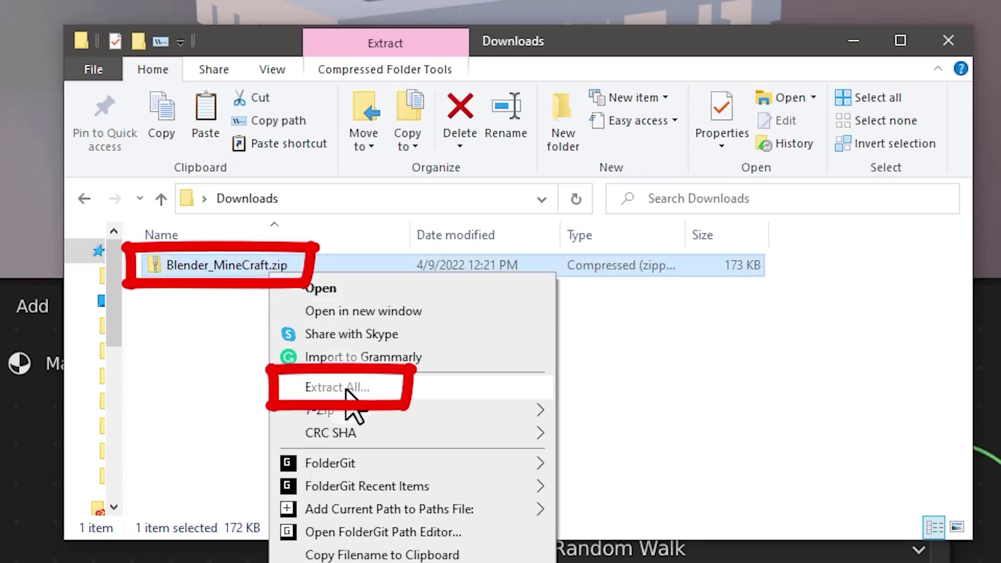
pyautogui.click(380, 395)
pyautogui.moveTo(652, 464)
pyautogui.mouseDown()
pyautogui.moveTo(751, 522)
pyautogui.moveTo(655, 465)
pyautogui.mouseUp()
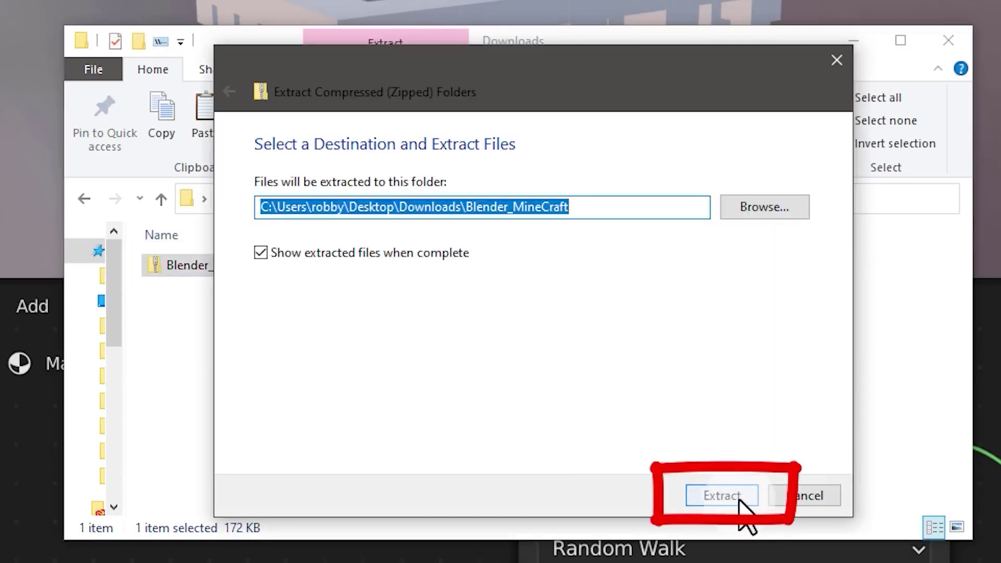
pyautogui.click(739, 499)
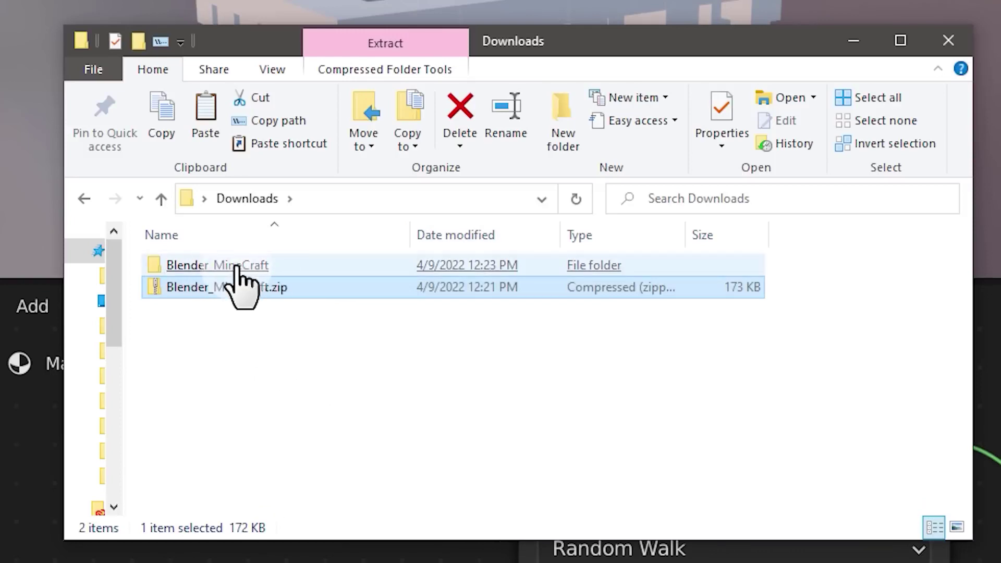
# Open the textures folder inside the extracted Blender_MineCraft folder and move its window aside to expose Blender's empty node area
pyautogui.doubleClick(231, 268)
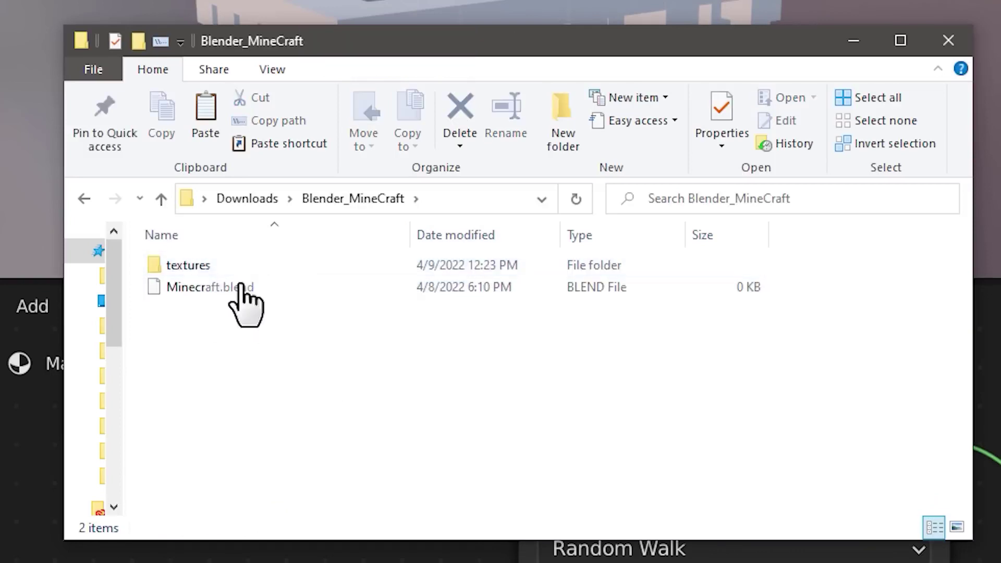
pyautogui.doubleClick(198, 266)
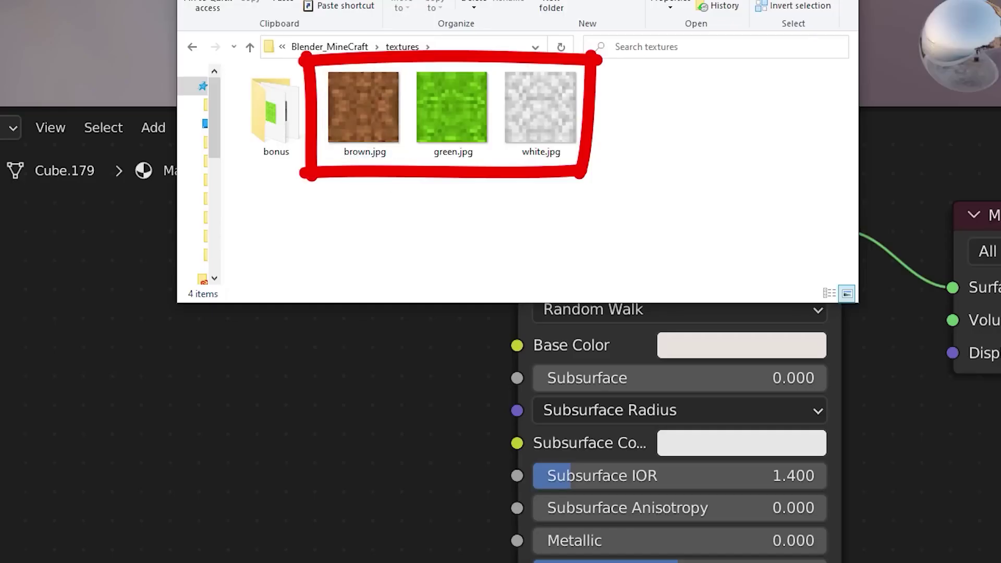
pyautogui.moveTo(482, 1); pyautogui.dragTo(829, 0)
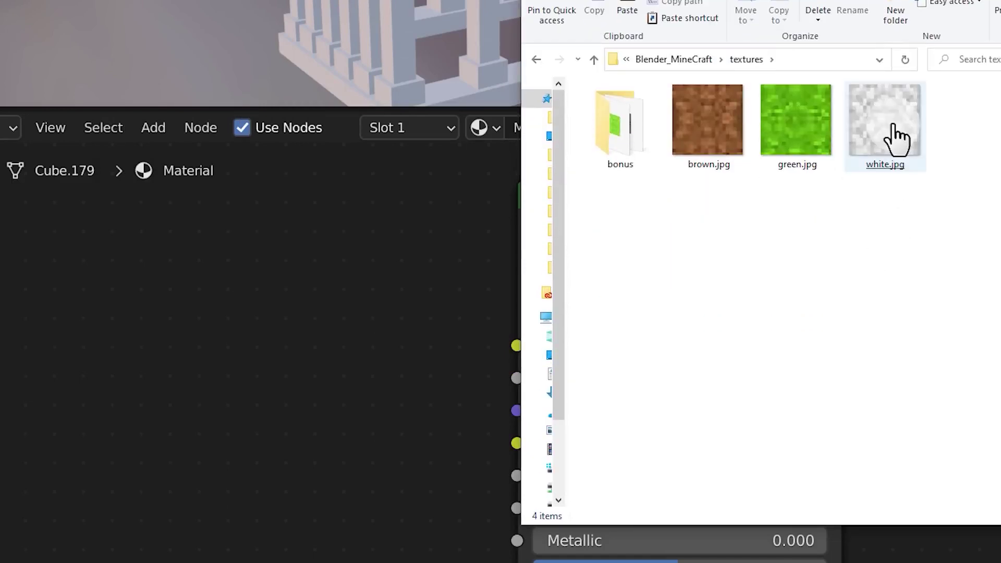
# Add white.jpg, green.jpg and brown.jpg from the textures folder to the material's node graph in Blender as image texture nodes
pyautogui.moveTo(895, 138)
pyautogui.mouseDown()
pyautogui.moveTo(907, 130)
pyautogui.moveTo(885, 163)
pyautogui.moveTo(415, 49)
pyautogui.moveTo(57, 258)
pyautogui.moveTo(11, 262)
pyautogui.mouseUp()
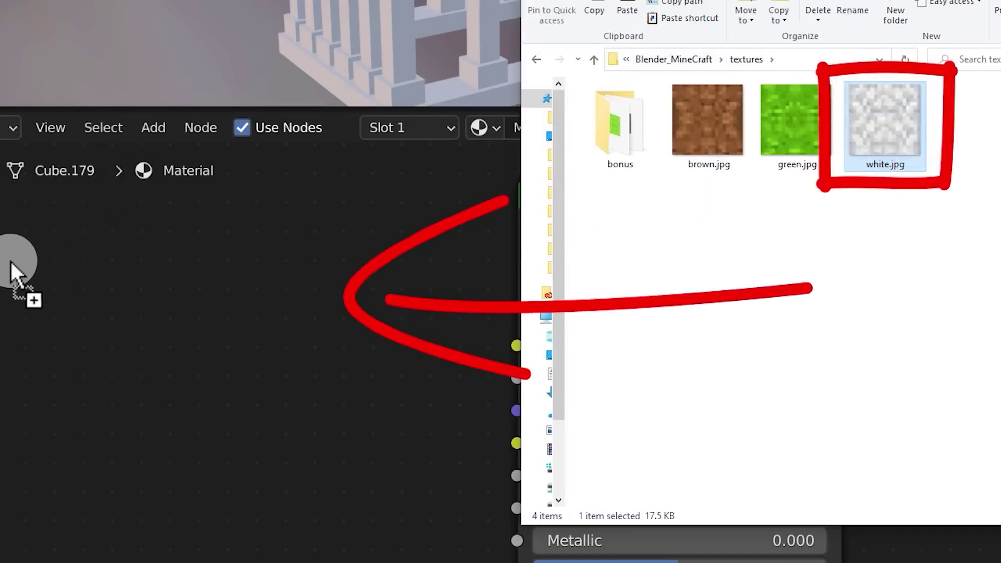
pyautogui.moveTo(203, 321); pyautogui.dragTo(174, 342)
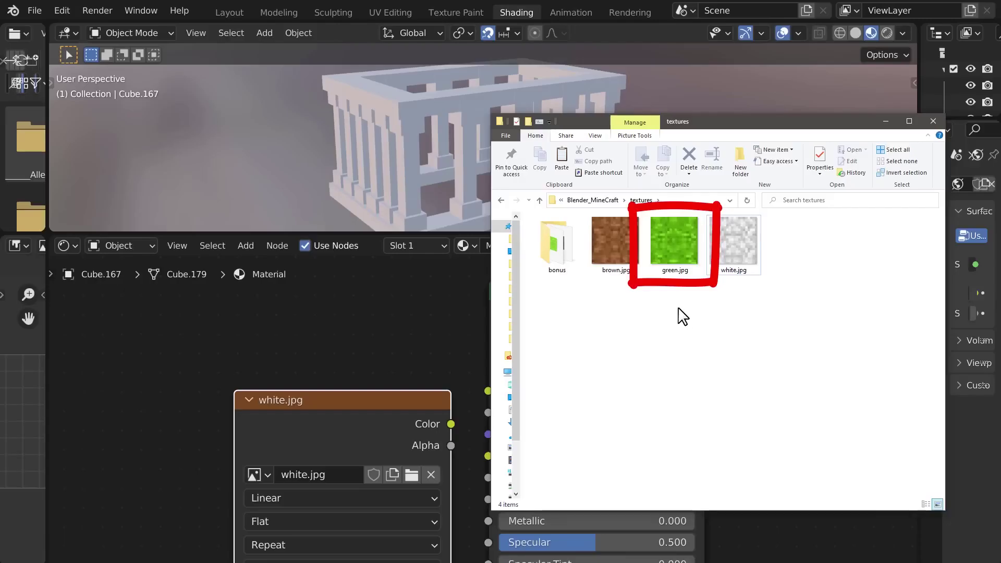
pyautogui.moveTo(675, 245); pyautogui.dragTo(336, 252)
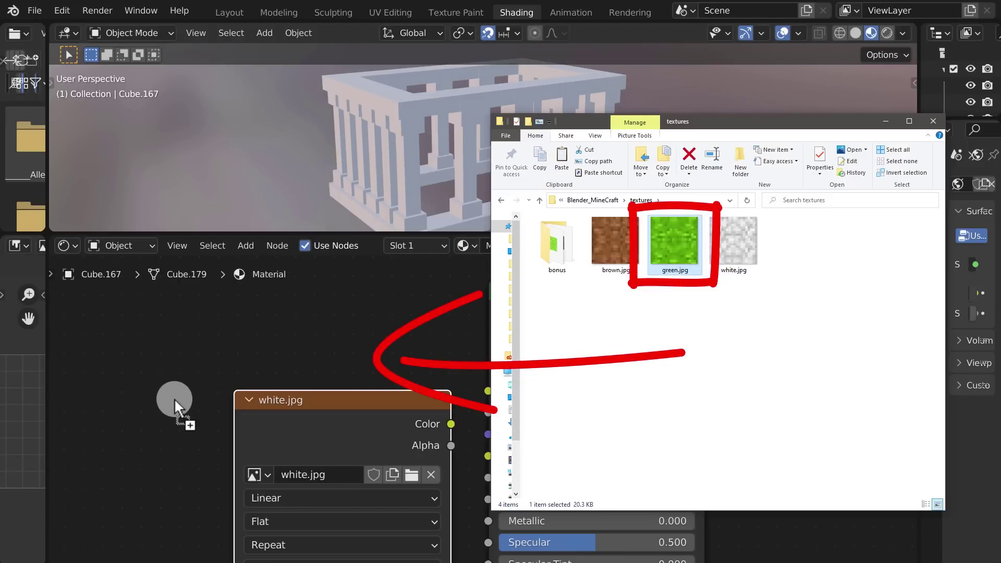
pyautogui.moveTo(148, 358); pyautogui.dragTo(148, 356)
pyautogui.moveTo(621, 261); pyautogui.dragTo(81, 327)
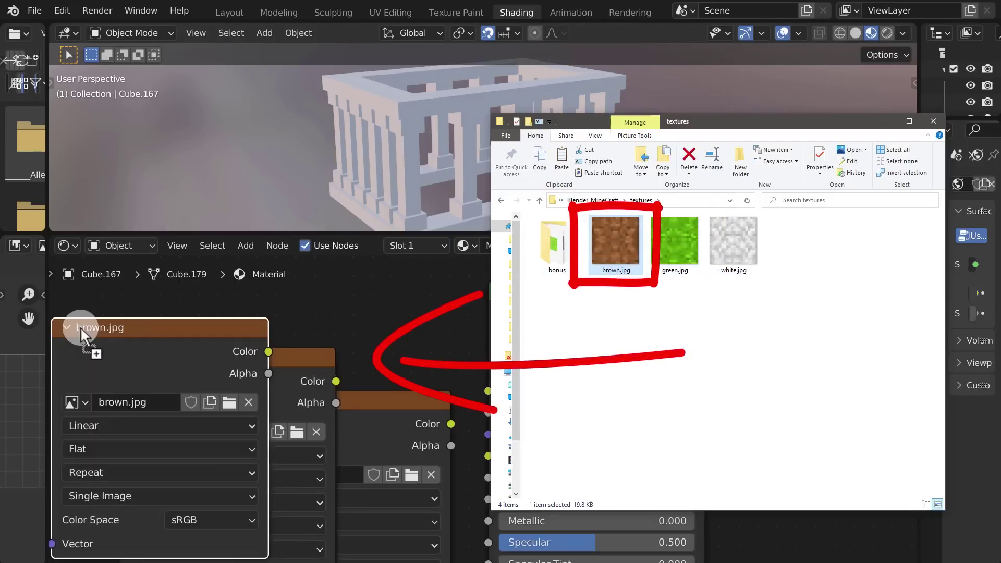
# Spread the three image texture nodes apart without overlap, ordered brown, green, white toward the Principled BSDF node
pyautogui.moveTo(295, 304)
pyautogui.mouseDown(button='middle')
pyautogui.moveTo(285, 299)
pyautogui.moveTo(362, 328)
pyautogui.moveTo(330, 322)
pyautogui.moveTo(327, 336)
pyautogui.moveTo(357, 347)
pyautogui.moveTo(497, 372)
pyautogui.mouseUp(button='middle')
pyautogui.scroll(-6, 358, 347)
pyautogui.moveTo(414, 361); pyautogui.dragTo(303, 324)
pyautogui.moveTo(440, 383); pyautogui.dragTo(369, 410)
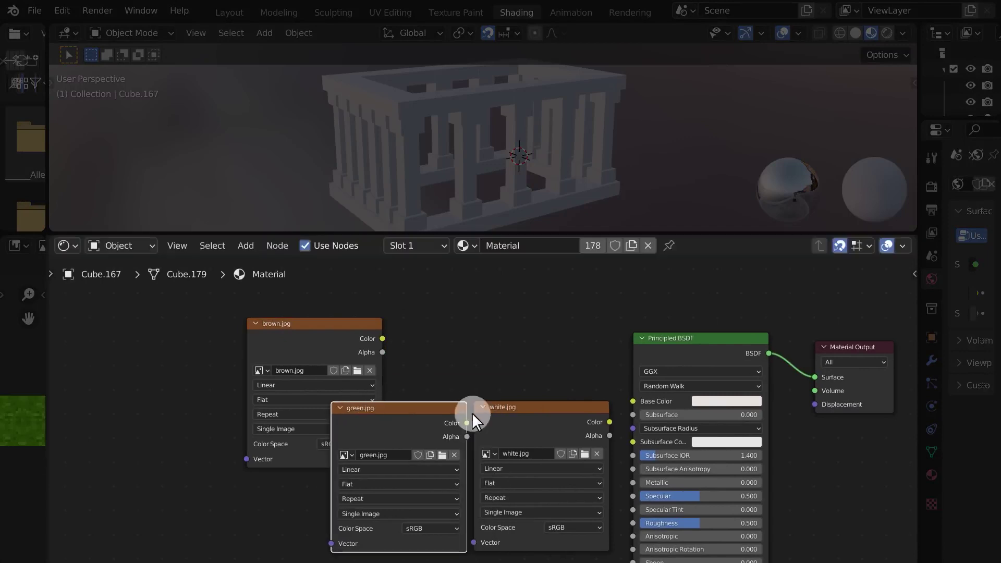
pyautogui.moveTo(507, 409); pyautogui.dragTo(510, 415)
pyautogui.moveTo(343, 339); pyautogui.dragTo(327, 302, button='middle')
pyautogui.moveTo(327, 302); pyautogui.dragTo(269, 303)
pyautogui.moveTo(367, 375); pyautogui.dragTo(366, 337)
pyautogui.moveTo(439, 341); pyautogui.dragTo(452, 385, button='middle')
pyautogui.scroll(4, 427, 382)
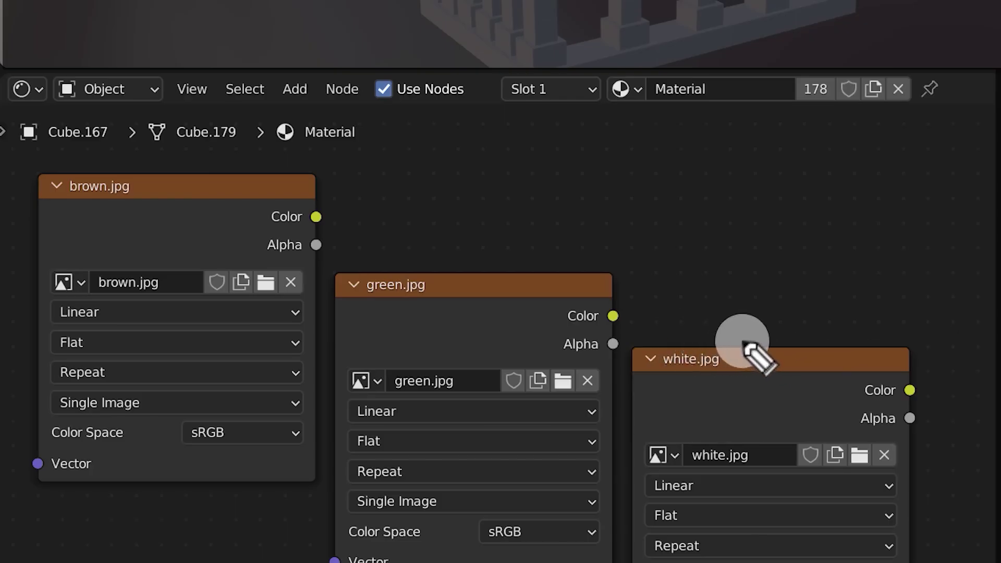
pyautogui.moveTo(746, 342)
pyautogui.mouseDown()
pyautogui.moveTo(642, 340)
pyautogui.moveTo(715, 397)
pyautogui.moveTo(594, 359)
pyautogui.moveTo(617, 389)
pyautogui.mouseUp()
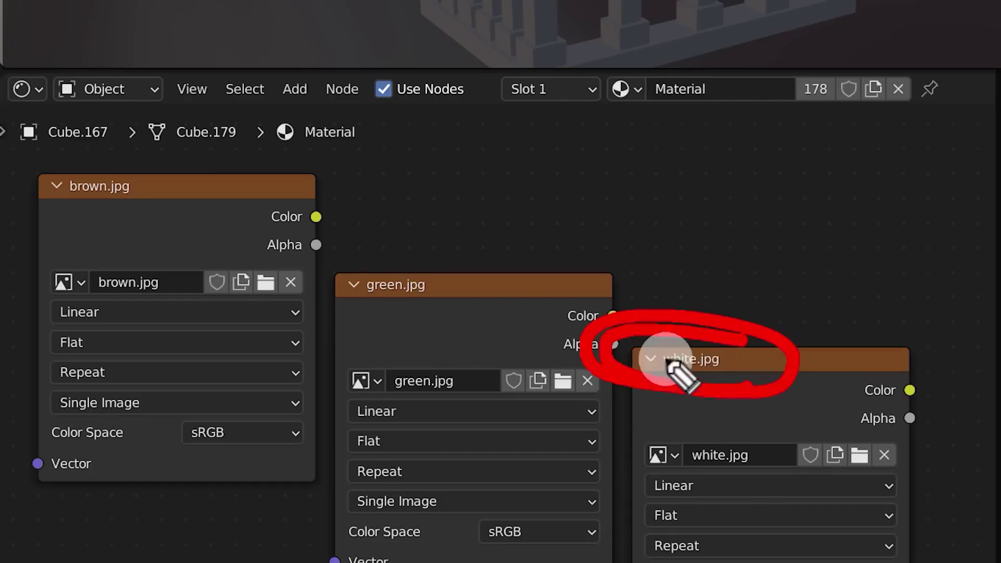
pyautogui.moveTo(427, 284)
pyautogui.mouseDown()
pyautogui.moveTo(324, 280)
pyautogui.moveTo(438, 318)
pyautogui.mouseUp()
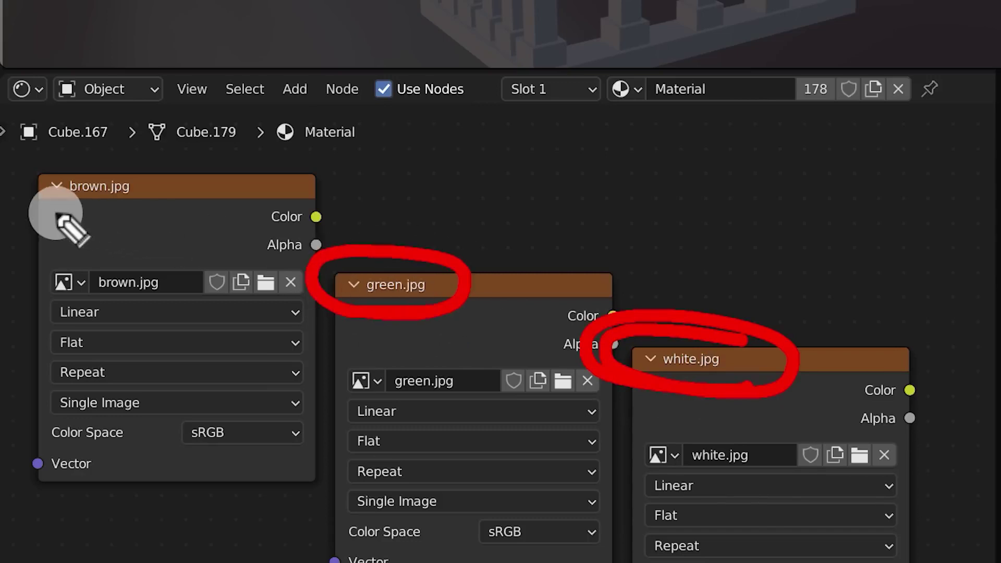
# Connect the Color output of the white.jpg texture node to the Base Color input of the Principled BSDF node
pyautogui.moveTo(66, 219)
pyautogui.mouseDown()
pyautogui.moveTo(217, 197)
pyautogui.moveTo(75, 219)
pyautogui.moveTo(23, 188)
pyautogui.mouseUp()
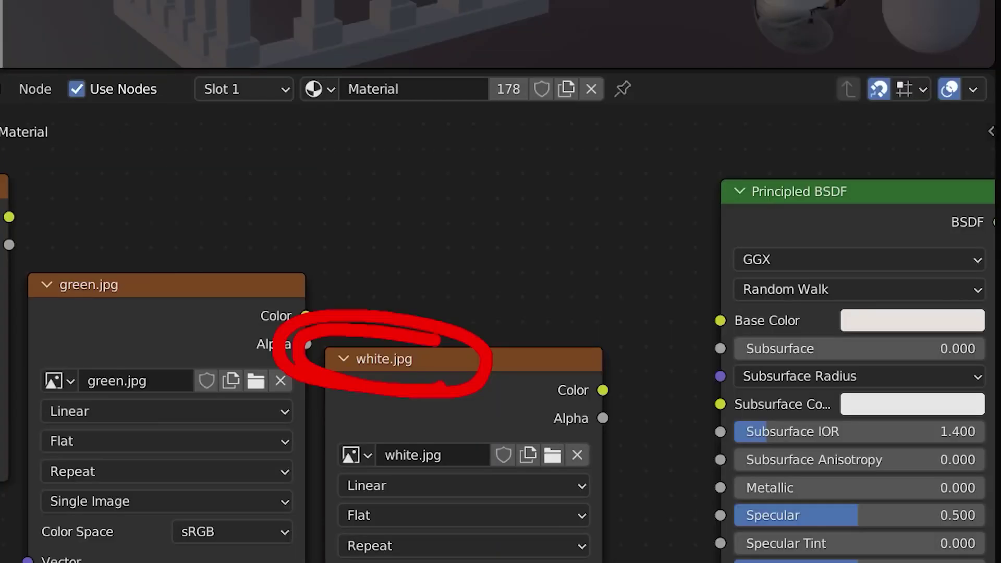
pyautogui.moveTo(603, 390); pyautogui.dragTo(608, 320)
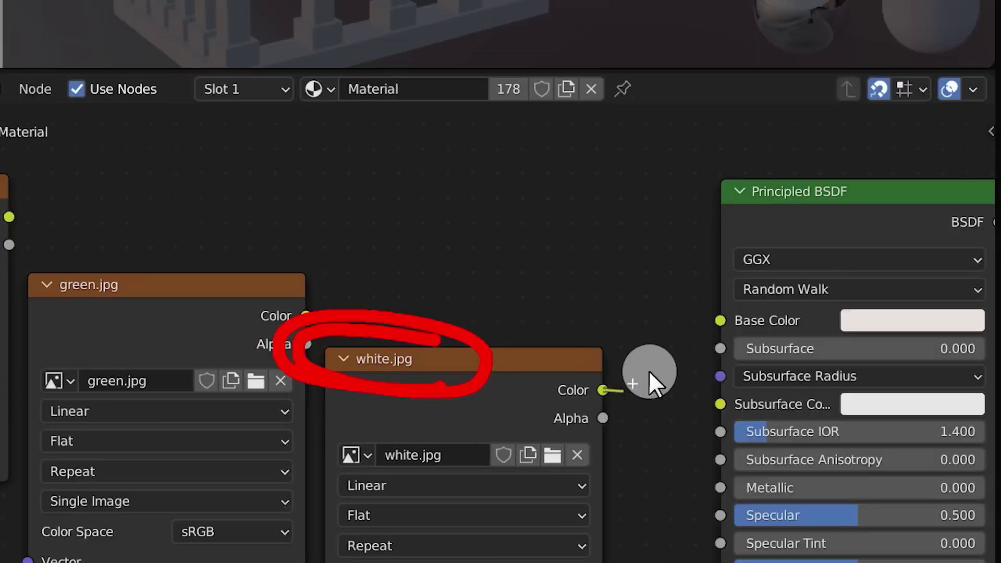
pyautogui.moveTo(649, 371)
pyautogui.mouseDown()
pyautogui.moveTo(658, 261)
pyautogui.moveTo(720, 321)
pyautogui.moveTo(613, 313)
pyautogui.moveTo(720, 320)
pyautogui.moveTo(593, 305)
pyautogui.moveTo(726, 318)
pyautogui.moveTo(633, 312)
pyautogui.moveTo(717, 321)
pyautogui.mouseUp()
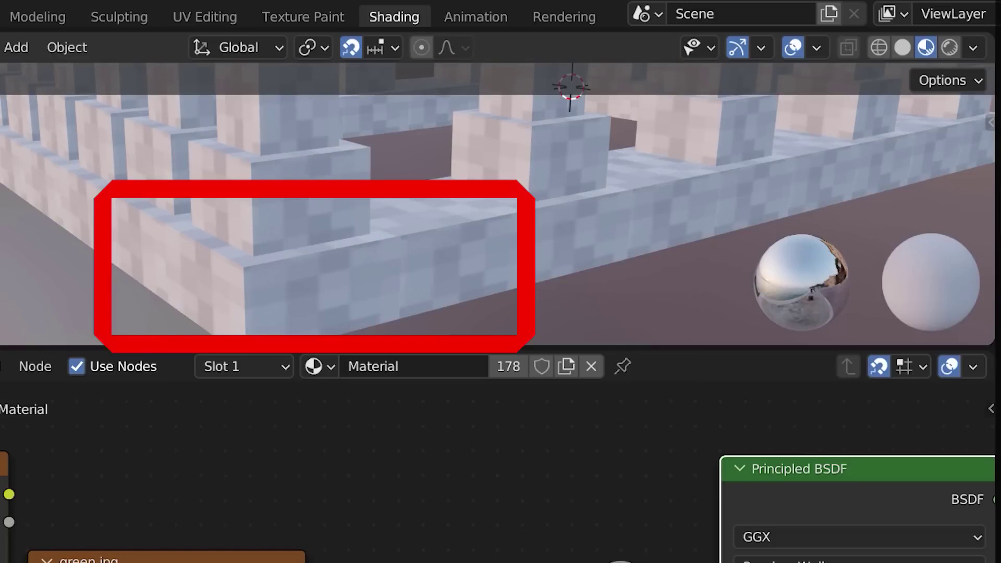
pyautogui.moveTo(720, 320); pyautogui.dragTo(618, 277)
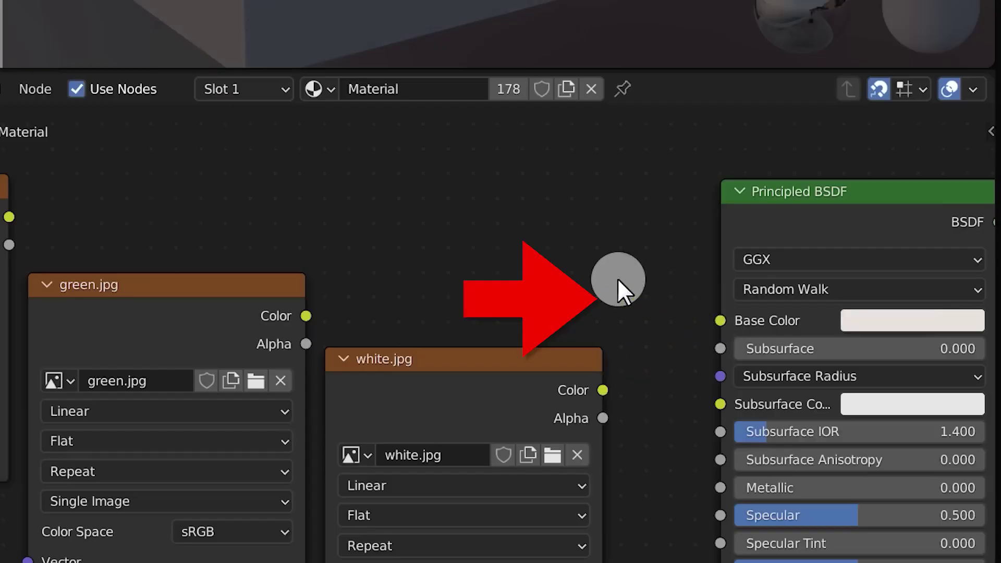
pyautogui.moveTo(608, 373); pyautogui.dragTo(611, 268)
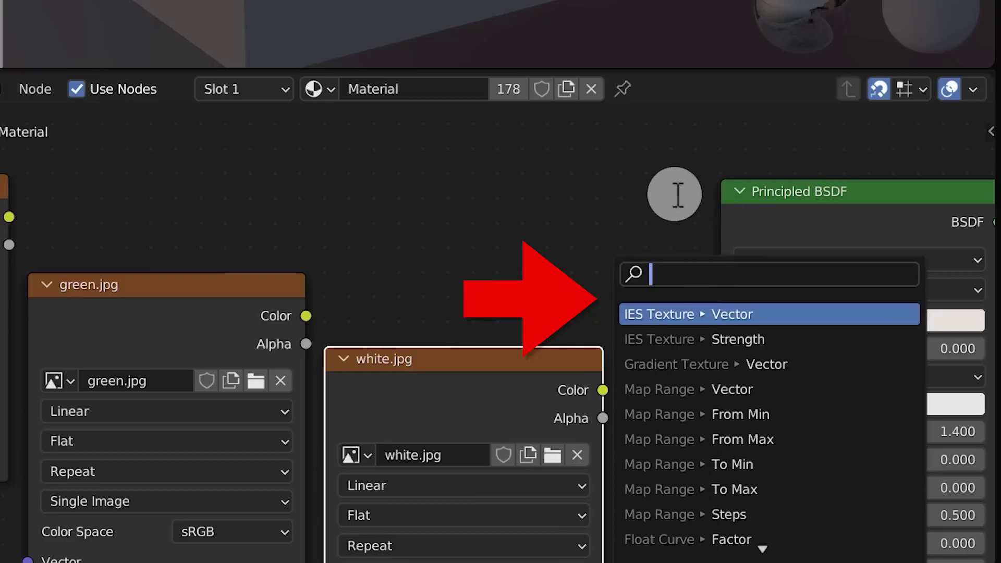
pyautogui.click(651, 181)
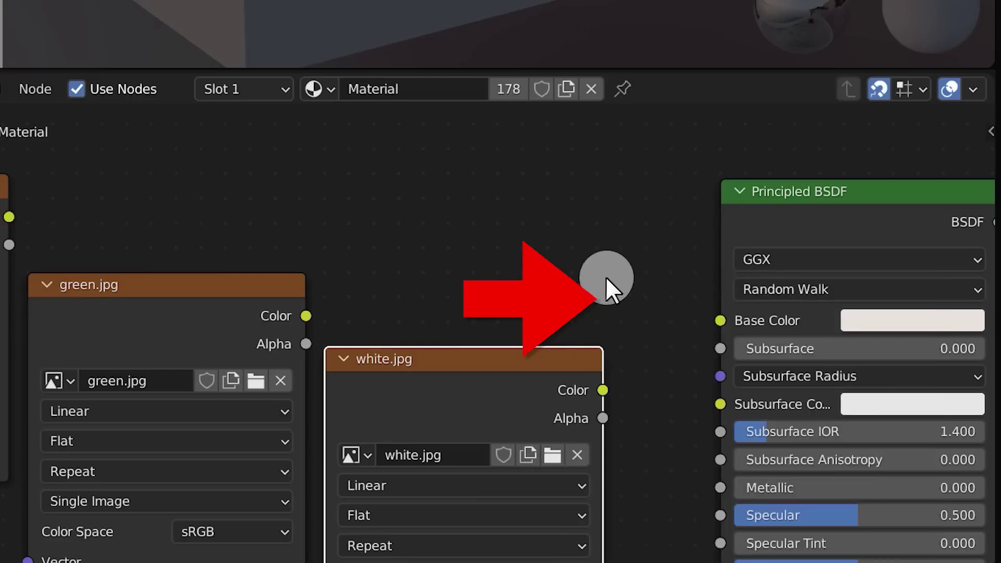
pyautogui.moveTo(605, 399); pyautogui.dragTo(719, 321)
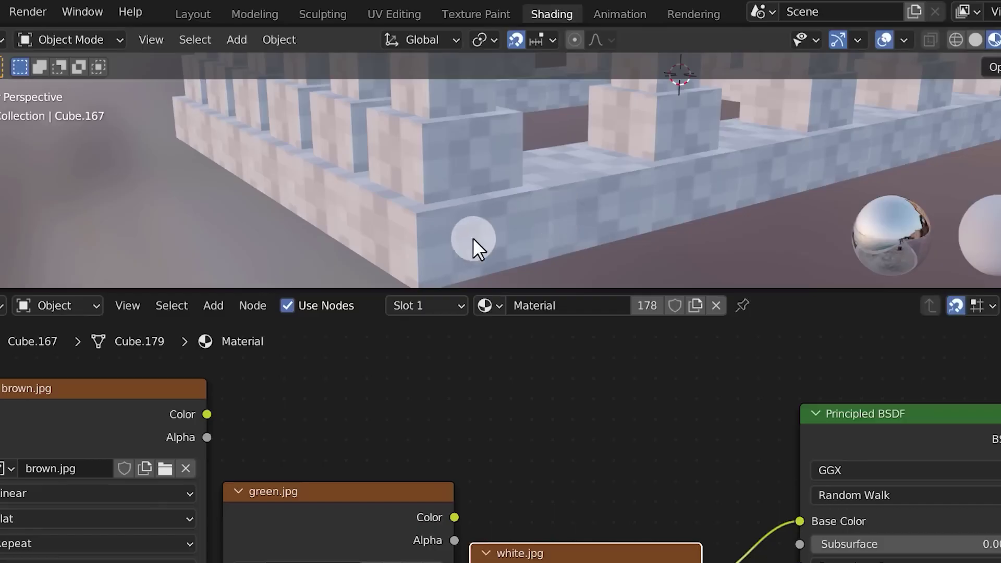
# Select the base block beside the colonnade's near corner and rename its shared material to White
pyautogui.click(473, 238)
pyautogui.click(583, 206)
pyautogui.click(470, 236)
pyautogui.click(583, 205)
pyautogui.moveTo(584, 206)
pyautogui.mouseDown(button='middle')
pyautogui.moveTo(494, 223)
pyautogui.moveTo(577, 220)
pyautogui.mouseUp(button='middle')
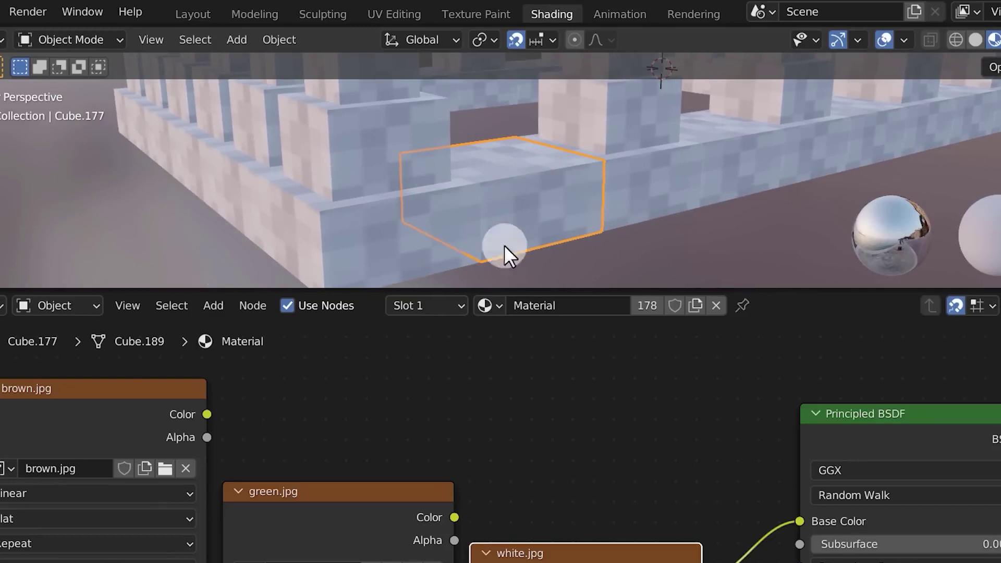
pyautogui.moveTo(621, 138)
pyautogui.mouseDown()
pyautogui.moveTo(553, 123)
pyautogui.moveTo(456, 271)
pyautogui.moveTo(424, 116)
pyautogui.moveTo(557, 256)
pyautogui.mouseUp()
pyautogui.hotkey('shift', 'F9')
pyautogui.press('F9')
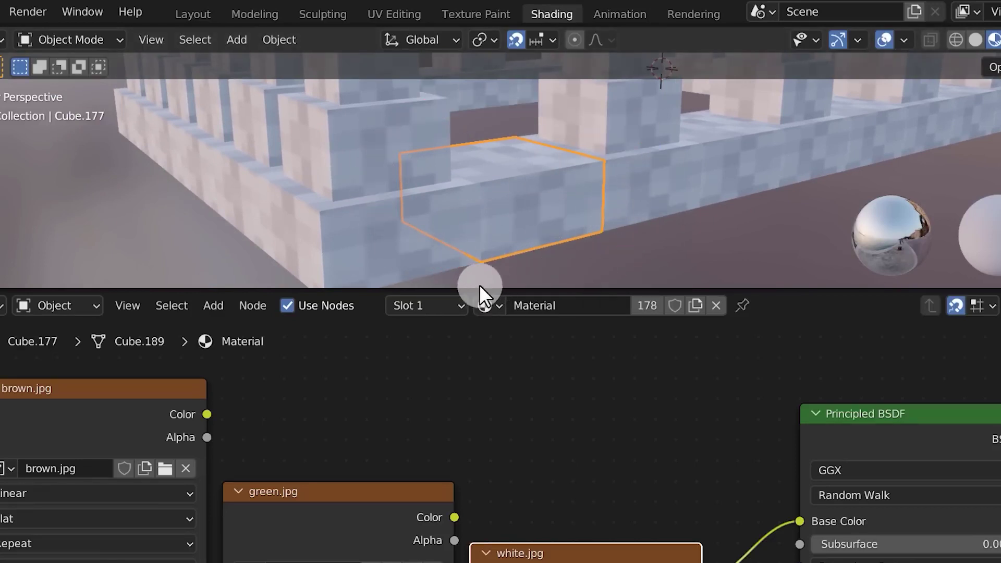
pyautogui.moveTo(465, 283)
pyautogui.mouseDown()
pyautogui.moveTo(658, 322)
pyautogui.moveTo(736, 325)
pyautogui.mouseUp()
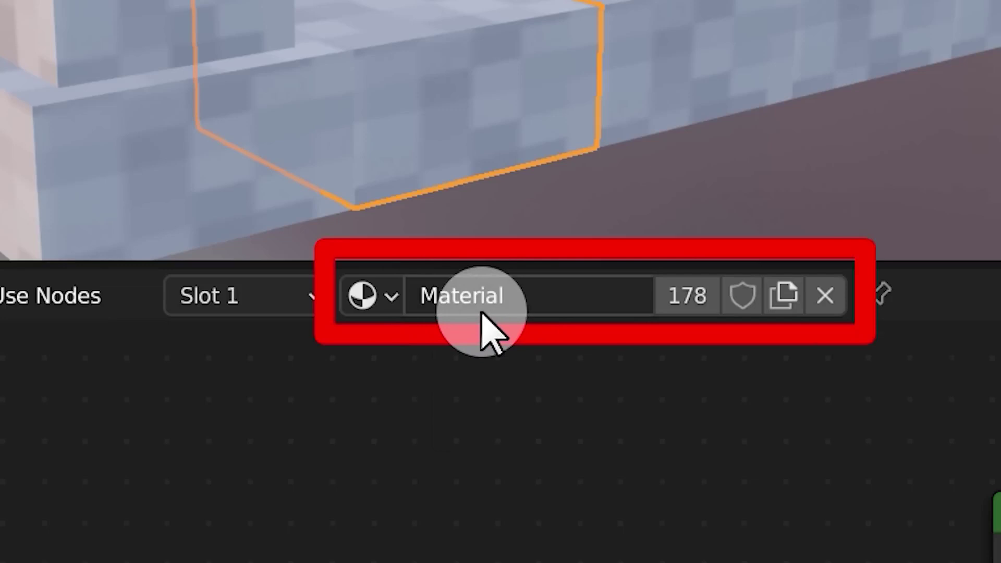
pyautogui.doubleClick(511, 303)
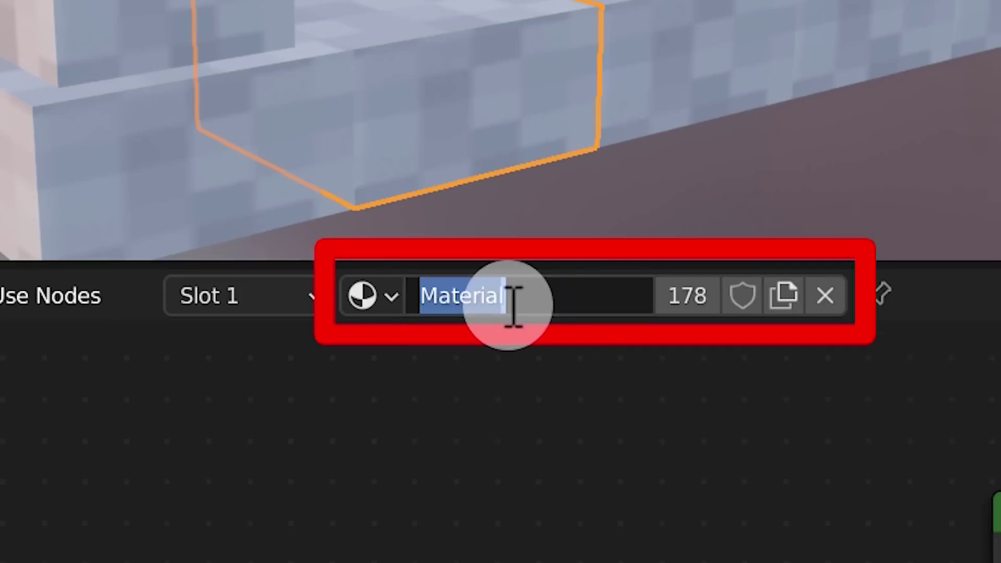
pyautogui.click(593, 301)
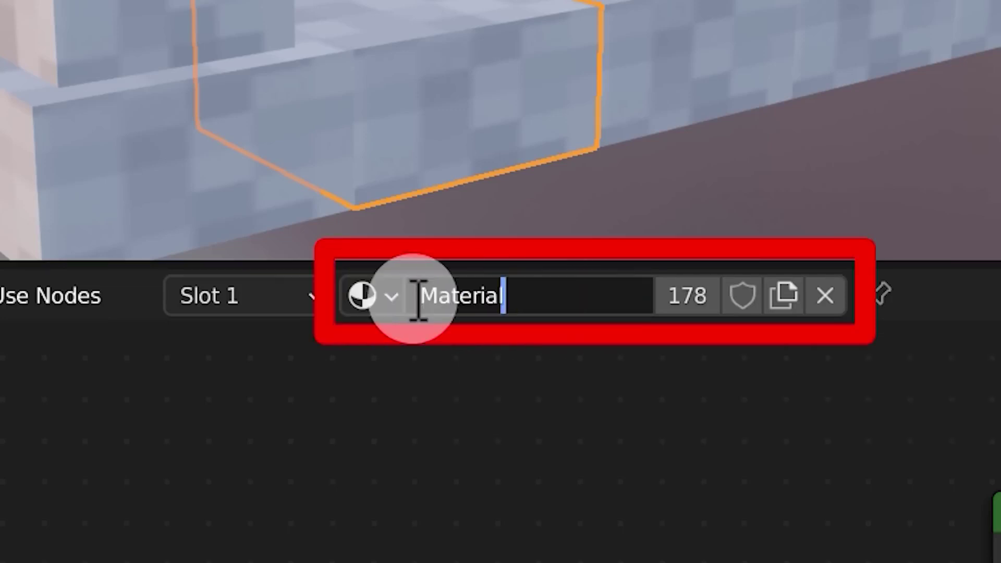
pyautogui.moveTo(418, 301); pyautogui.dragTo(360, 295)
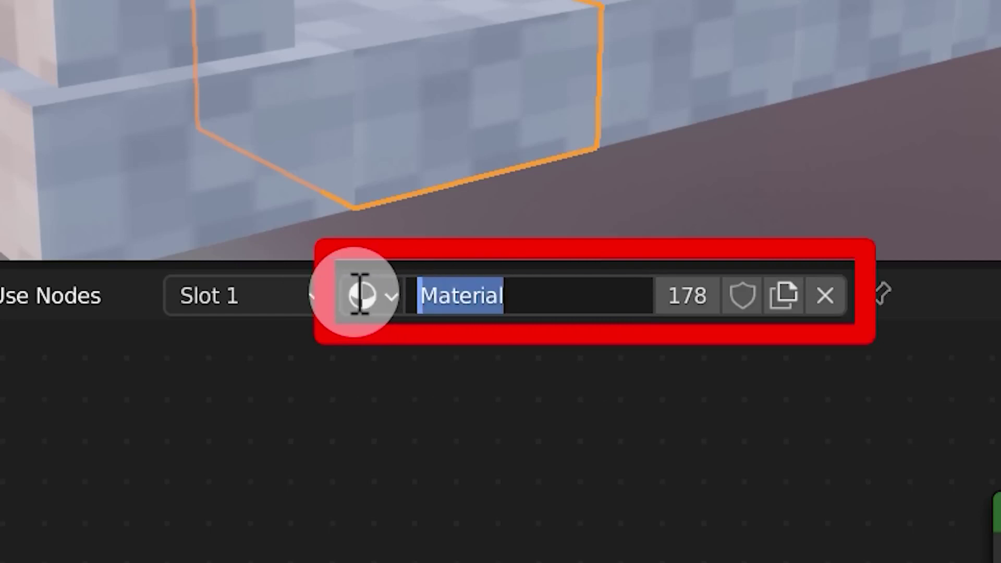
pyautogui.write('White')
pyautogui.press('Return')
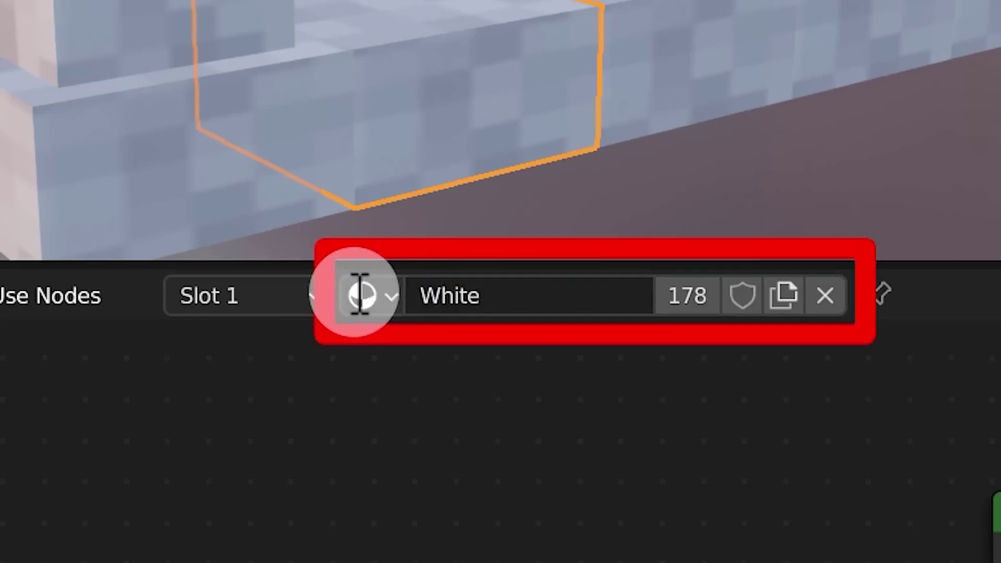
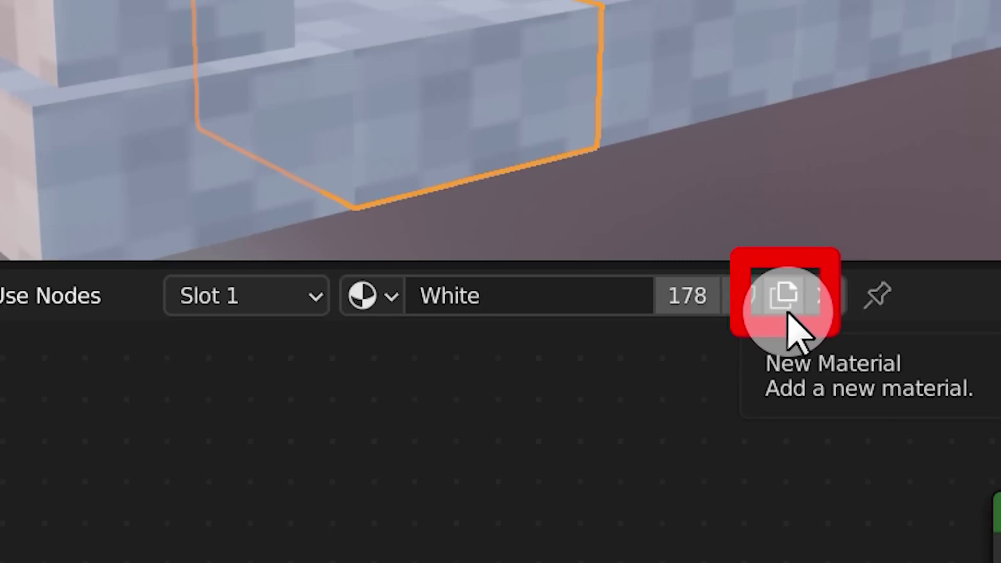
# Give the selected block its own new material named Green, with the green.jpg Color output connected to Base Color
pyautogui.click(788, 315)
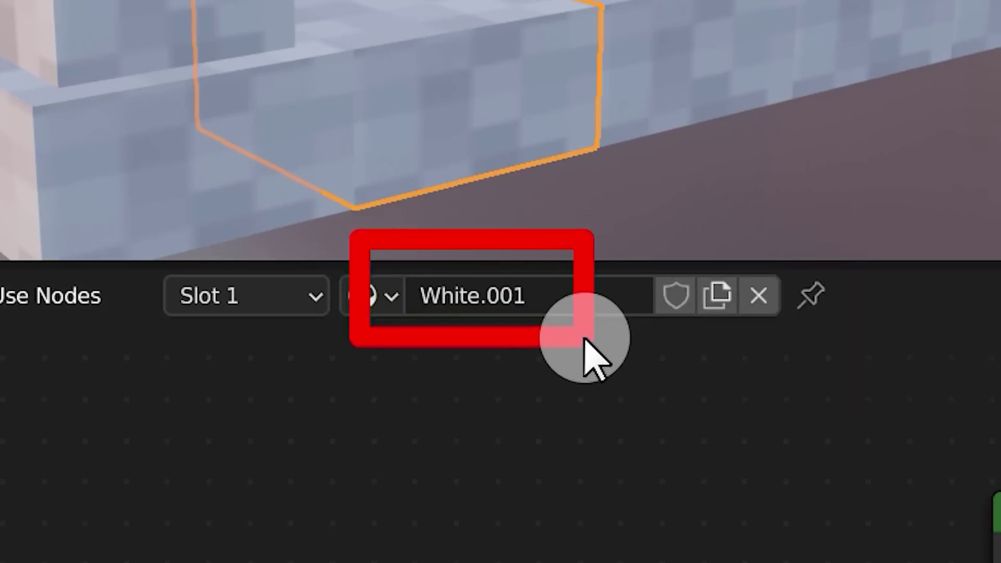
pyautogui.click(515, 302)
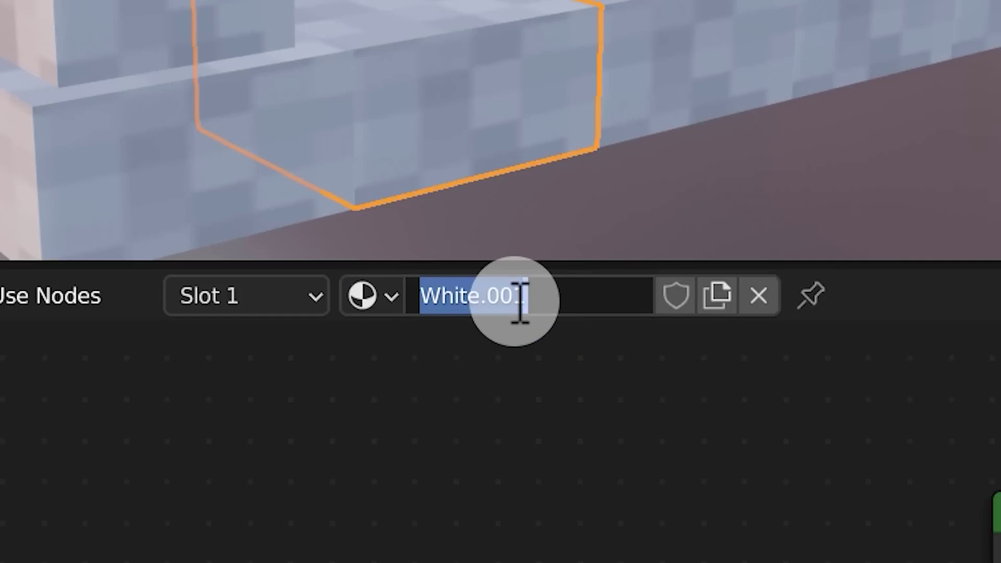
pyautogui.write('Green')
pyautogui.press('Return')
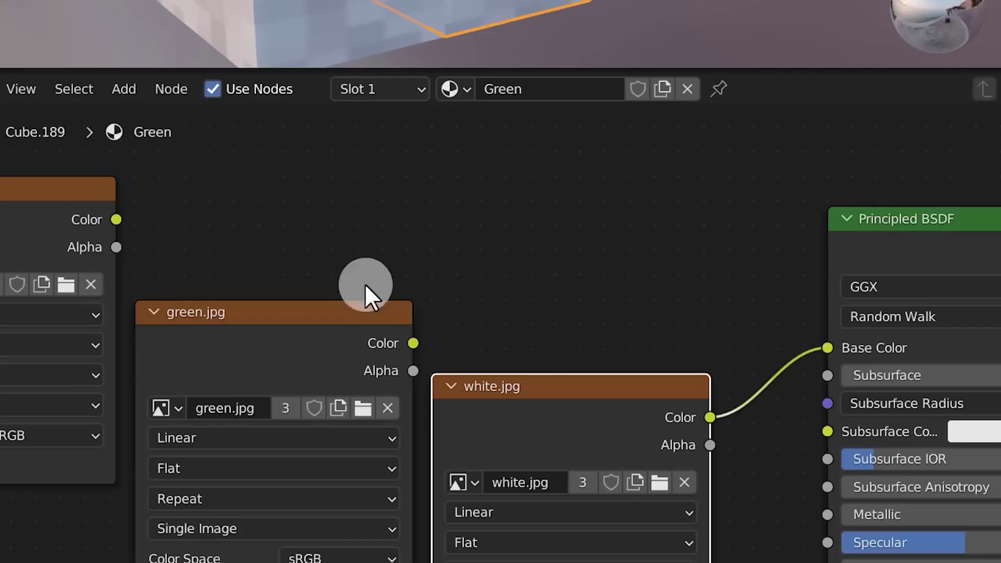
pyautogui.moveTo(415, 351)
pyautogui.mouseDown()
pyautogui.moveTo(452, 307)
pyautogui.moveTo(449, 327)
pyautogui.moveTo(424, 335)
pyautogui.moveTo(543, 268)
pyautogui.moveTo(826, 352)
pyautogui.mouseUp()
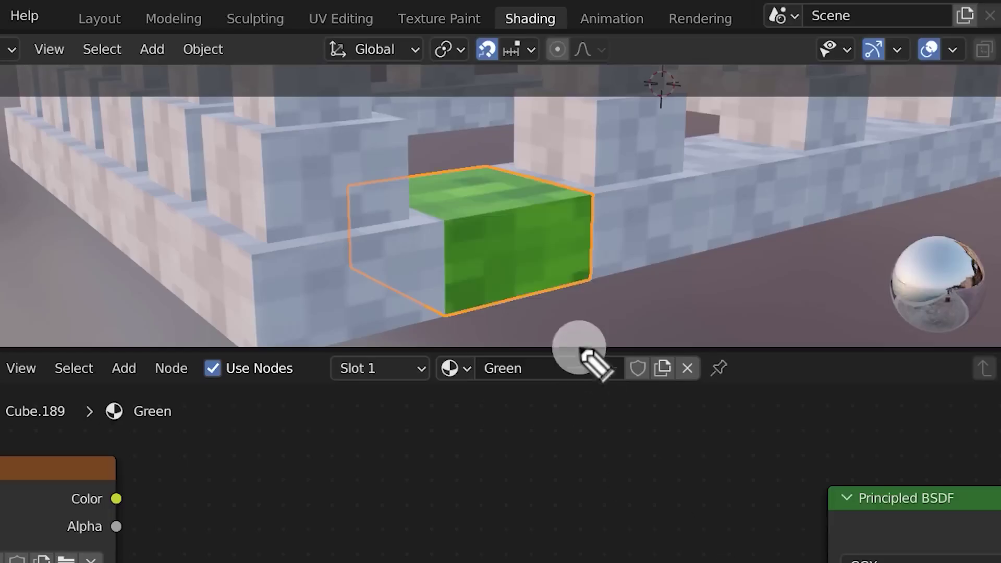
pyautogui.moveTo(542, 128)
pyautogui.mouseDown()
pyautogui.moveTo(347, 291)
pyautogui.moveTo(670, 197)
pyautogui.moveTo(384, 336)
pyautogui.mouseUp()
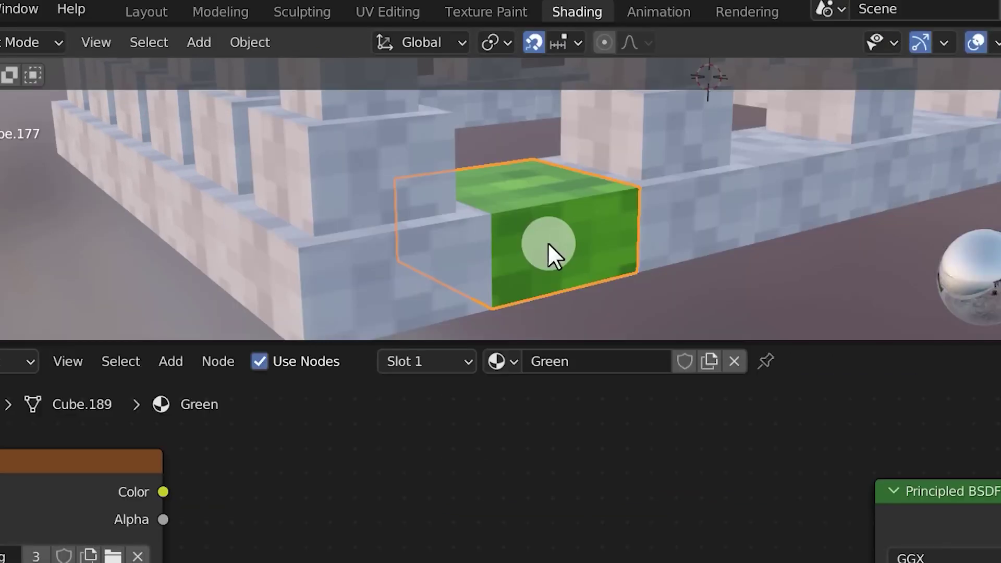
# Create a separate material named Brown for the white base block adjoining the green one
pyautogui.click(607, 237)
pyautogui.click(658, 230)
pyautogui.click(574, 245)
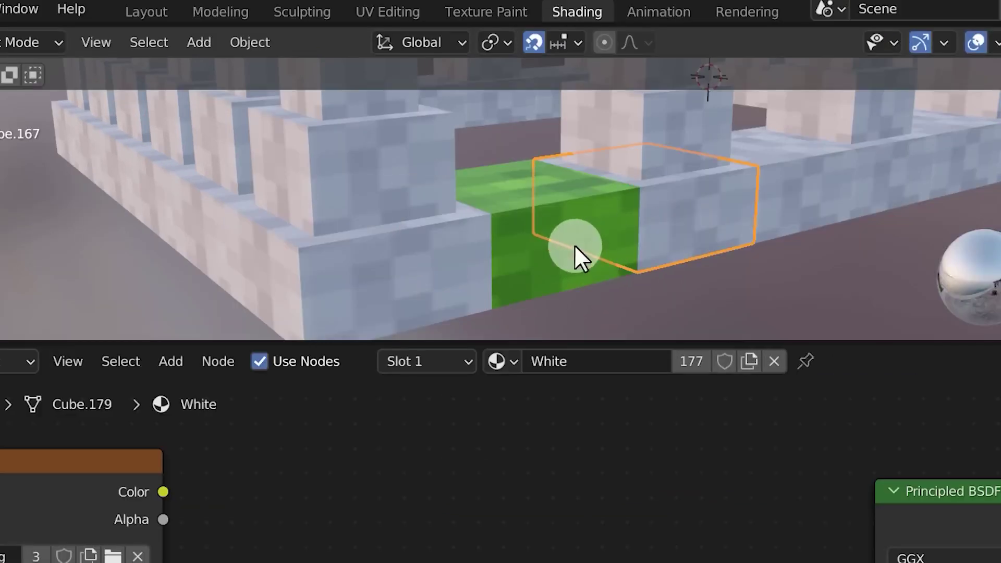
pyautogui.click(680, 229)
pyautogui.click(757, 215)
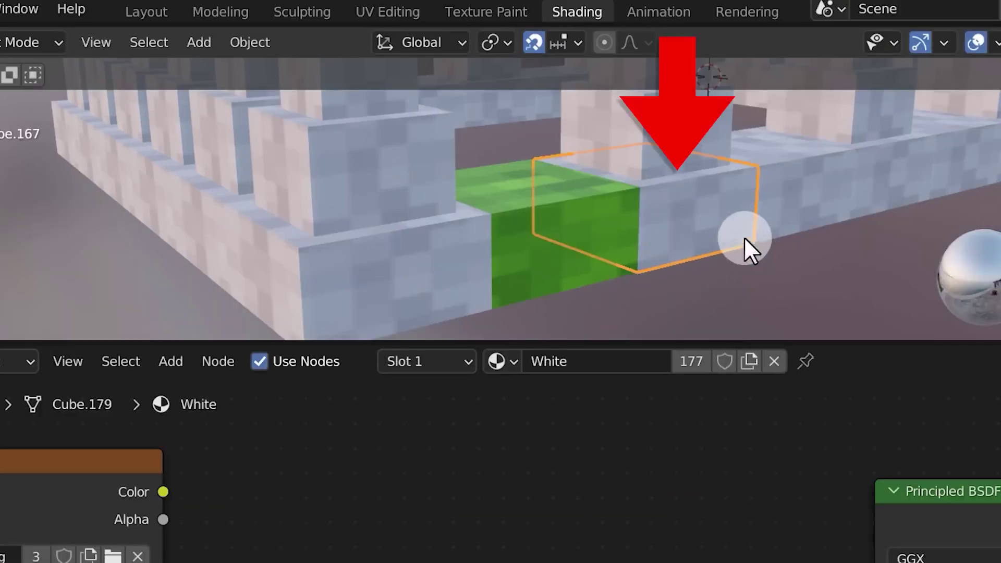
pyautogui.click(749, 362)
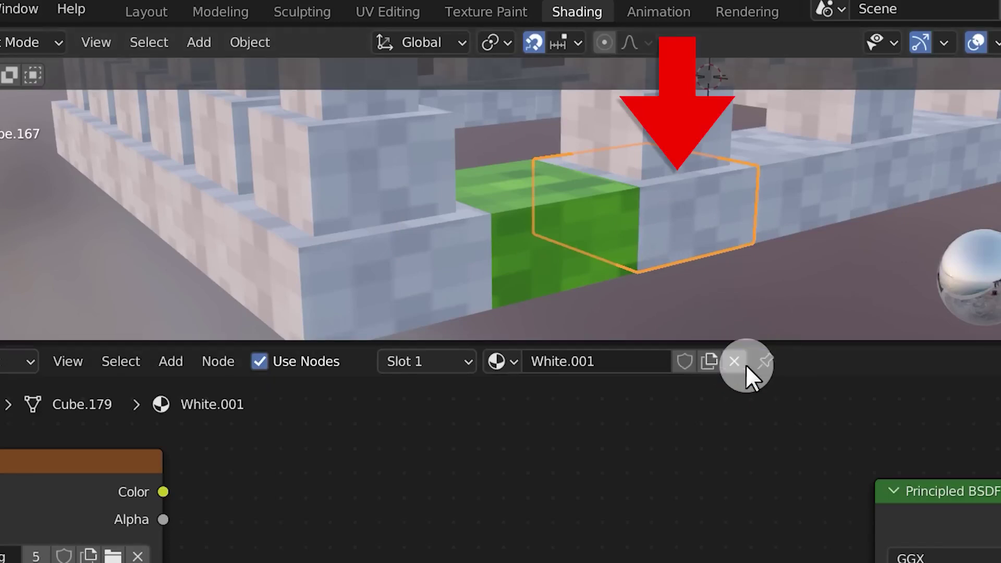
pyautogui.click(643, 362)
pyautogui.write('Brown')
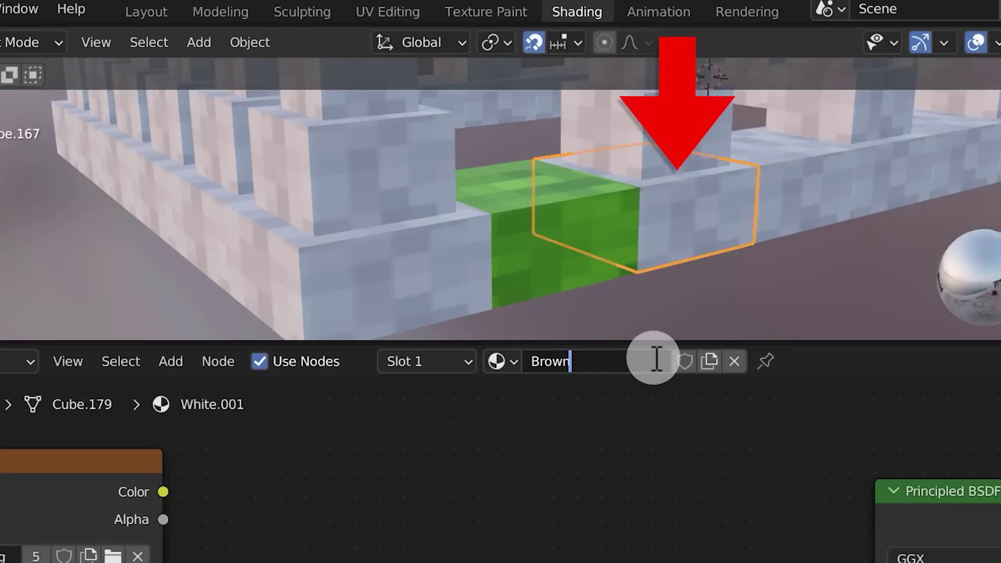
pyautogui.press('Return')
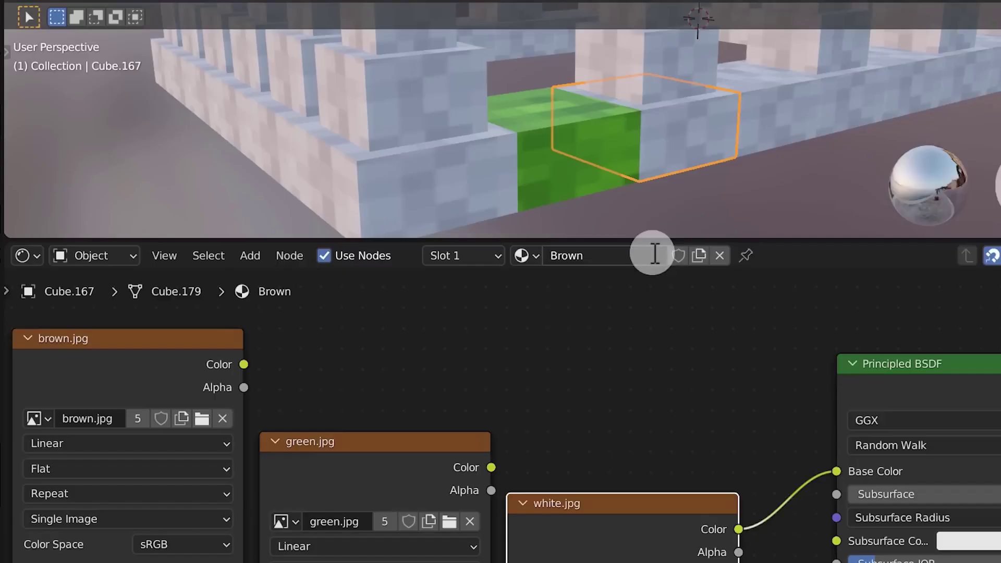
# Connect the brown.jpg texture's Color output to Base Color in the Brown material
pyautogui.moveTo(243, 365); pyautogui.dragTo(848, 466)
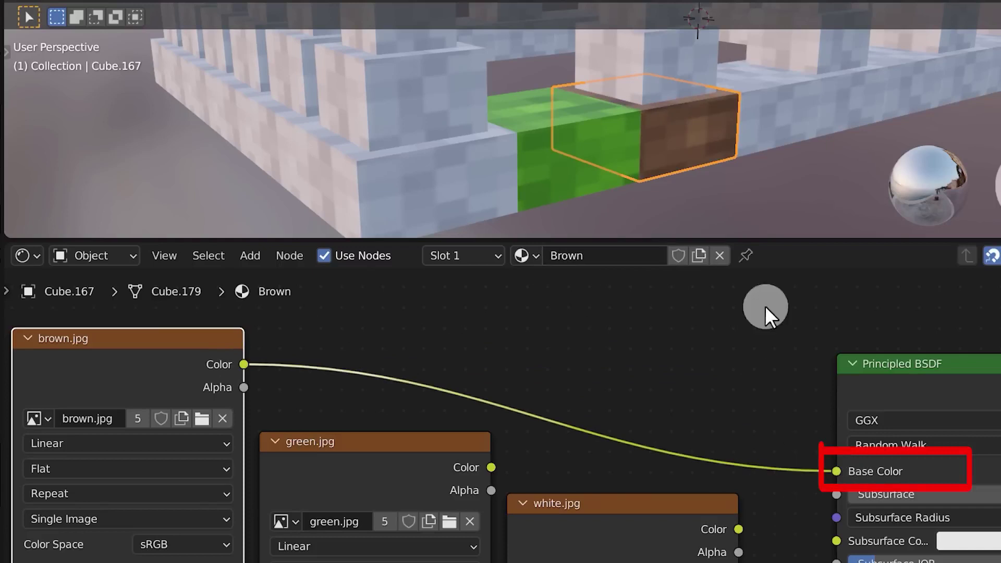
pyautogui.moveTo(753, 75)
pyautogui.mouseDown()
pyautogui.moveTo(539, 149)
pyautogui.moveTo(793, 93)
pyautogui.moveTo(507, 117)
pyautogui.mouseUp()
pyautogui.moveTo(517, 151)
pyautogui.mouseDown()
pyautogui.moveTo(799, 101)
pyautogui.moveTo(532, 152)
pyautogui.moveTo(693, 214)
pyautogui.moveTo(737, 178)
pyautogui.mouseUp()
pyautogui.hotkey('ctrl', 'z')
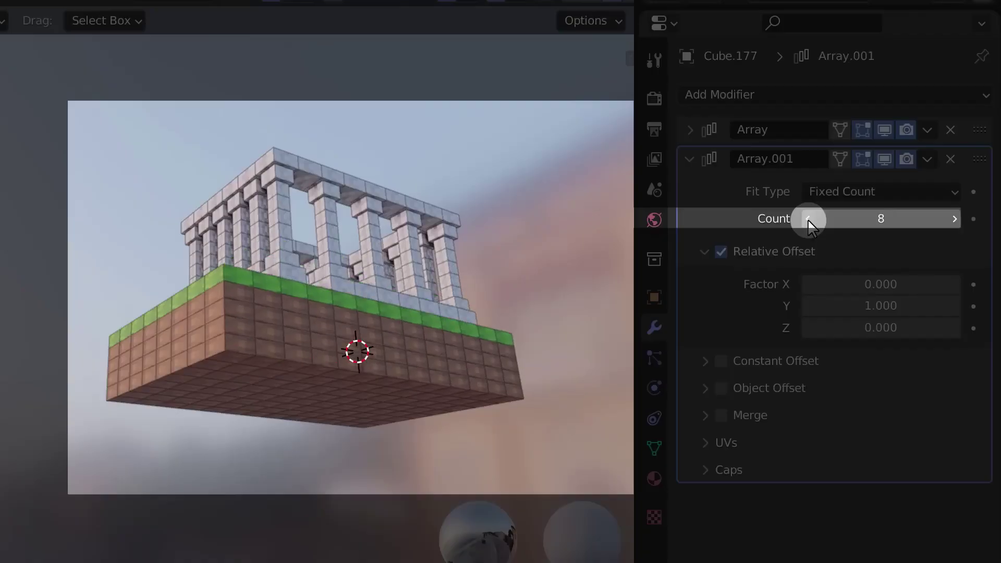
# Try the ground blocks' Array.001 modifier with a Count of 1, and restore its original count
pyautogui.click(808, 219)
pyautogui.click(808, 219)
pyautogui.click(808, 219)
pyautogui.click(808, 219)
pyautogui.click(808, 219)
pyautogui.click(808, 219)
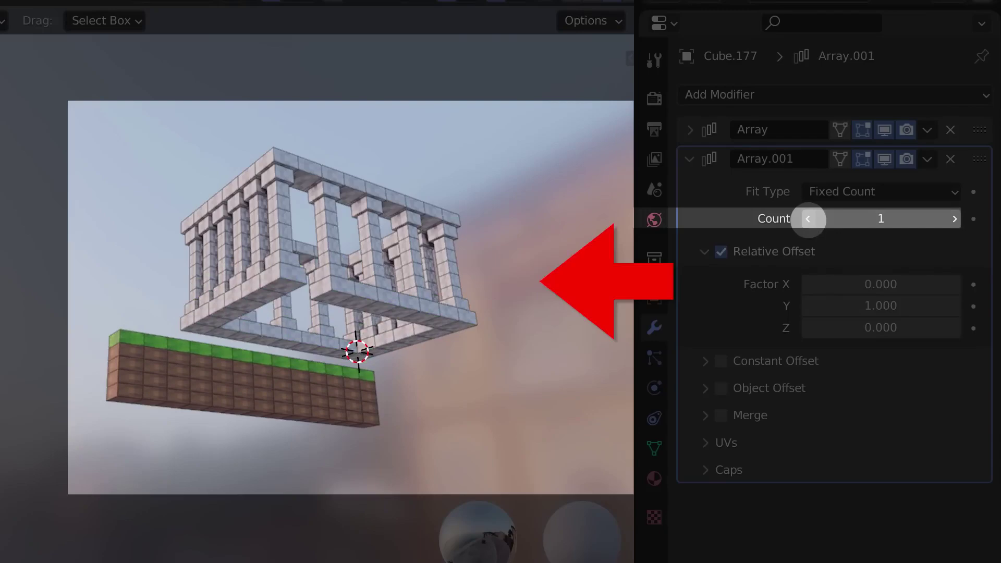
pyautogui.click(954, 219)
pyautogui.click(955, 219)
pyautogui.click(954, 219)
pyautogui.click(955, 219)
pyautogui.click(954, 219)
pyautogui.click(955, 219)
pyautogui.click(955, 219)
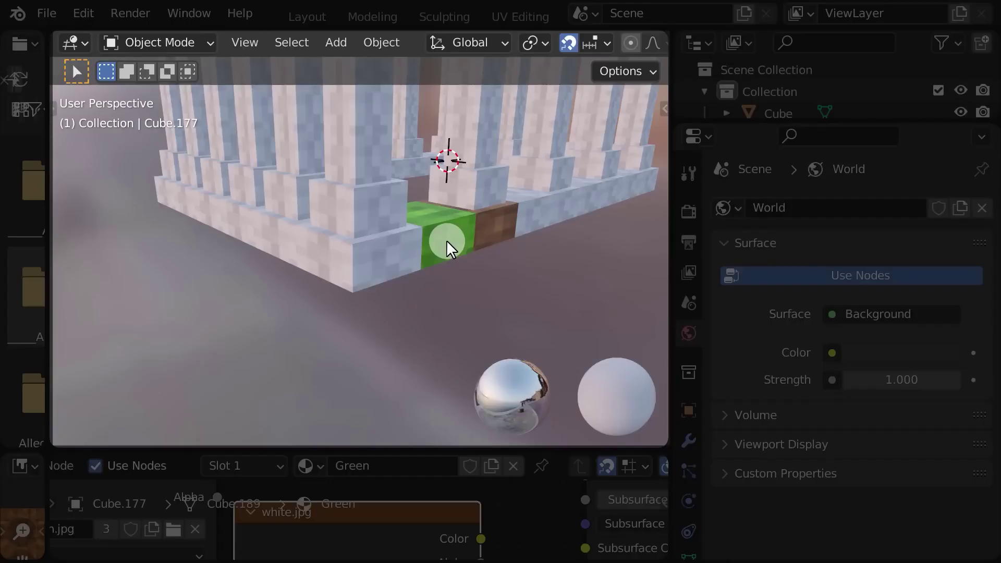
# Select the green base block and show the Toolbar in the 3D viewport
pyautogui.click(446, 240)
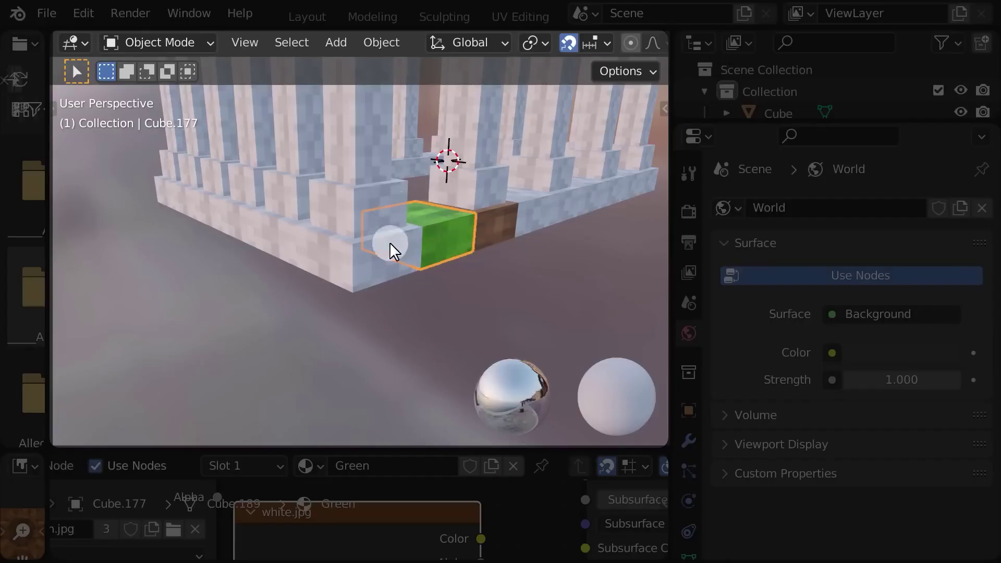
pyautogui.moveTo(490, 216)
pyautogui.mouseDown()
pyautogui.moveTo(342, 237)
pyautogui.moveTo(398, 205)
pyautogui.moveTo(432, 214)
pyautogui.mouseUp()
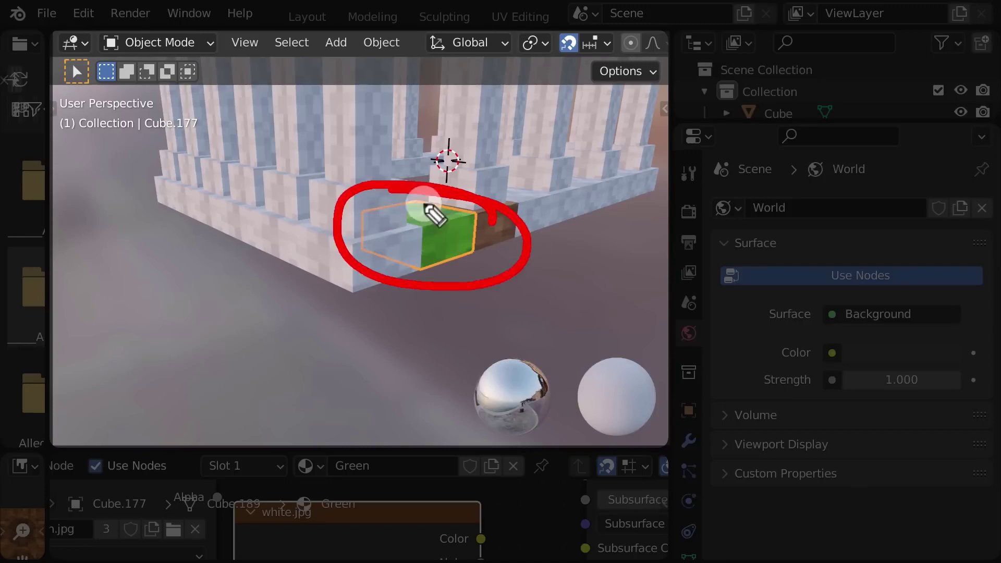
pyautogui.moveTo(58, 112)
pyautogui.mouseDown()
pyautogui.moveTo(130, 329)
pyautogui.moveTo(123, 358)
pyautogui.mouseUp()
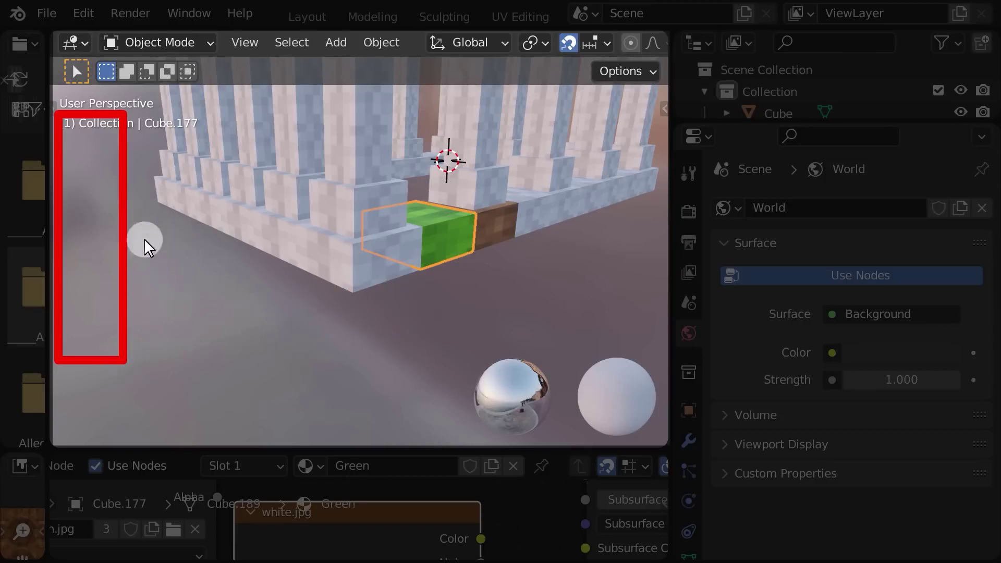
pyautogui.click(245, 42)
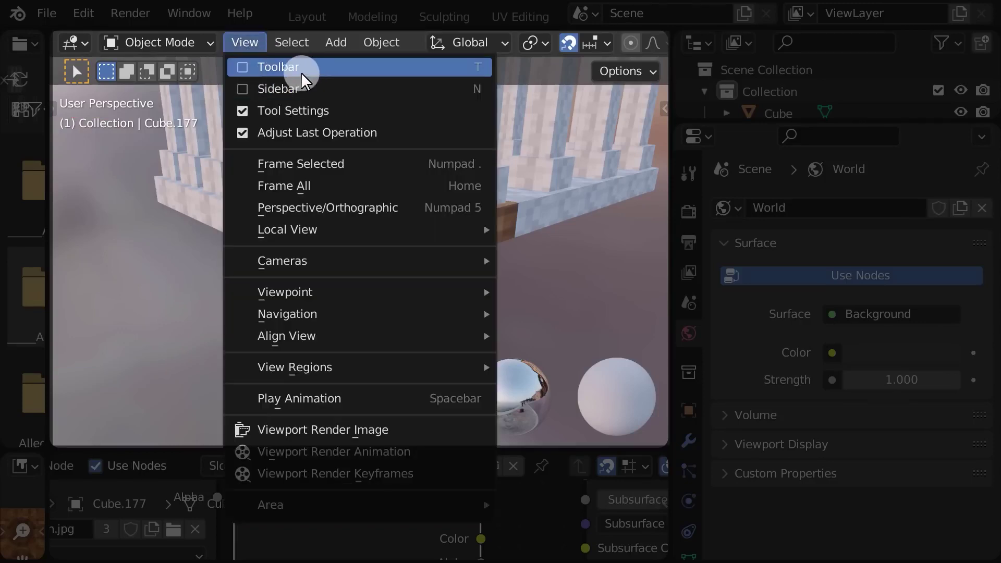
pyautogui.moveTo(209, 27); pyautogui.dragTo(432, 82)
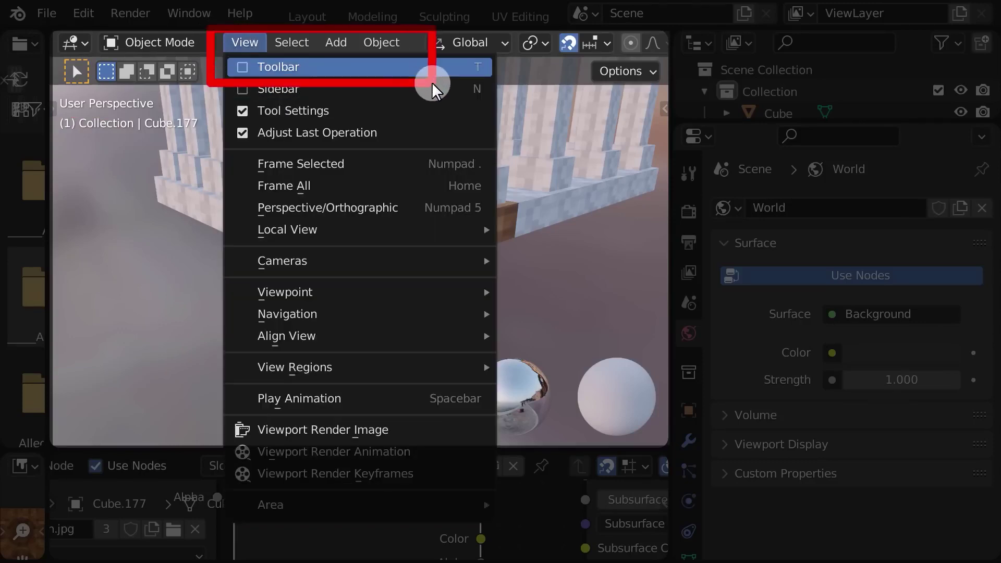
pyautogui.click(291, 67)
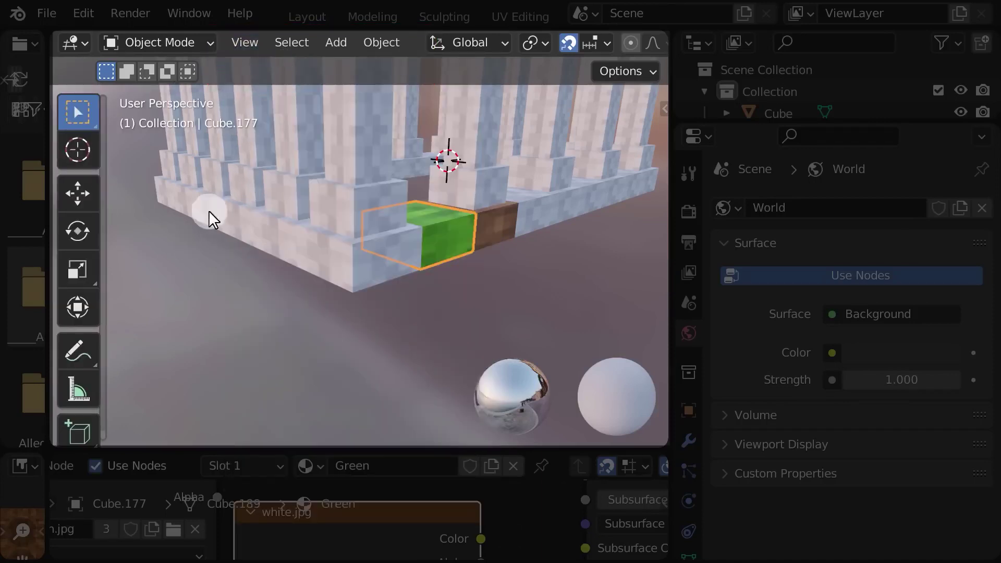
# Move the green block down one block and beneath the front corner of the white colonnade base, using the Move tool
pyautogui.moveTo(52, 170); pyautogui.dragTo(113, 222)
pyautogui.click(81, 199)
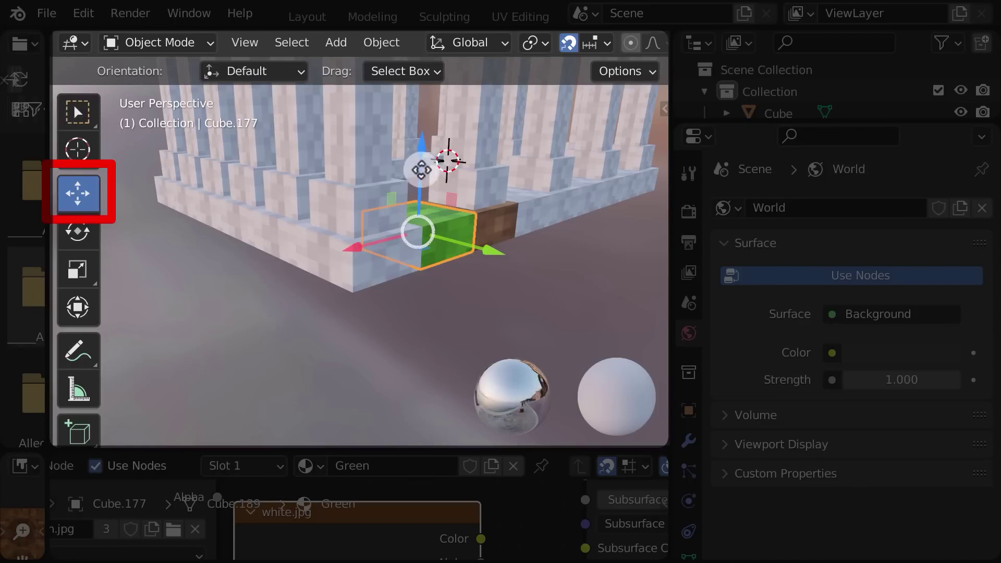
pyautogui.moveTo(418, 167); pyautogui.dragTo(412, 209)
pyautogui.moveTo(373, 276); pyautogui.dragTo(311, 300)
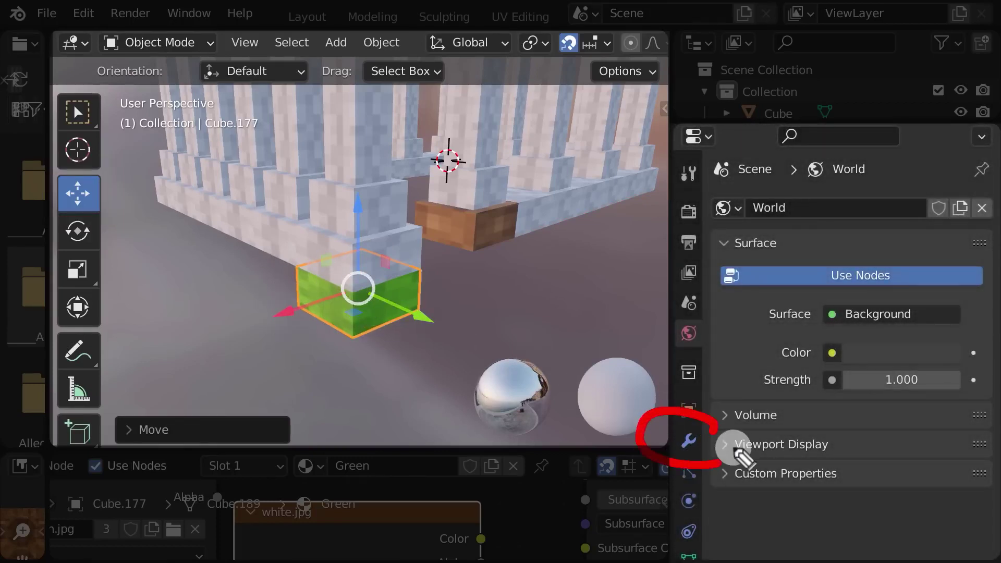
# Add an Array modifier to the green corner block
pyautogui.click(688, 442)
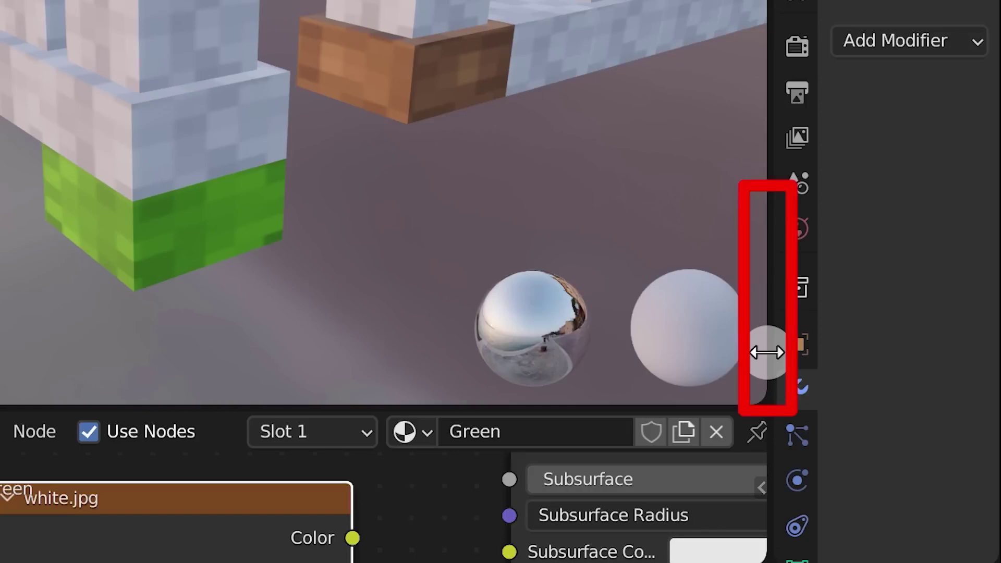
pyautogui.moveTo(768, 364); pyautogui.dragTo(595, 362)
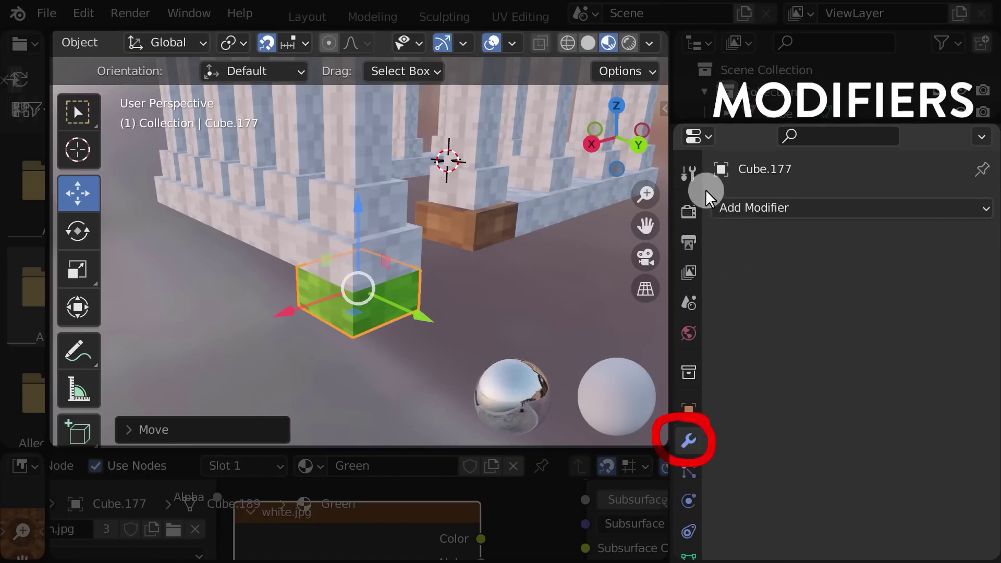
pyautogui.click(787, 210)
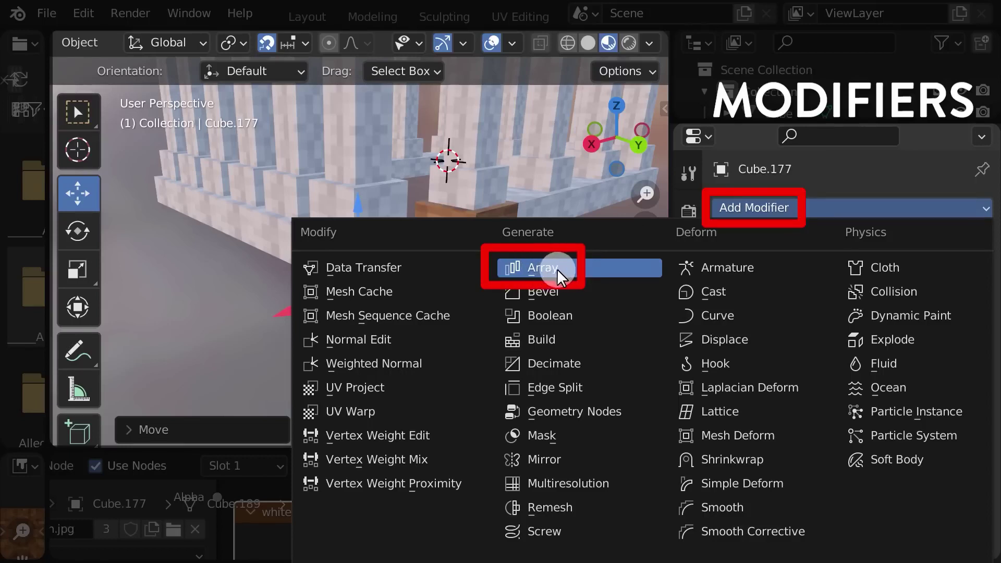
pyautogui.click(604, 270)
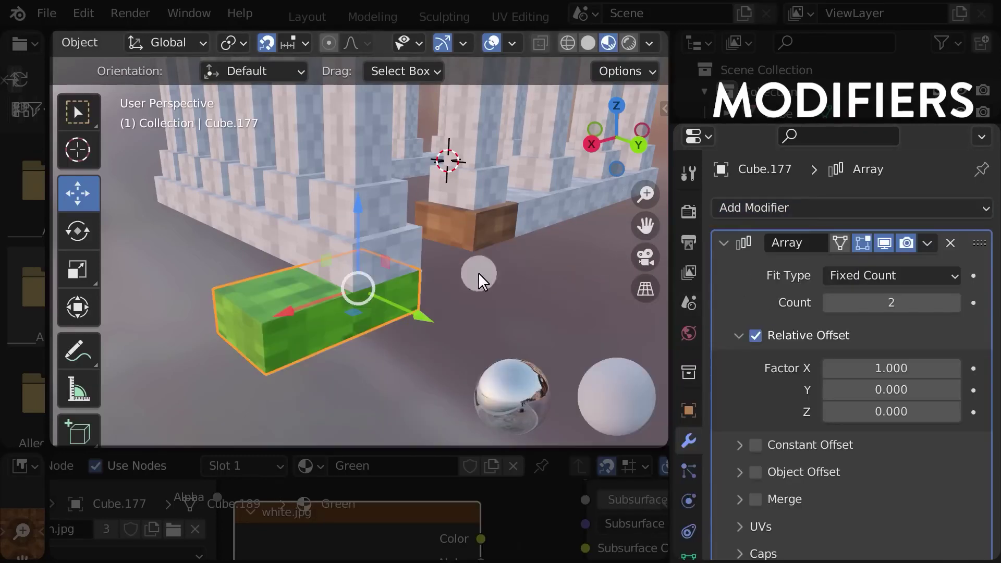
# Set the Count of the green block's Array modifier to 13 to form a long row
pyautogui.moveTo(449, 268)
pyautogui.mouseDown()
pyautogui.moveTo(225, 235)
pyautogui.moveTo(250, 409)
pyautogui.moveTo(357, 214)
pyautogui.moveTo(295, 419)
pyautogui.mouseUp()
pyautogui.moveTo(764, 290); pyautogui.dragTo(974, 327)
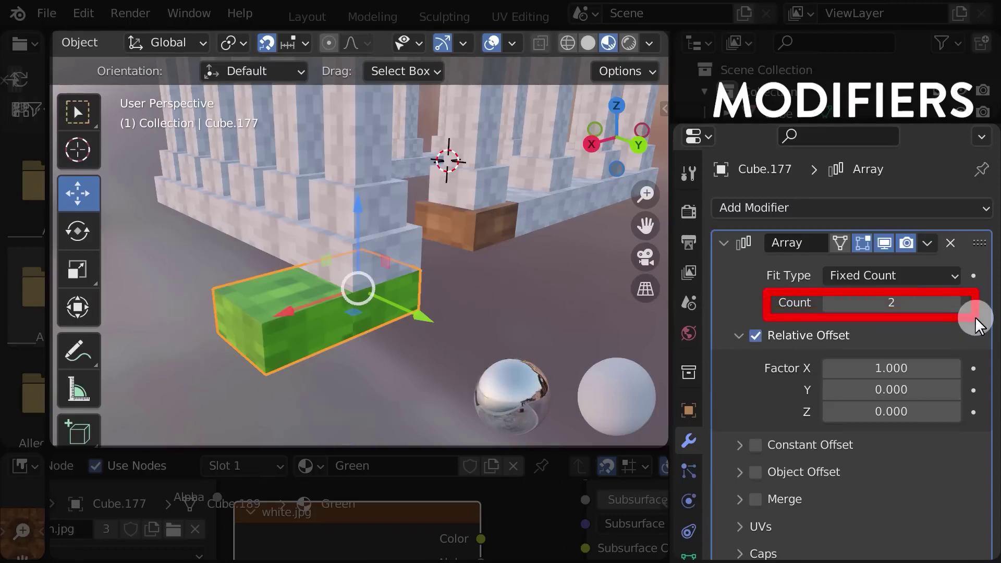
pyautogui.click(893, 303)
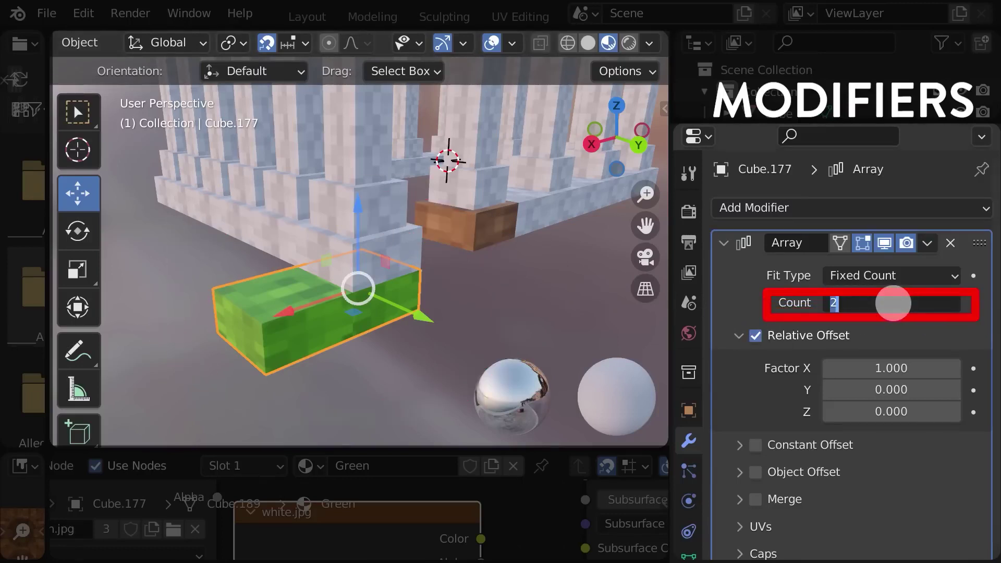
pyautogui.write('13')
pyautogui.press('Return')
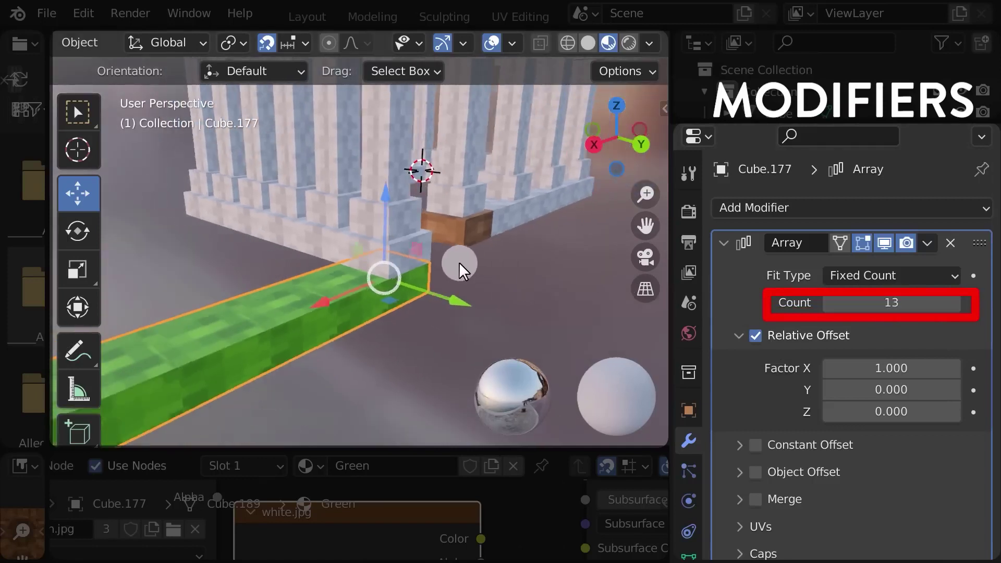
pyautogui.scroll(-8, 459, 263)
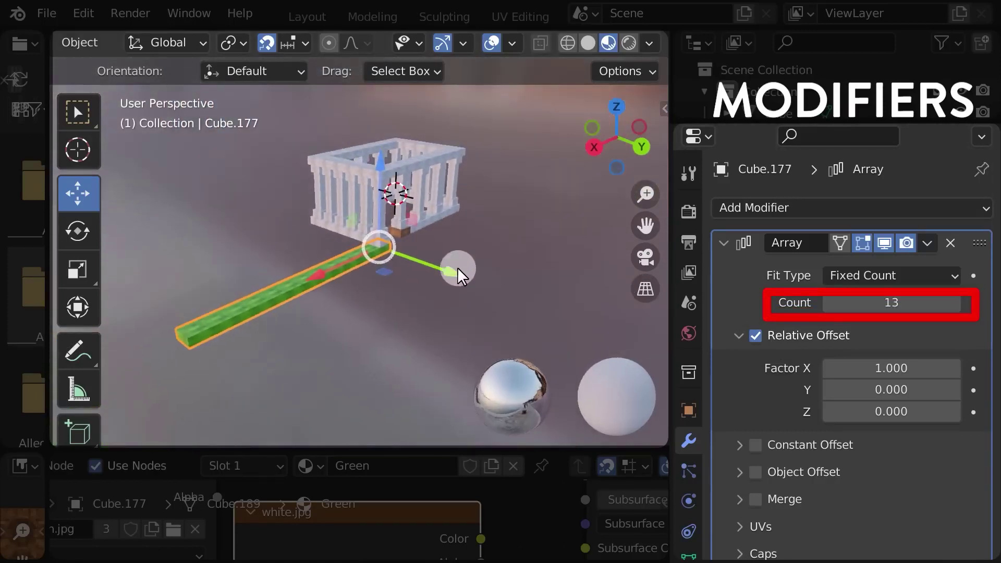
pyautogui.keyDown('shift'); pyautogui.scroll(-3, 457, 264); pyautogui.keyUp('shift')
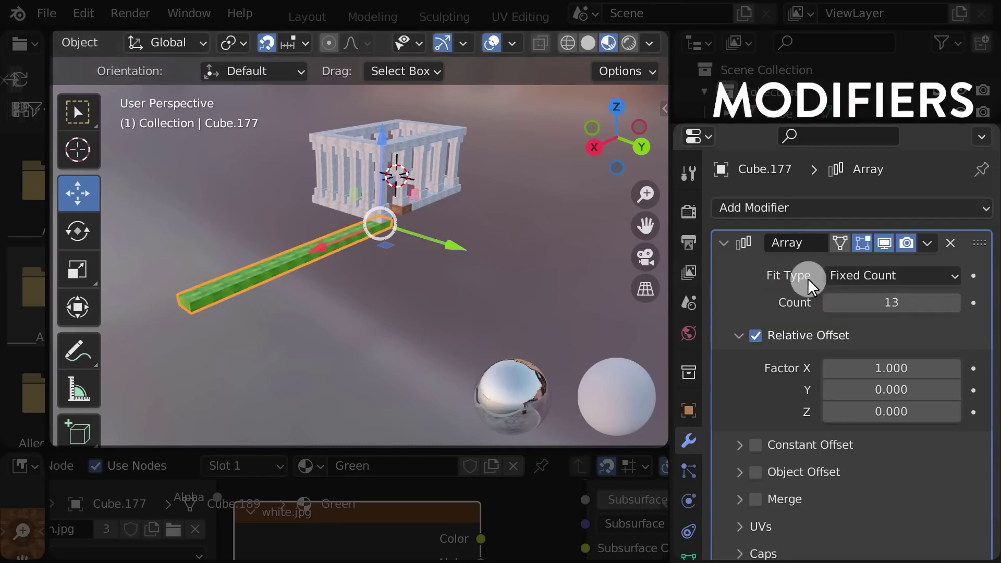
# Add a second Array modifier to the green row and collapse the first Array modifier's settings
pyautogui.click(782, 207)
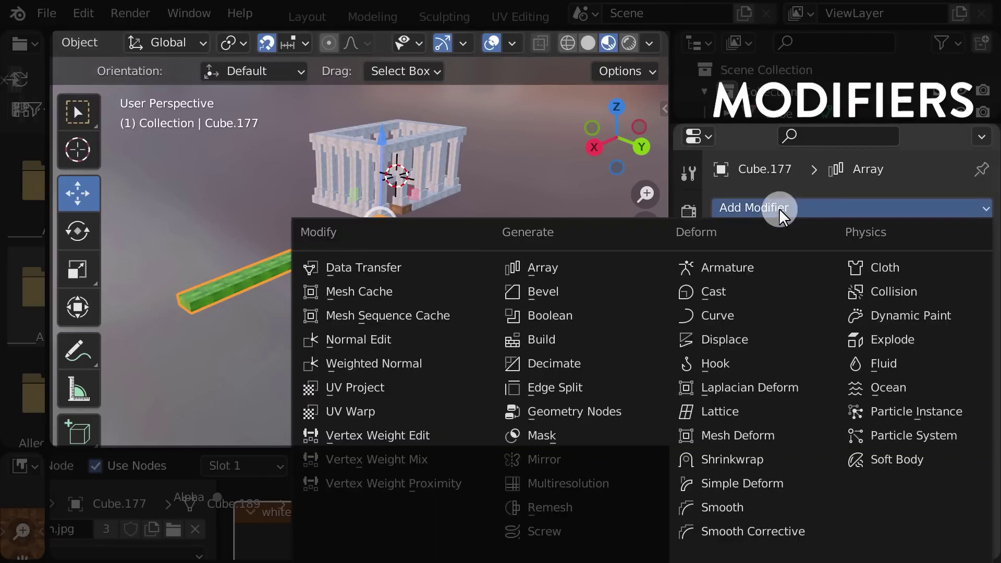
pyautogui.click(590, 272)
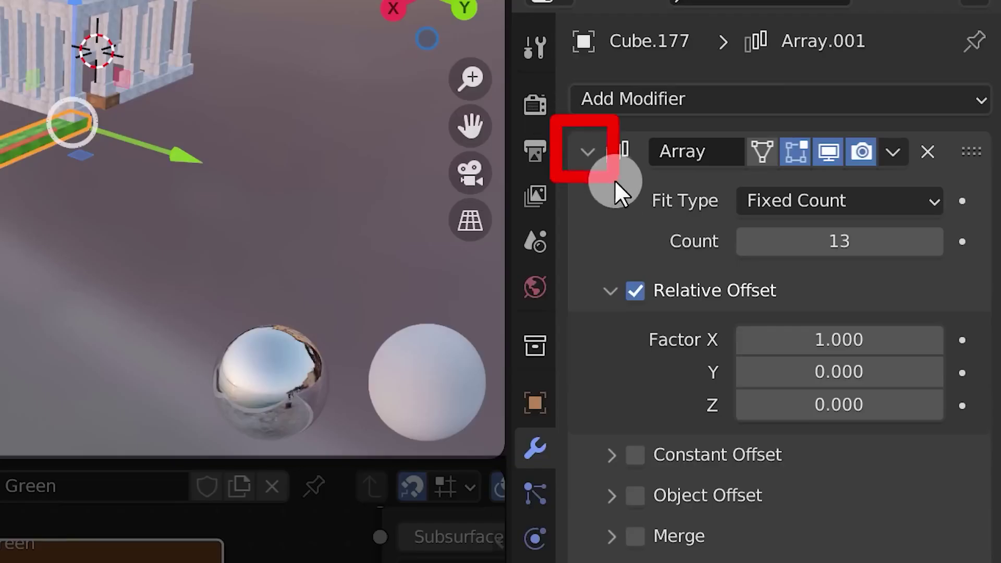
pyautogui.click(587, 152)
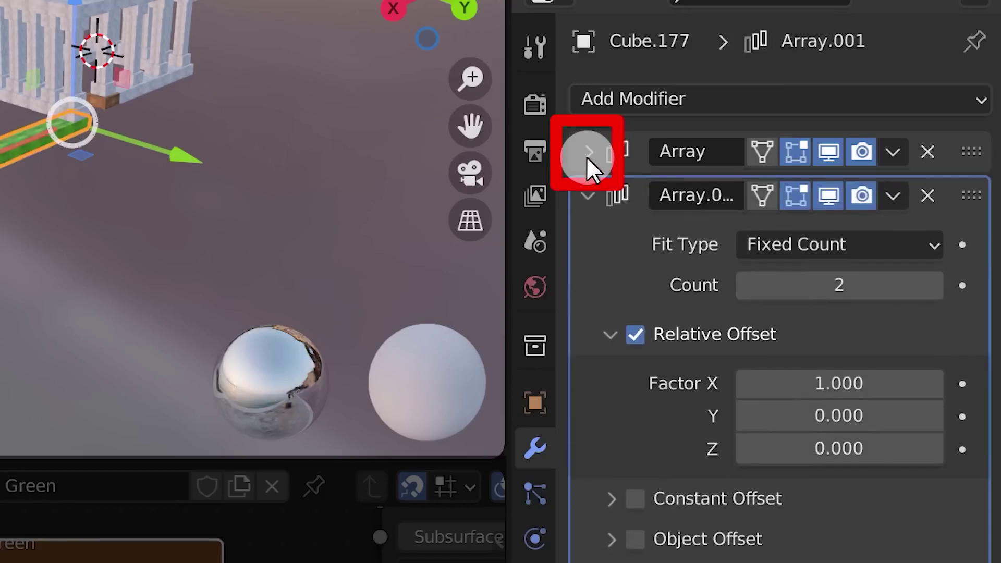
pyautogui.click(587, 152)
pyautogui.click(587, 152)
pyautogui.click(587, 153)
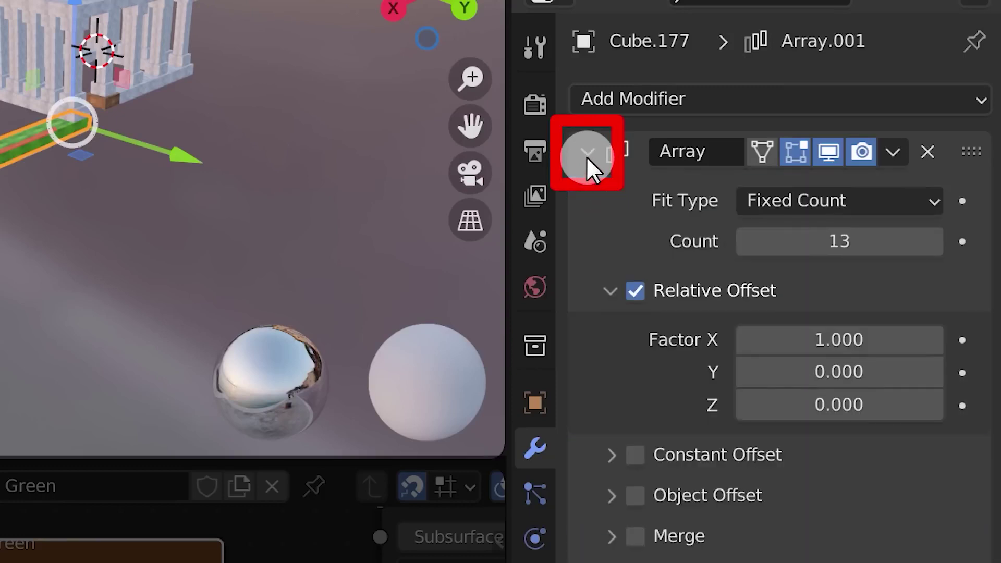
pyautogui.click(587, 152)
pyautogui.click(587, 152)
pyautogui.click(587, 152)
pyautogui.click(587, 152)
pyautogui.click(587, 152)
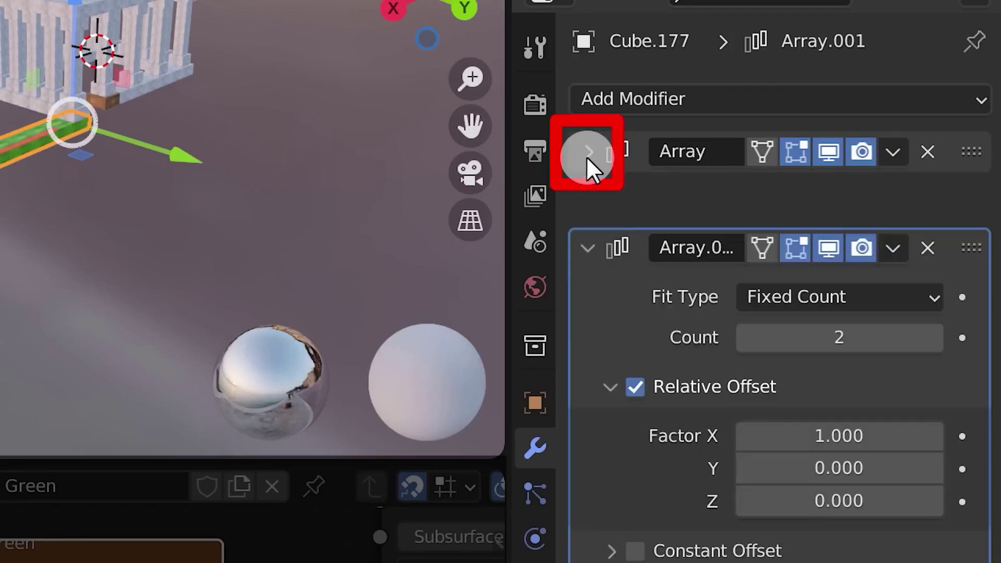
pyautogui.click(587, 152)
pyautogui.click(587, 152)
pyautogui.click(587, 153)
pyautogui.click(587, 152)
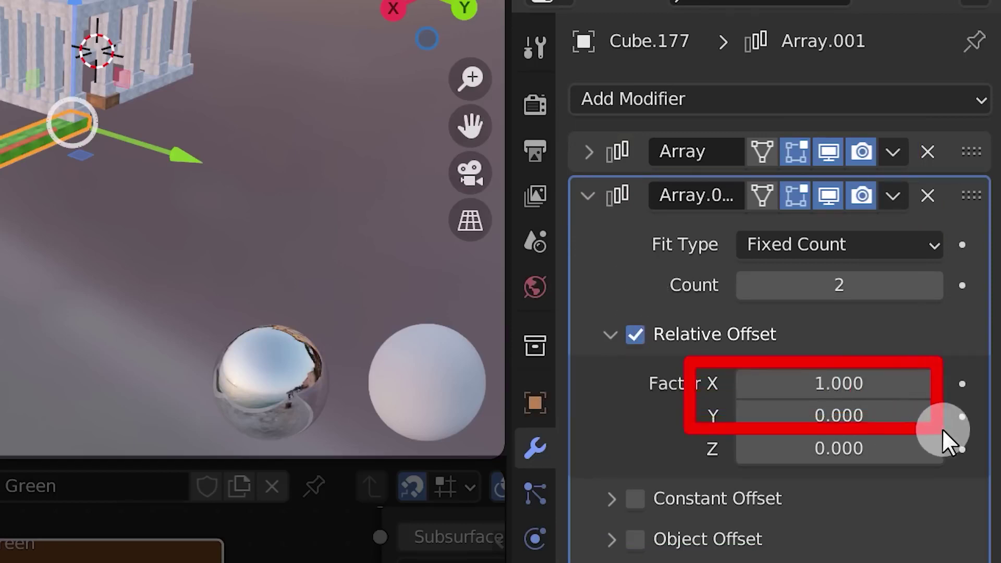
# Set the second Array modifier's Relative Offset to Factor X 0 and Y 1
pyautogui.click(849, 392)
pyautogui.write('0')
pyautogui.press('Return')
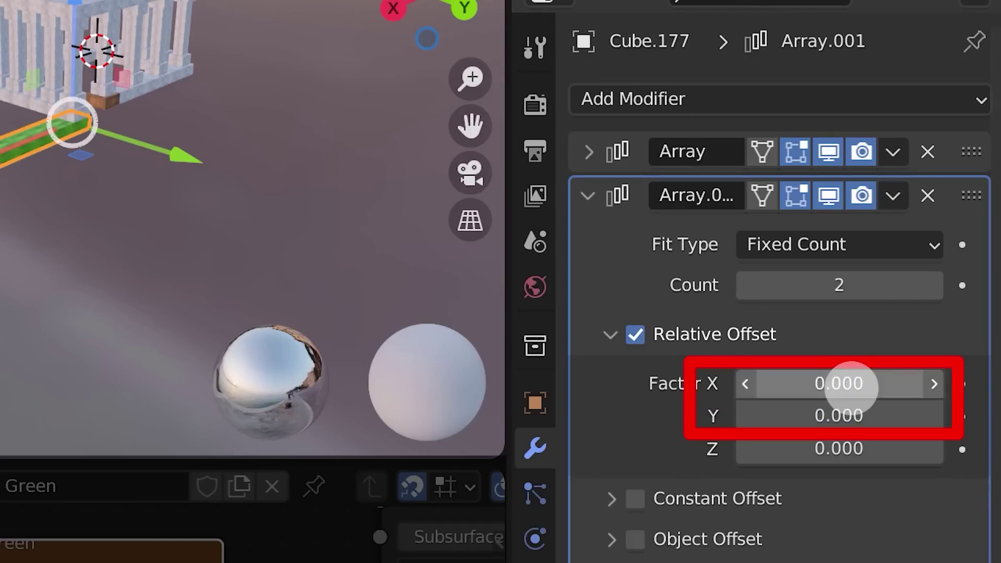
pyautogui.click(843, 414)
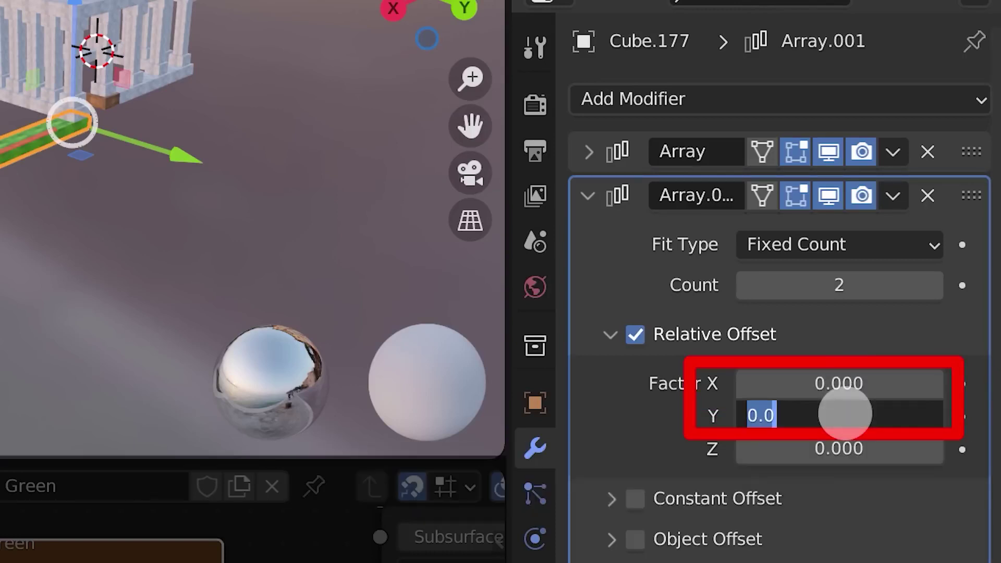
pyautogui.write('1')
pyautogui.press('Tab')
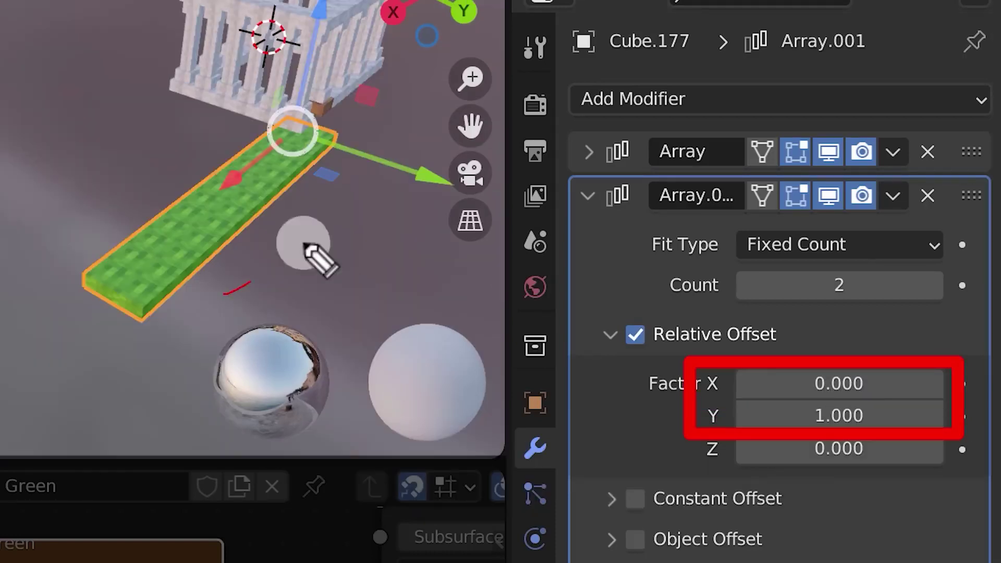
pyautogui.moveTo(224, 294); pyautogui.dragTo(234, 70)
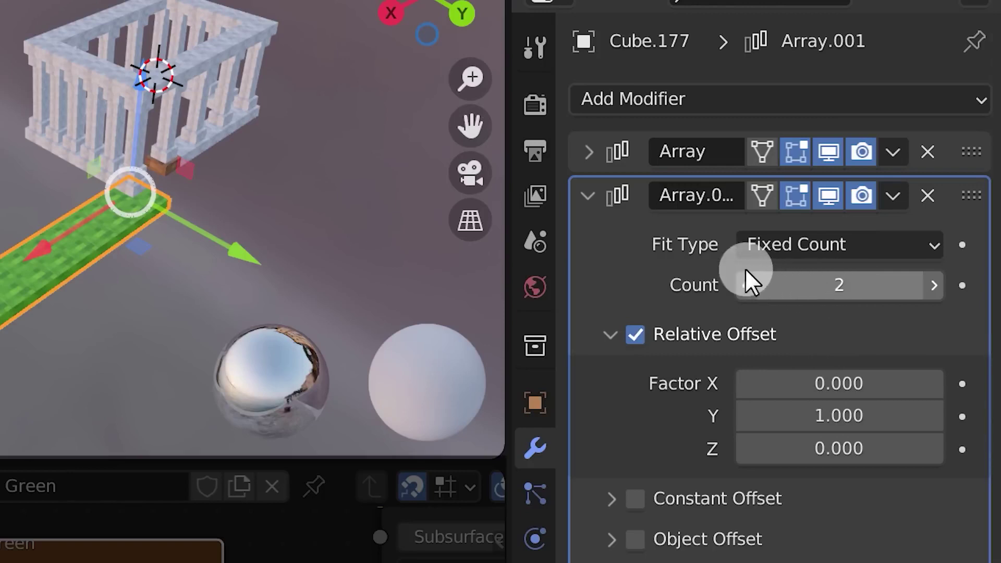
# Set the second Array modifier's Count to 10 so the green row spreads into a ground slab
pyautogui.moveTo(653, 256); pyautogui.dragTo(970, 312)
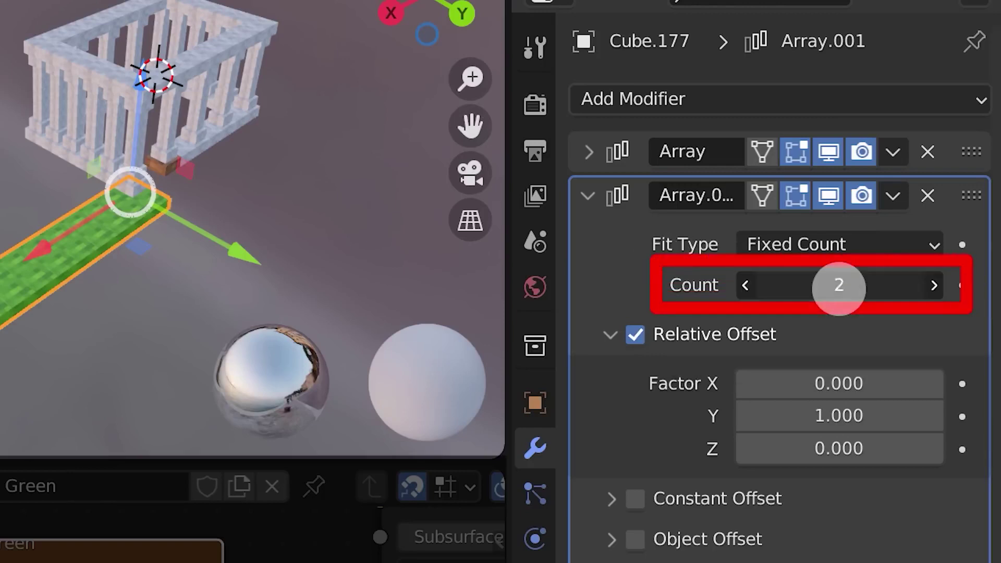
pyautogui.doubleClick(839, 289)
pyautogui.write('10')
pyautogui.press('Return')
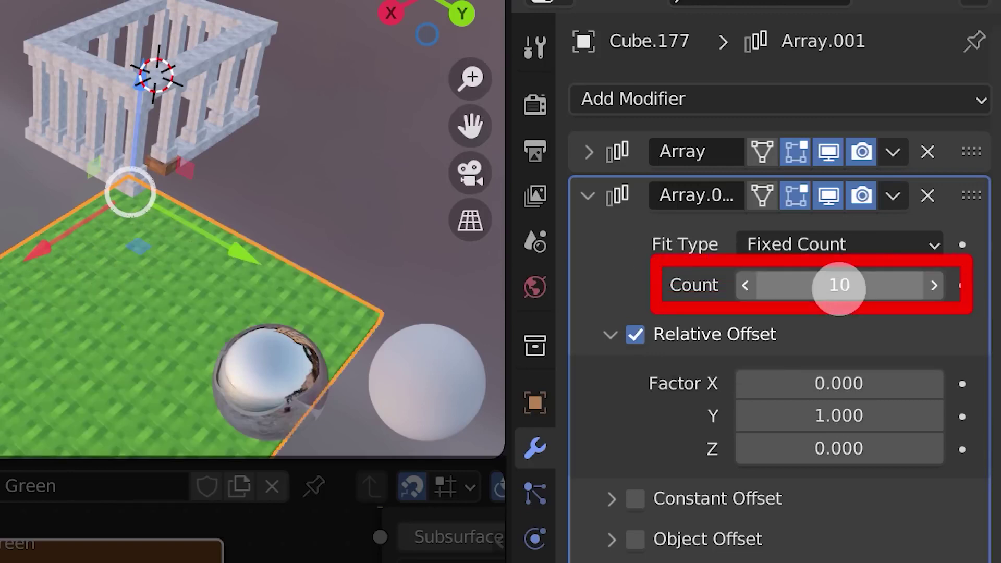
pyautogui.moveTo(355, 272); pyautogui.dragTo(356, 187, button='middle')
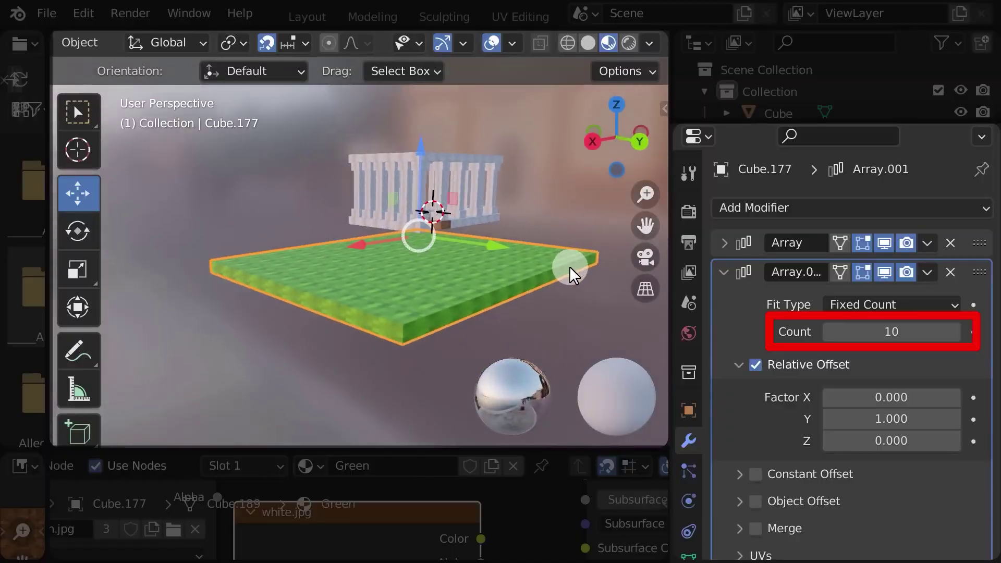
pyautogui.moveTo(570, 267); pyautogui.dragTo(570, 271, button='middle')
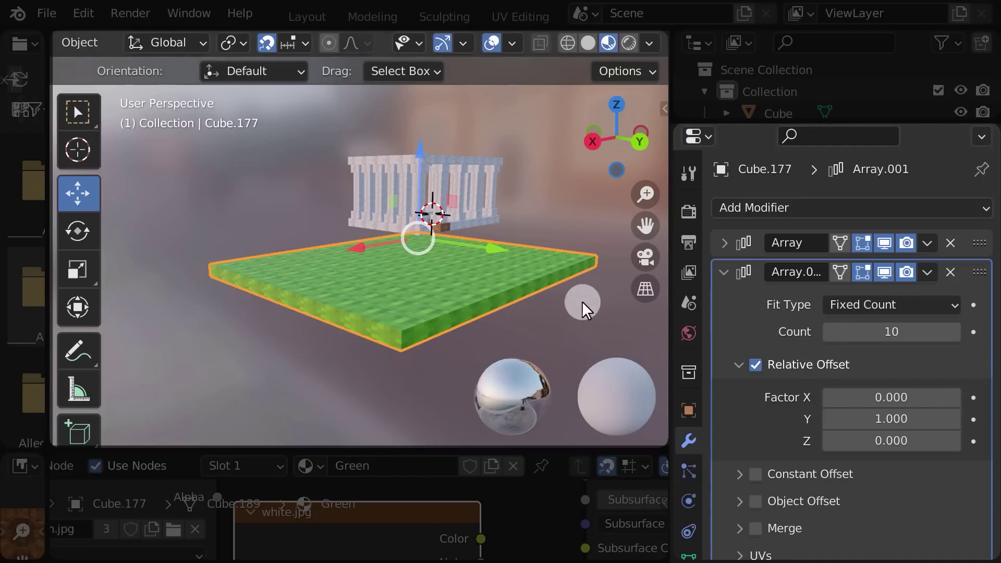
# Duplicate the green ground slab and lower the copy vertically to sit directly beneath the original
pyautogui.moveTo(581, 302); pyautogui.dragTo(577, 272, button='middle')
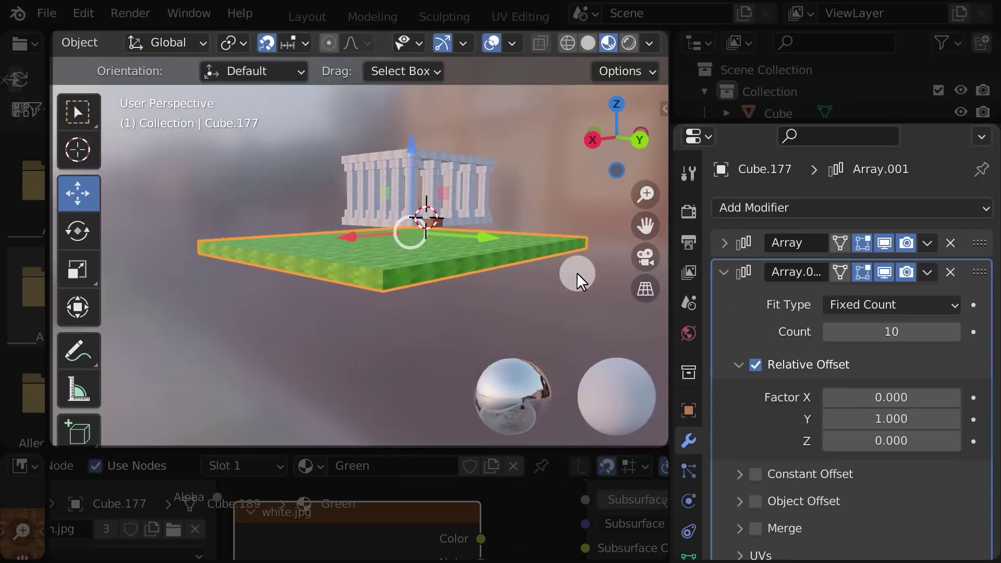
pyautogui.rightClick(571, 180)
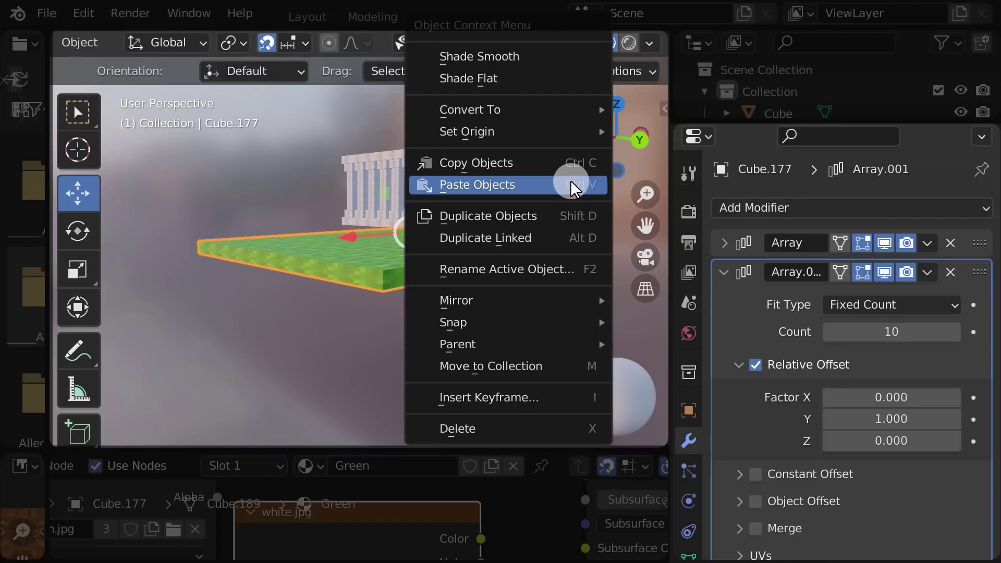
pyautogui.click(557, 214)
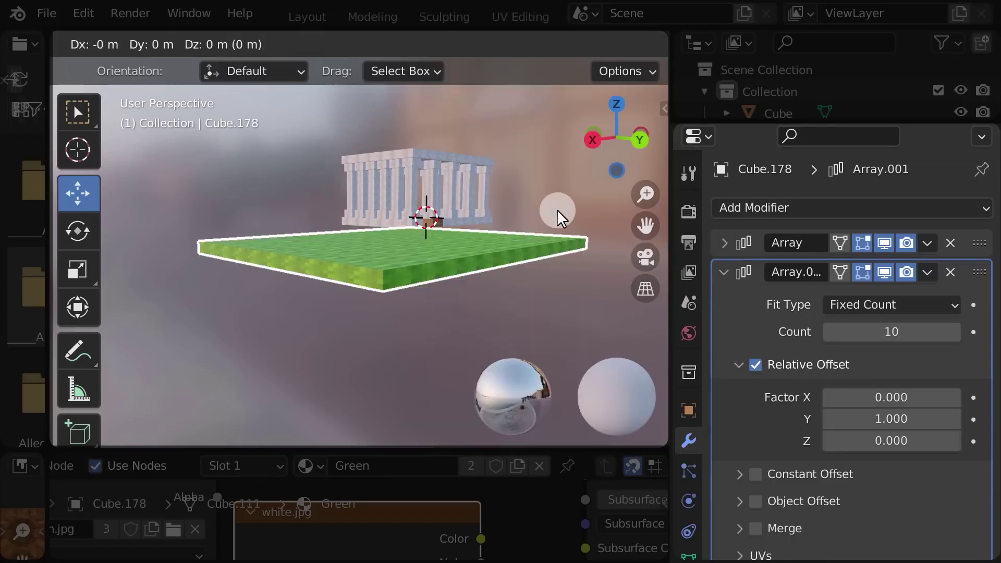
pyautogui.rightClick(557, 208)
pyautogui.press('g')
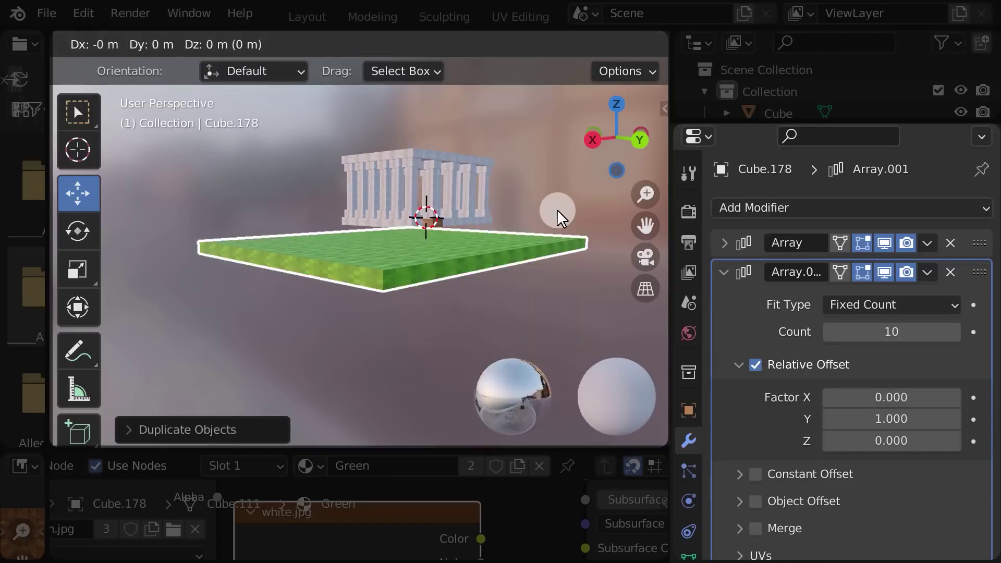
pyautogui.click(557, 208)
pyautogui.moveTo(412, 181); pyautogui.dragTo(421, 206)
# Assign the existing Brown material to the duplicated lower slab, enlarging the node editor for access and shrinking it again
pyautogui.moveTo(423, 447); pyautogui.dragTo(423, 243)
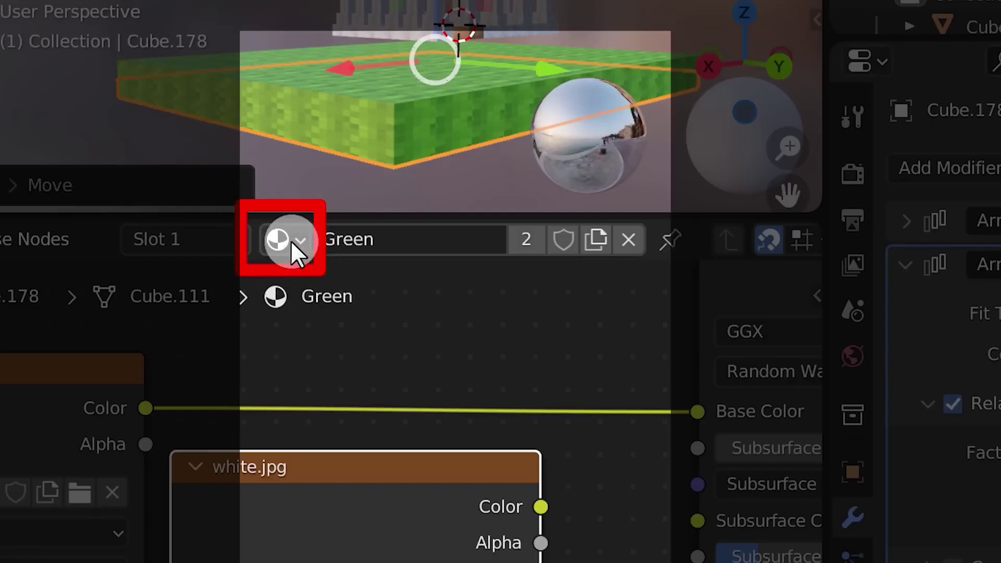
pyautogui.click(286, 239)
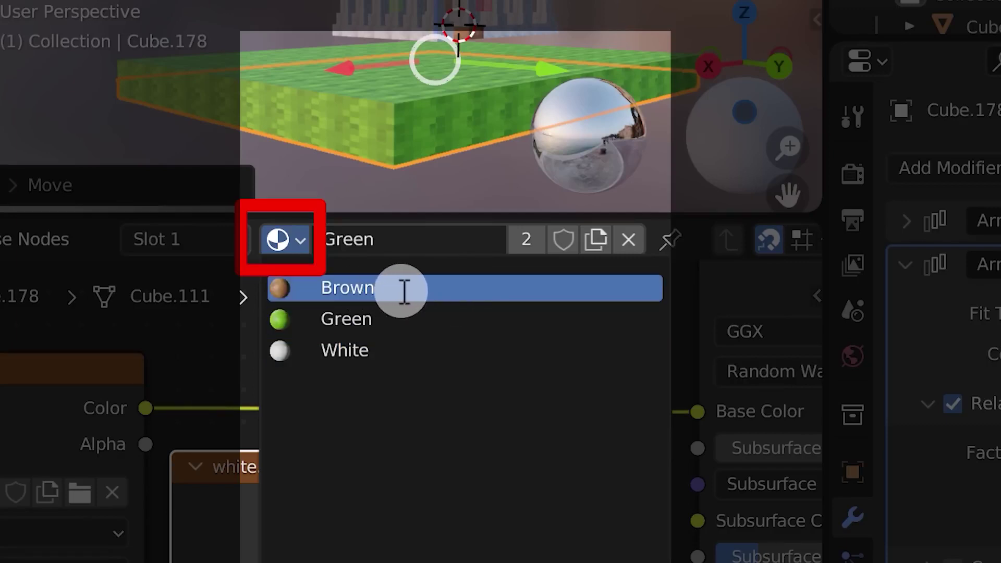
pyautogui.click(379, 288)
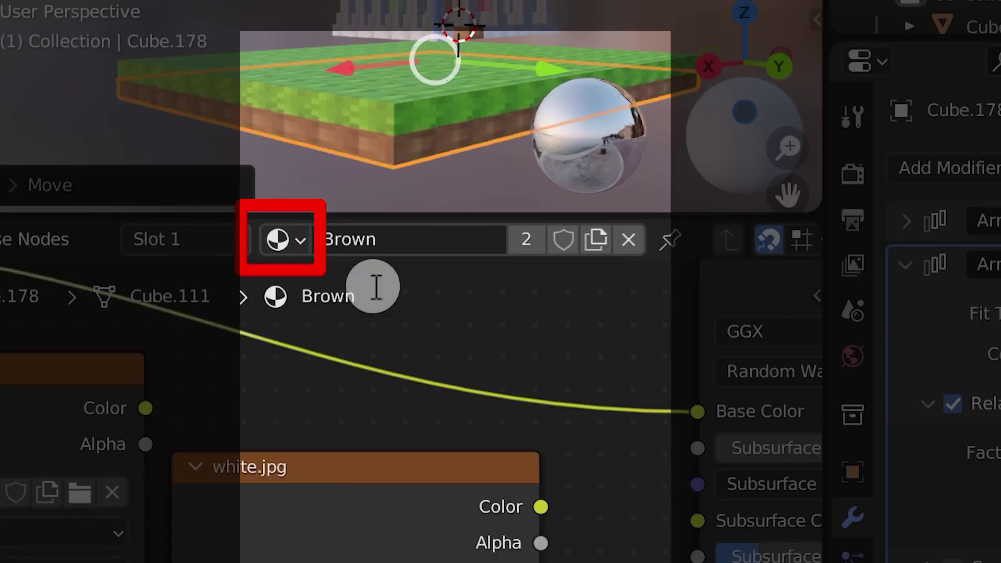
pyautogui.moveTo(406, 215); pyautogui.dragTo(395, 542)
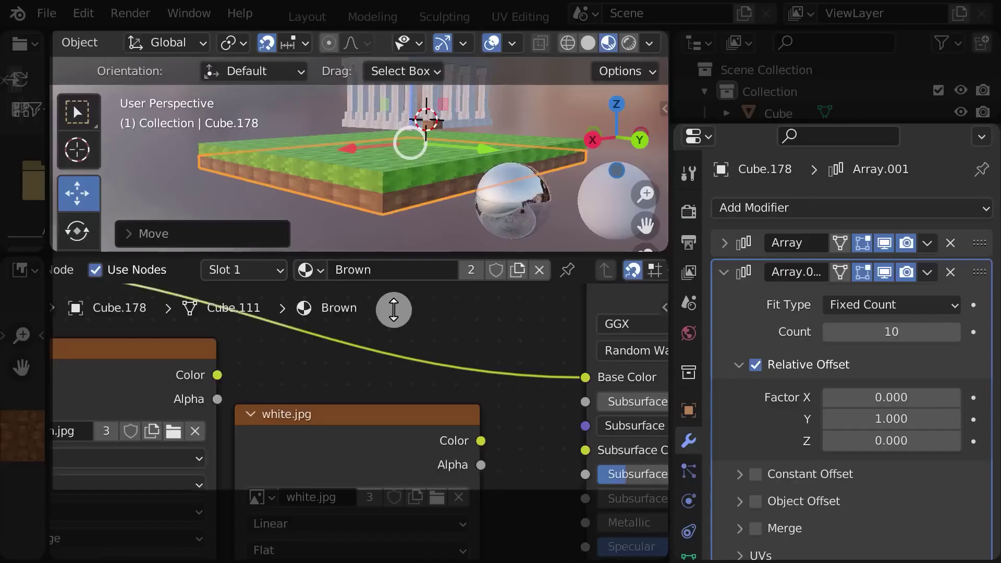
pyautogui.moveTo(383, 456); pyautogui.dragTo(388, 489)
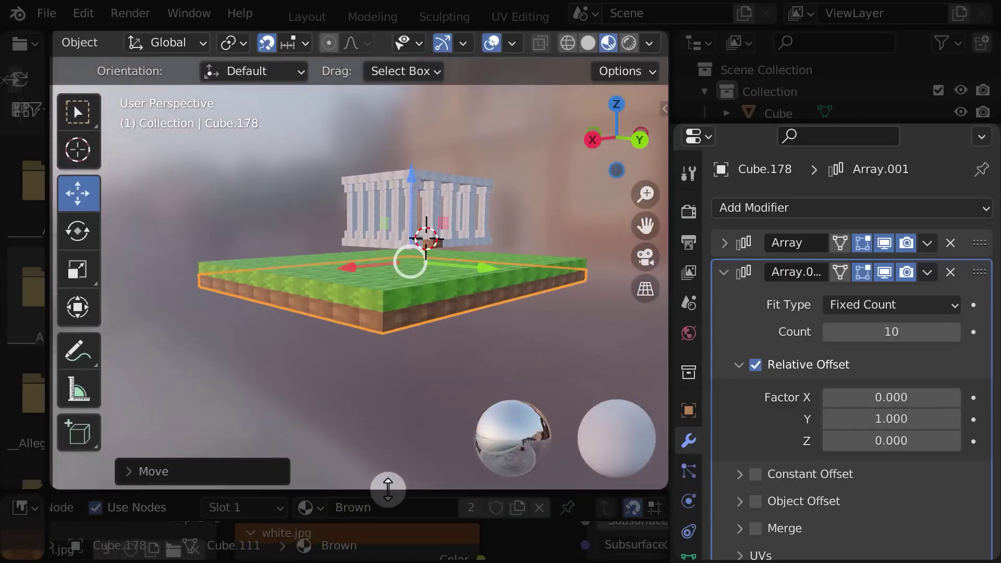
# Add a third Array modifier to the brown slab and collapse the second Array modifier's settings
pyautogui.click(759, 211)
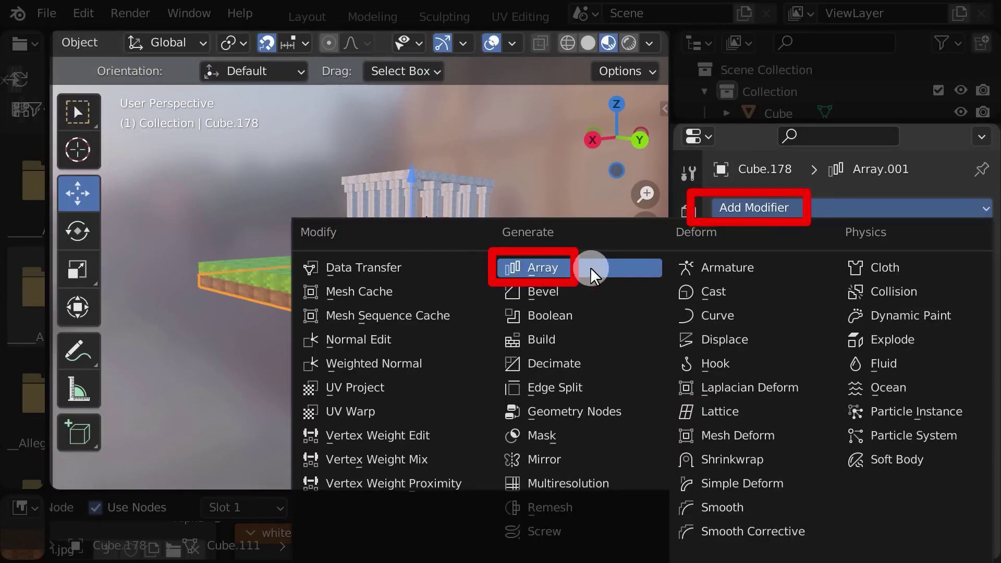
pyautogui.click(542, 270)
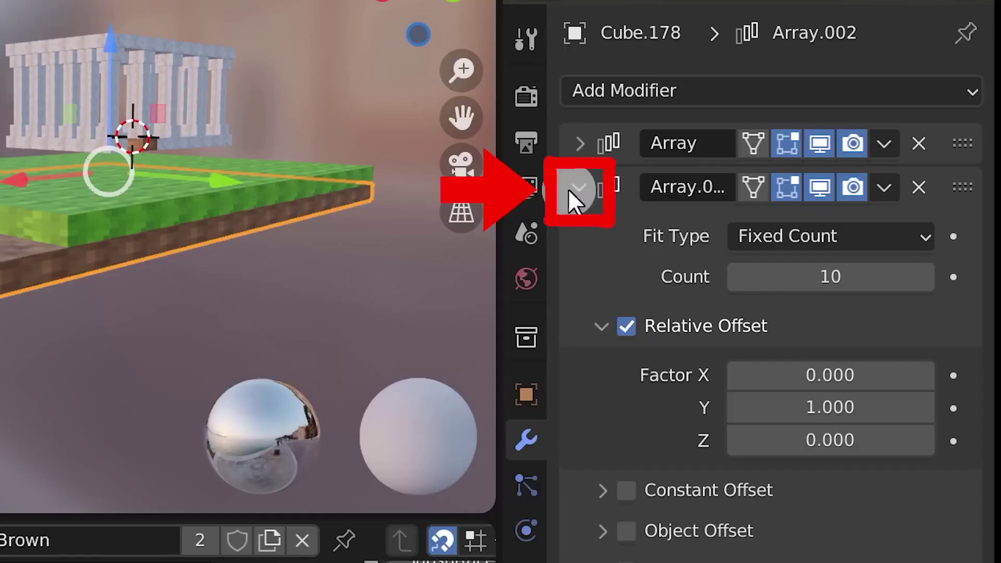
pyautogui.click(578, 188)
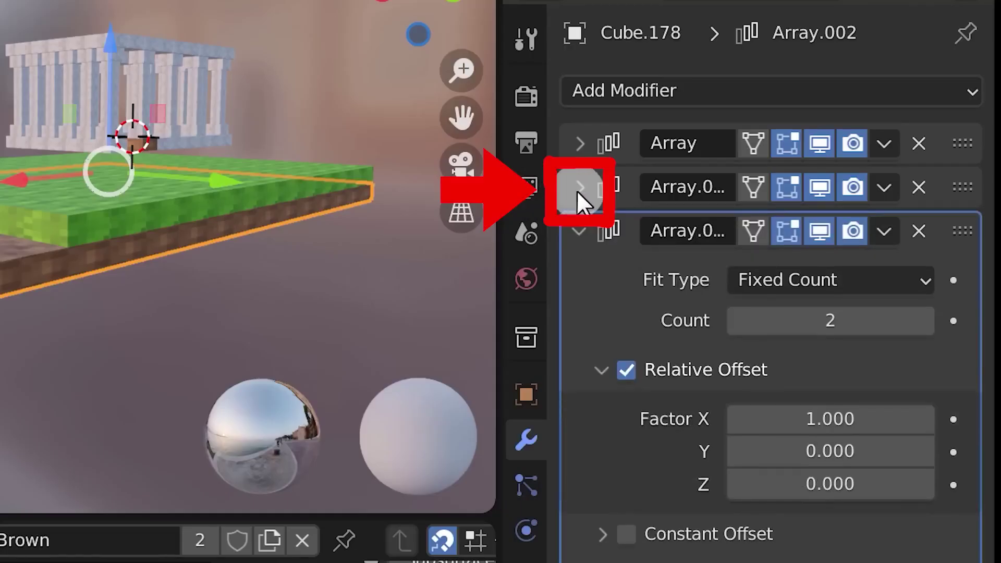
pyautogui.click(574, 189)
pyautogui.click(572, 191)
pyautogui.click(571, 189)
pyautogui.click(572, 191)
pyautogui.click(570, 190)
pyautogui.click(571, 190)
pyautogui.click(570, 189)
pyautogui.click(571, 190)
# Set the third Array modifier's Relative Offset to Factor X 0 and Z -1, and its Count to 4
pyautogui.click(861, 420)
pyautogui.write('0')
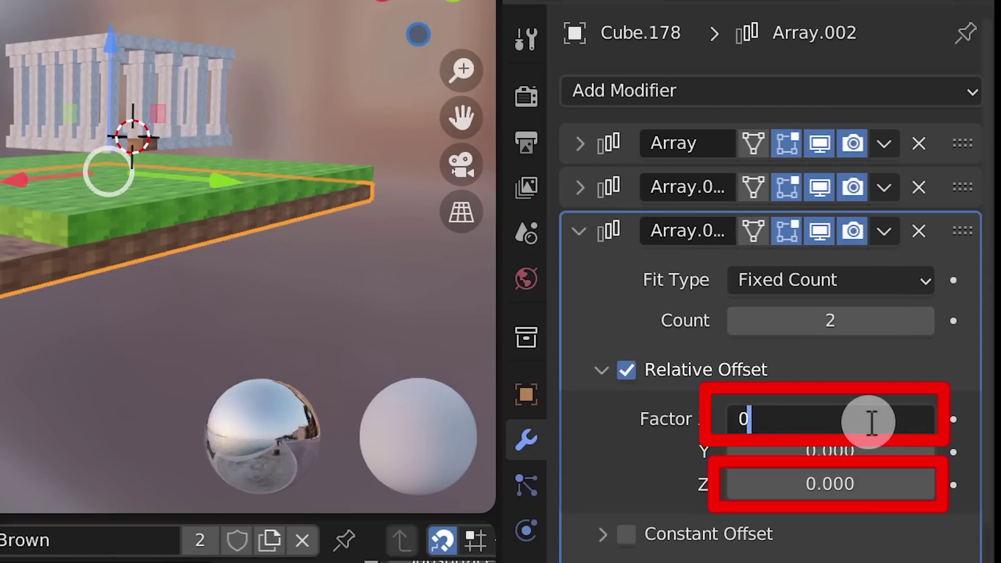
pyautogui.press('Return')
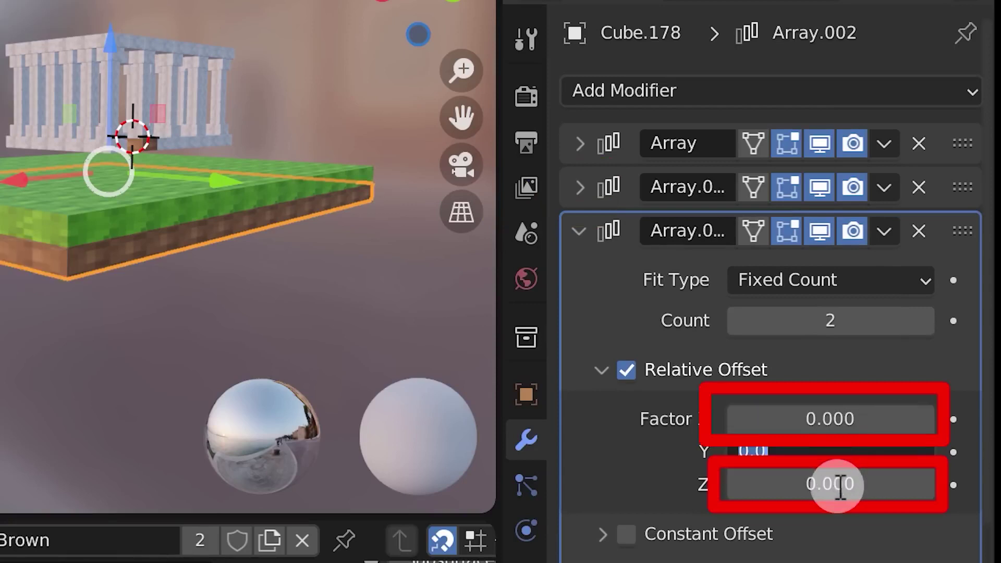
pyautogui.click(853, 477)
pyautogui.write('-1')
pyautogui.press('Return')
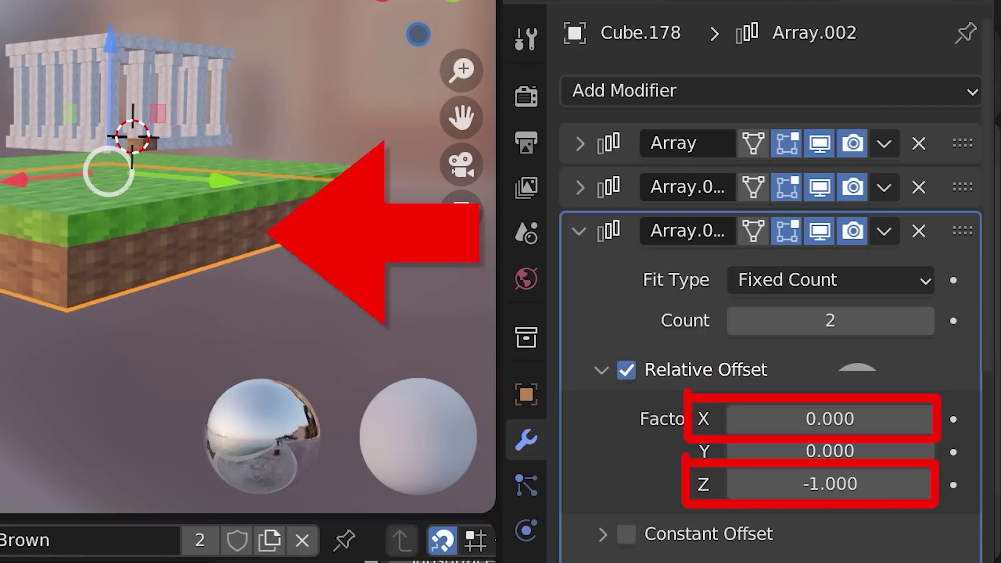
pyautogui.click(832, 321)
pyautogui.write('4')
pyautogui.press('Return')
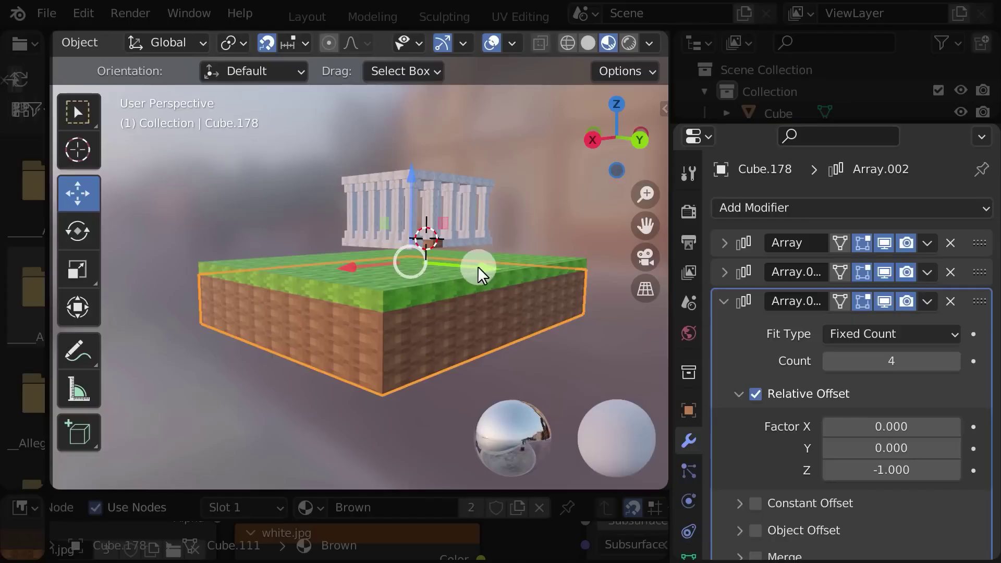
# Select both the green and brown slabs and move them along Y and X until they sit under the colonnade
pyautogui.moveTo(476, 272); pyautogui.dragTo(559, 263, button='middle')
pyautogui.moveTo(558, 263); pyautogui.dragTo(446, 340)
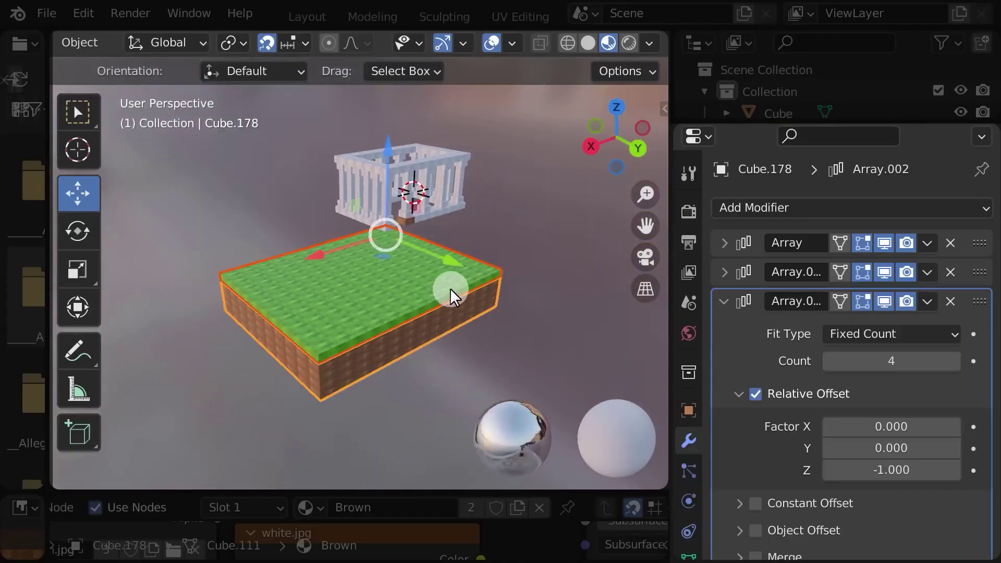
pyautogui.moveTo(447, 291); pyautogui.dragTo(372, 250)
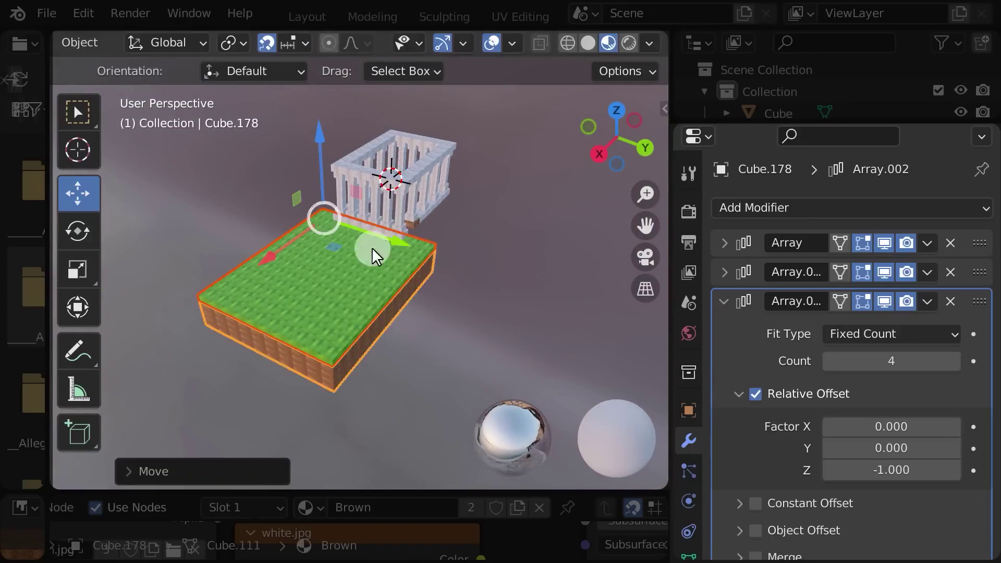
pyautogui.moveTo(267, 257); pyautogui.dragTo(458, 193)
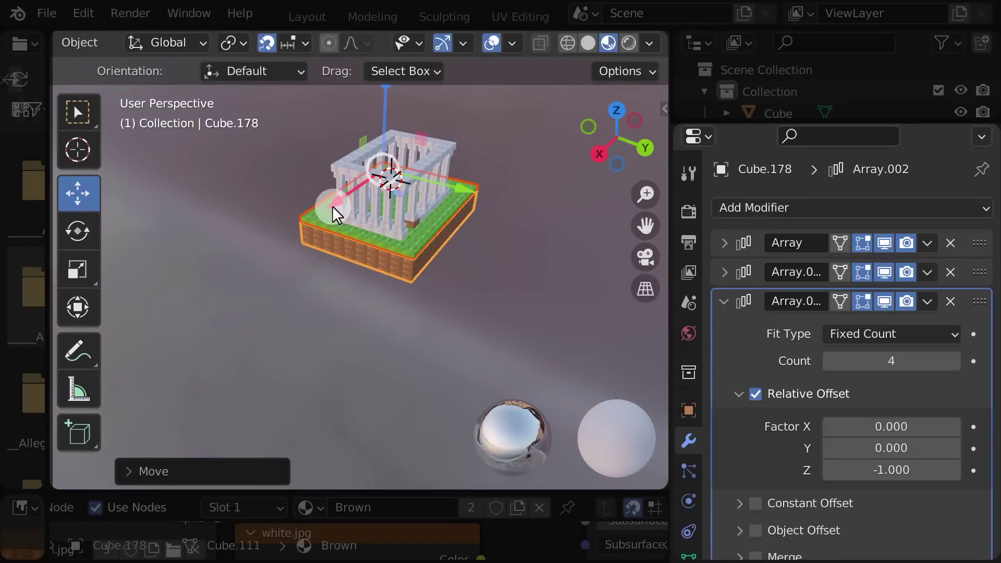
pyautogui.moveTo(333, 205); pyautogui.dragTo(333, 211)
# Assign the existing White material to the brown block at the colonnade's base
pyautogui.scroll(6, 458, 284)
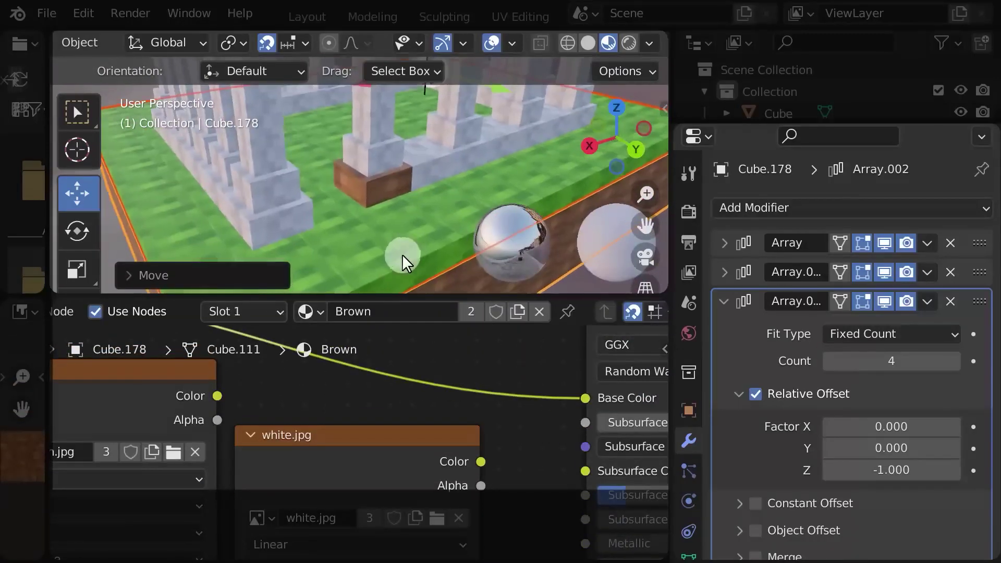
pyautogui.moveTo(413, 241); pyautogui.dragTo(430, 250, button='middle')
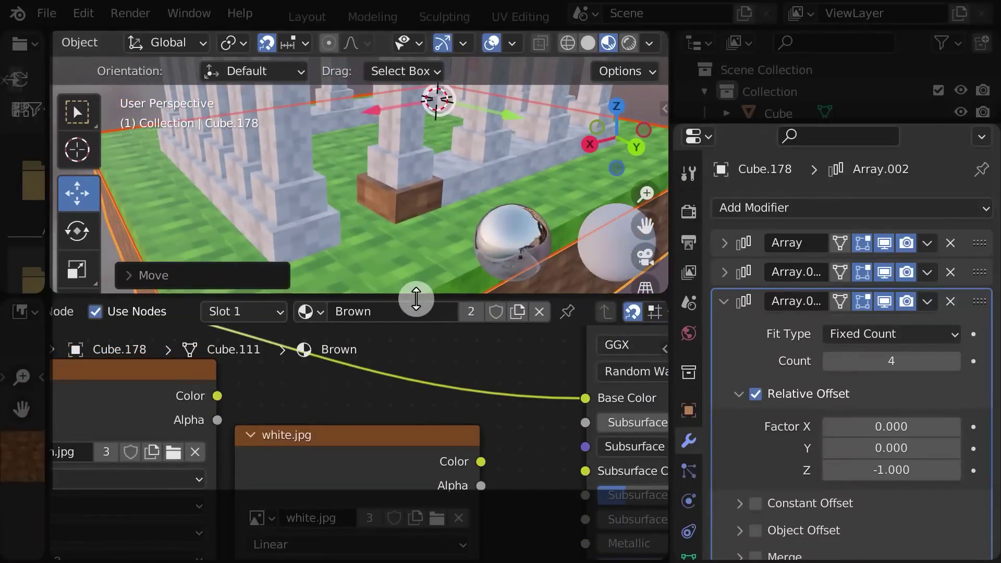
pyautogui.moveTo(413, 295); pyautogui.dragTo(413, 288)
pyautogui.click(411, 203)
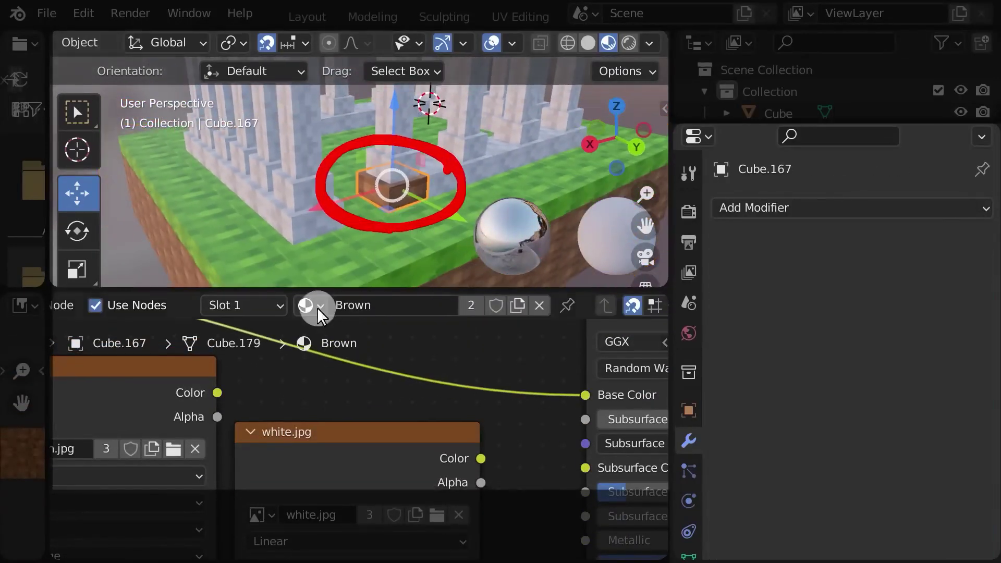
pyautogui.click(306, 305)
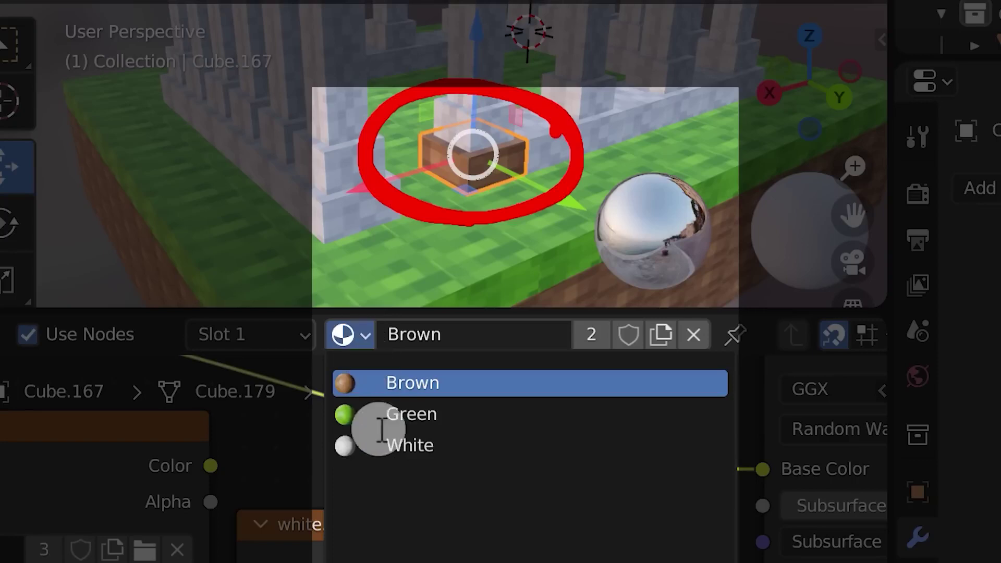
pyautogui.click(437, 445)
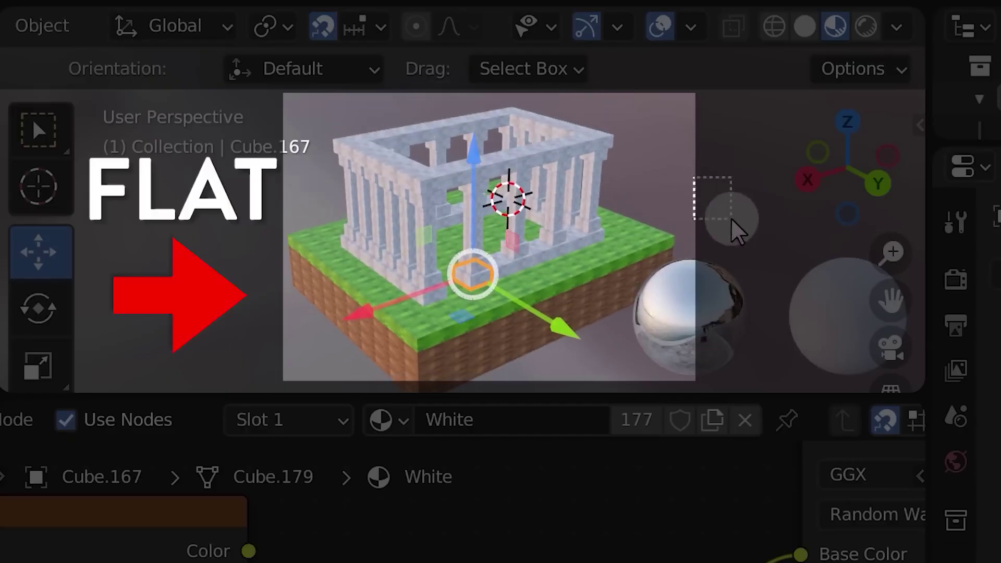
pyautogui.moveTo(732, 220); pyautogui.dragTo(732, 220)
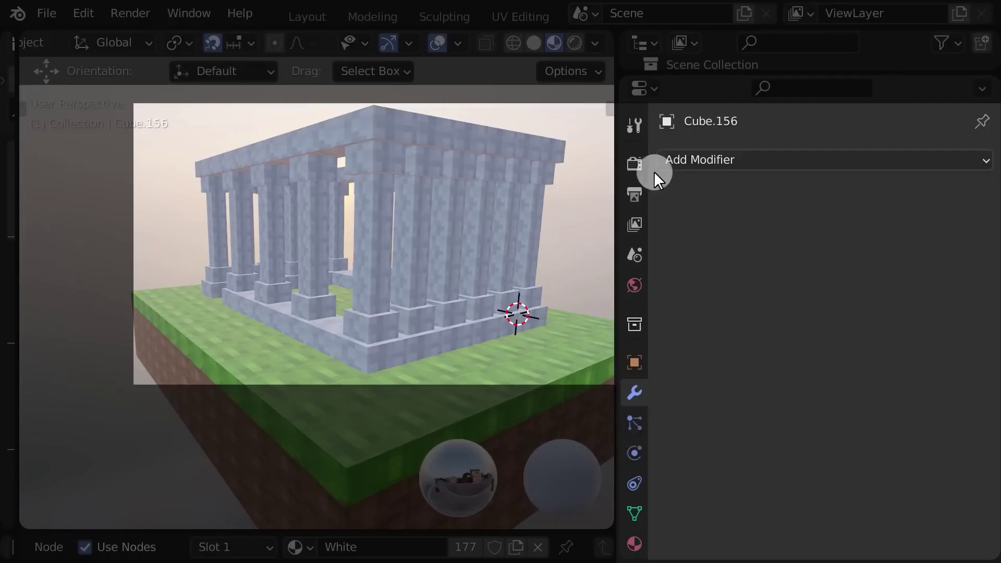
# Enable Ambient Occlusion in the scene's render properties and expand its settings
pyautogui.click(635, 164)
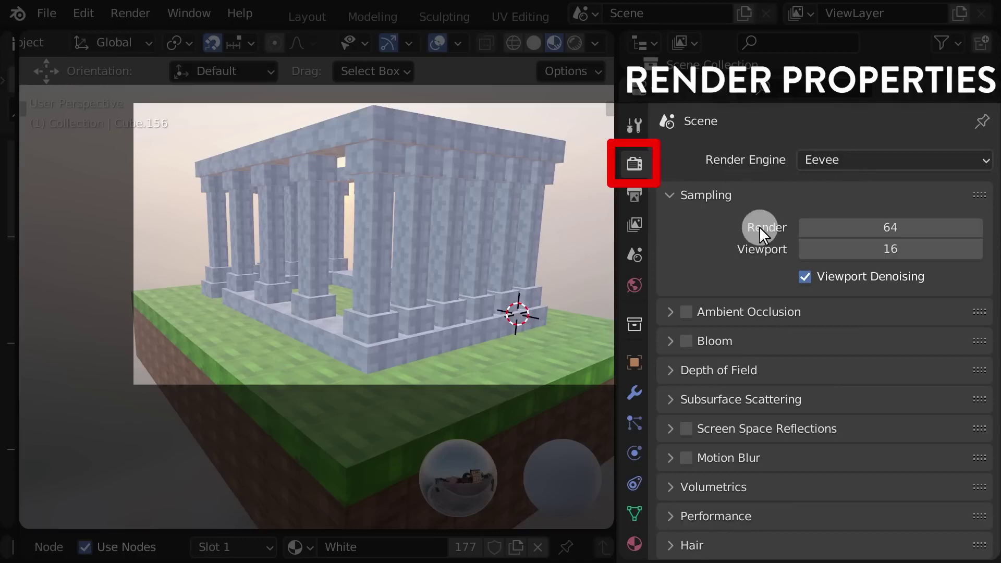
pyautogui.scroll(-3, 761, 282)
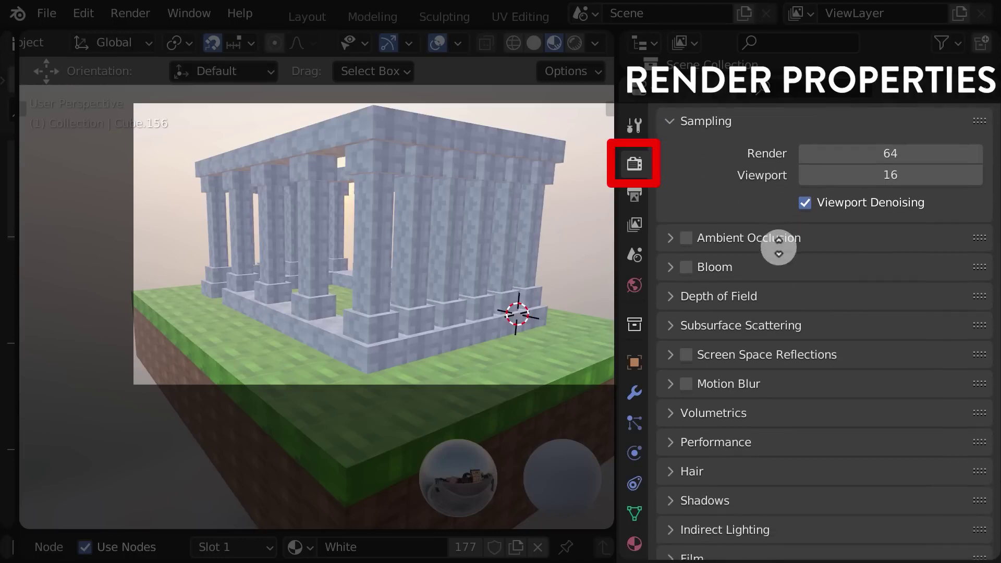
pyautogui.click(686, 235)
pyautogui.click(671, 235)
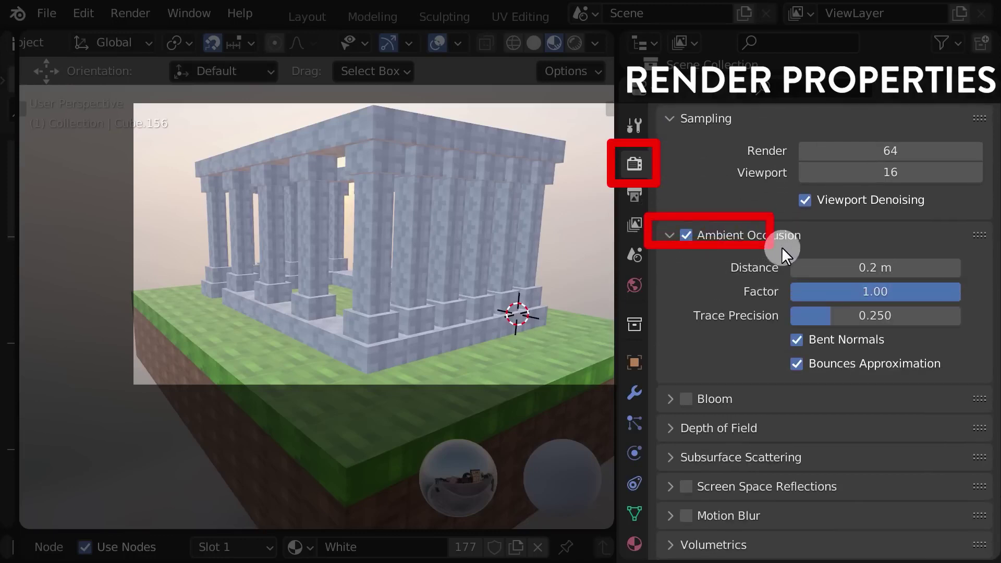
pyautogui.click(671, 236)
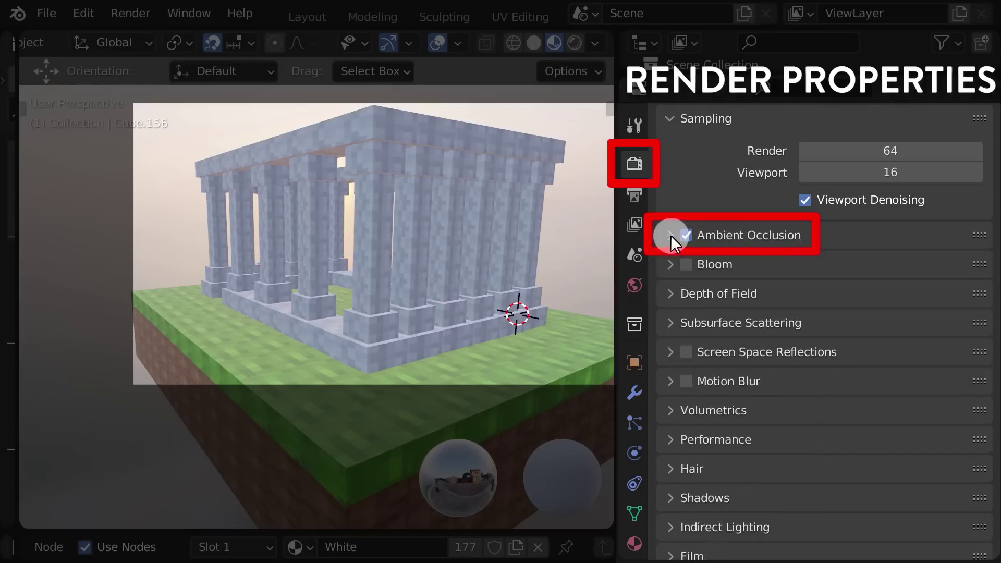
pyautogui.click(671, 235)
pyautogui.click(670, 235)
pyautogui.click(671, 235)
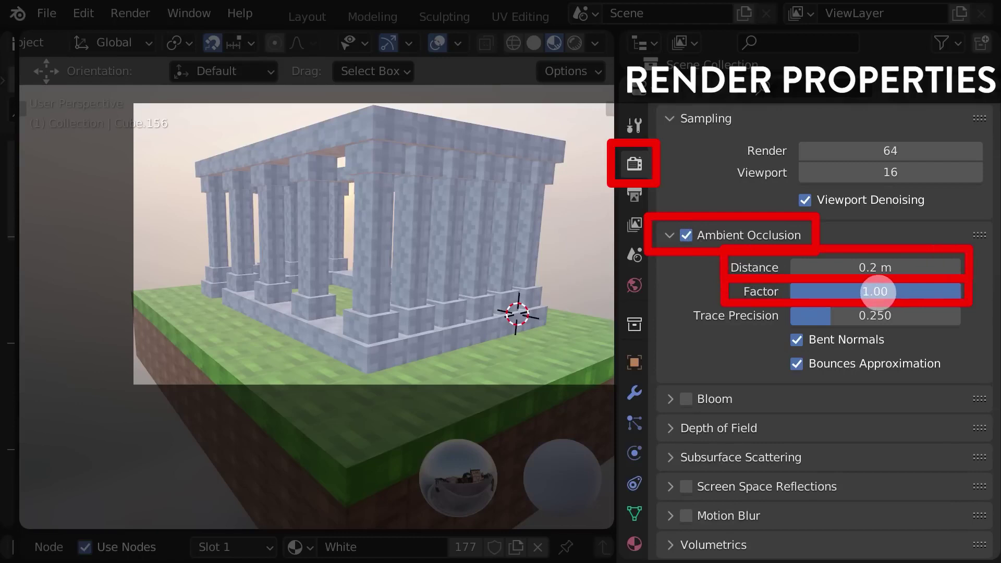
# Set the Ambient Occlusion Factor to 4 and its Distance to 6 m
pyautogui.click(878, 292)
pyautogui.write('4')
pyautogui.press('Tab')
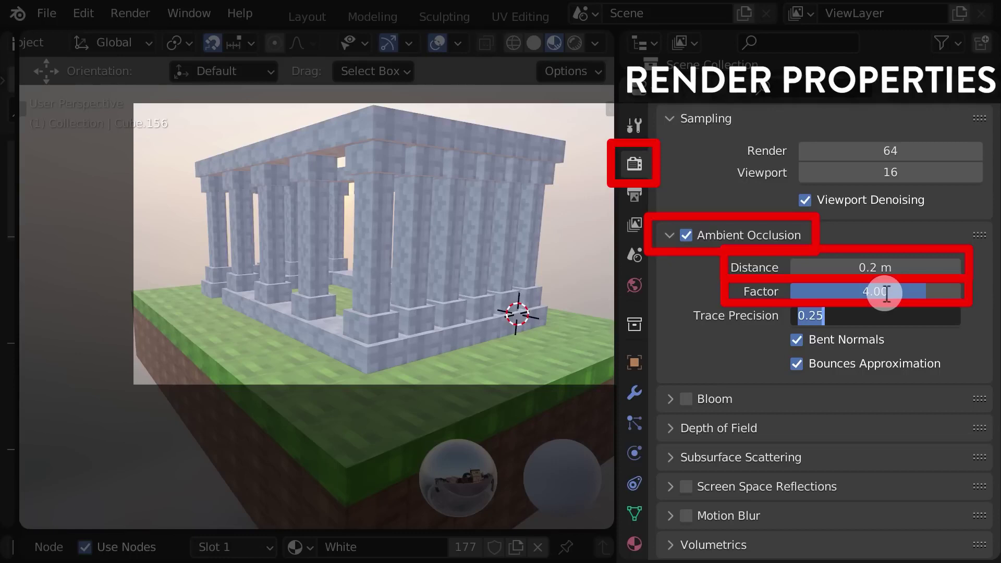
pyautogui.click(881, 269)
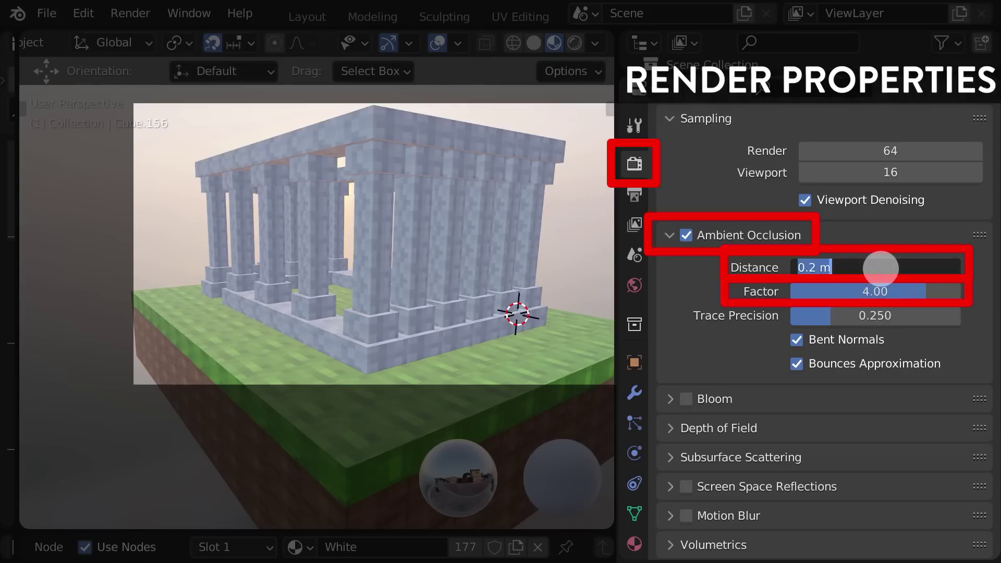
pyautogui.write('6')
pyautogui.press('Return')
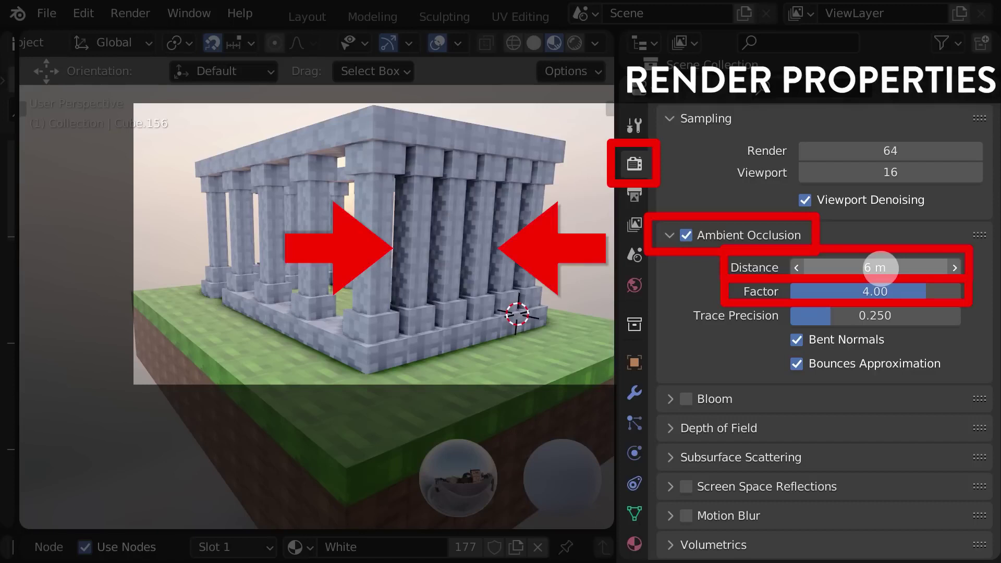
# Enable Bloom and set its Intensity to 1 and its Threshold to 6
pyautogui.click(686, 399)
pyautogui.click(670, 400)
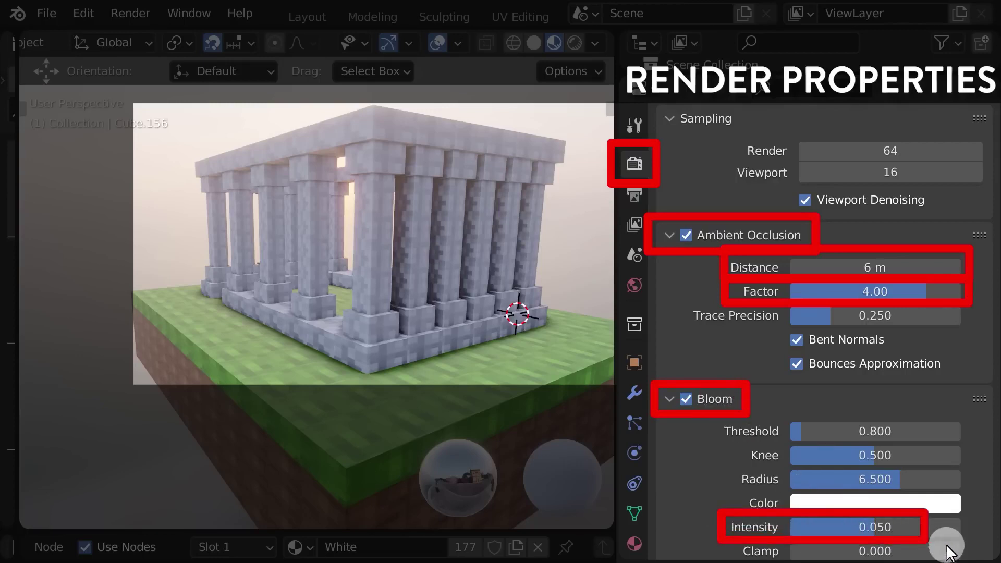
pyautogui.moveTo(901, 528); pyautogui.dragTo(961, 527)
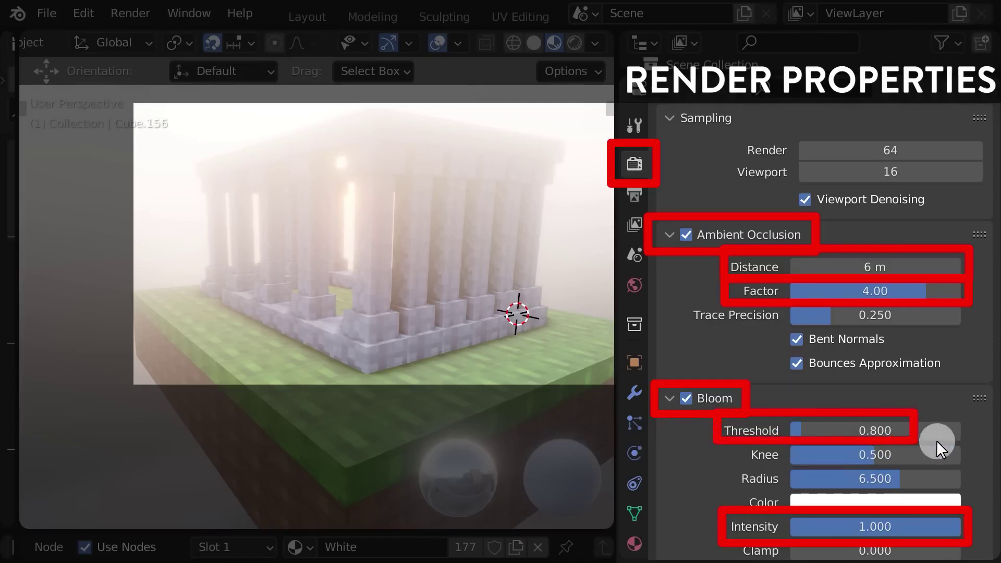
pyautogui.click(955, 431)
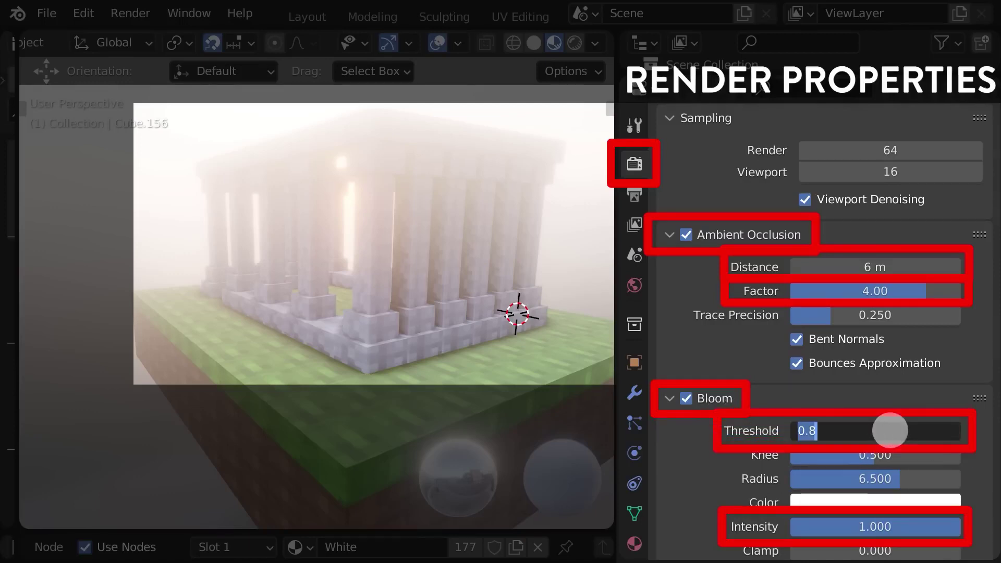
pyautogui.press('Return')
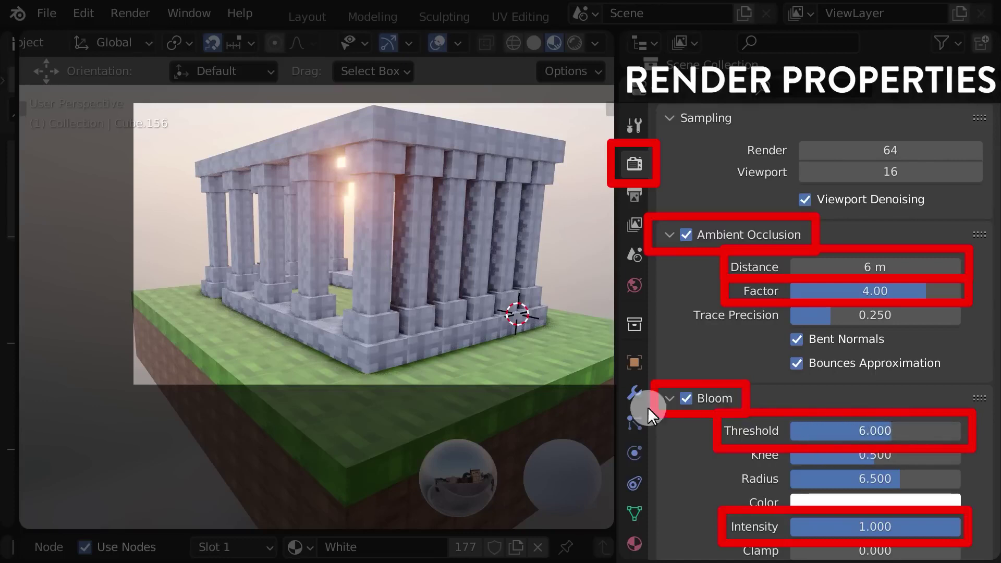
pyautogui.moveTo(526, 365)
pyautogui.mouseDown(button='middle')
pyautogui.moveTo(455, 337)
pyautogui.moveTo(521, 319)
pyautogui.moveTo(420, 328)
pyautogui.moveTo(517, 334)
pyautogui.moveTo(433, 323)
pyautogui.moveTo(490, 328)
pyautogui.moveTo(462, 326)
pyautogui.moveTo(486, 362)
pyautogui.moveTo(521, 344)
pyautogui.moveTo(480, 333)
pyautogui.moveTo(525, 334)
pyautogui.moveTo(471, 330)
pyautogui.moveTo(505, 333)
pyautogui.mouseUp(button='middle')
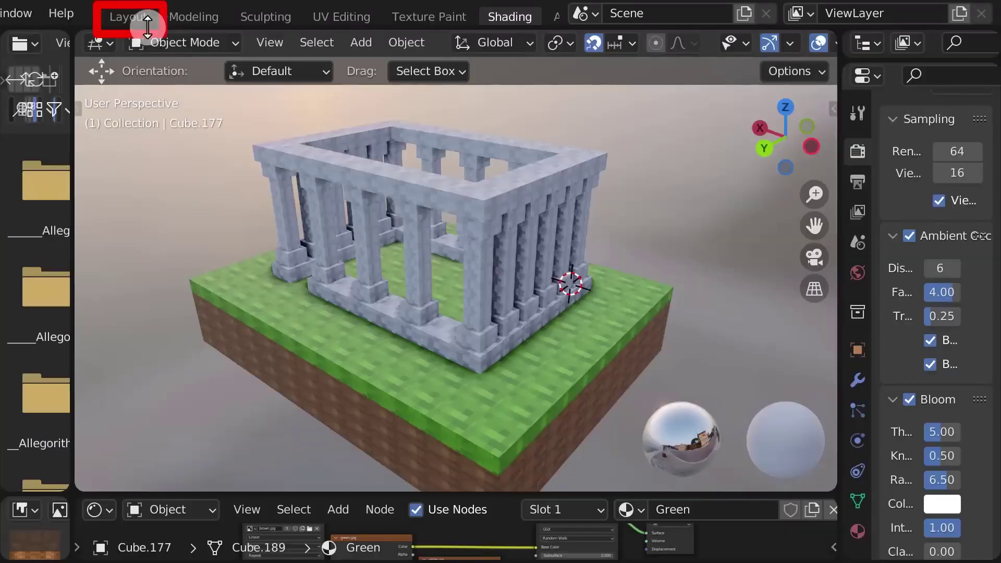
# In the Layout workspace, select one top corner block of the colonnade and extend the selection to all objects linked by Material
pyautogui.click(130, 17)
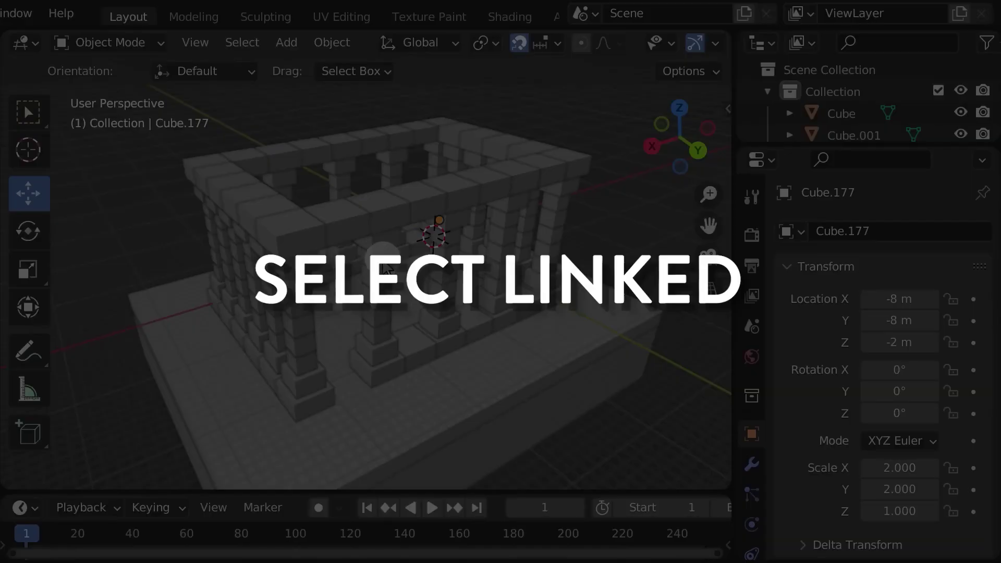
pyautogui.press('w')
pyautogui.click(574, 164)
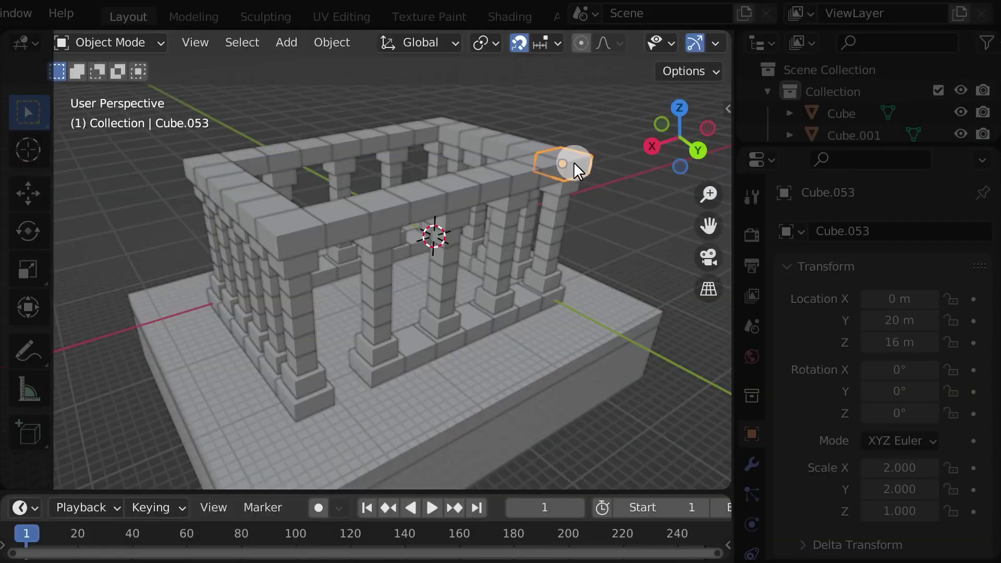
pyautogui.click(241, 43)
pyautogui.moveTo(273, 365)
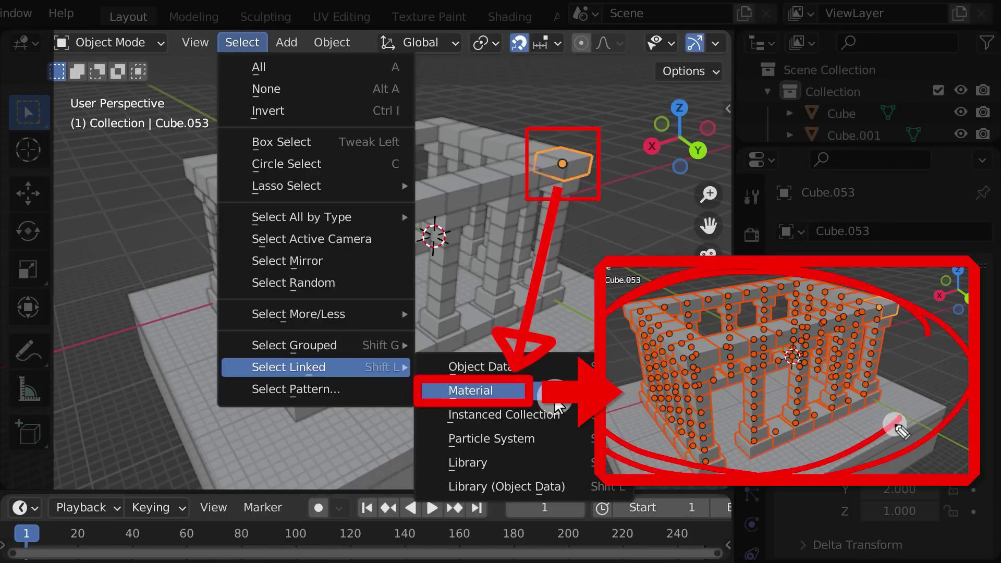
pyautogui.click(554, 397)
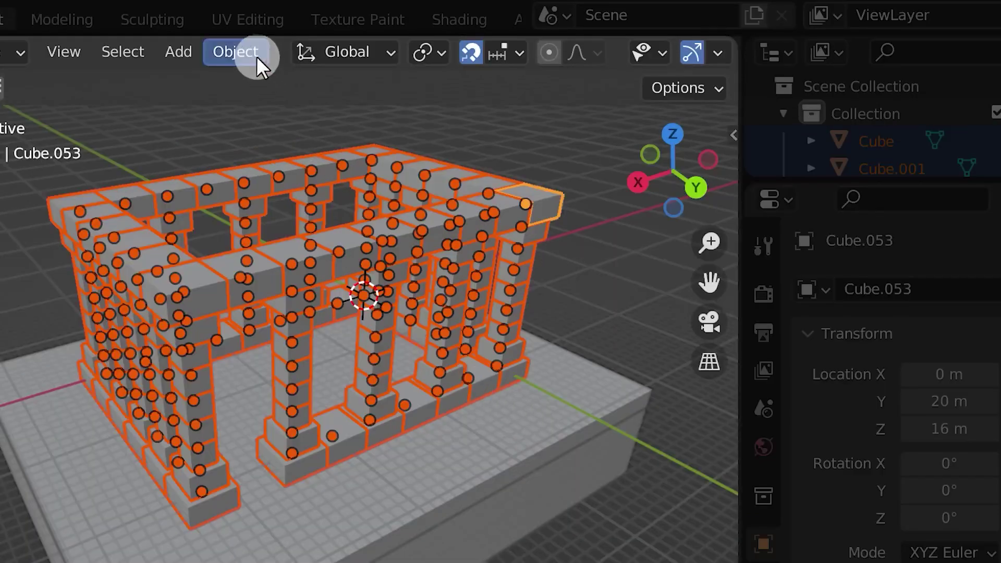
# Add the selected colonnade blocks to the rigid body simulation as Active bodies
pyautogui.click(257, 56)
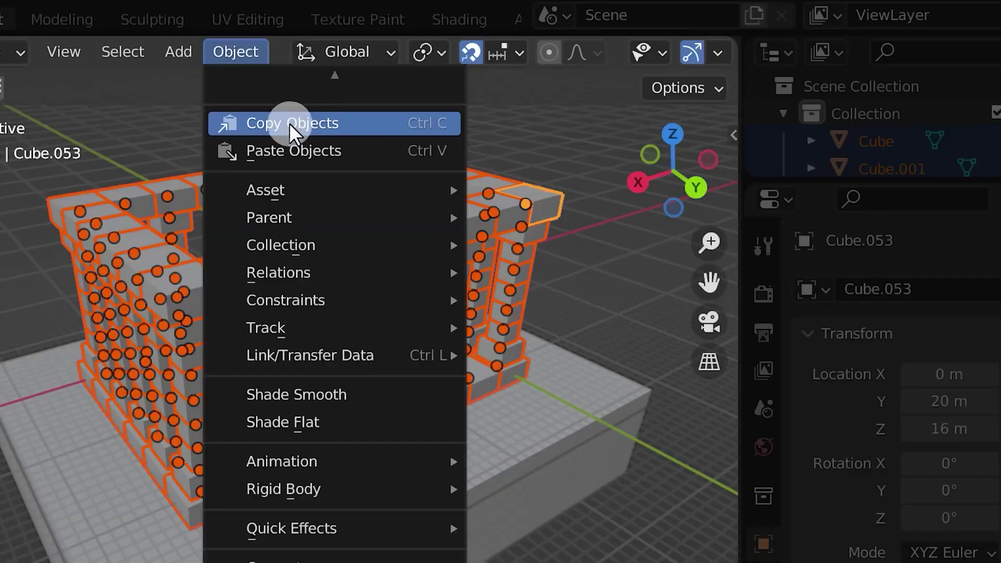
pyautogui.moveTo(371, 496)
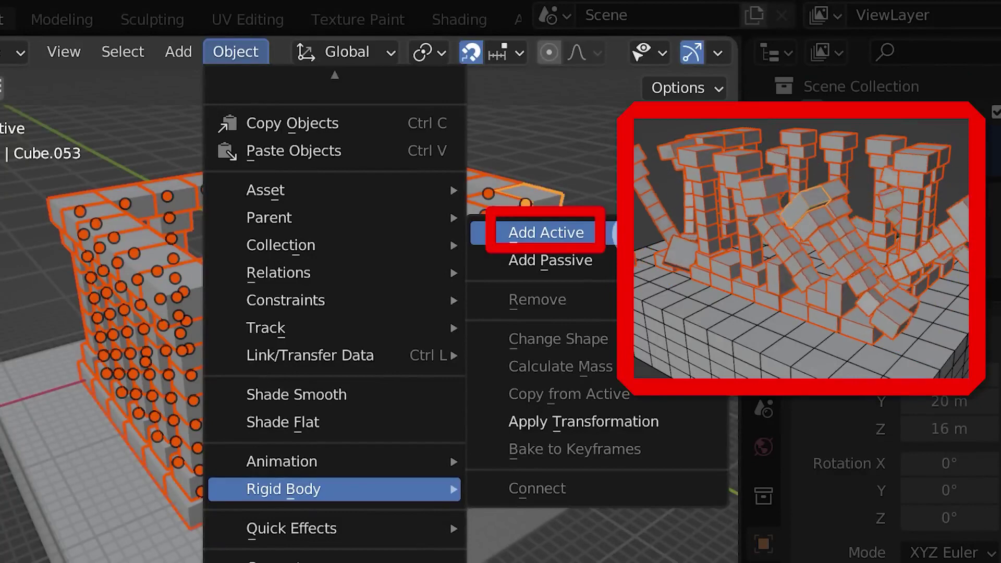
pyautogui.click(627, 233)
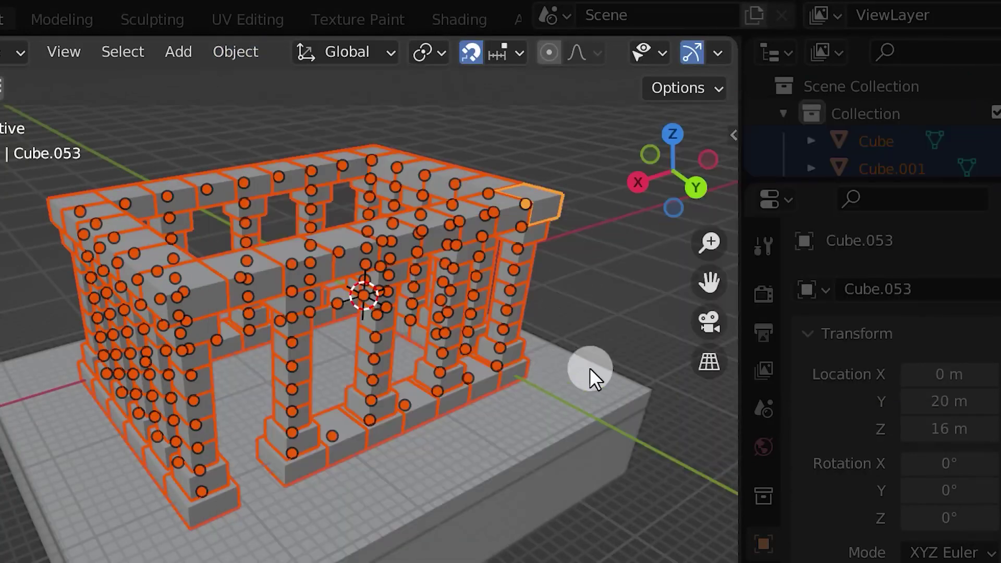
# Select the top ground slab beneath the colonnade and make it a Passive rigid body
pyautogui.click(603, 399)
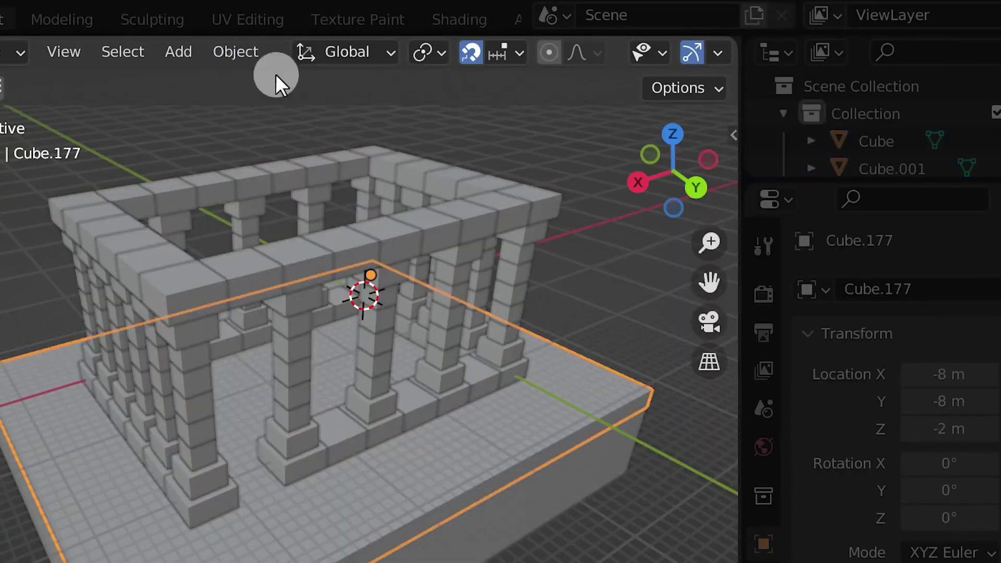
pyautogui.click(235, 52)
pyautogui.moveTo(424, 497)
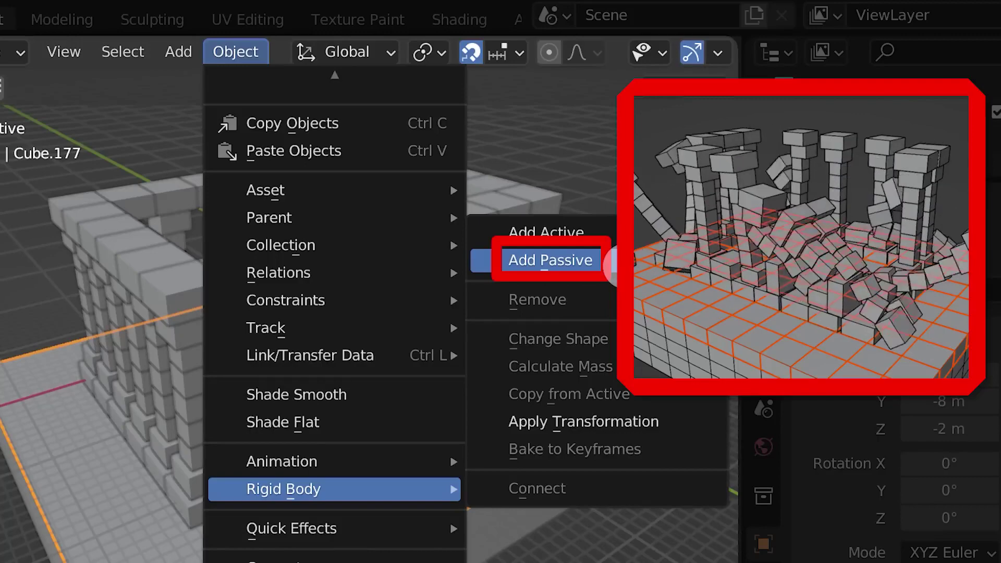
pyautogui.click(610, 261)
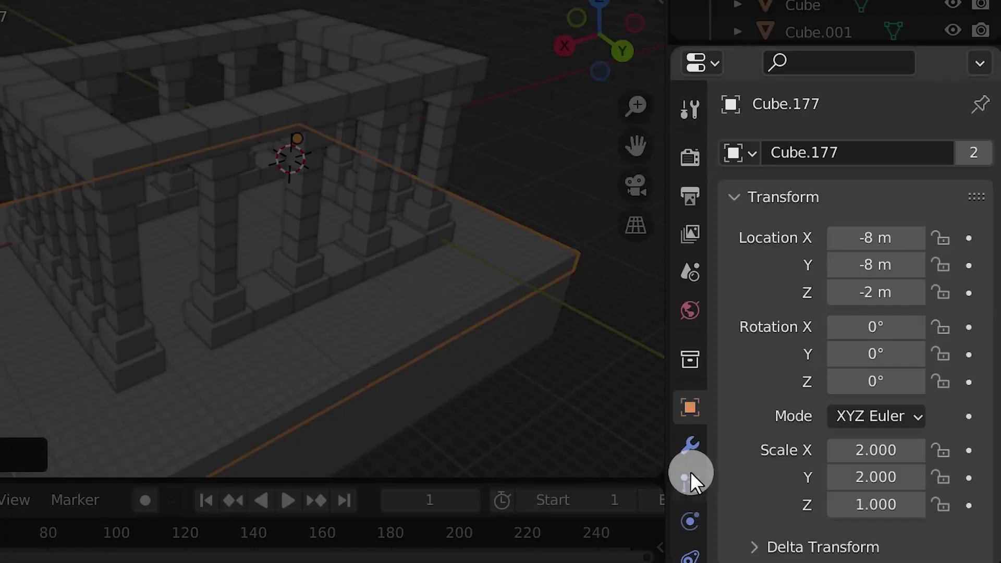
# Apply both Array modifiers on the ground slab
pyautogui.click(692, 448)
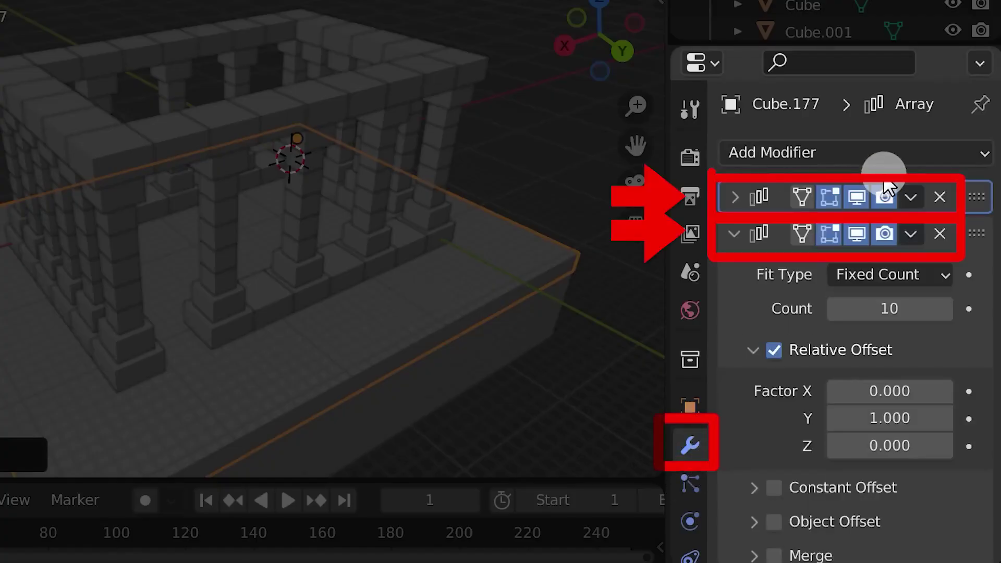
pyautogui.click(911, 199)
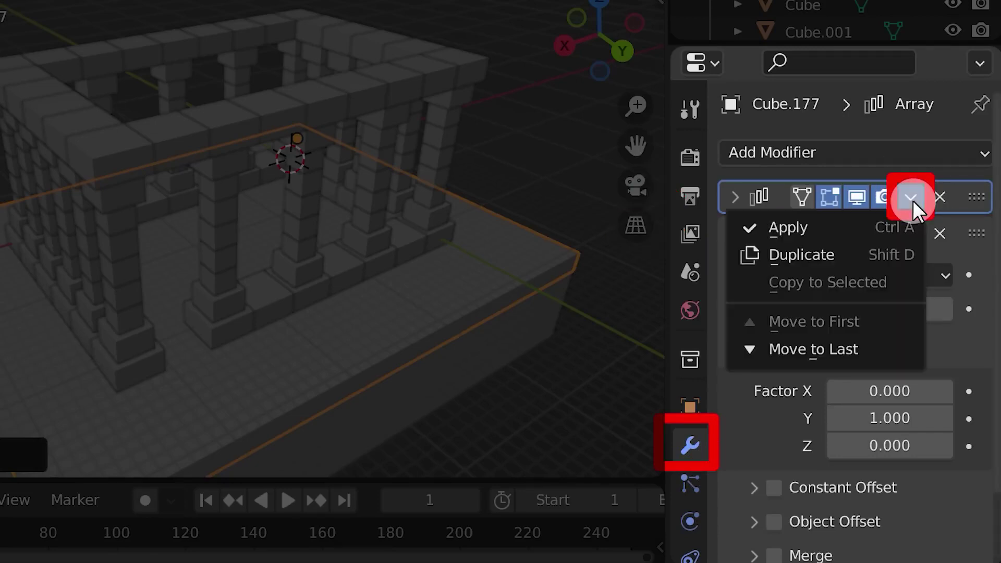
pyautogui.click(804, 231)
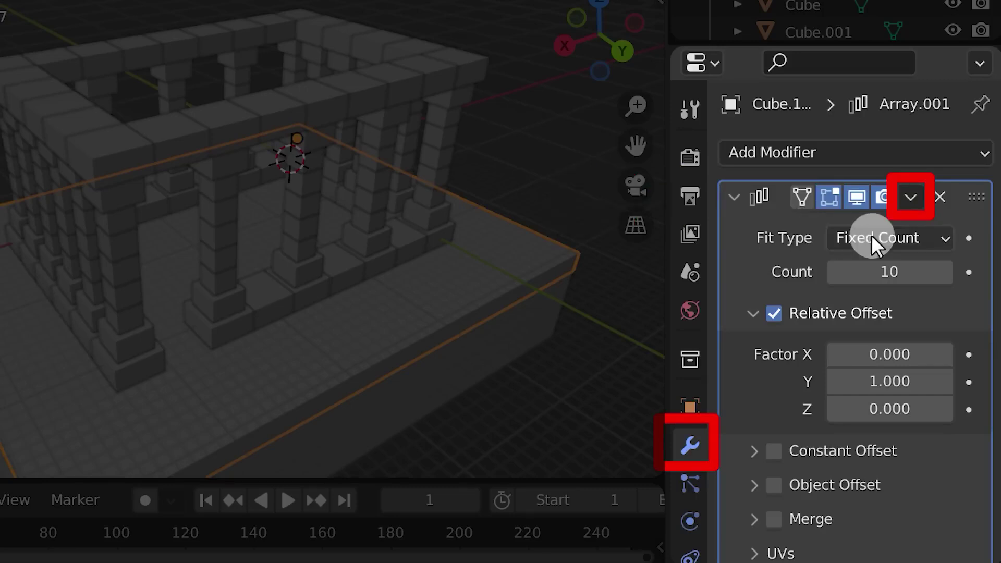
pyautogui.click(910, 196)
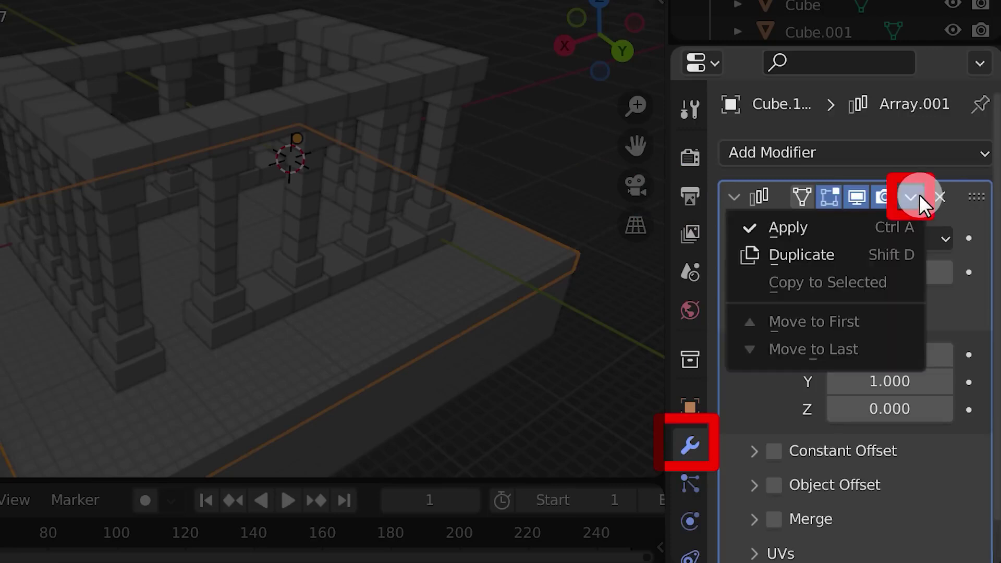
pyautogui.click(821, 229)
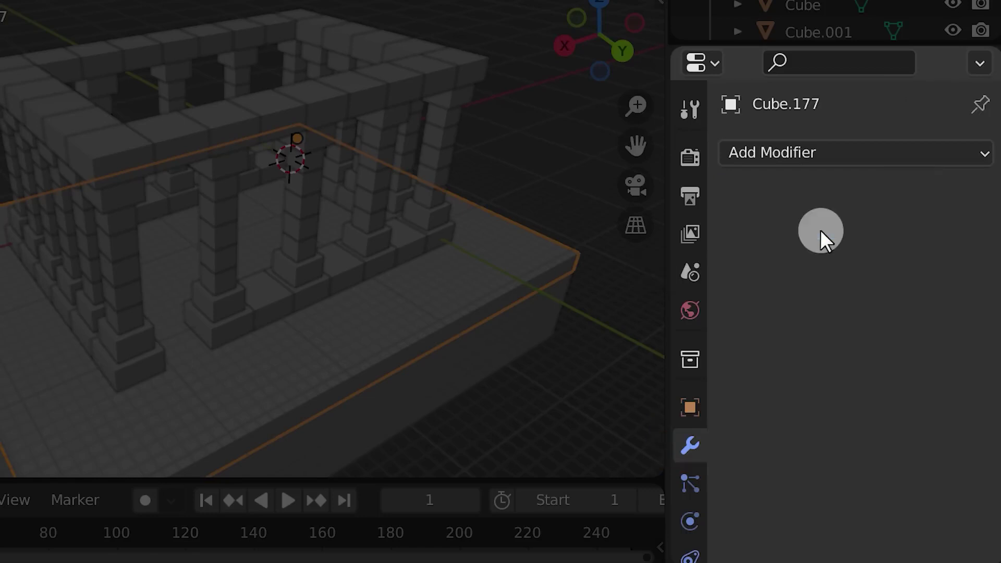
# Set the scene's Gravity Z to -30 m/s²
pyautogui.click(692, 274)
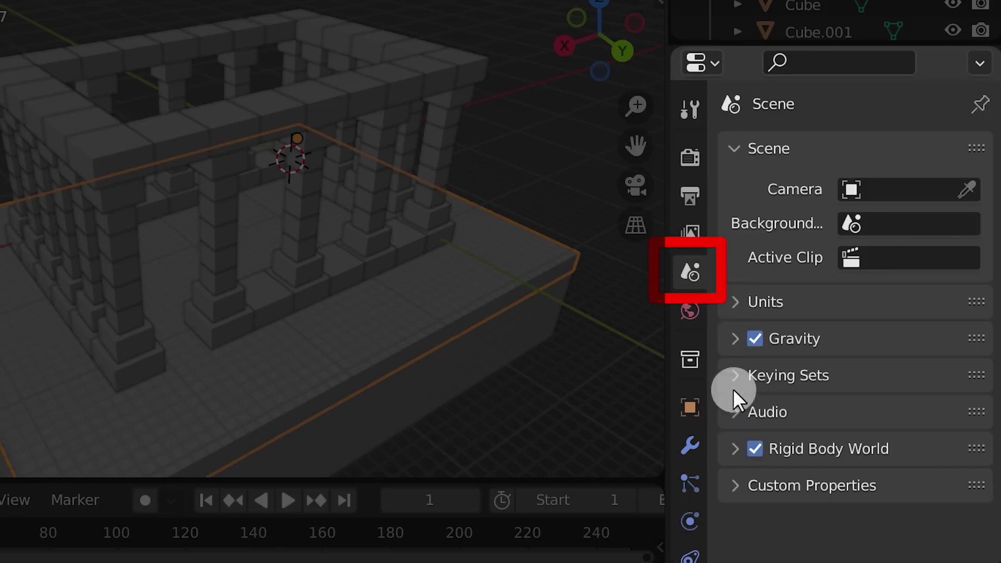
pyautogui.click(735, 339)
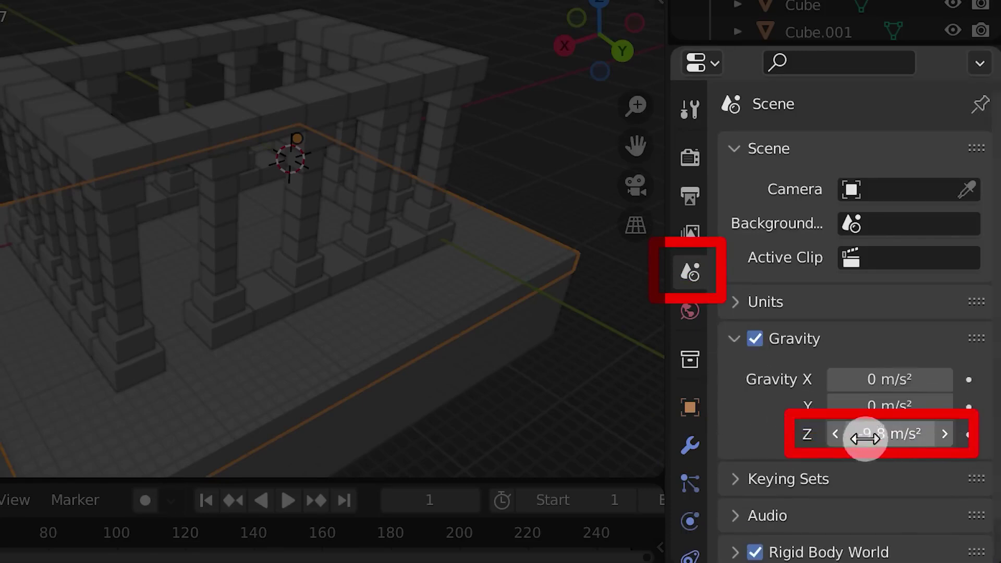
pyautogui.click(893, 440)
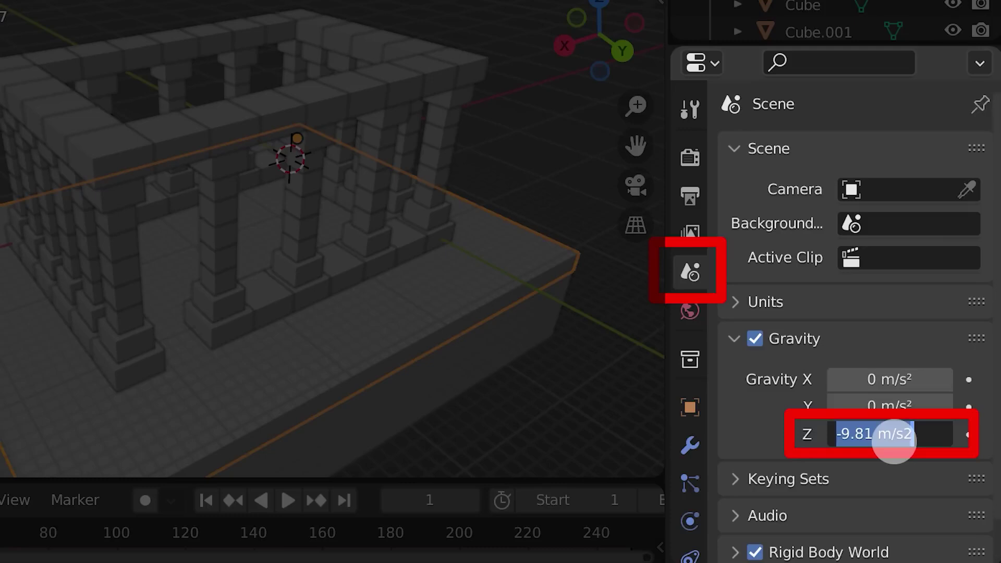
pyautogui.write('-30')
pyautogui.press('Return')
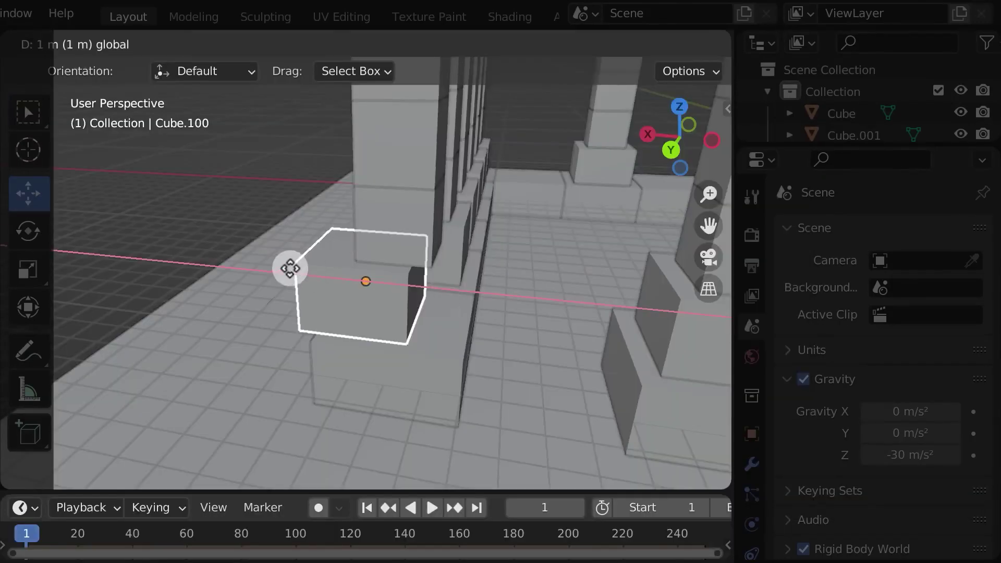
# Move the base block of the first corner column outward along the X axis so it only partly supports the column
pyautogui.click(306, 277)
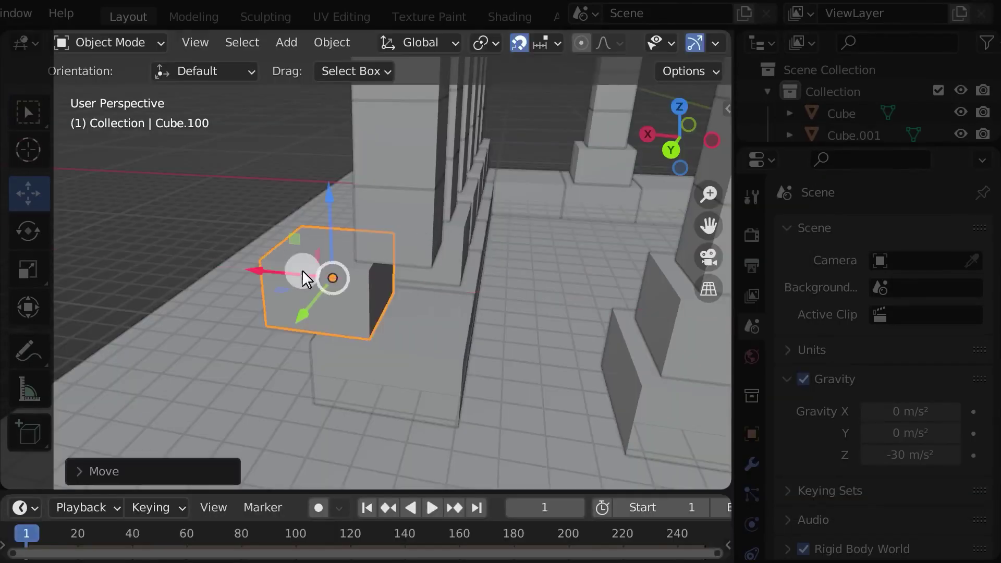
pyautogui.moveTo(480, 244); pyautogui.dragTo(397, 211)
pyautogui.moveTo(301, 216)
pyautogui.mouseDown()
pyautogui.moveTo(304, 339)
pyautogui.moveTo(383, 203)
pyautogui.moveTo(250, 324)
pyautogui.moveTo(434, 225)
pyautogui.moveTo(223, 335)
pyautogui.moveTo(416, 331)
pyautogui.moveTo(436, 359)
pyautogui.mouseUp()
pyautogui.hotkey('shift', 'F9')
pyautogui.press('F9')
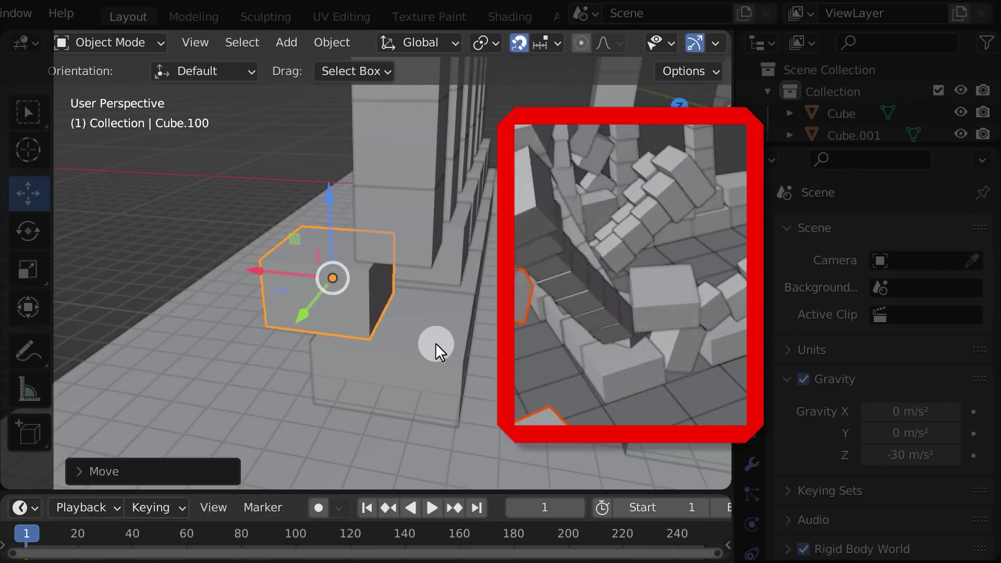
pyautogui.moveTo(438, 343); pyautogui.dragTo(480, 329, button='middle')
pyautogui.scroll(-7, 506, 318)
pyautogui.scroll(8, 510, 320)
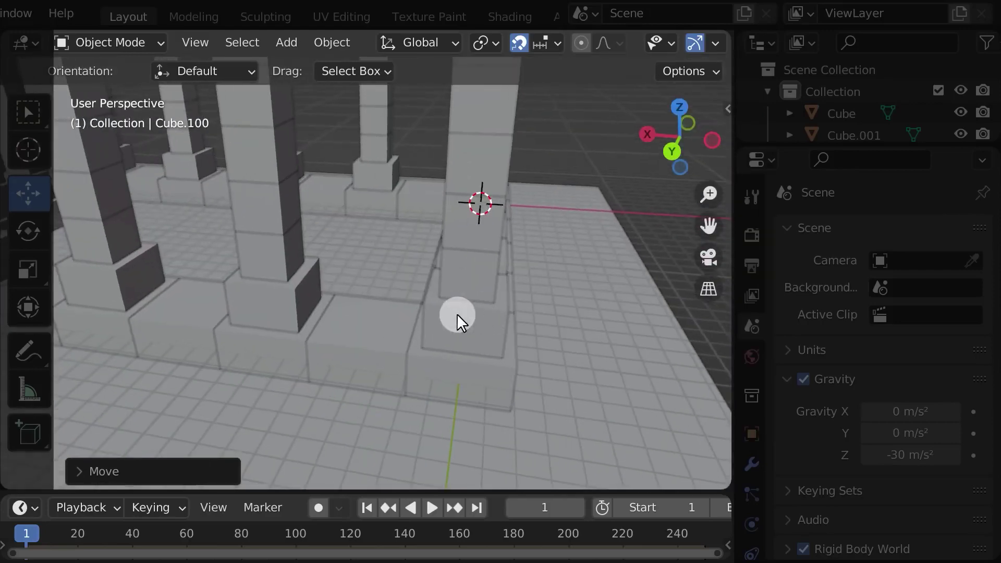
# Shift the base block of the corner column at the other end of the same side outward along the X axis
pyautogui.click(443, 308)
pyautogui.press('g')
pyautogui.press('x')
pyautogui.click(420, 313)
pyautogui.moveTo(421, 312); pyautogui.dragTo(386, 300, button='middle')
pyautogui.scroll(2, 388, 300)
pyautogui.click(445, 293)
pyautogui.moveTo(413, 290); pyautogui.dragTo(443, 291)
# Move a column block at the end of the adjacent side 2 m outward along the Y axis
pyautogui.keyDown('shift'); pyautogui.moveTo(96, 326); pyautogui.dragTo(340, 289, button='middle'); pyautogui.keyUp('shift')
pyautogui.click(341, 294)
pyautogui.press('g')
pyautogui.press('x')
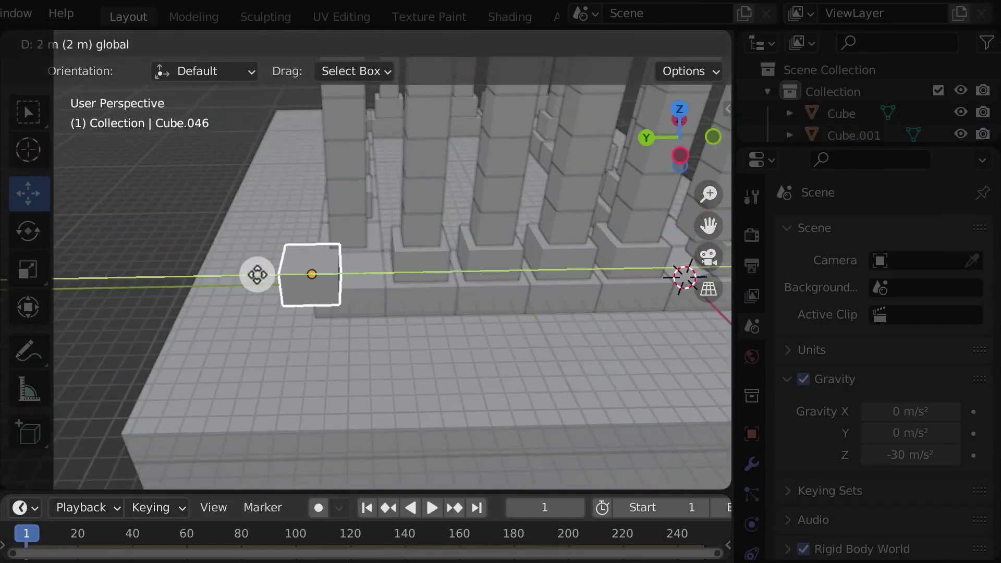
pyautogui.click(261, 292)
# Shift the base block of the corner column on the far side of the colonnade along the X axis
pyautogui.moveTo(324, 335); pyautogui.dragTo(458, 273, button='middle')
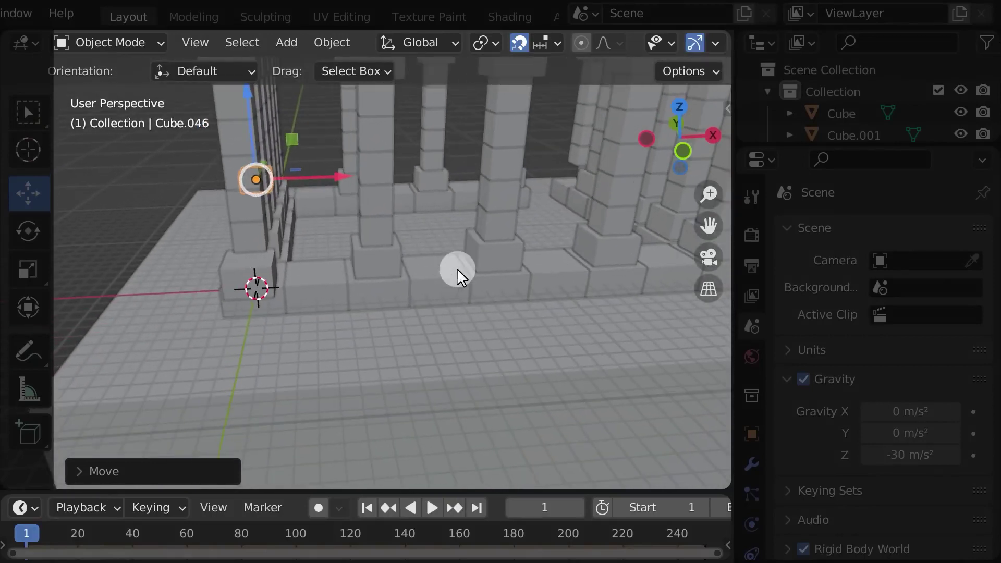
pyautogui.click(271, 277)
pyautogui.press('g')
pyautogui.press('x')
pyautogui.moveTo(332, 267); pyautogui.dragTo(331, 267)
# Slide the base block of the last corner column outward along the X axis
pyautogui.keyDown('shift'); pyautogui.moveTo(563, 281); pyautogui.dragTo(295, 333, button='middle'); pyautogui.keyUp('shift')
pyautogui.click(468, 293)
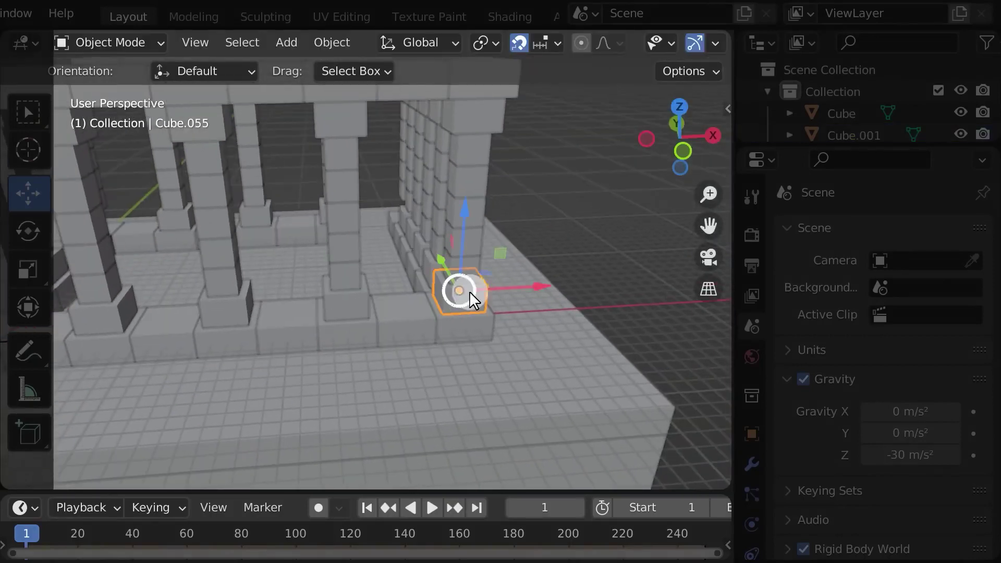
pyautogui.moveTo(532, 286); pyautogui.dragTo(558, 286)
pyautogui.moveTo(559, 286); pyautogui.dragTo(210, 123, button='middle')
pyautogui.hscroll(-5, 219, 13)
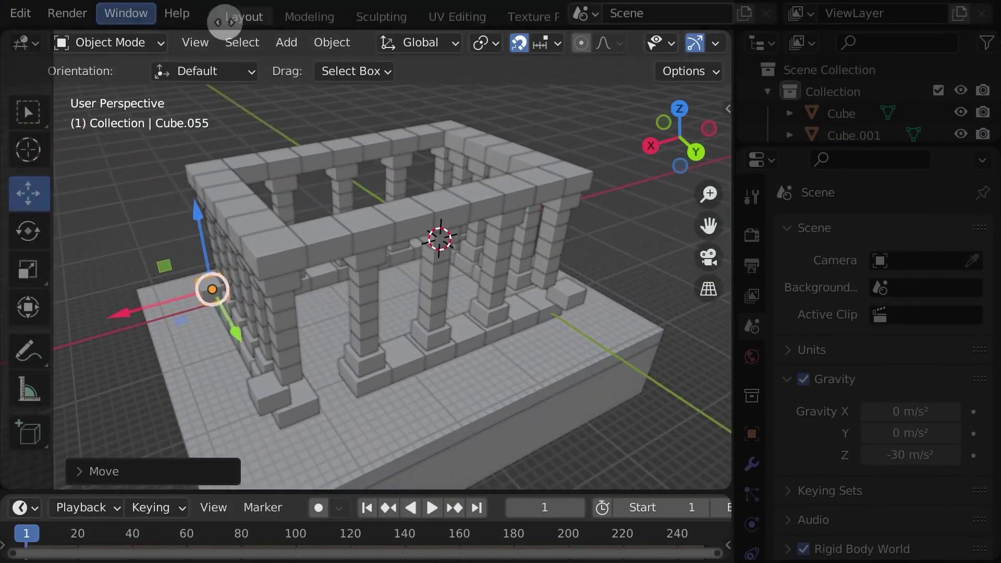
pyautogui.click(47, 13)
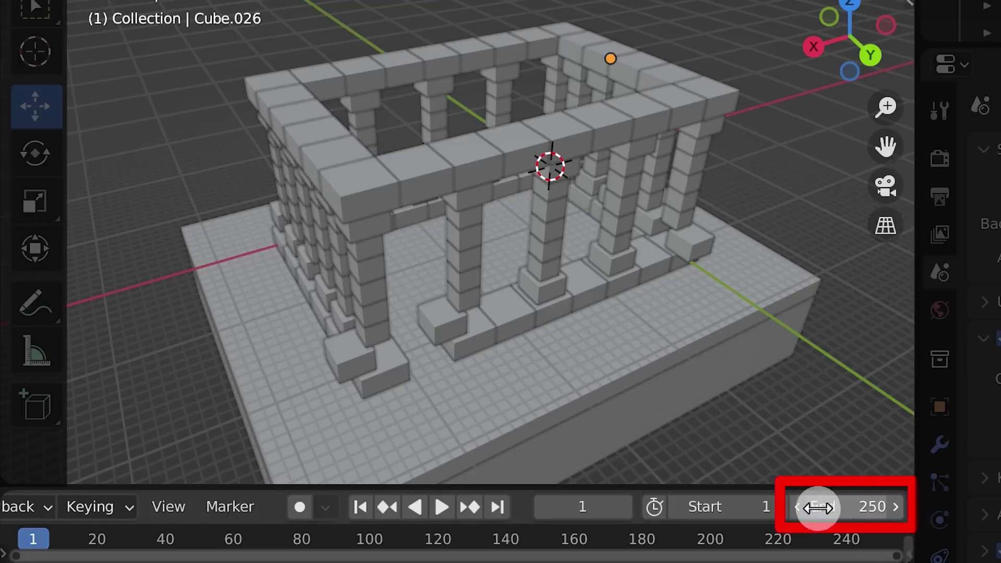
# Set the animation's end frame to 72 and play the collapse simulation, returning to the first frame
pyautogui.click(856, 515)
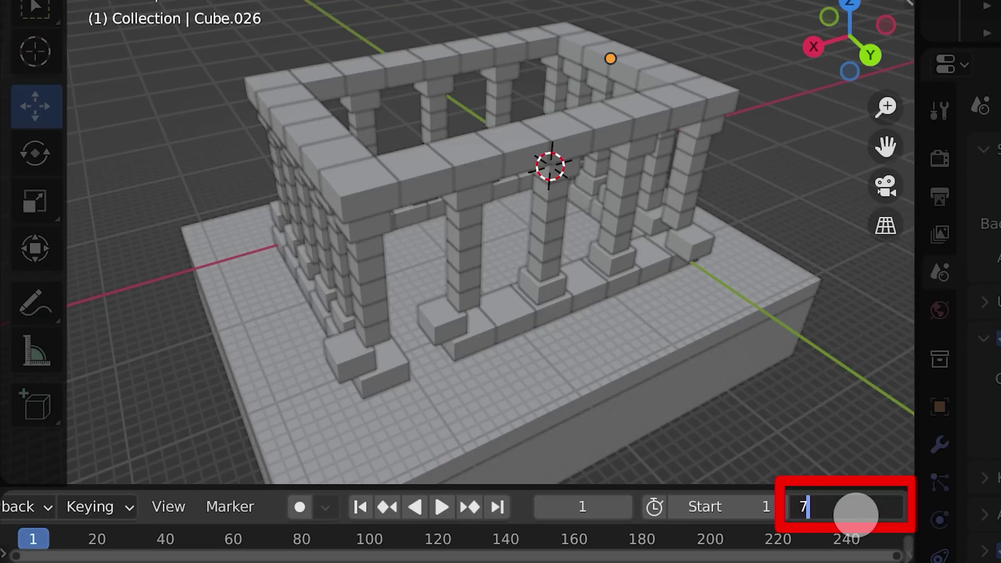
pyautogui.press('Return')
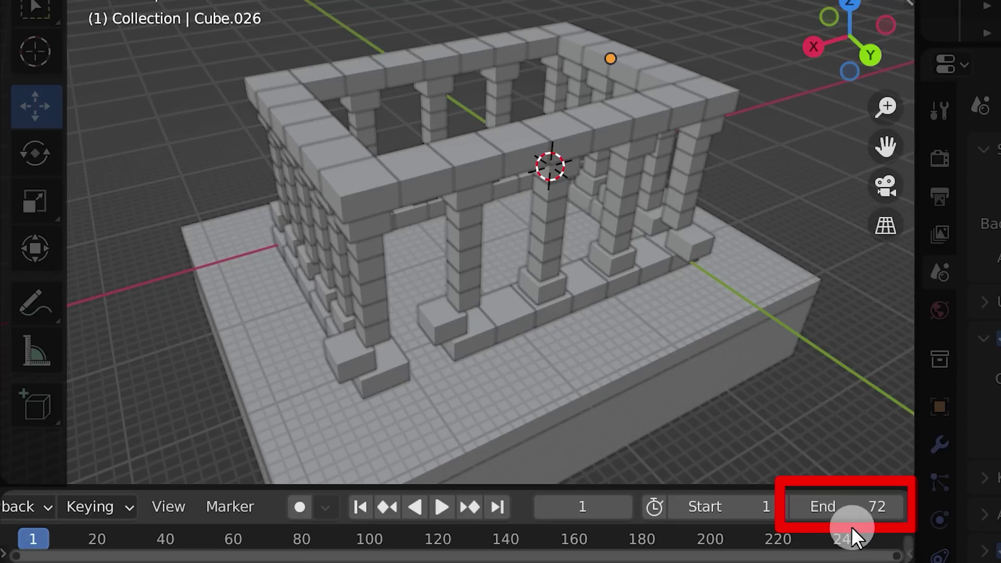
pyautogui.click(446, 513)
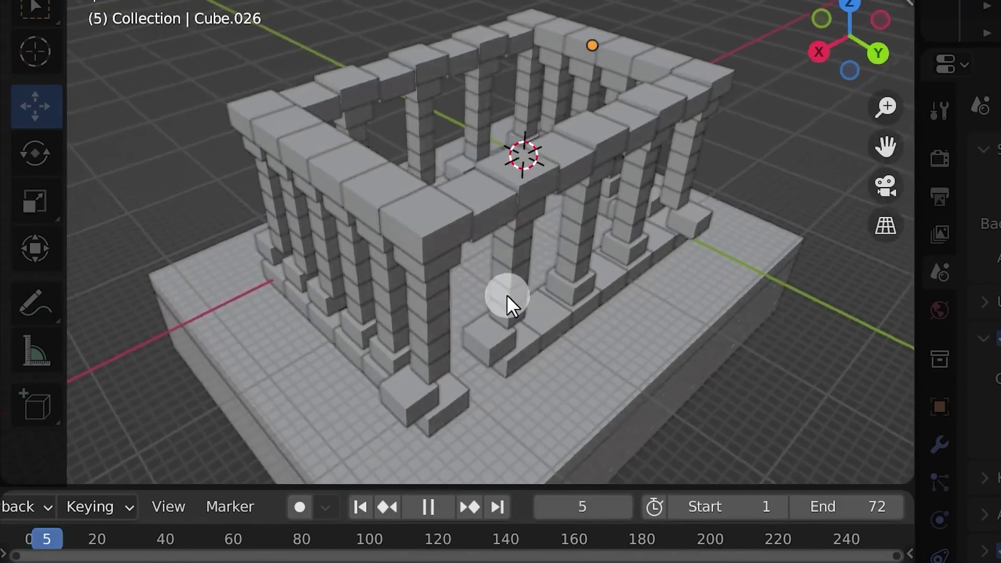
pyautogui.moveTo(506, 296); pyautogui.dragTo(478, 275, button='middle')
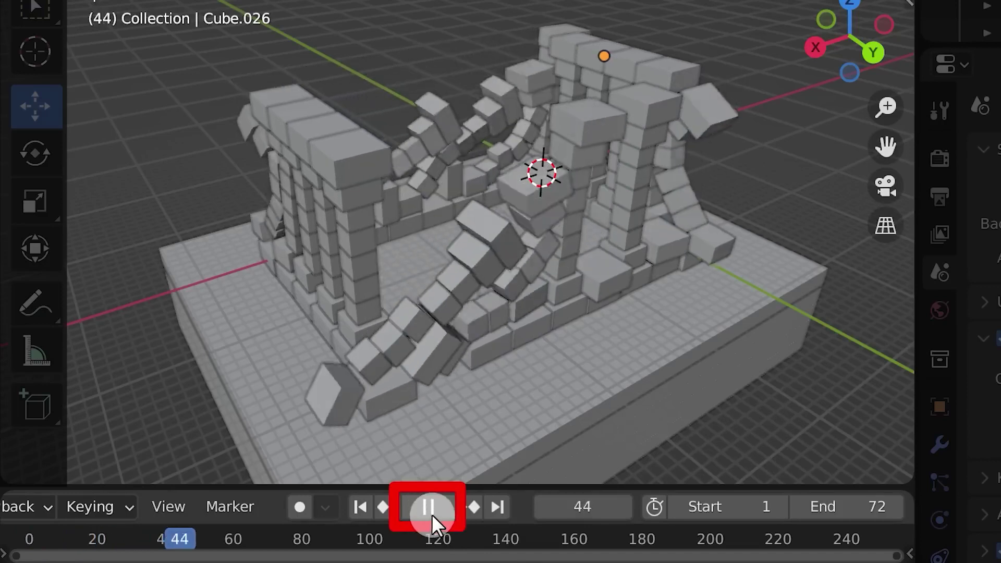
pyautogui.click(439, 515)
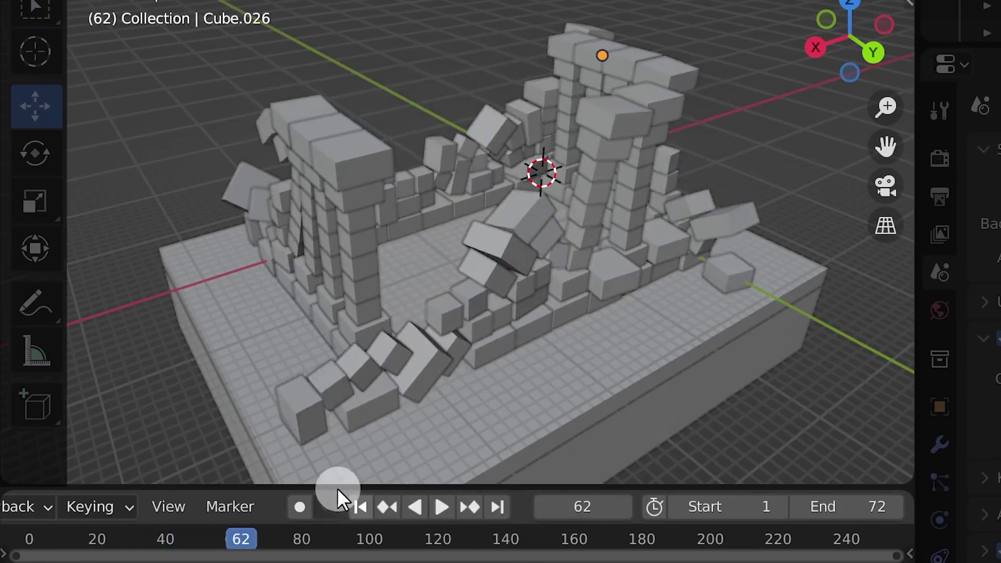
pyautogui.click(361, 509)
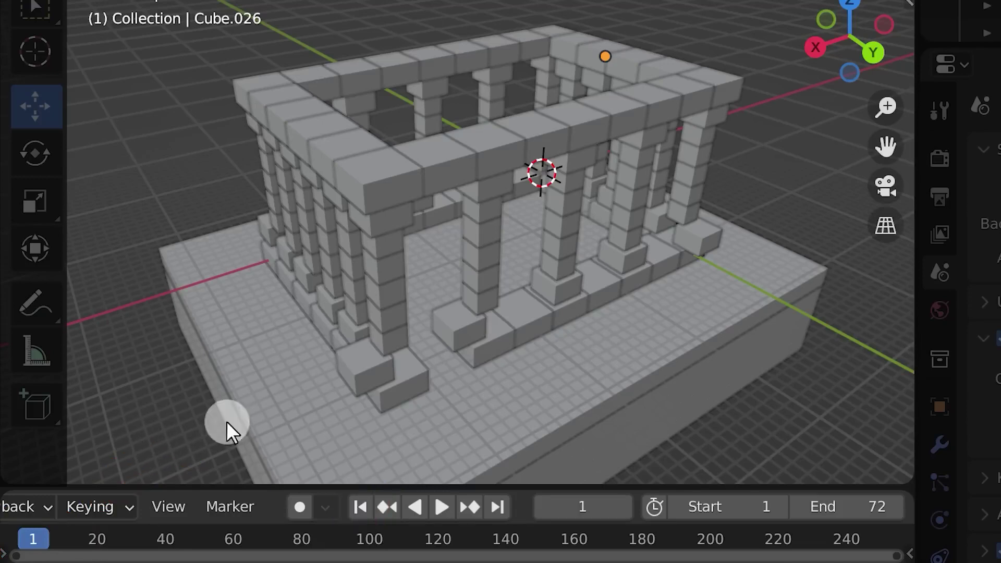
# Slide the front corner column's displaced base block partly back inward along X and play the simulation to test the column, returning to the first frame
pyautogui.moveTo(227, 421)
pyautogui.mouseDown(button='middle')
pyautogui.moveTo(264, 378)
pyautogui.moveTo(256, 352)
pyautogui.mouseUp(button='middle')
pyautogui.keyDown('shift'); pyautogui.moveTo(292, 347); pyautogui.dragTo(435, 274, button='middle'); pyautogui.keyUp('shift')
pyautogui.scroll(1, 358, 314)
pyautogui.click(342, 296)
pyautogui.scroll(2, 302, 316)
pyautogui.scroll(2, 435, 274)
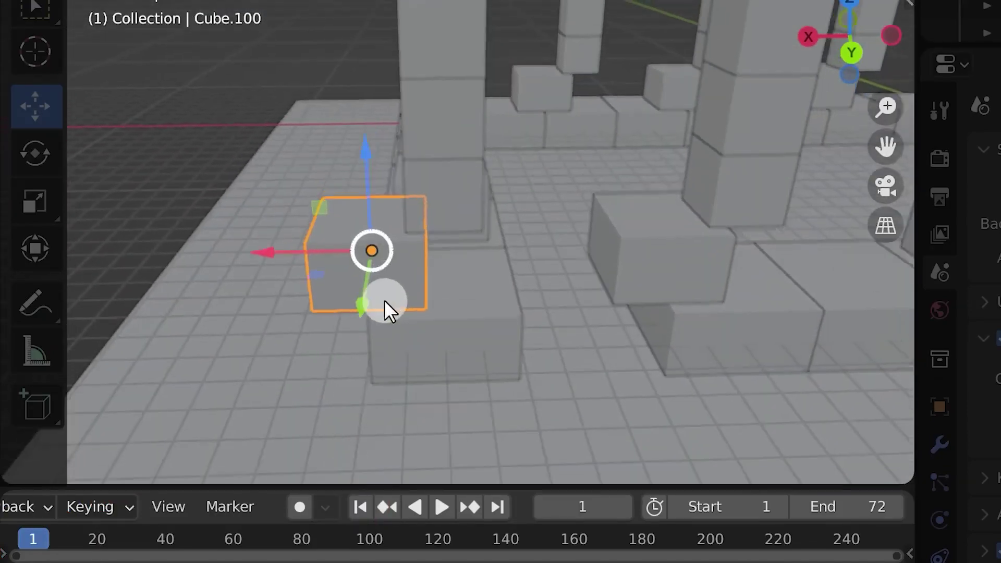
pyautogui.moveTo(384, 299); pyautogui.dragTo(387, 280, button='middle')
pyautogui.moveTo(273, 234); pyautogui.dragTo(329, 234)
pyautogui.keyDown('shift'); pyautogui.moveTo(429, 247); pyautogui.dragTo(447, 270, button='middle'); pyautogui.keyUp('shift')
pyautogui.scroll(1, 413, 290)
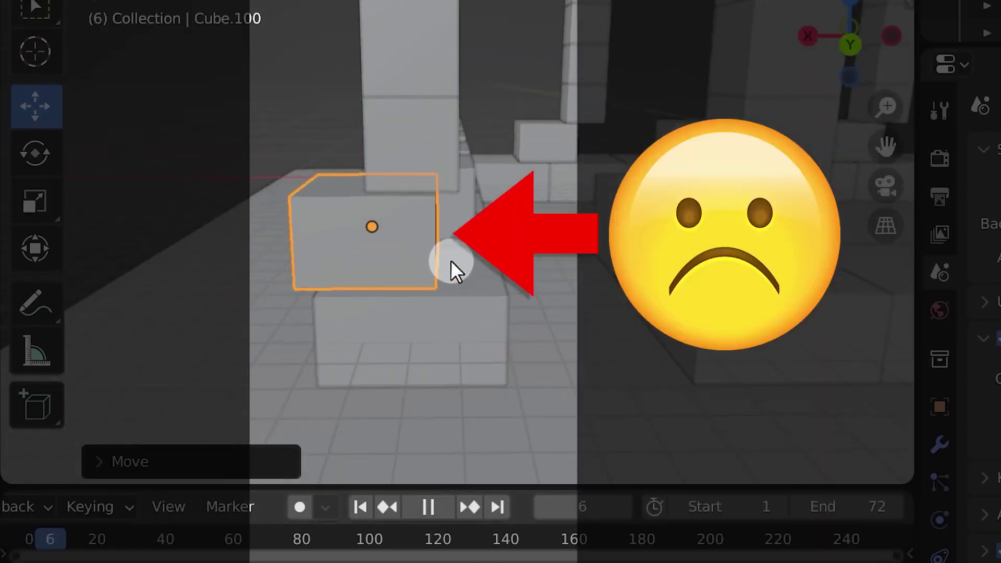
pyautogui.moveTo(562, 159)
pyautogui.mouseDown()
pyautogui.moveTo(474, 124)
pyautogui.moveTo(386, 349)
pyautogui.moveTo(305, 113)
pyautogui.moveTo(586, 348)
pyautogui.moveTo(219, 173)
pyautogui.moveTo(266, 313)
pyautogui.mouseUp()
pyautogui.press('Escape')
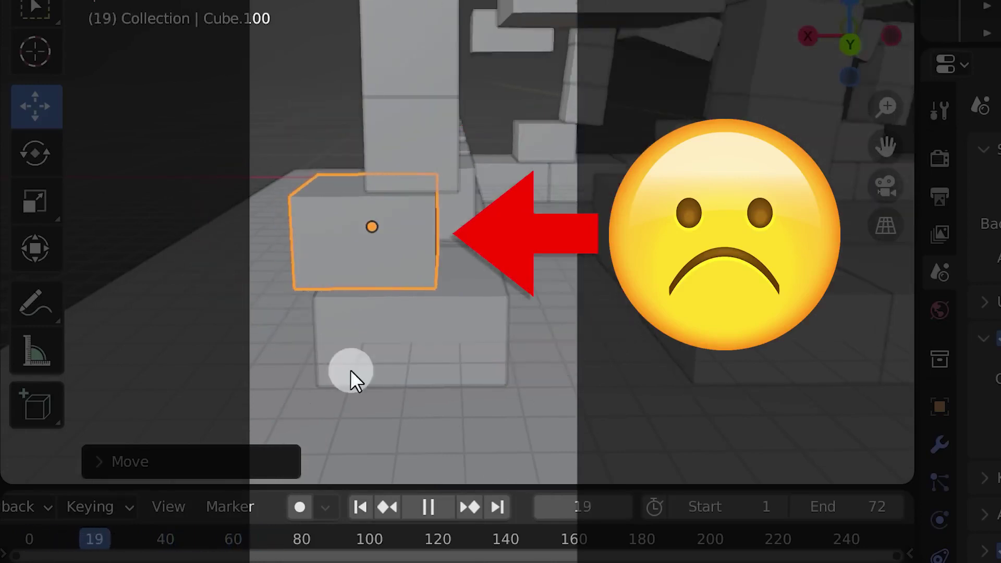
pyautogui.click(426, 506)
pyautogui.click(360, 507)
# Move the front corner column's base block outward along X again and replay the collapse, returning to the first frame
pyautogui.click(323, 235)
pyautogui.moveTo(304, 227); pyautogui.dragTo(273, 225)
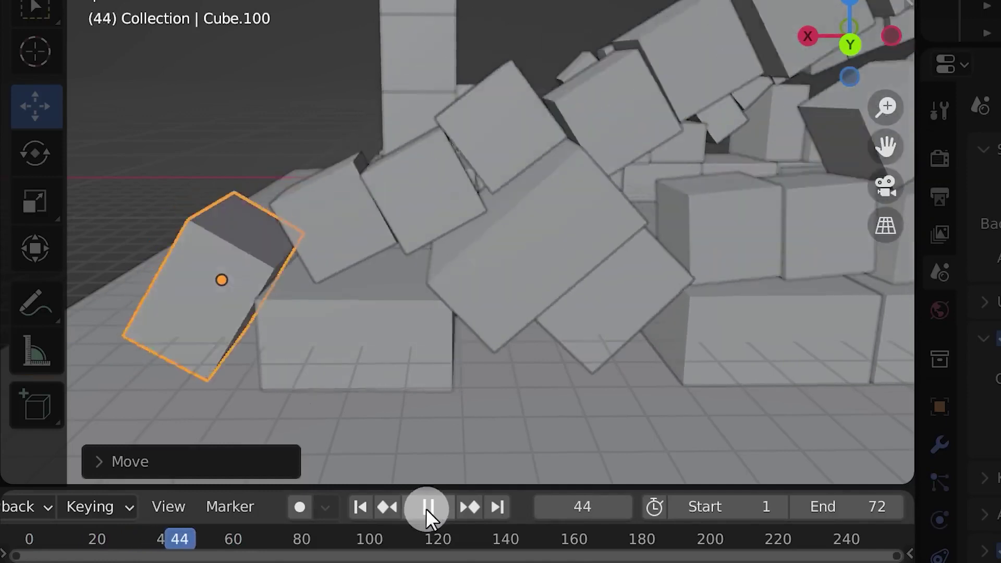
pyautogui.click(427, 507)
pyautogui.click(378, 508)
pyautogui.click(428, 513)
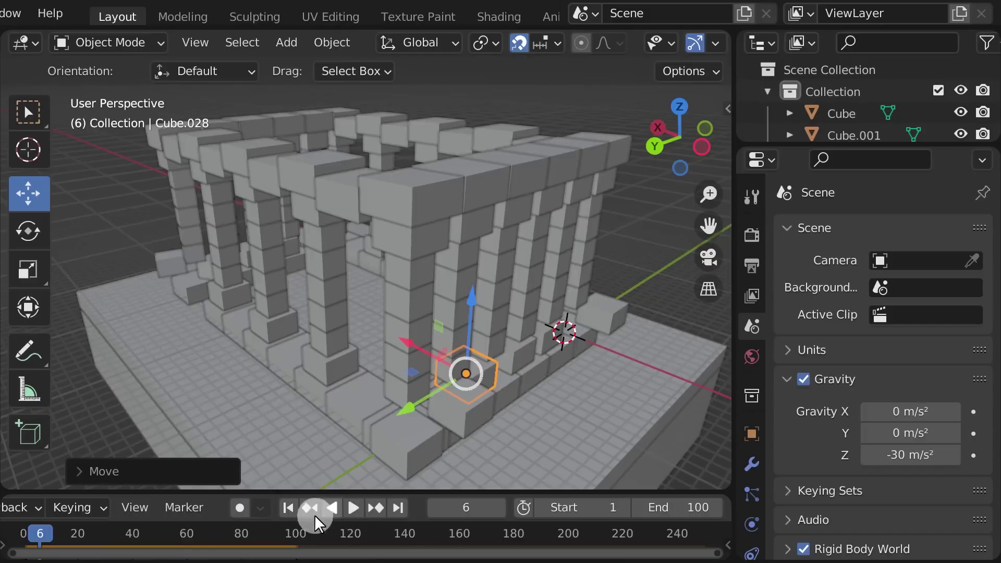
pyautogui.press('Escape')
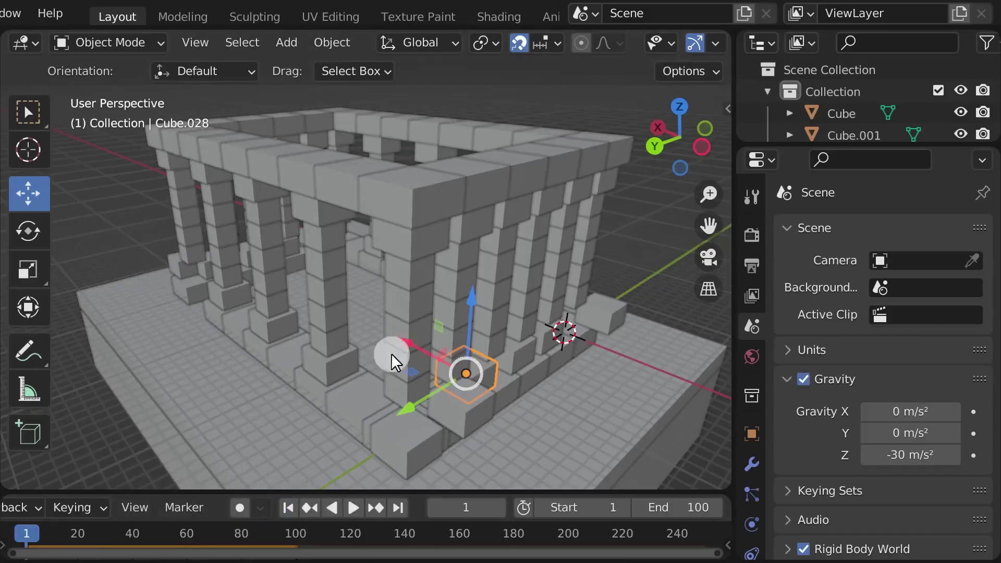
# Switch to the Shading workspace and play the colonnade's collapse simulation with textures and lighting displayed
pyautogui.moveTo(391, 358); pyautogui.dragTo(540, 320, button='middle')
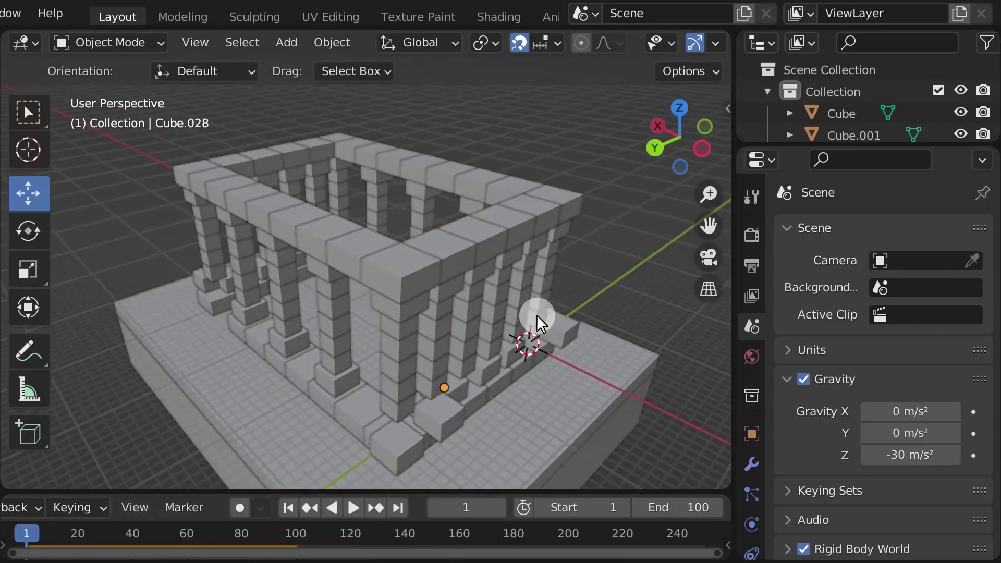
pyautogui.click(506, 17)
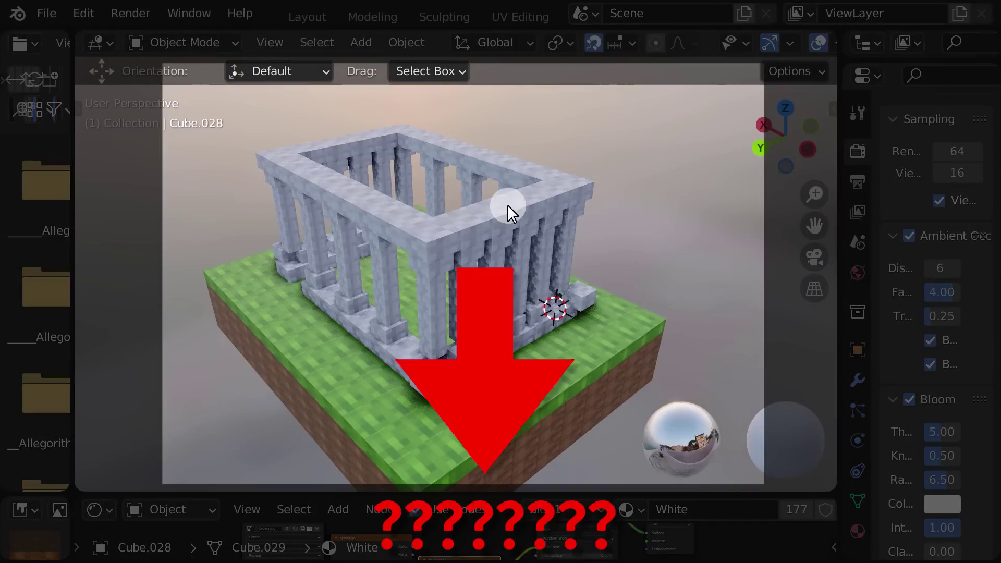
pyautogui.press('space')
pyautogui.moveTo(508, 205); pyautogui.dragTo(512, 174, button='middle')
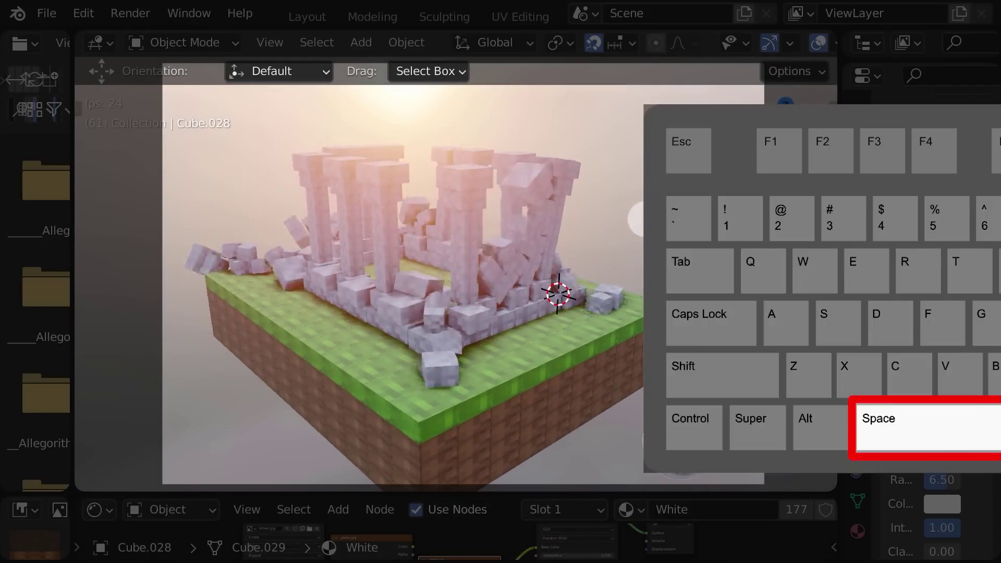
pyautogui.moveTo(616, 226); pyautogui.dragTo(517, 180, button='middle')
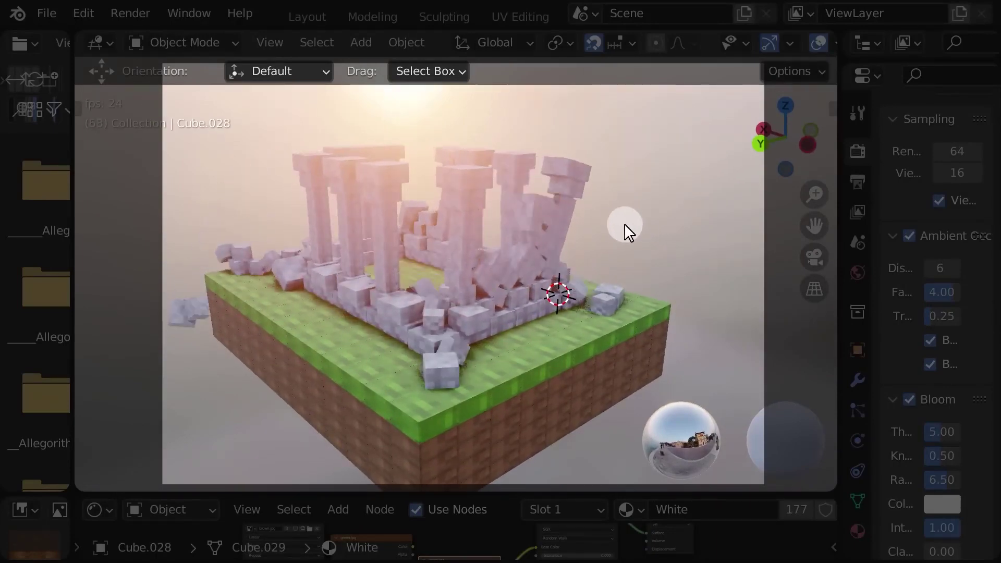
pyautogui.moveTo(616, 226); pyautogui.dragTo(634, 244, button='middle')
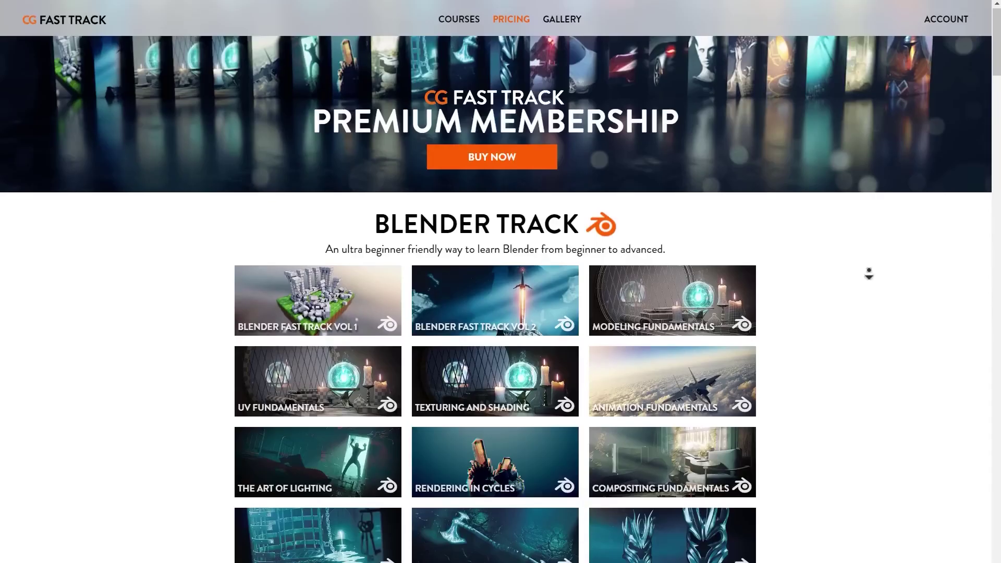
pyautogui.scroll(-3, 869, 273)
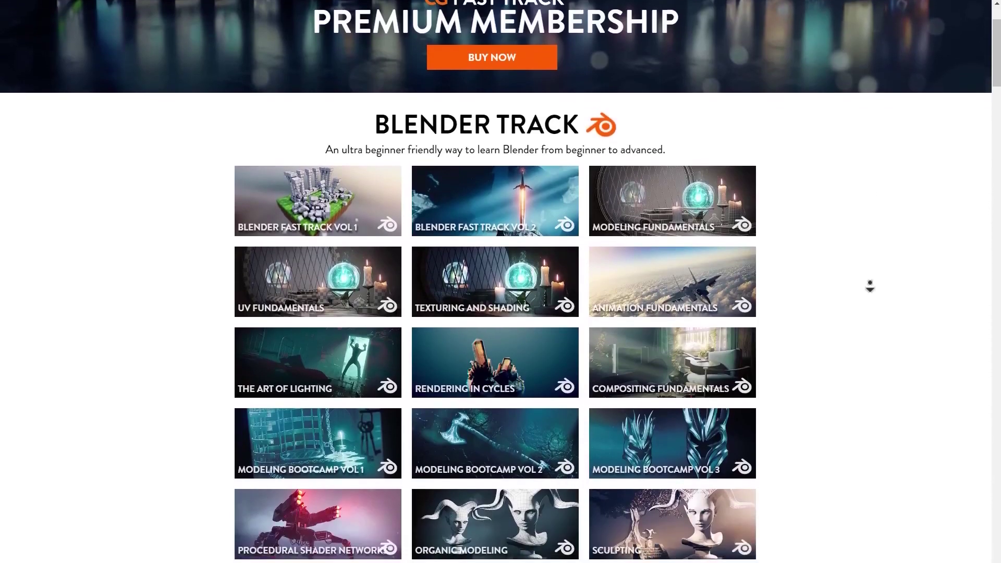
pyautogui.scroll(-5, 869, 285)
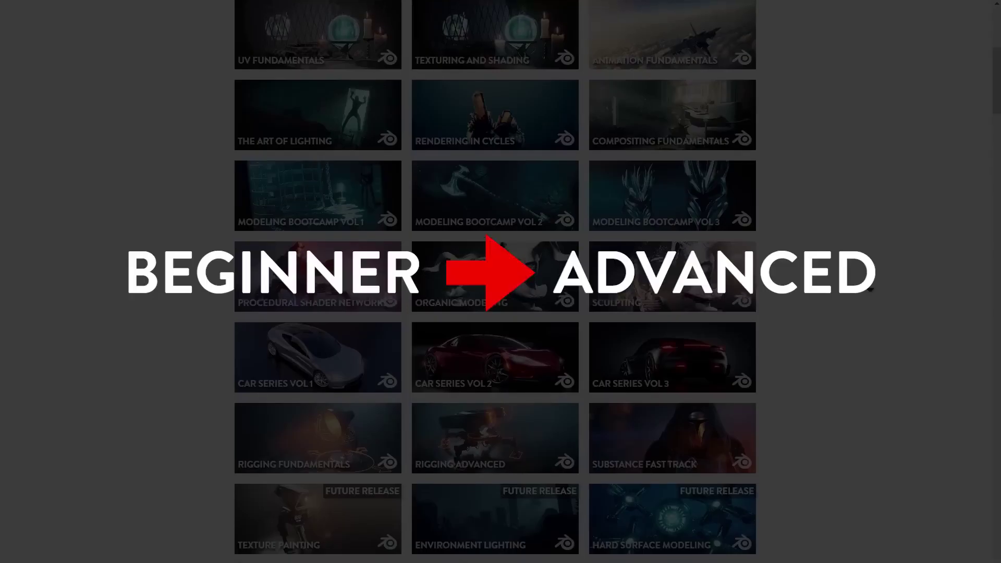
pyautogui.scroll(-3, 869, 286)
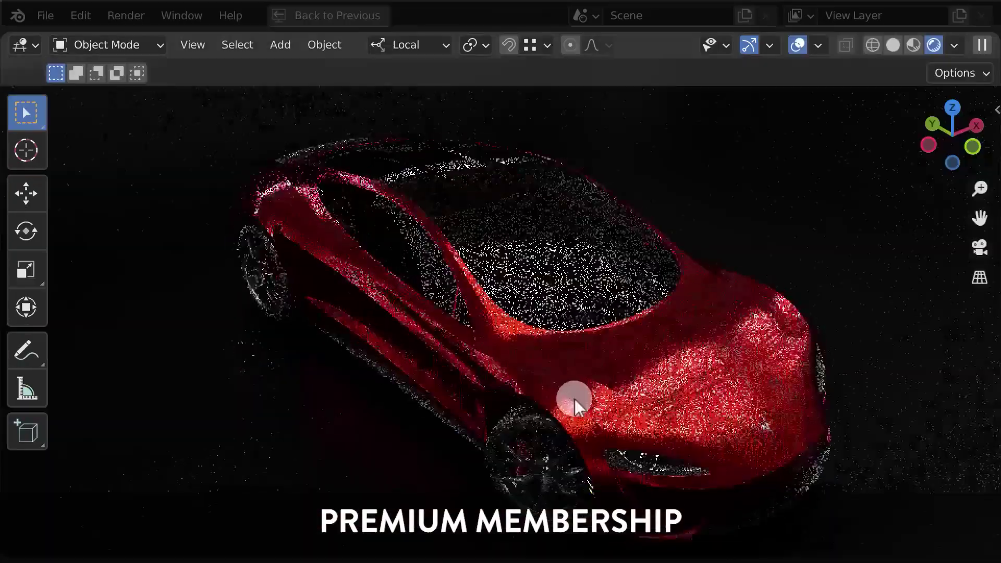
pyautogui.moveTo(575, 398); pyautogui.dragTo(635, 362, button='middle')
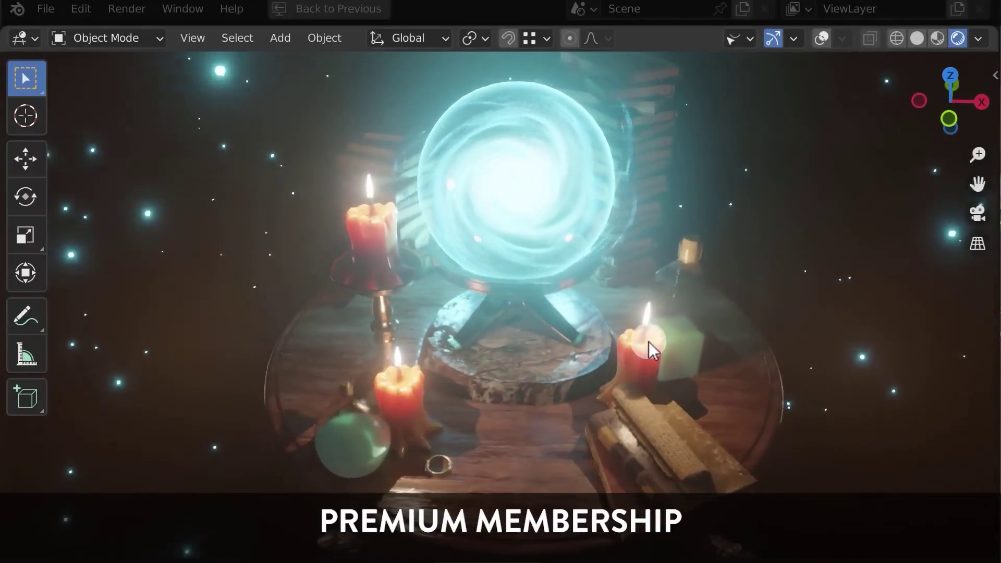